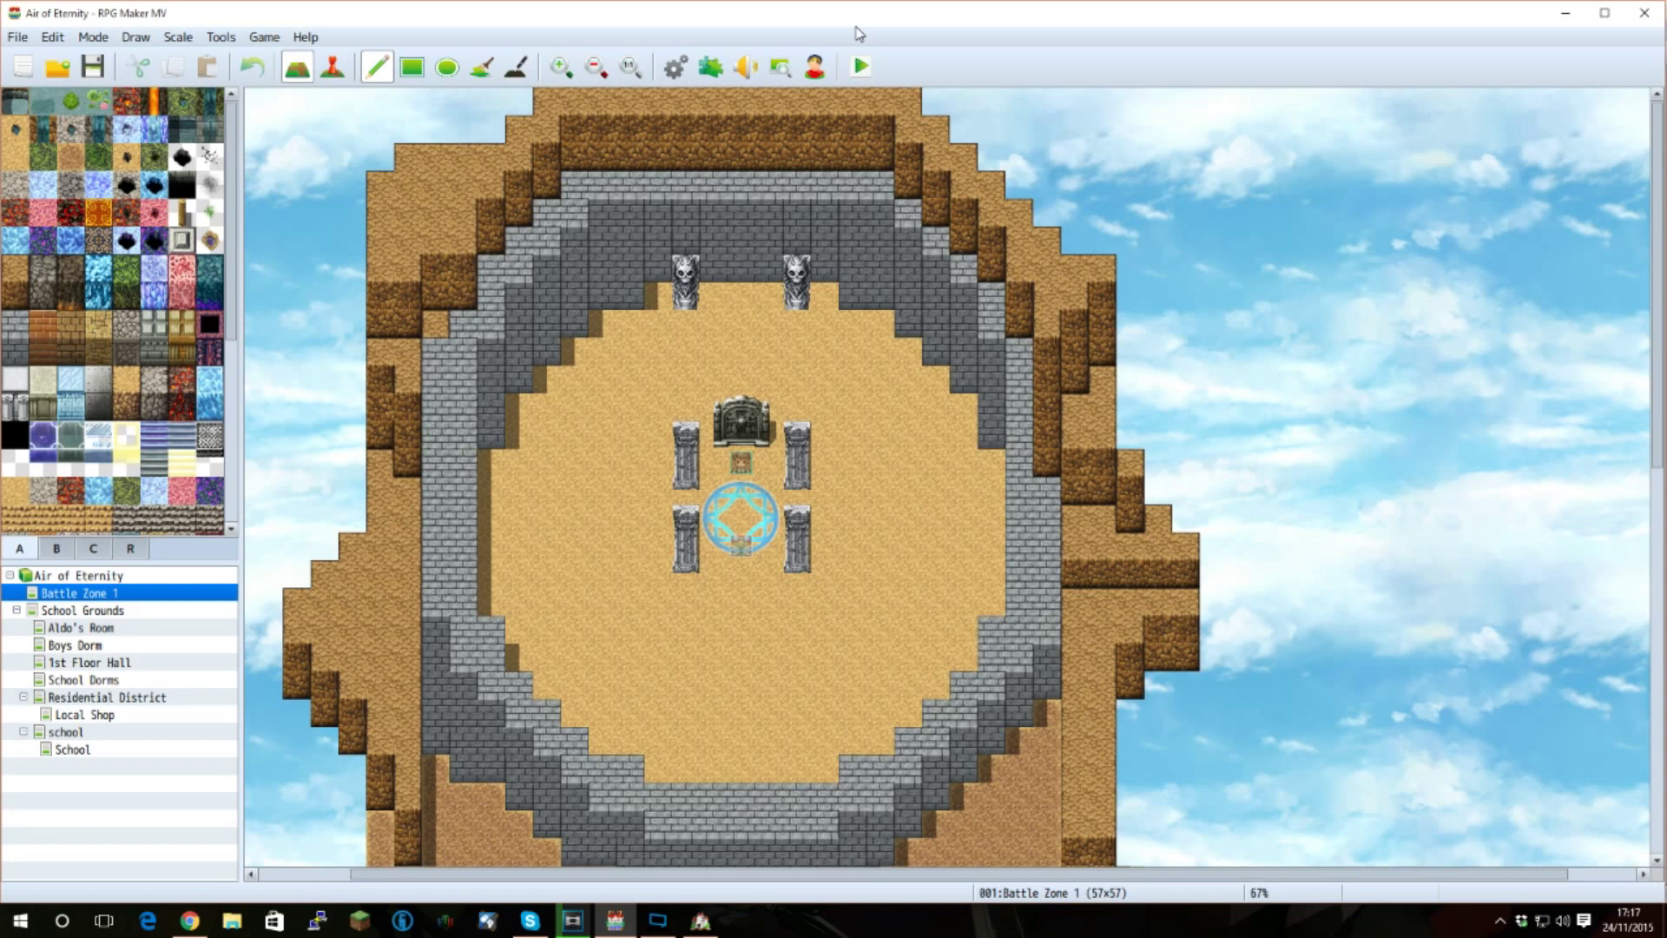
- Open the Air of Eternity project's database from the toolbar
click(678, 66)
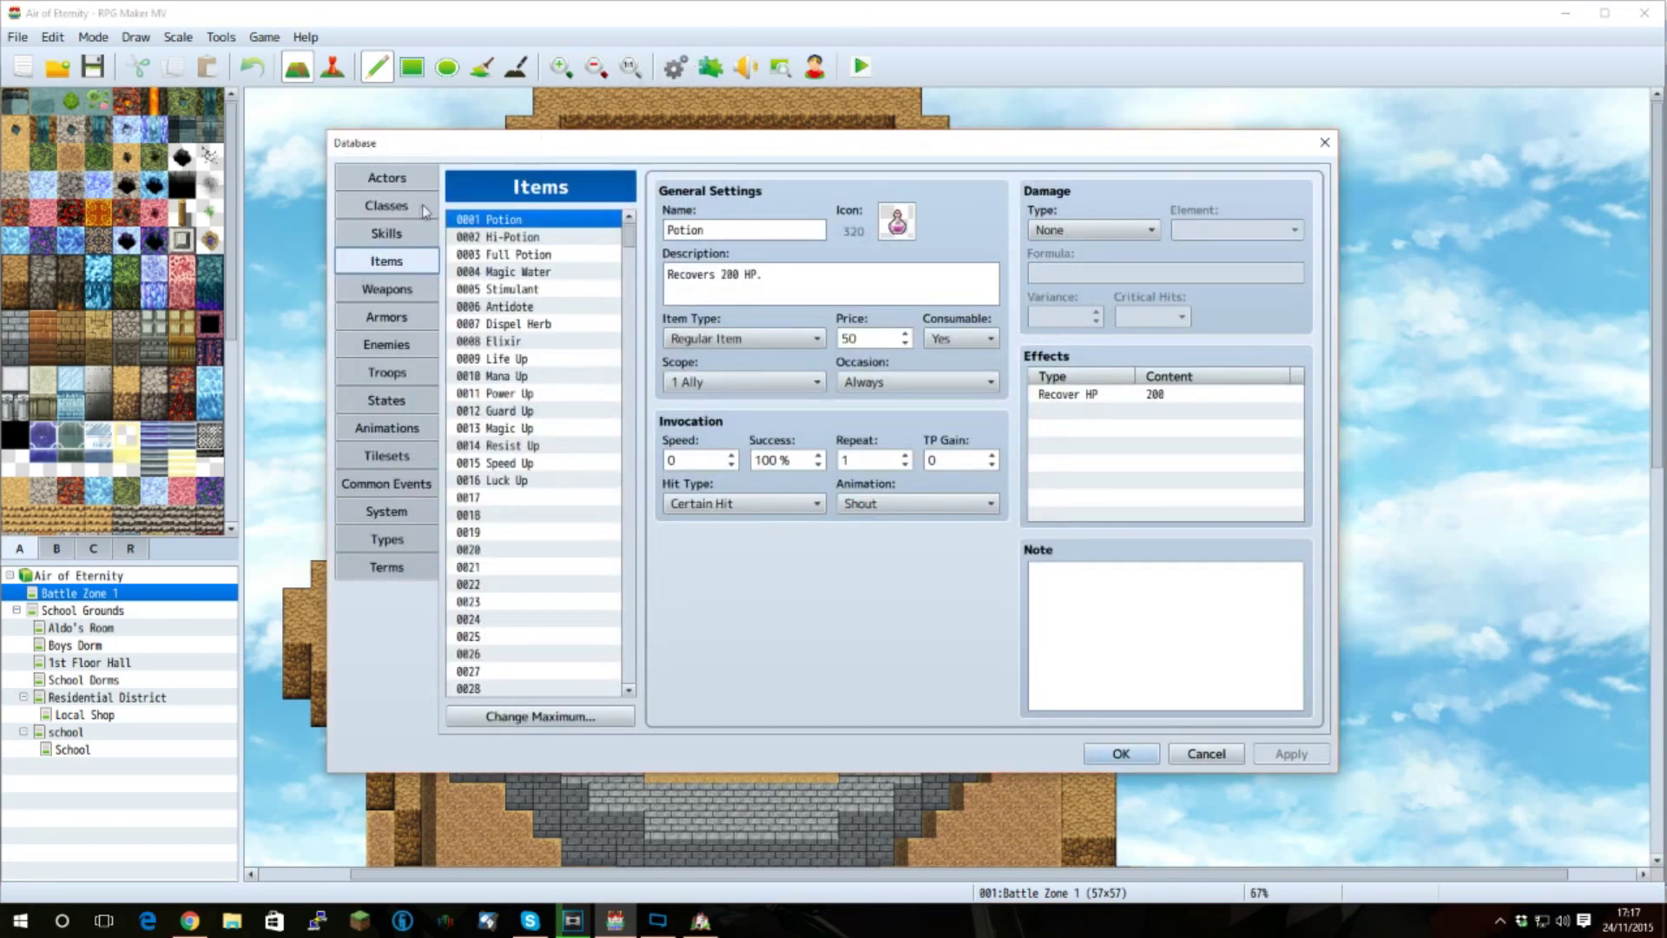
- Browse the Weapons and Armors lists, then return to the Items list
click(400, 289)
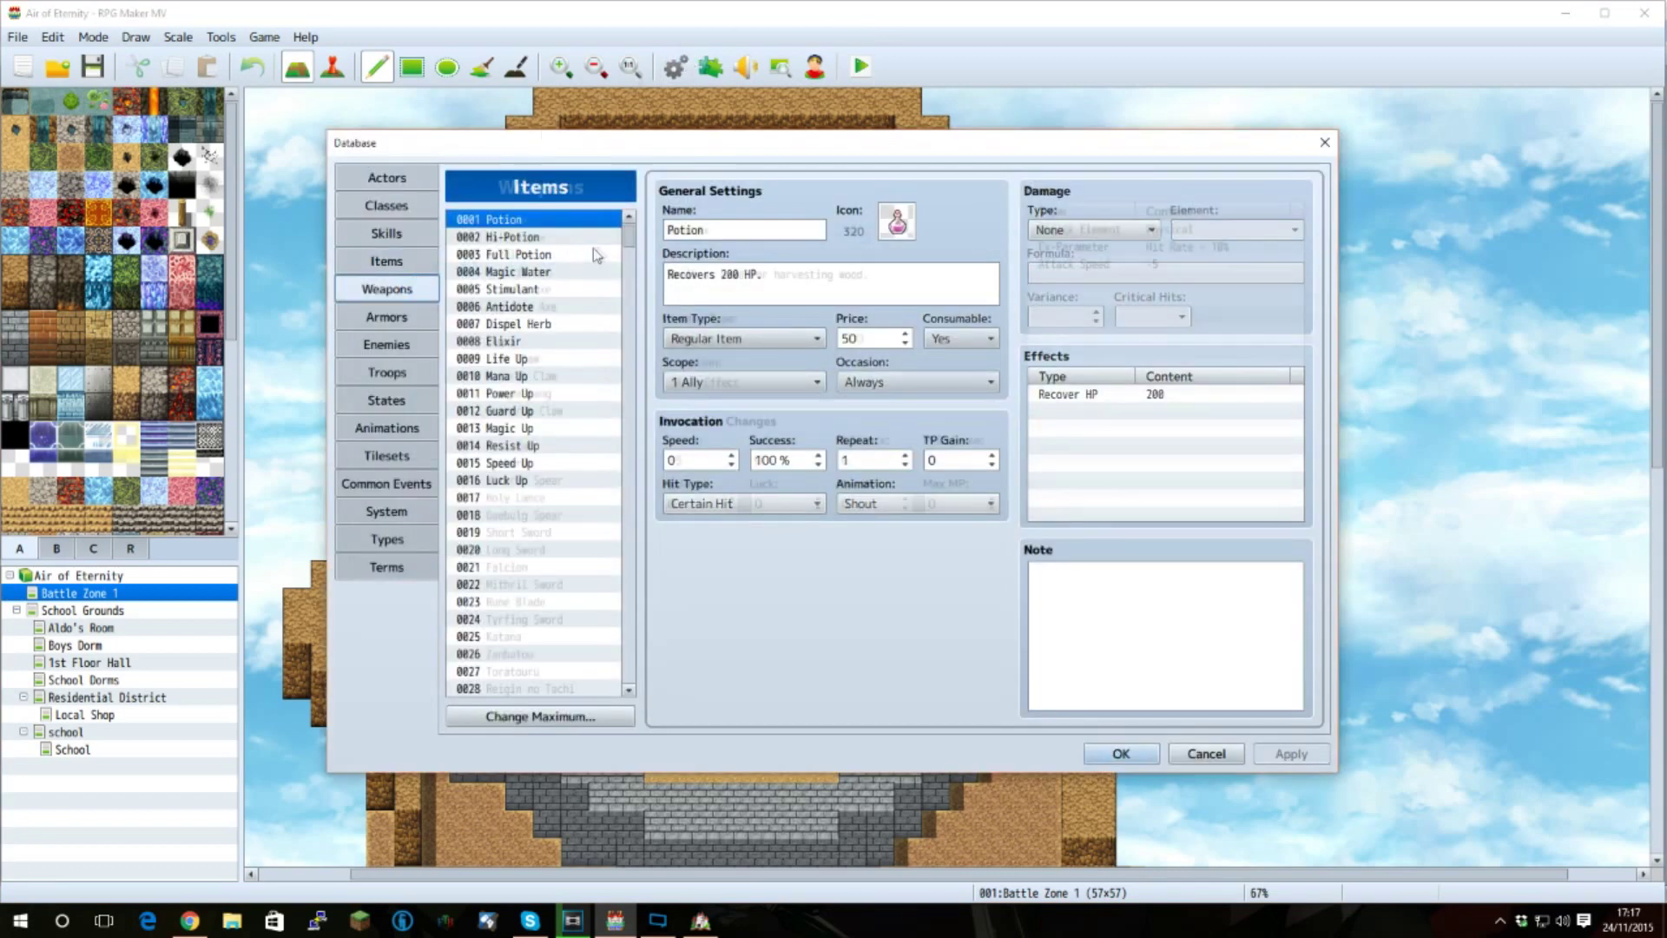
mouse_move(629, 241)
mouse_down()
mouse_move(641, 272)
mouse_move(635, 254)
mouse_up()
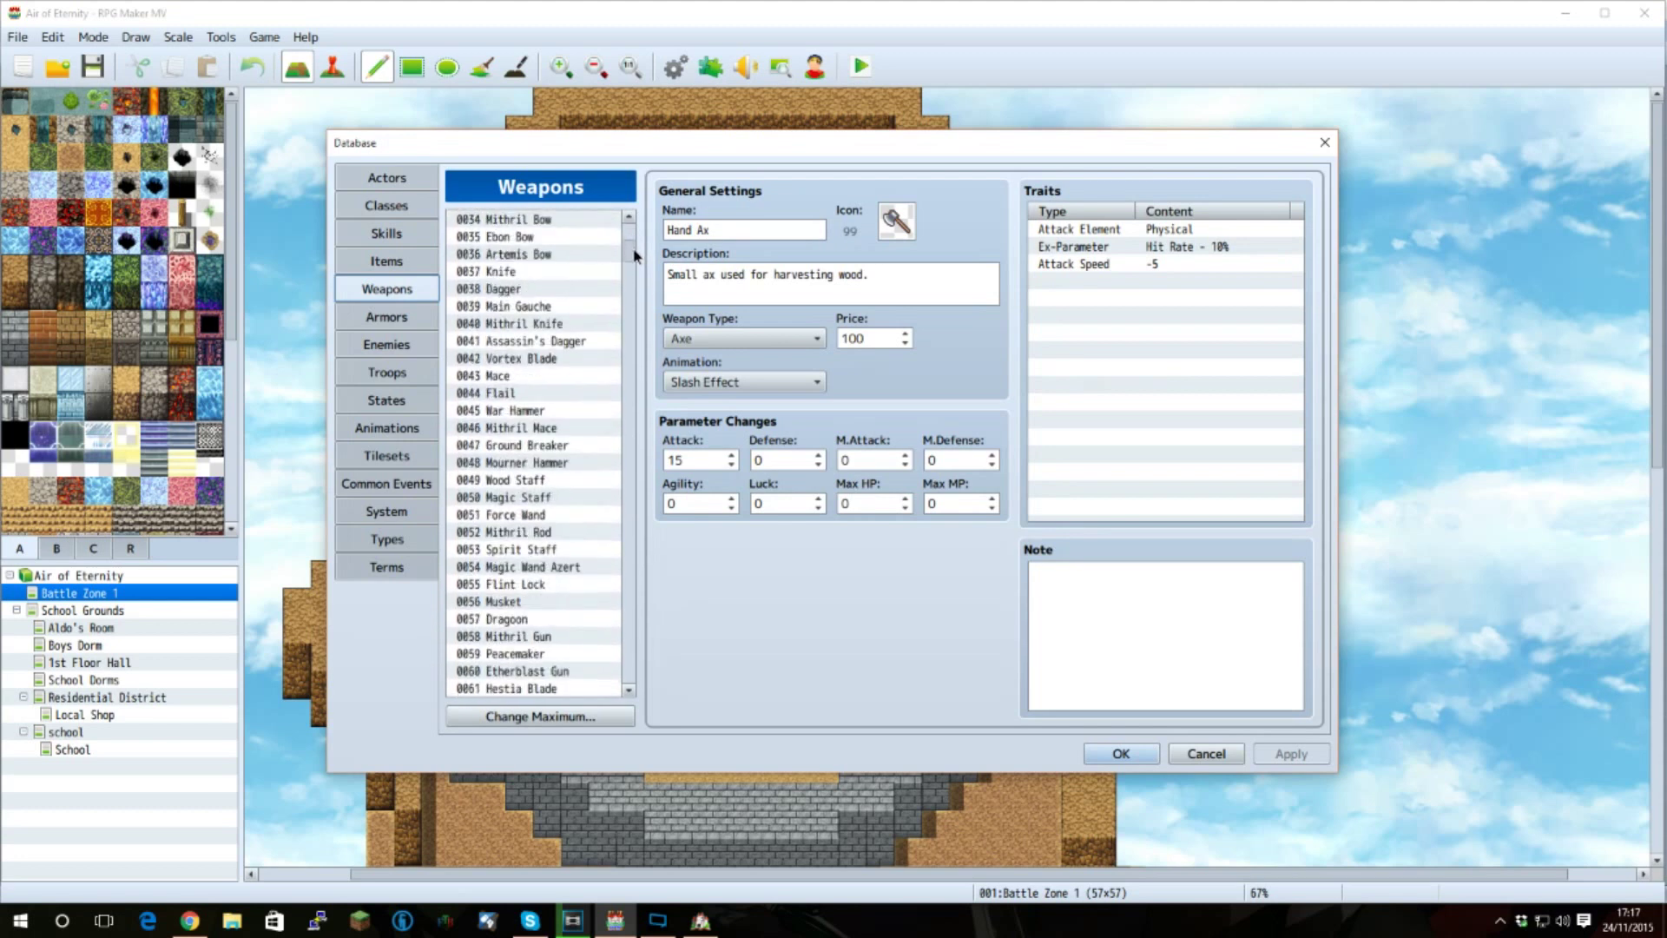
scroll(598, 376, up, 6)
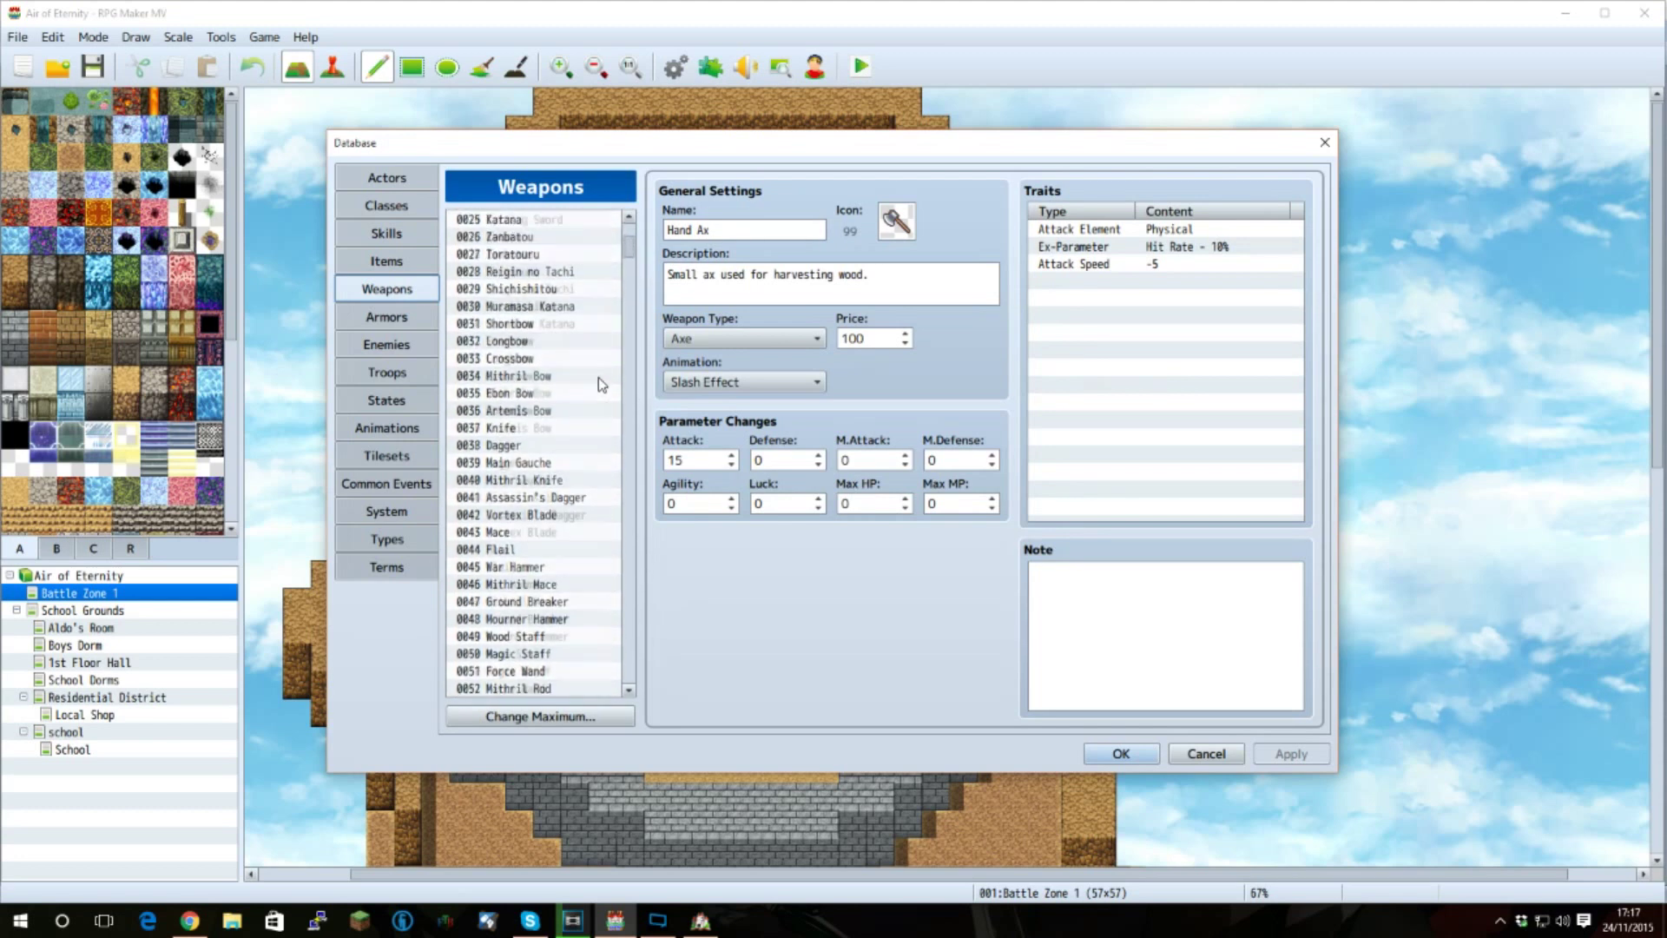
scroll(599, 383, up, 4)
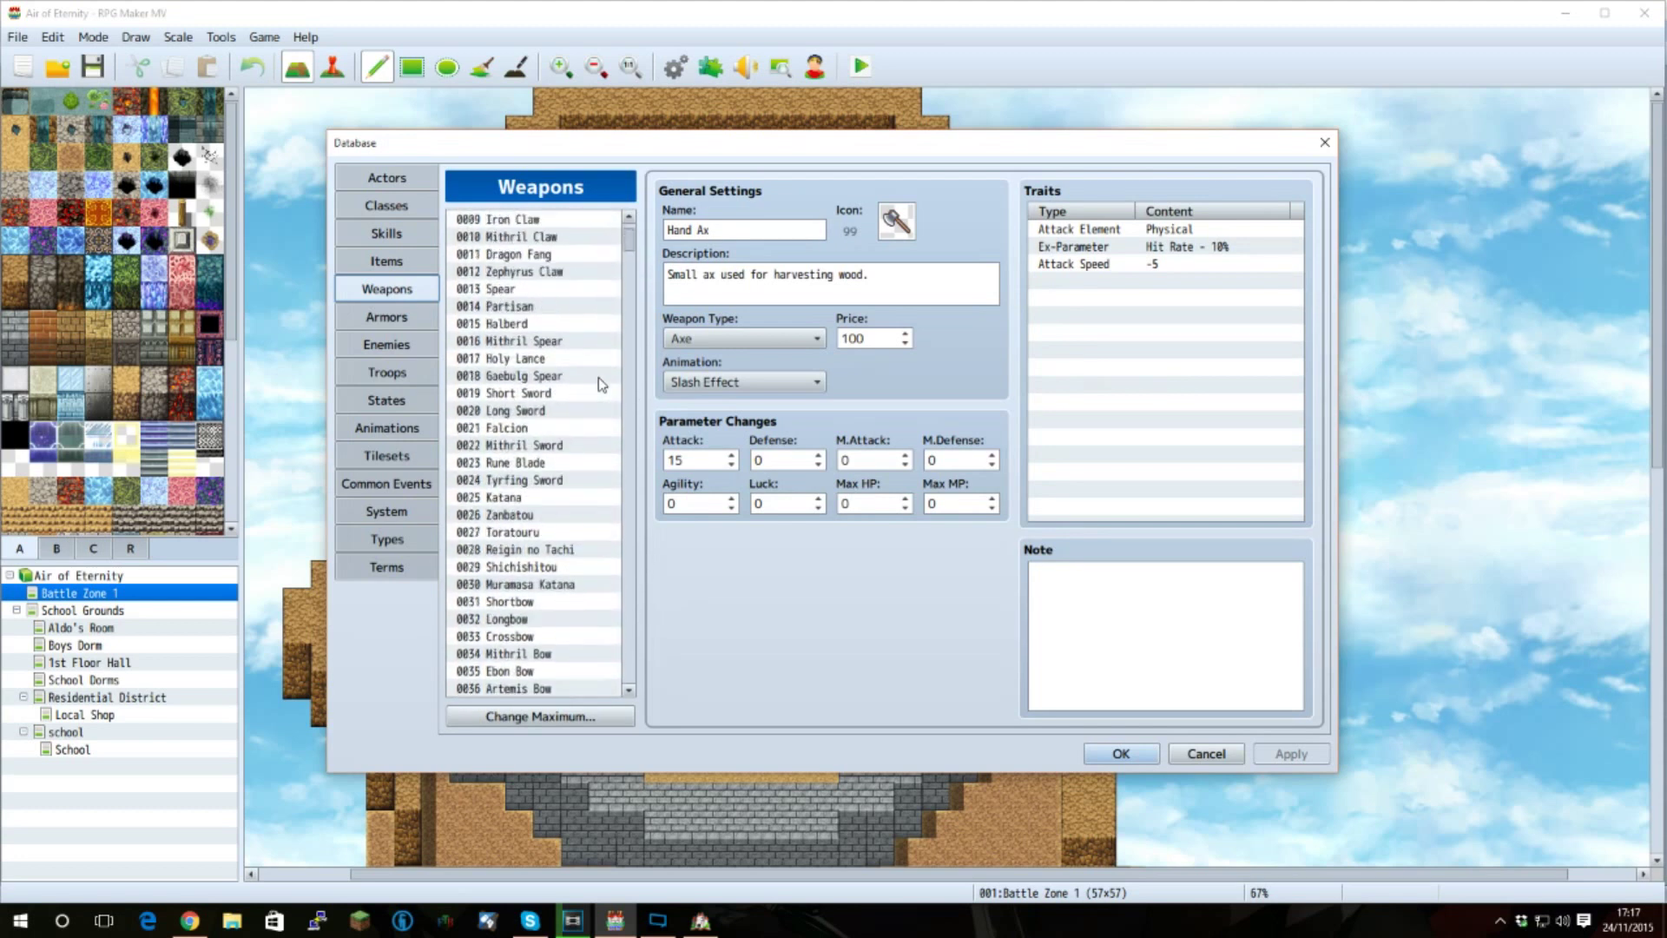
click(350, 320)
scroll(565, 343, down, 3)
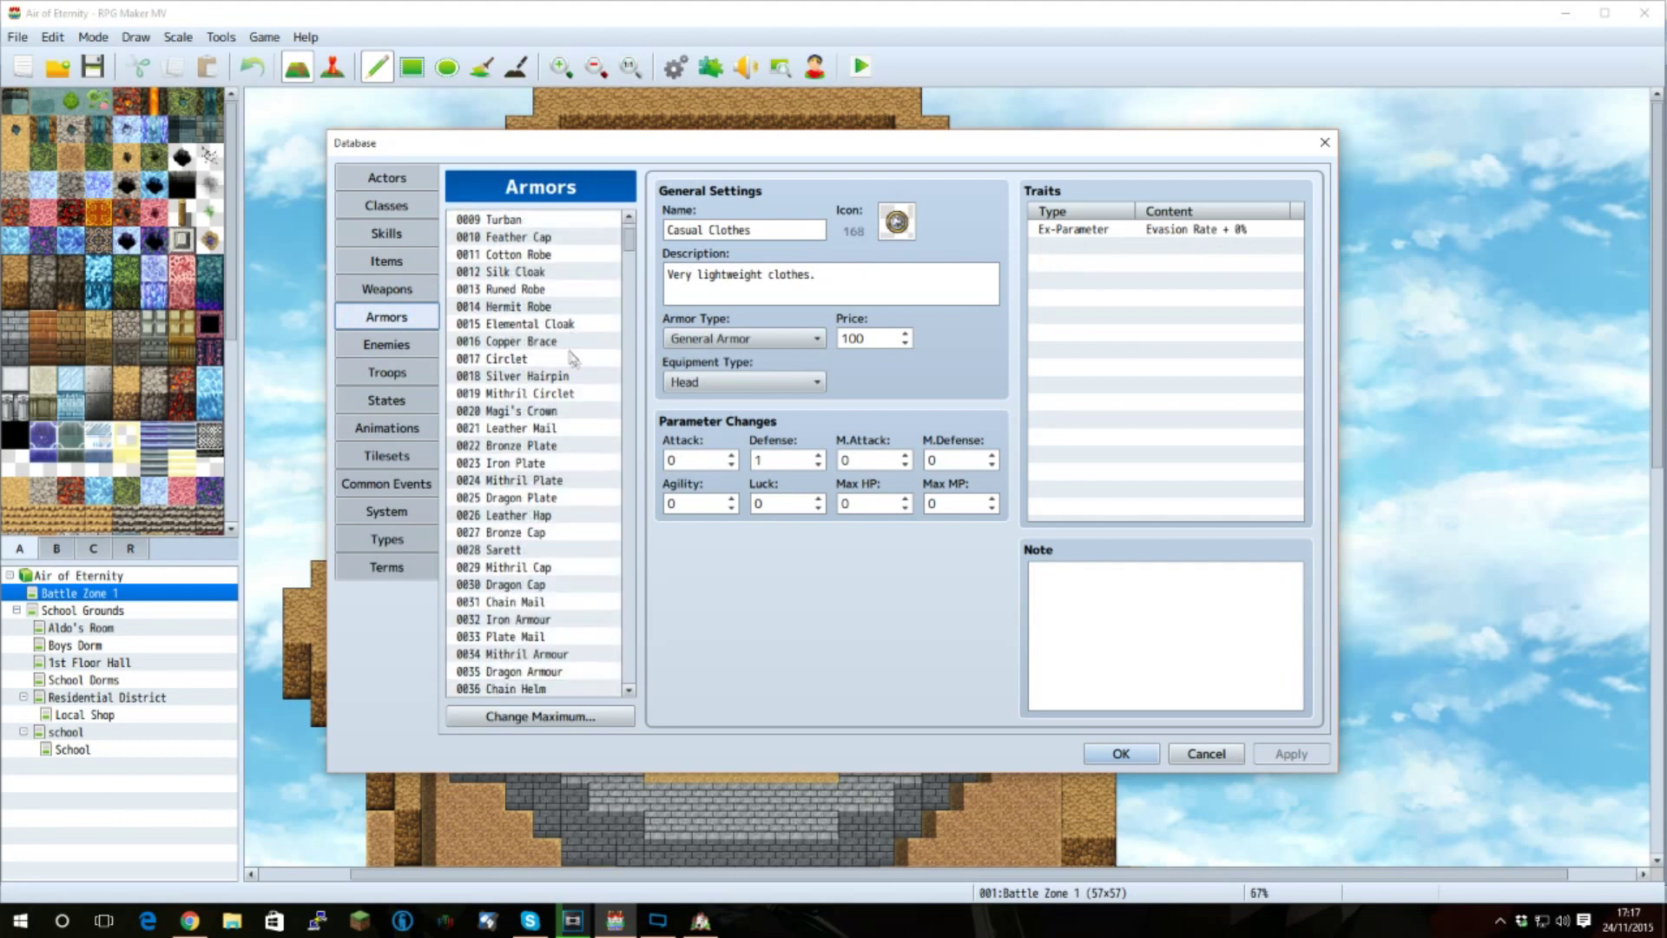
click(405, 261)
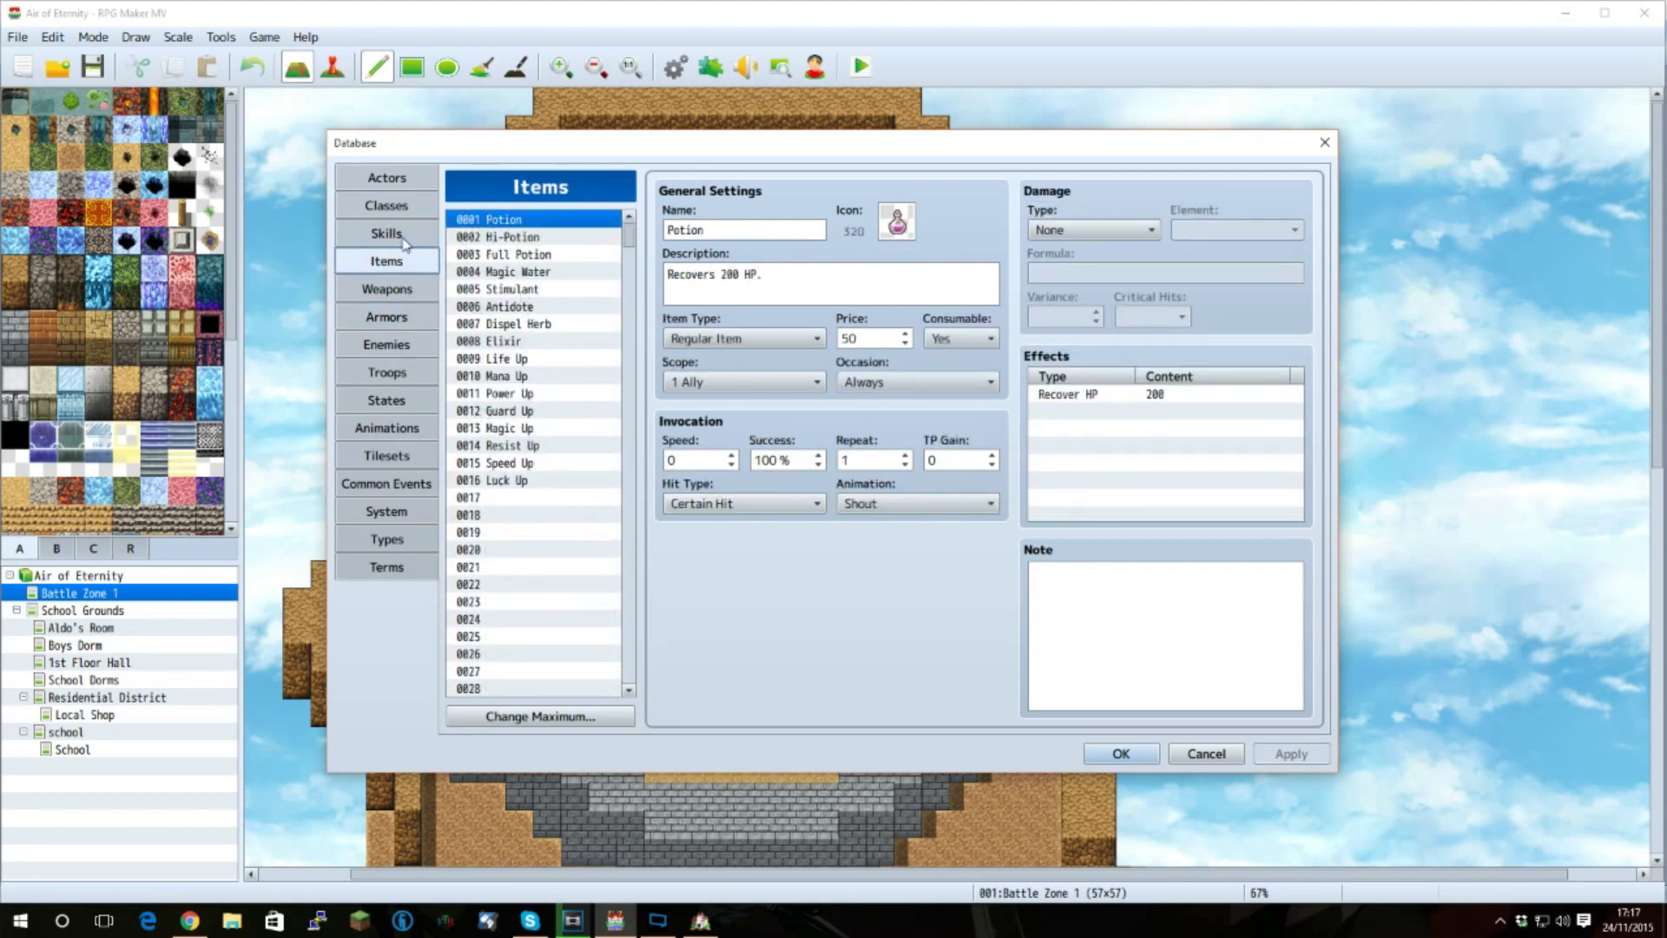
- Scroll through the Skills list, then close the database with OK
click(400, 231)
scroll(540, 481, down, 5)
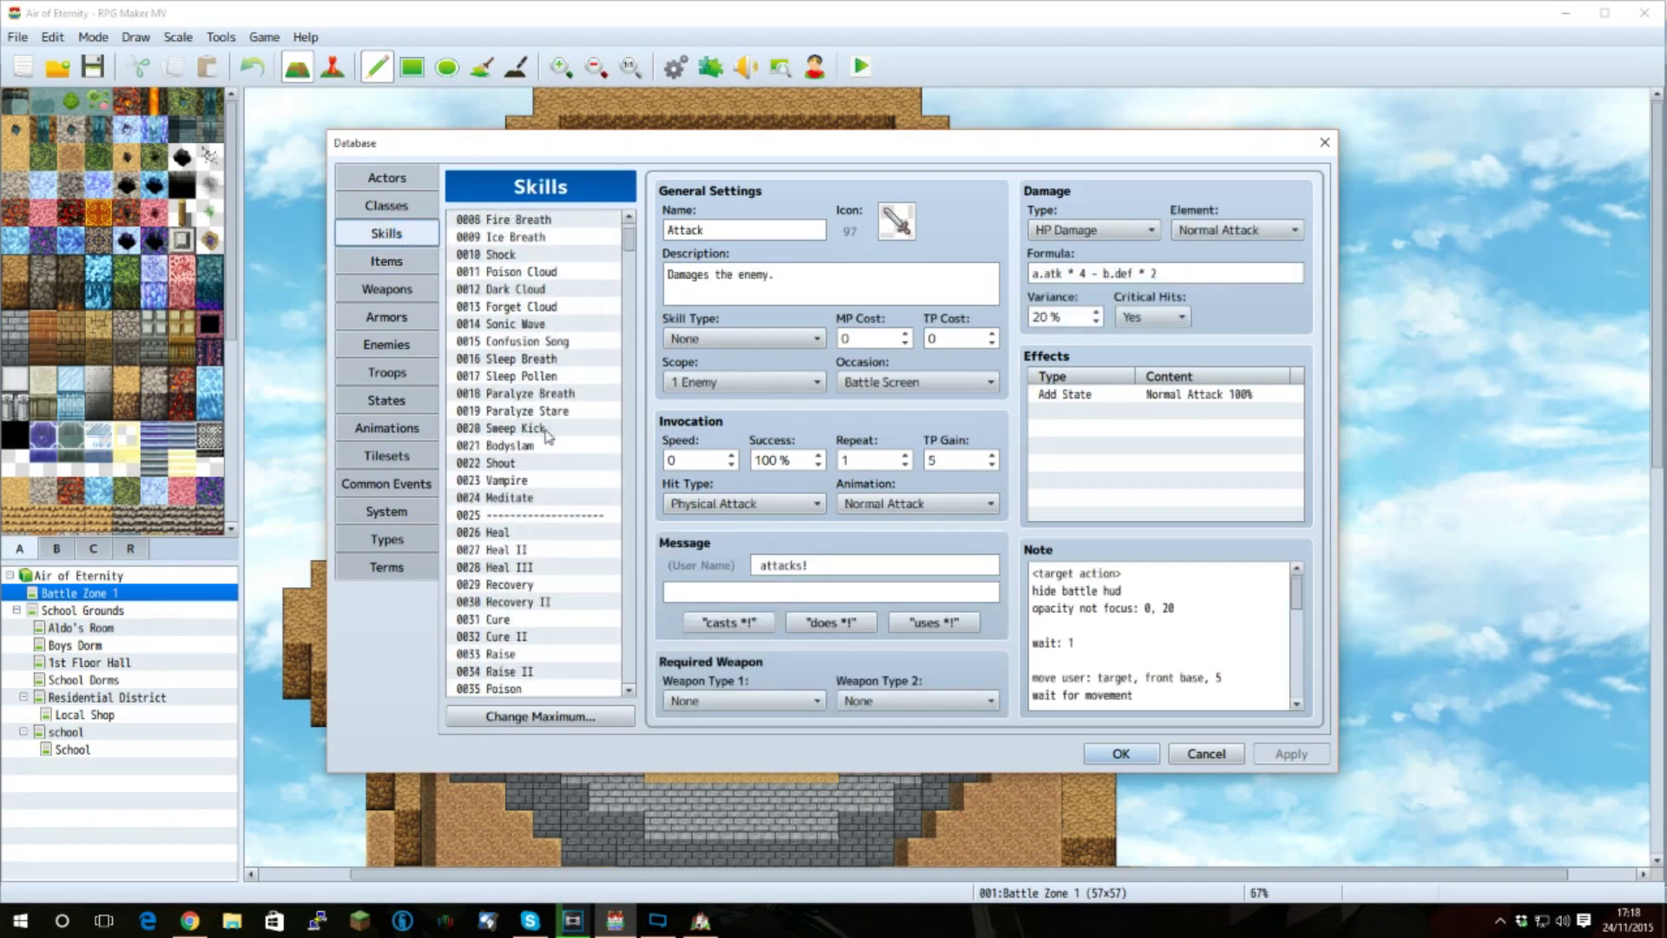
scroll(540, 480, down, 5)
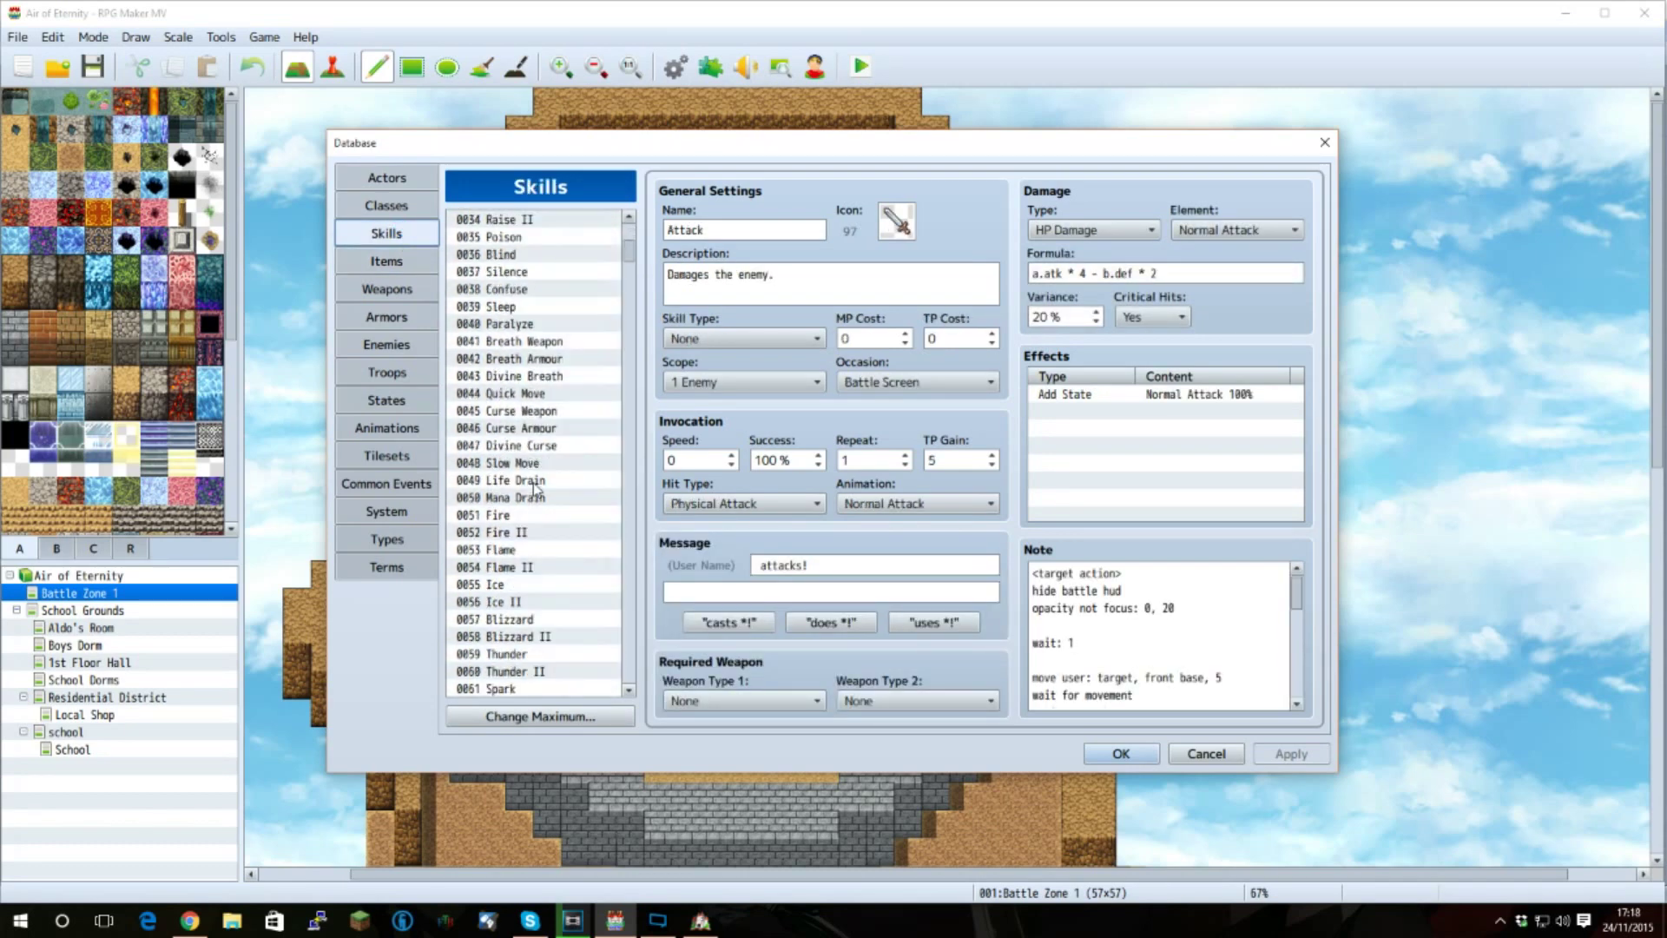
scroll(536, 487, up, 3)
scroll(536, 487, up, 7)
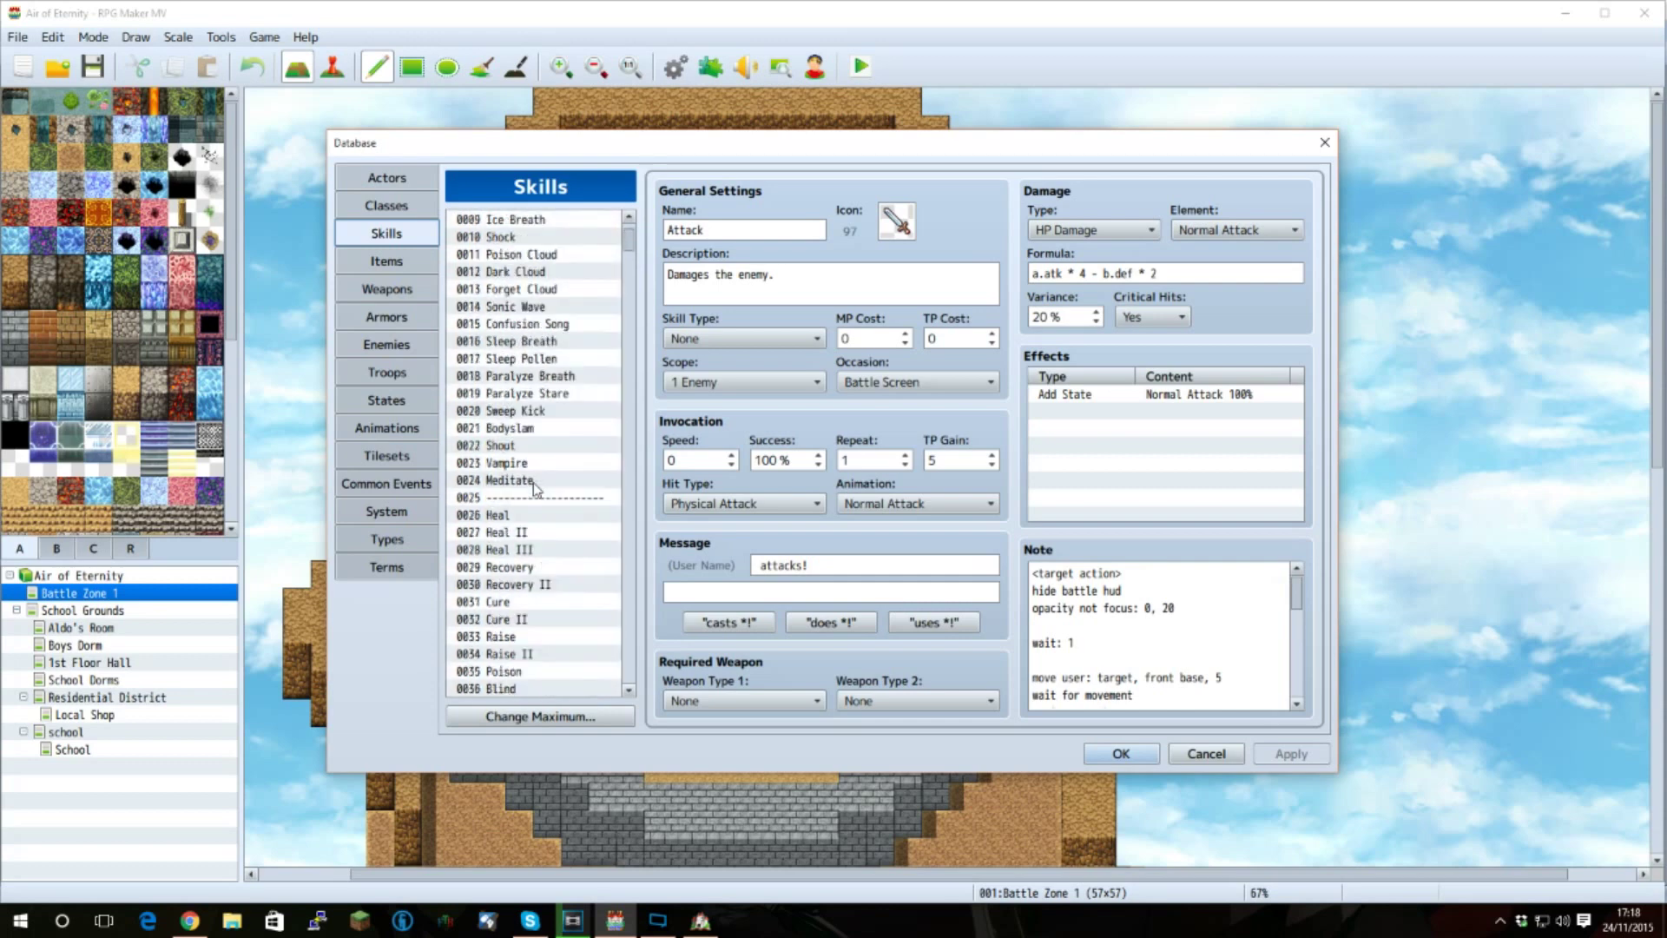
scroll(535, 487, up, 2)
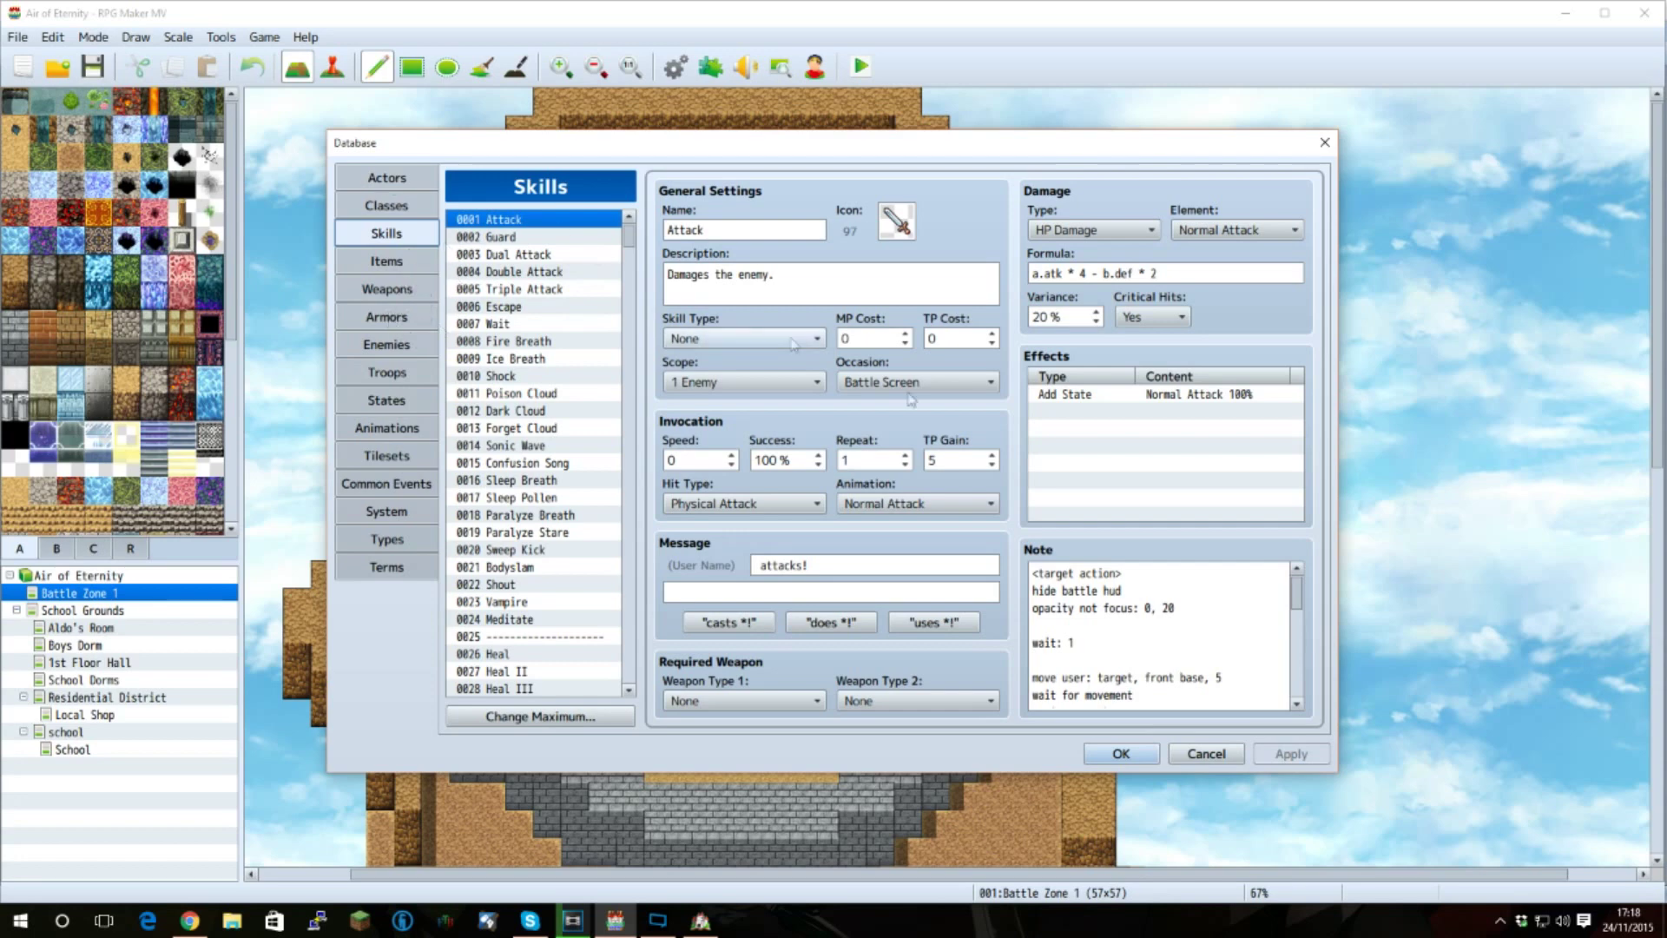
click(1121, 754)
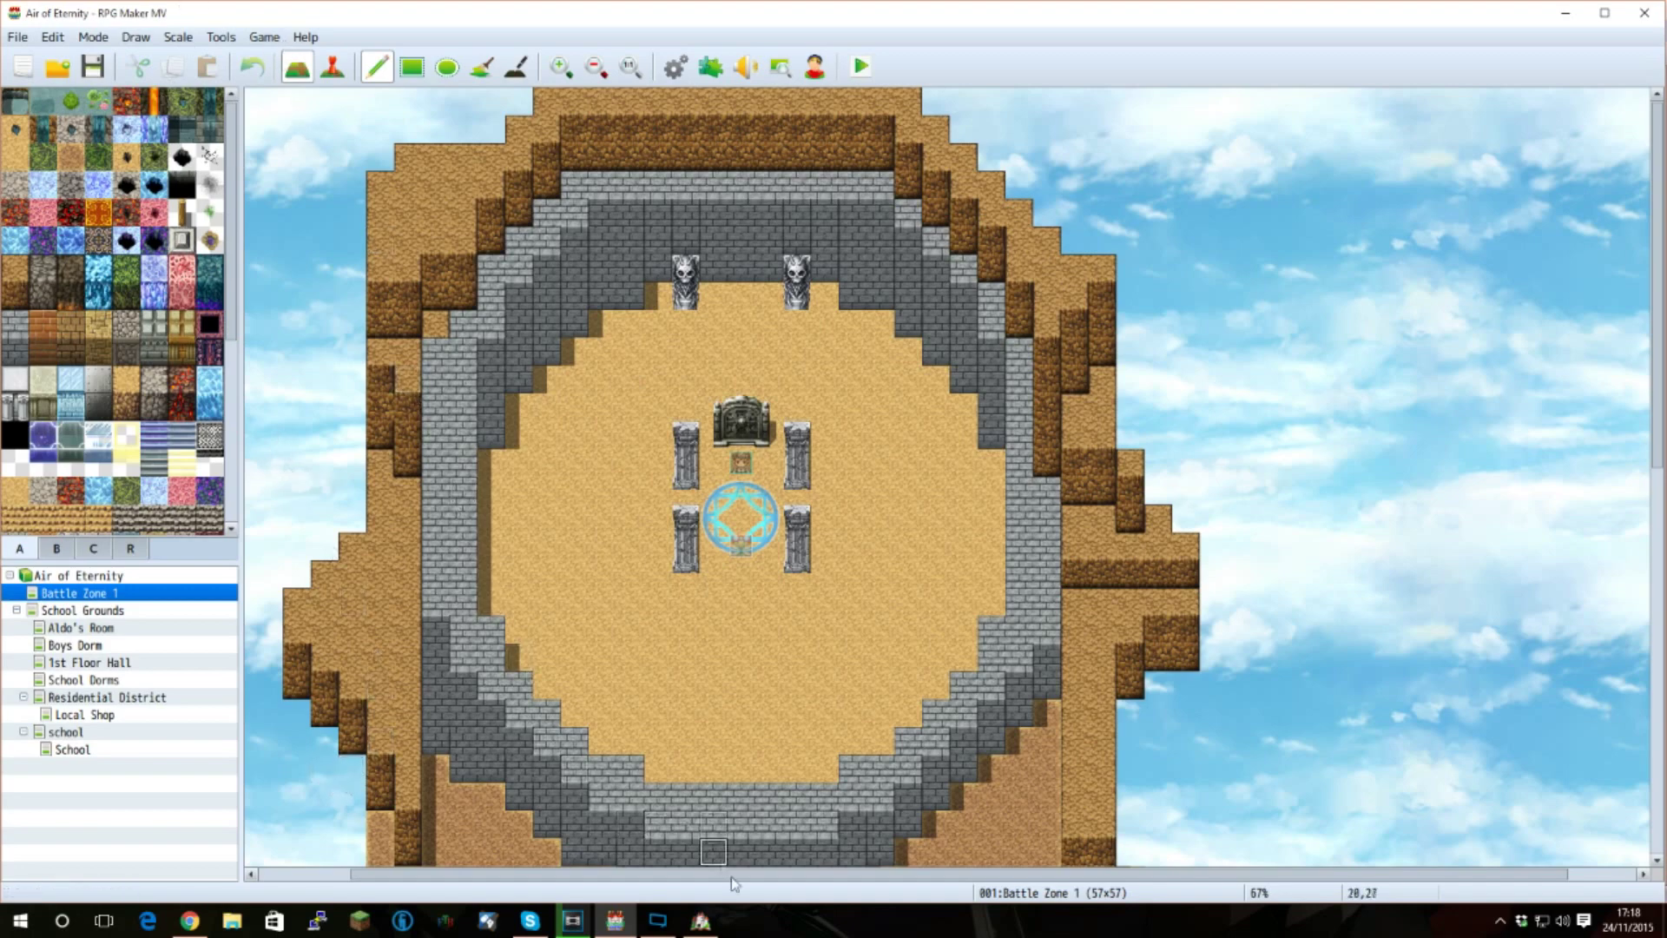
- In VX Ace Project1, select the 'convet me' conversion script's code under Materials in the Script Editor
click(701, 921)
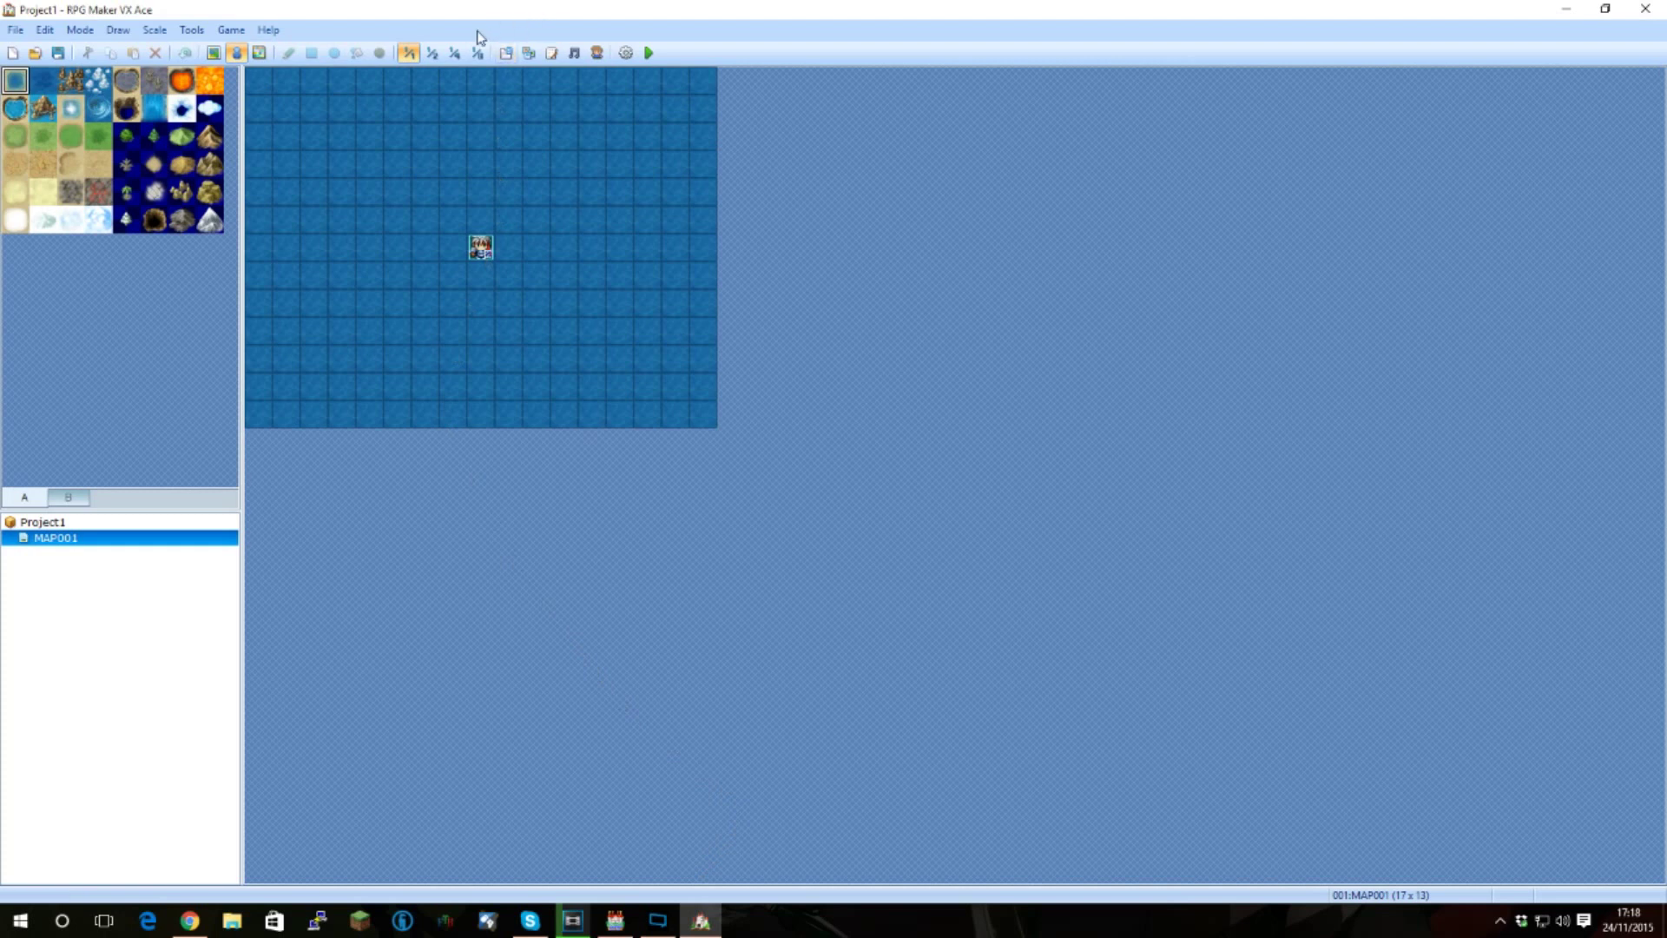
key(F11)
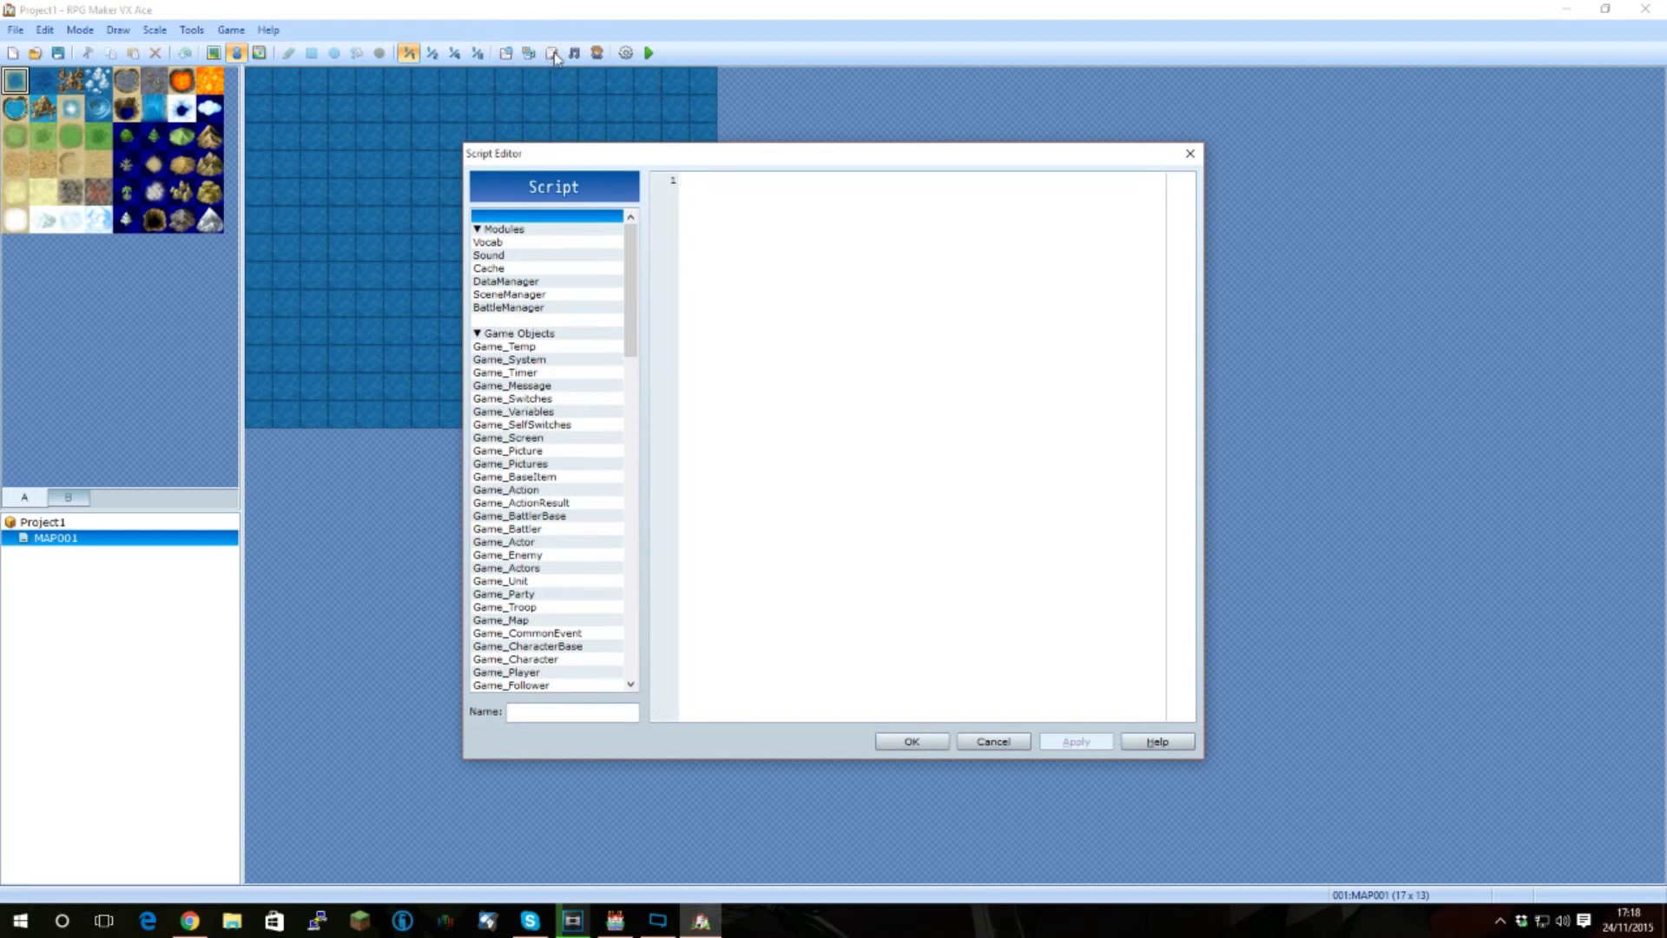
scroll(597, 394, down, 8)
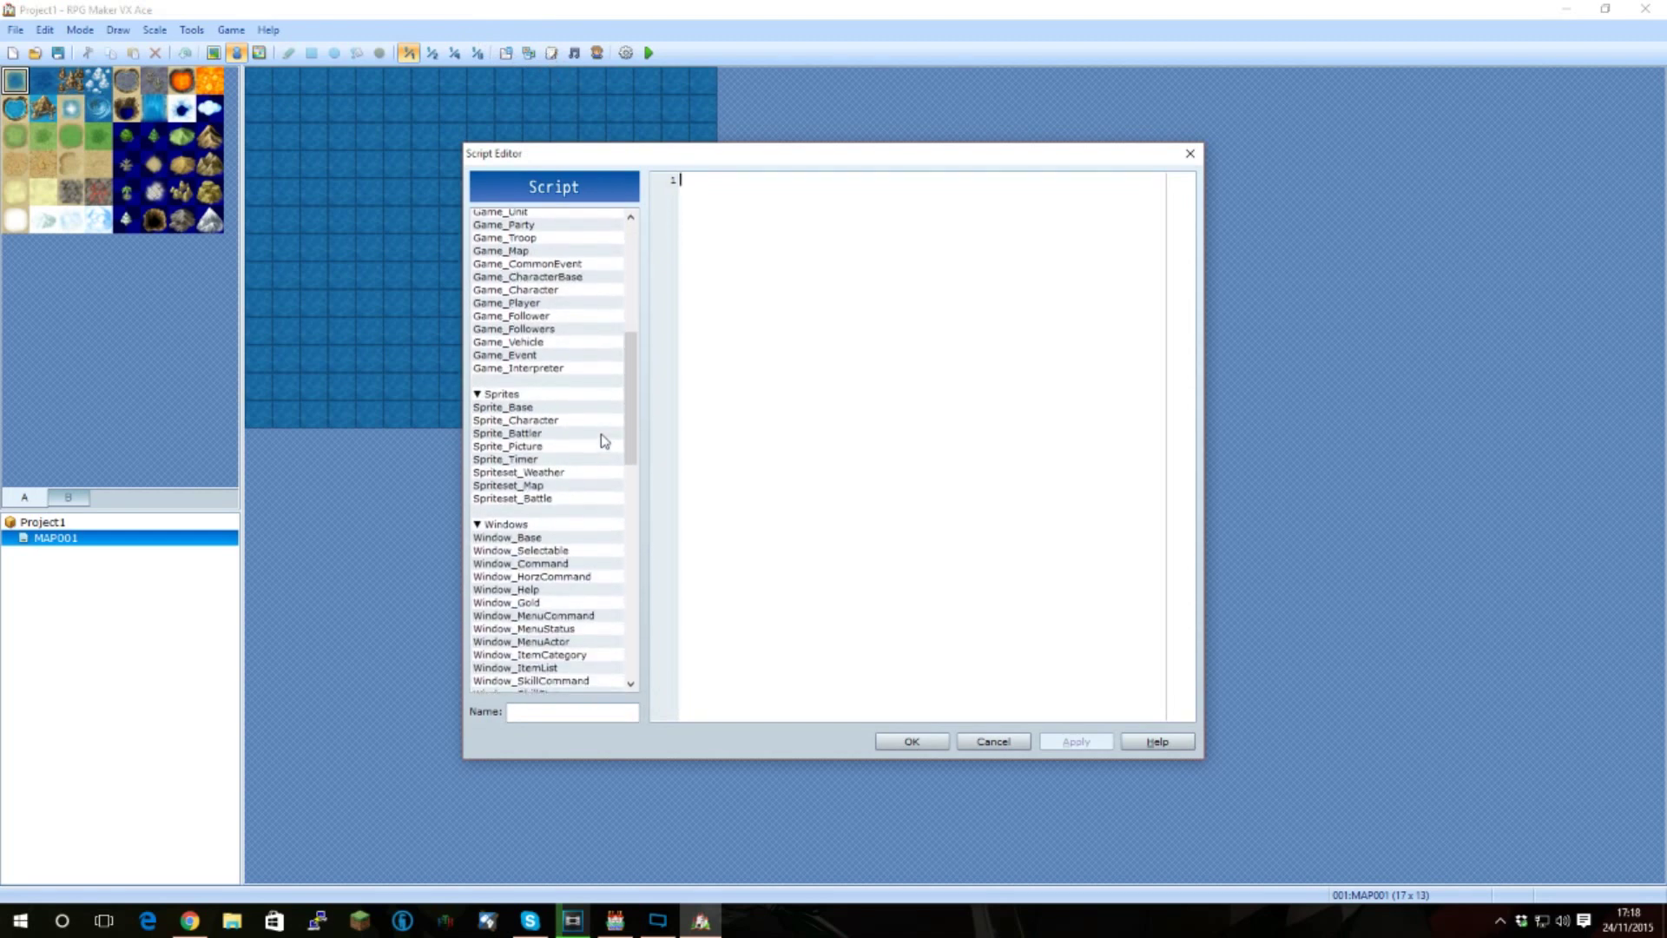
scroll(601, 434, down, 16)
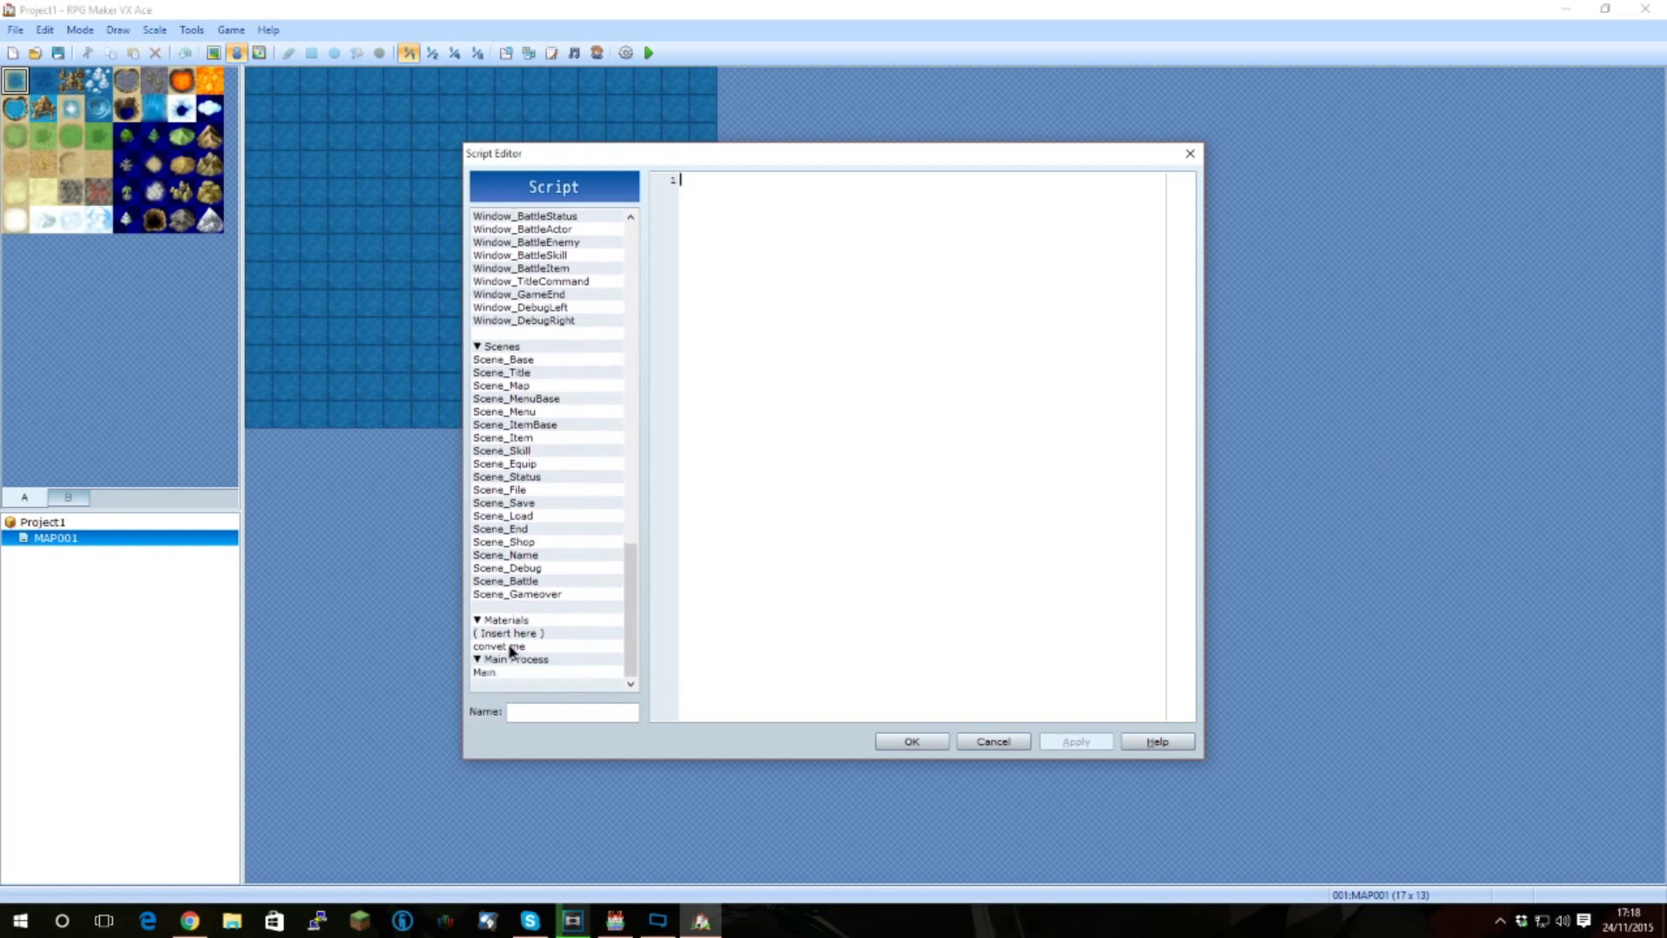
click(513, 647)
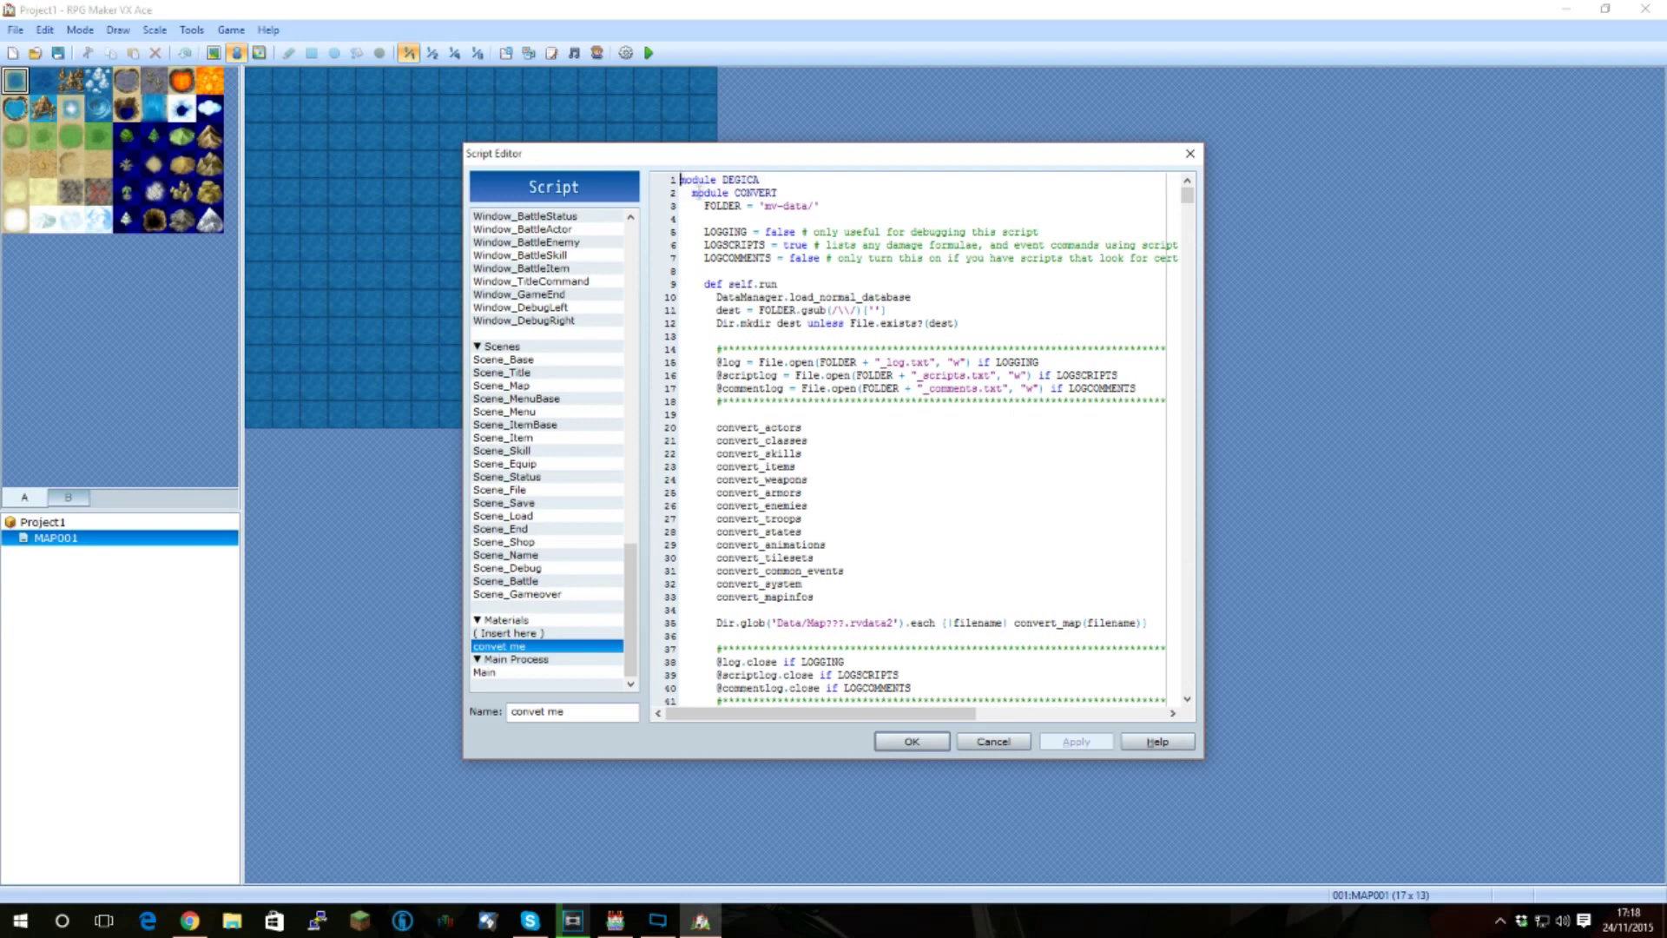
drag(681, 180, 986, 773)
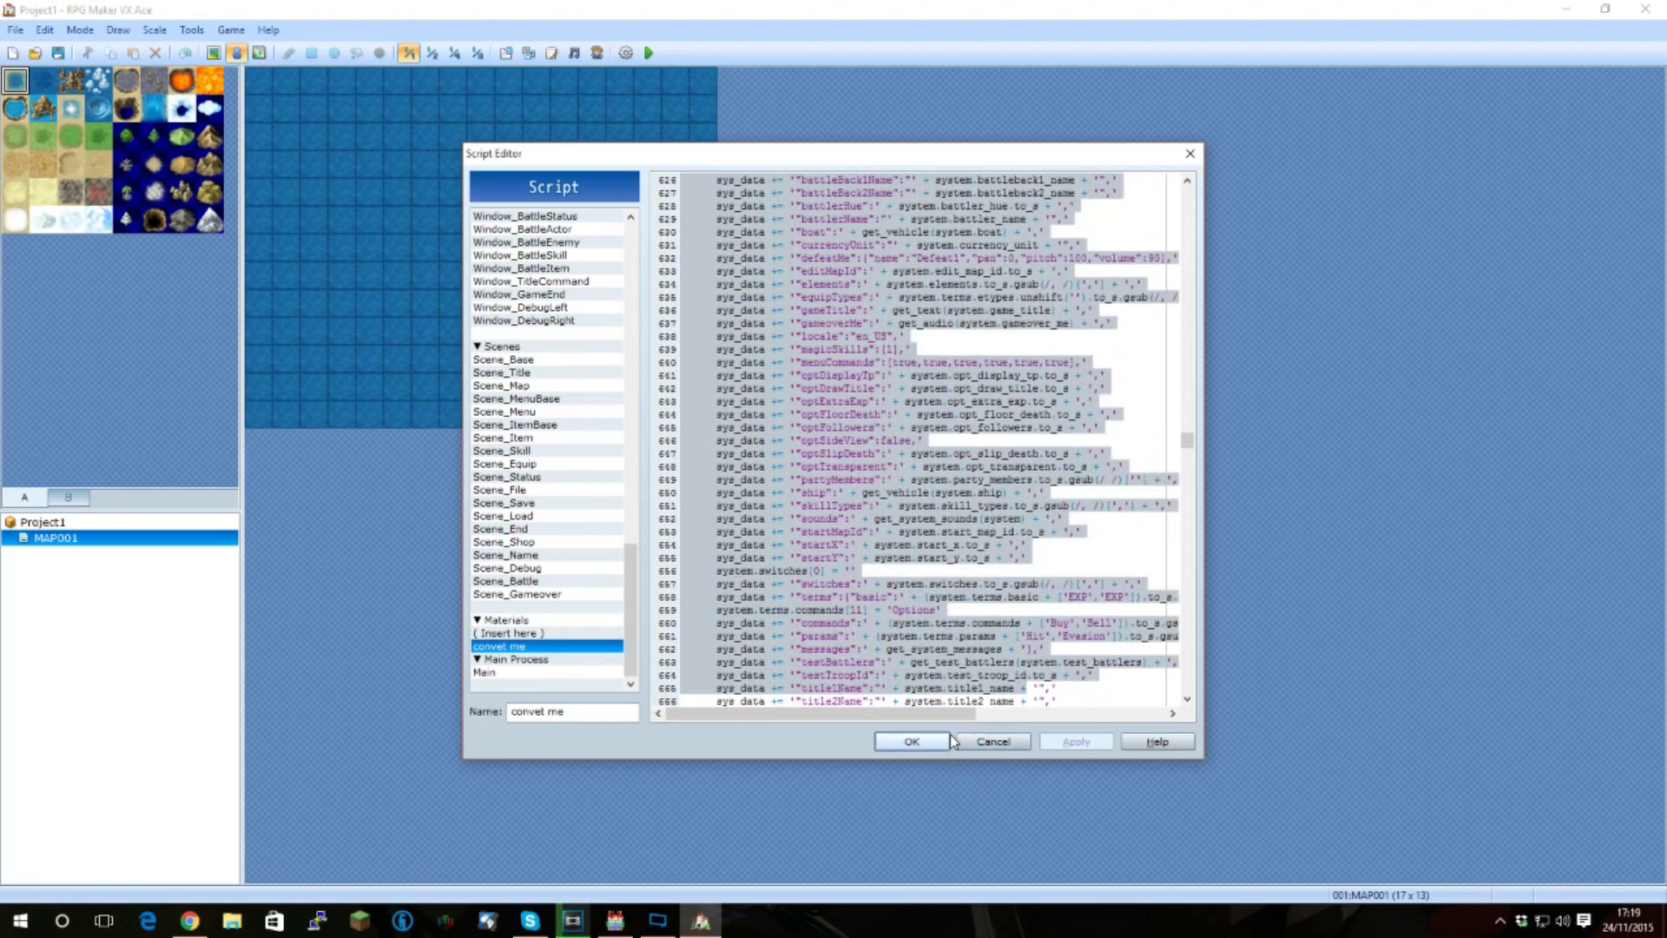
- Open Project1's VX Ace database and browse its Weapons, Armors and Skills lists
click(993, 741)
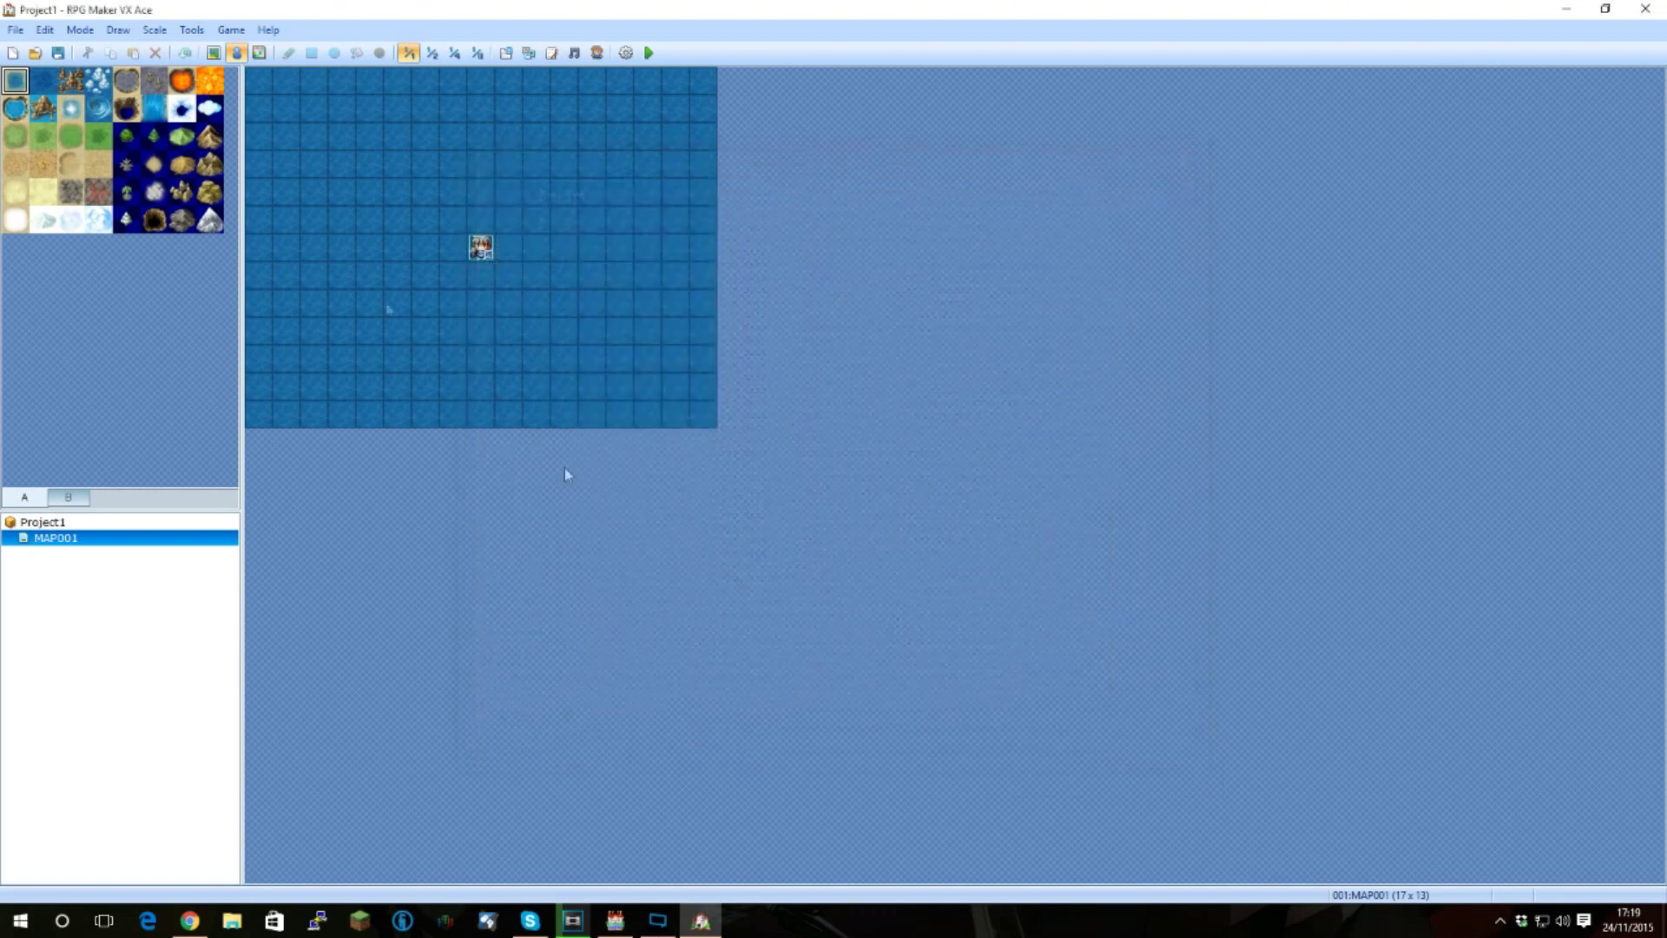
click(509, 53)
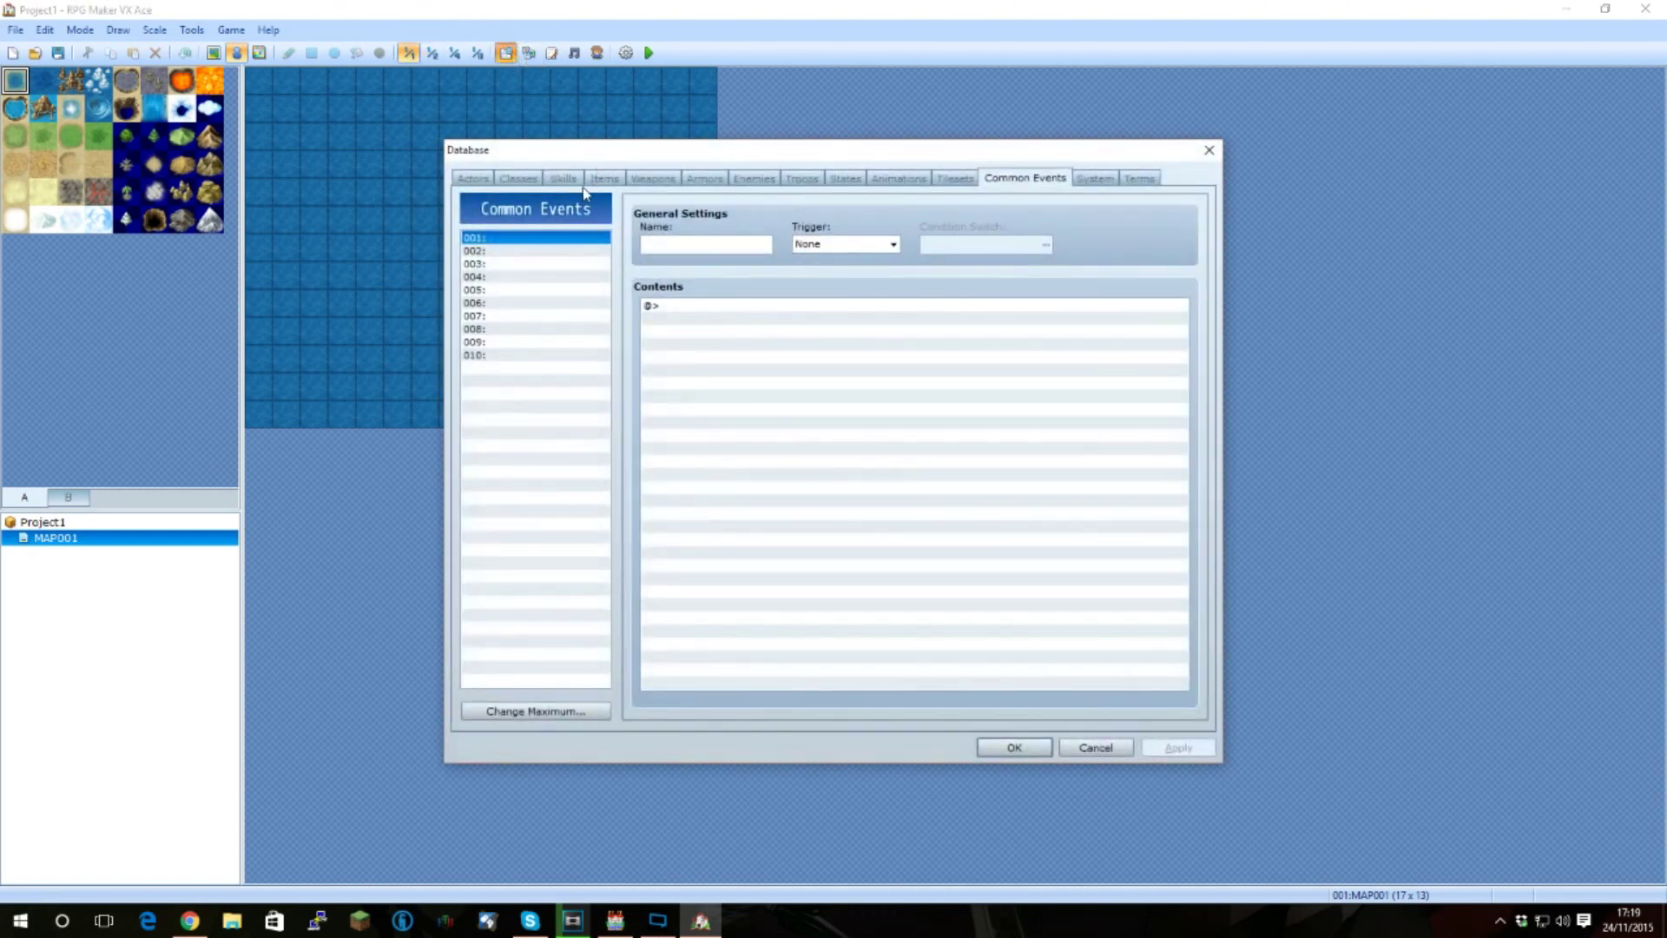
click(652, 178)
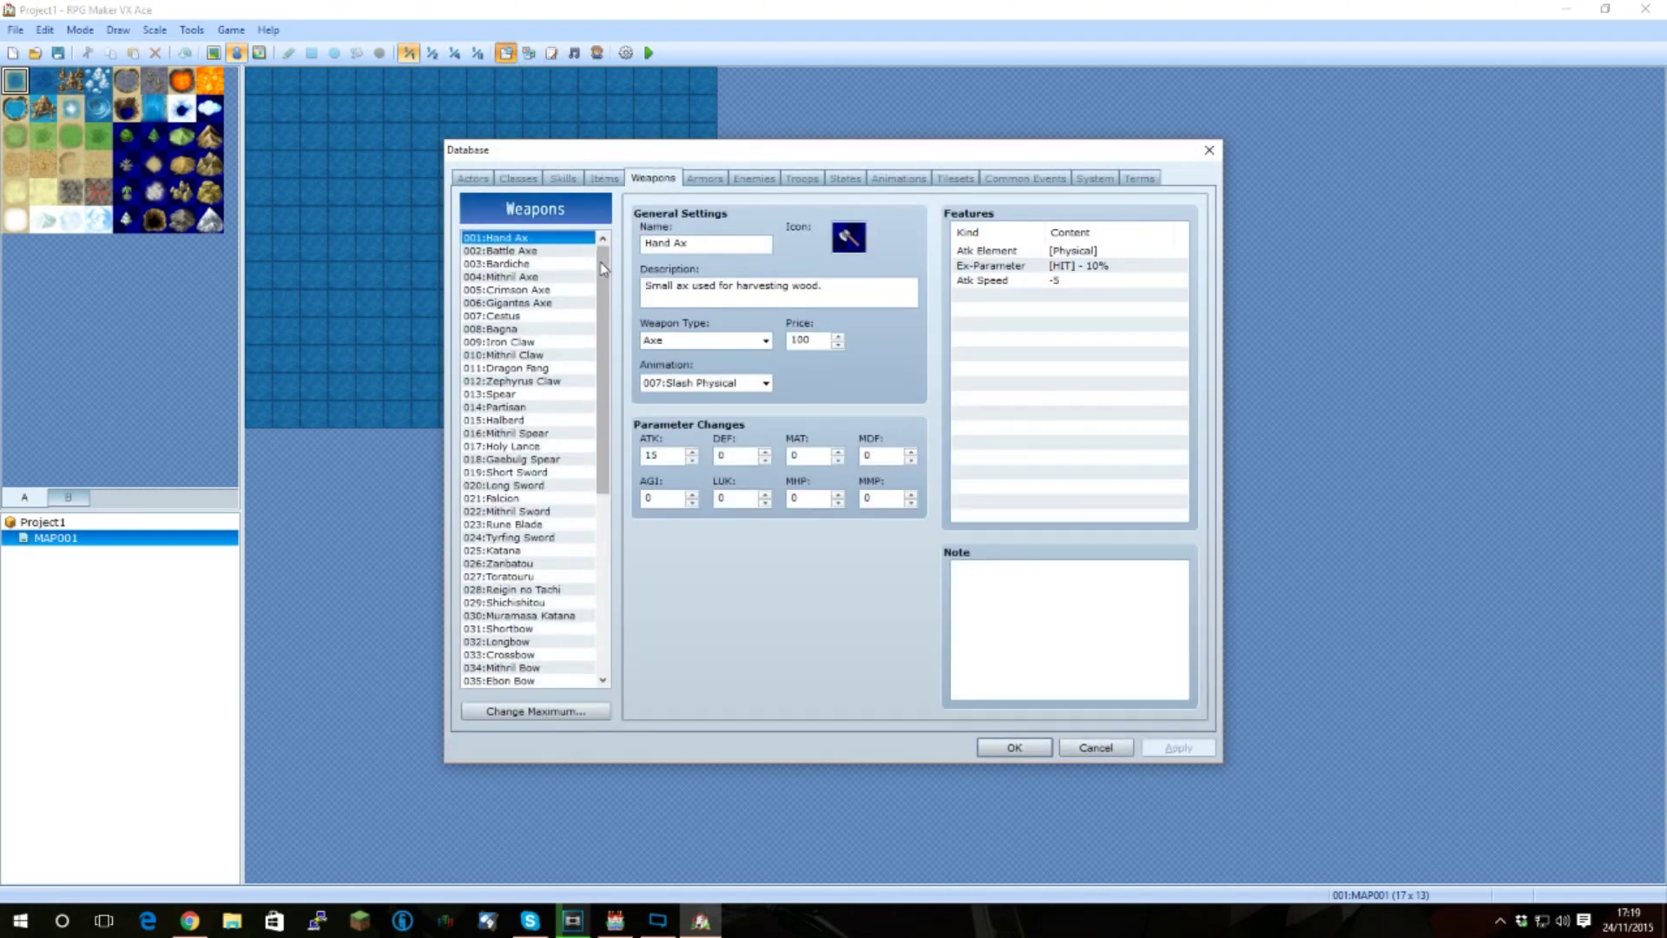
mouse_move(603, 271)
mouse_down()
mouse_move(627, 465)
mouse_move(624, 261)
mouse_up()
click(715, 178)
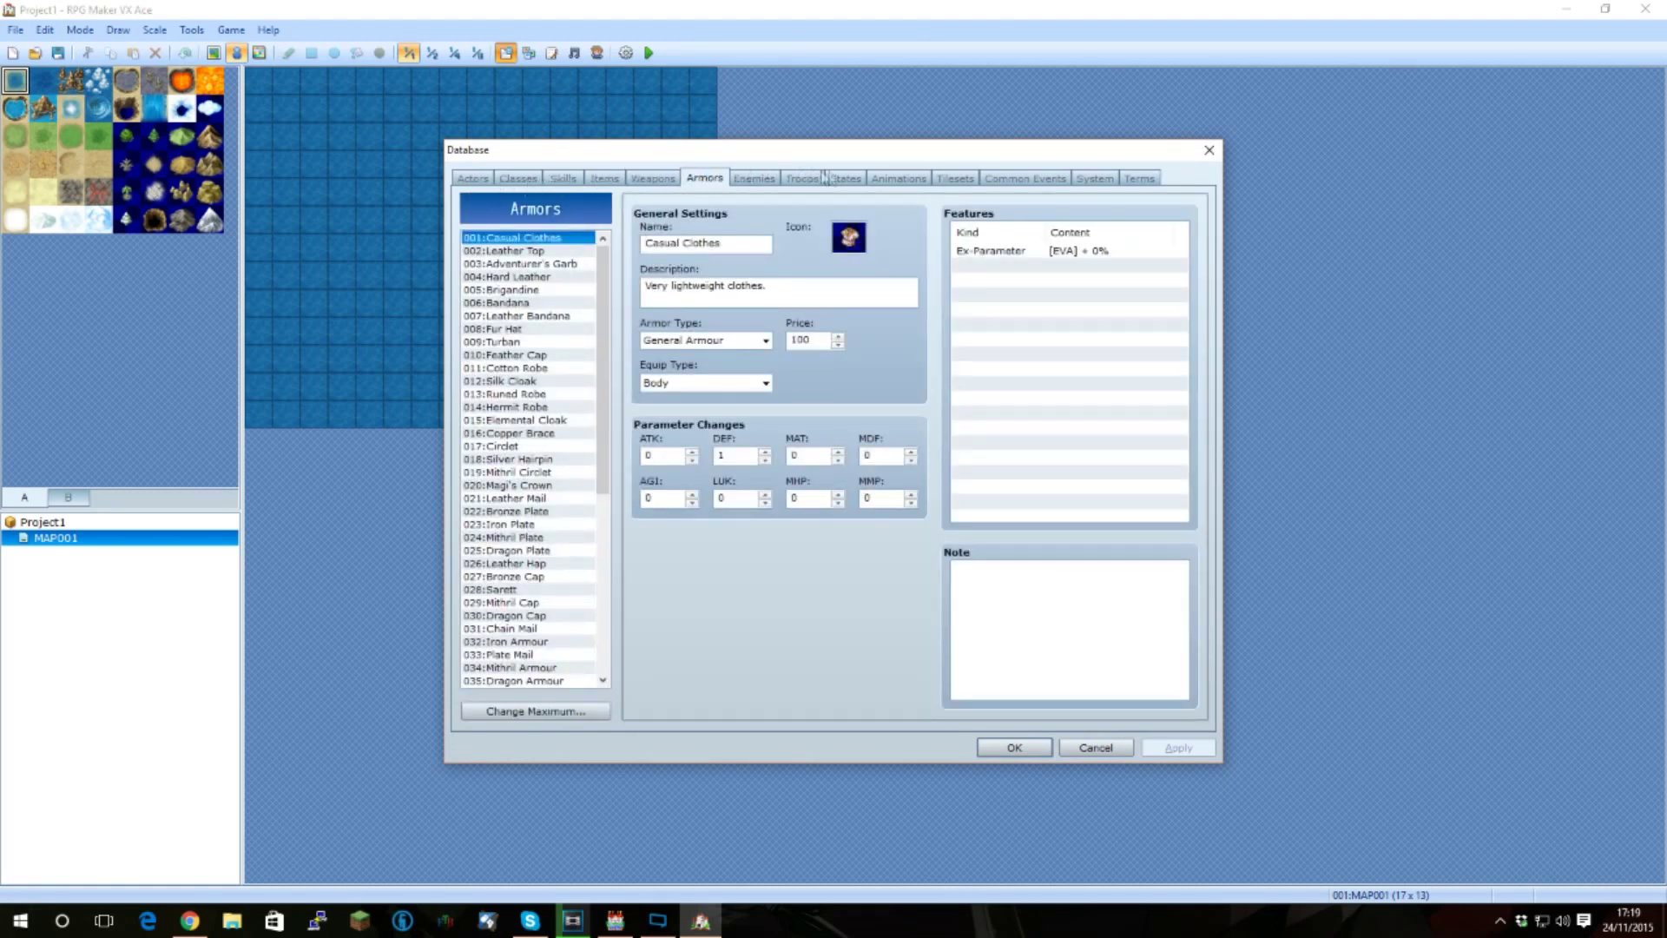
click(569, 178)
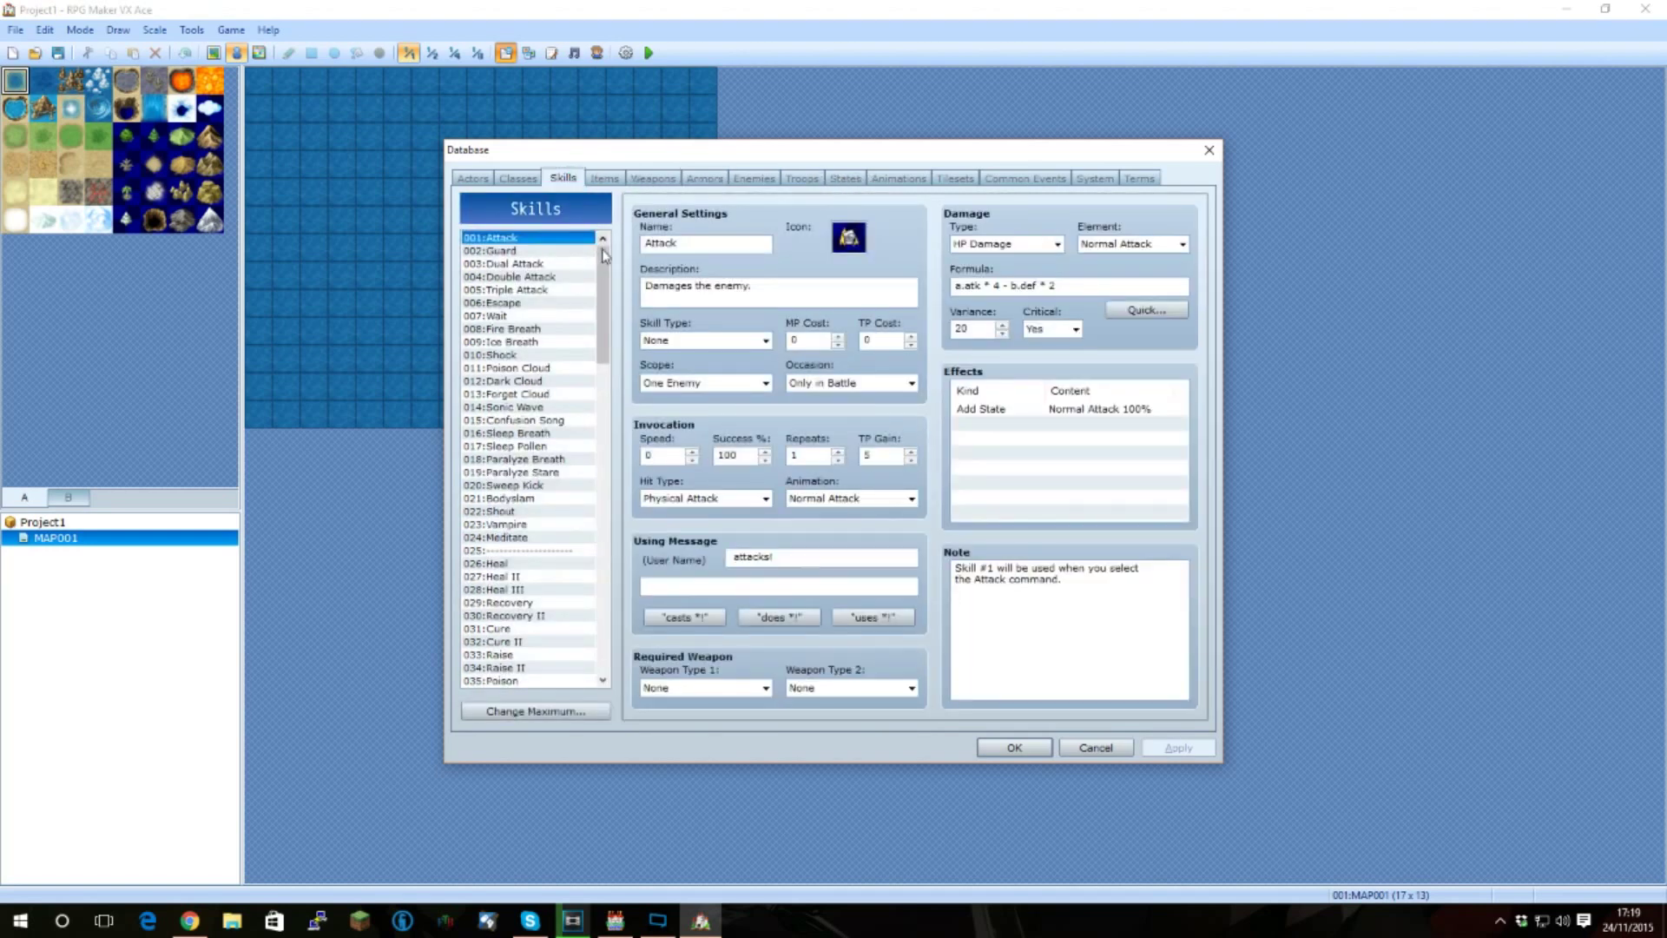
drag(603, 261, 613, 222)
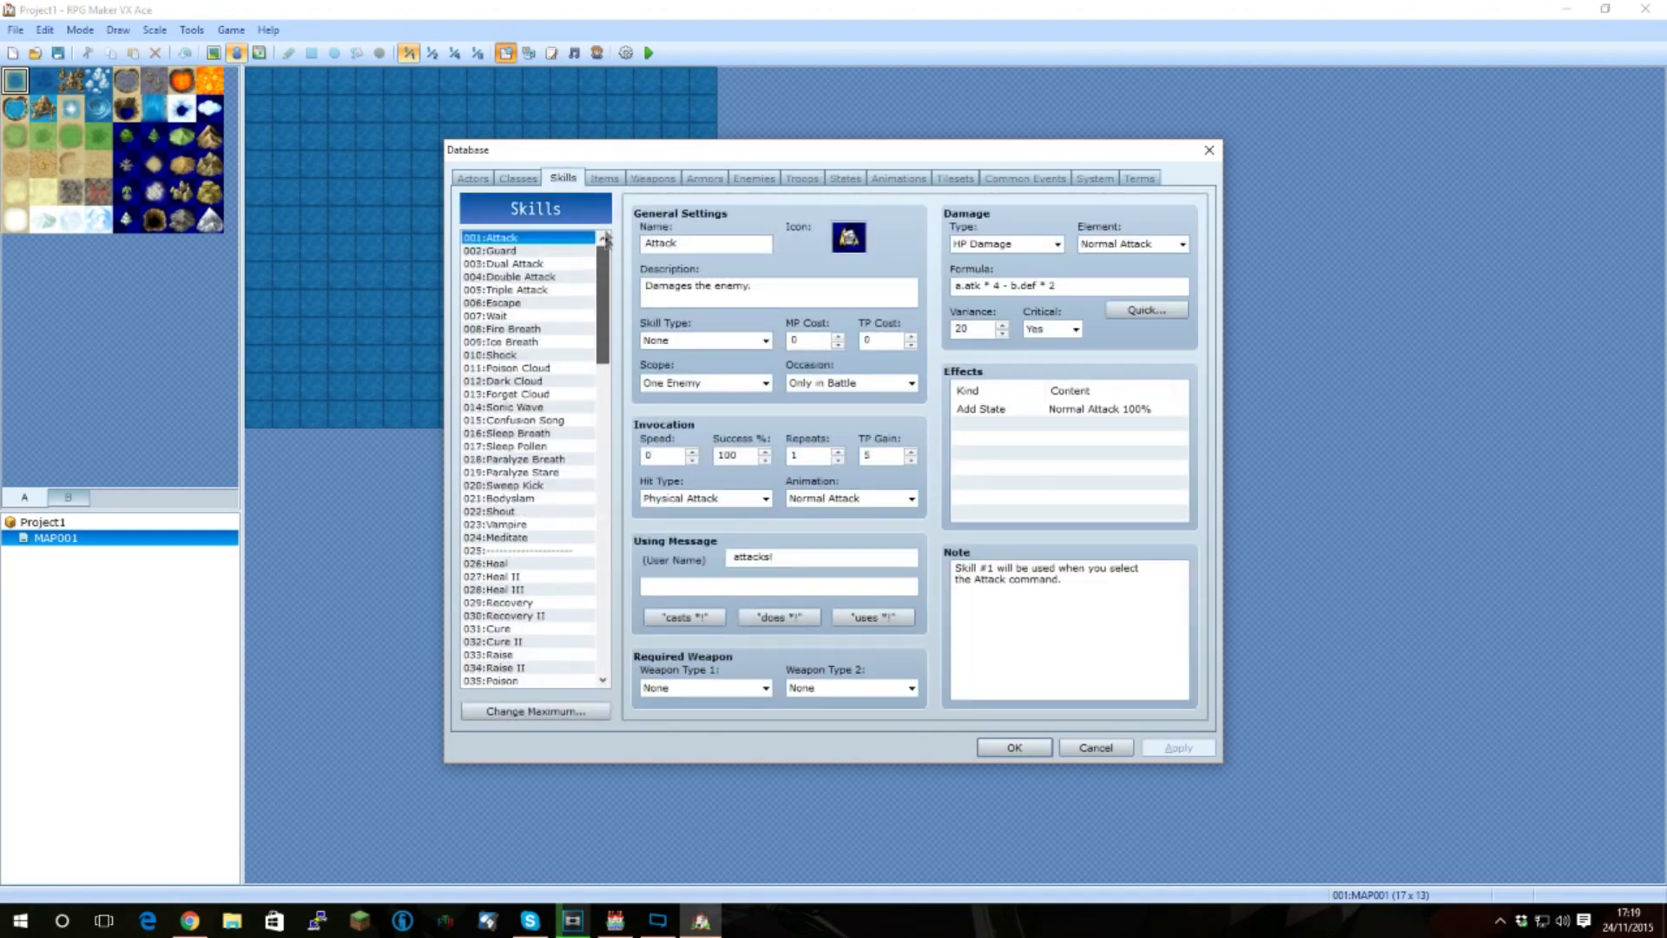
- Close the database and open Project1's game folder
click(1210, 151)
click(224, 33)
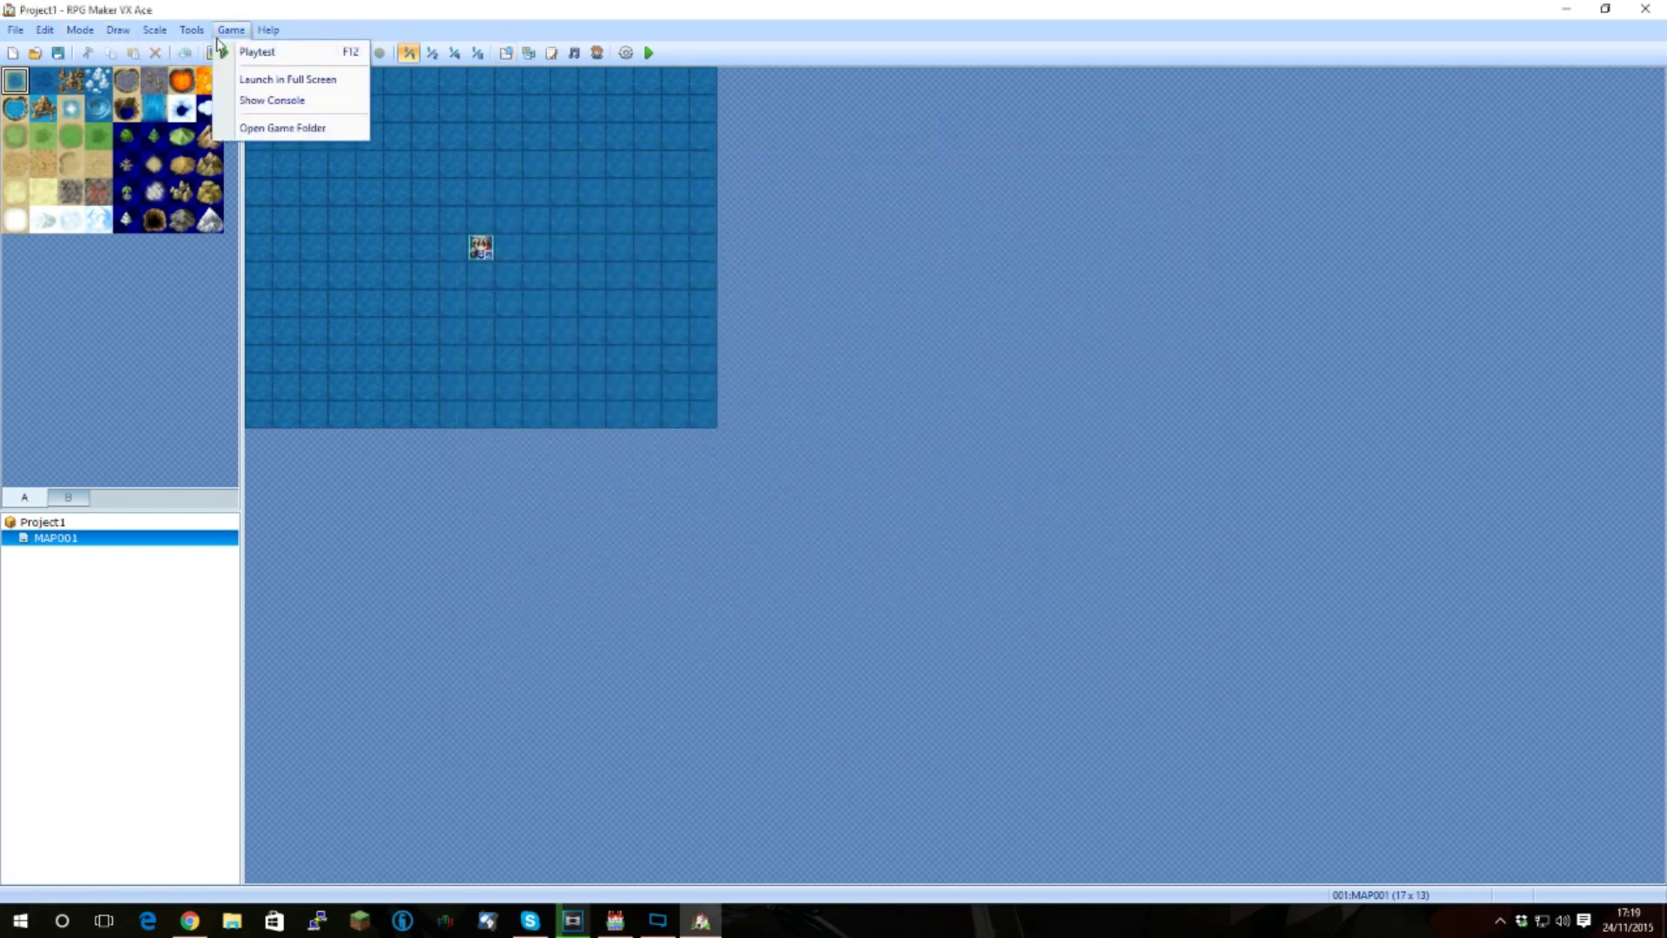
click(255, 128)
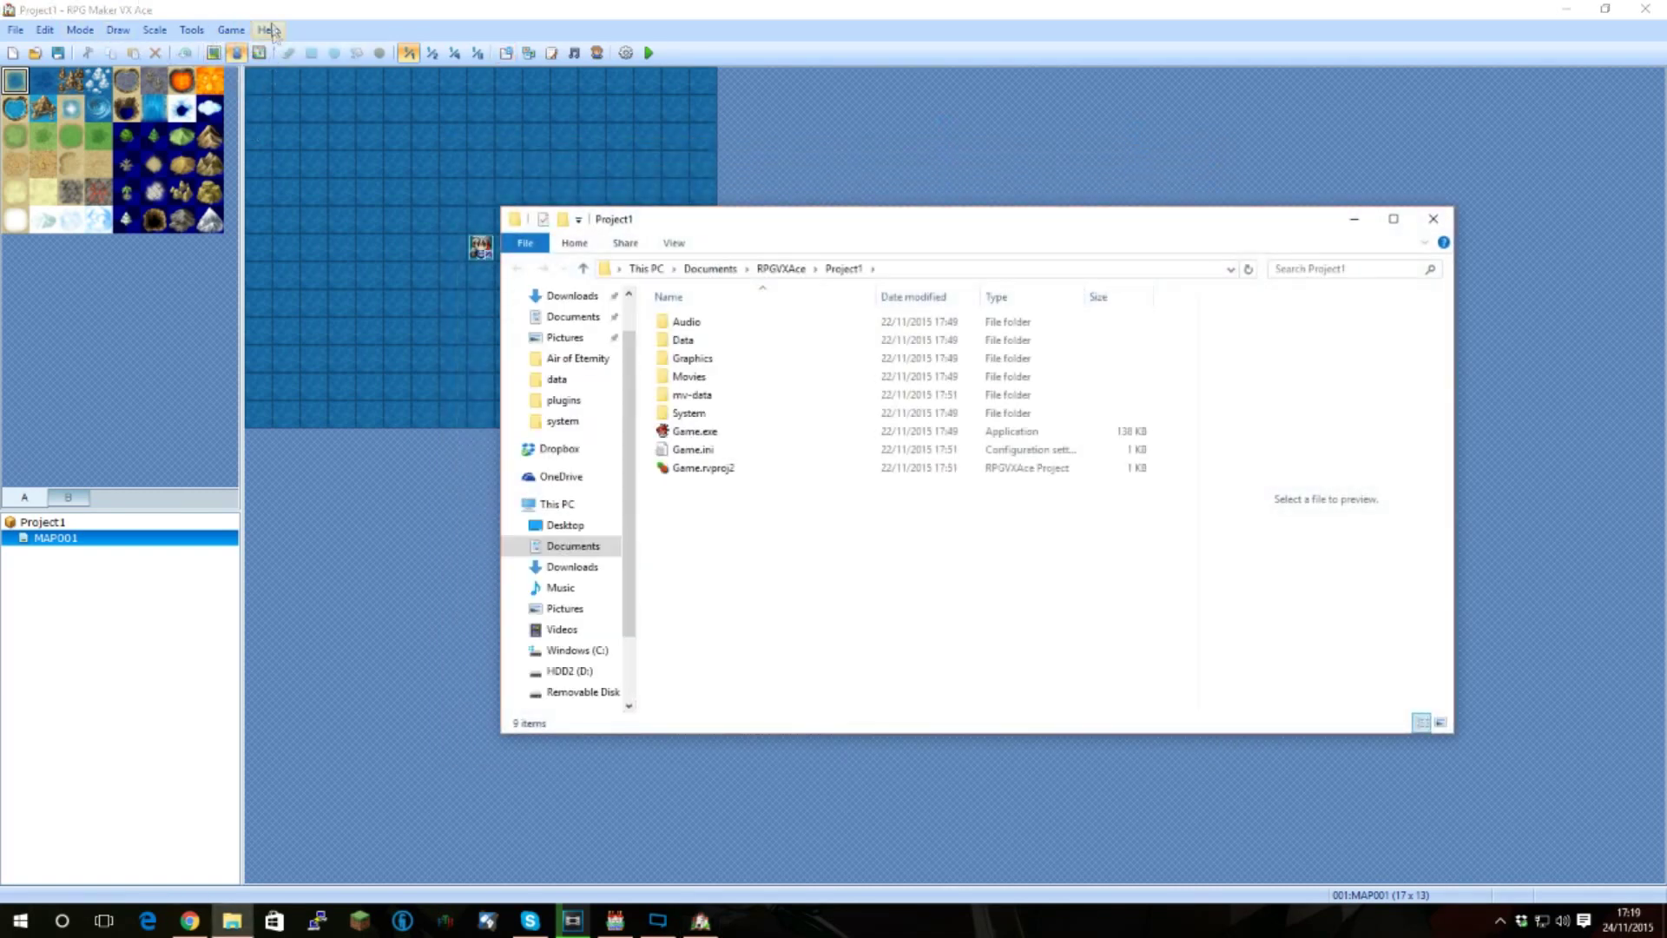
click(231, 30)
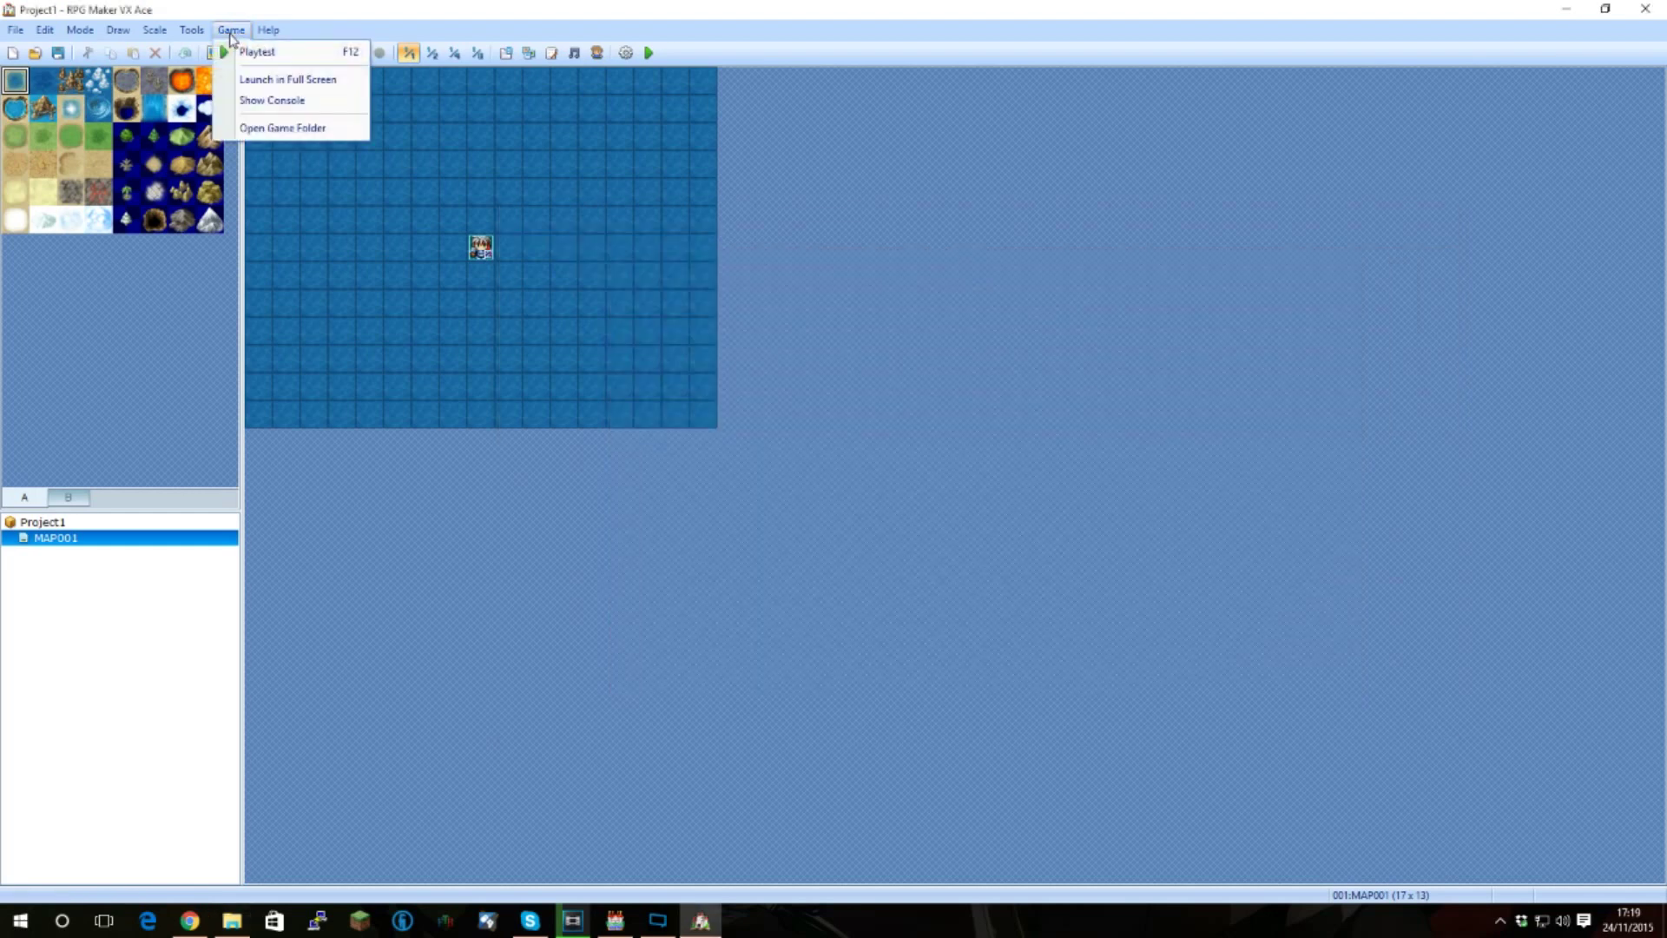
click(278, 130)
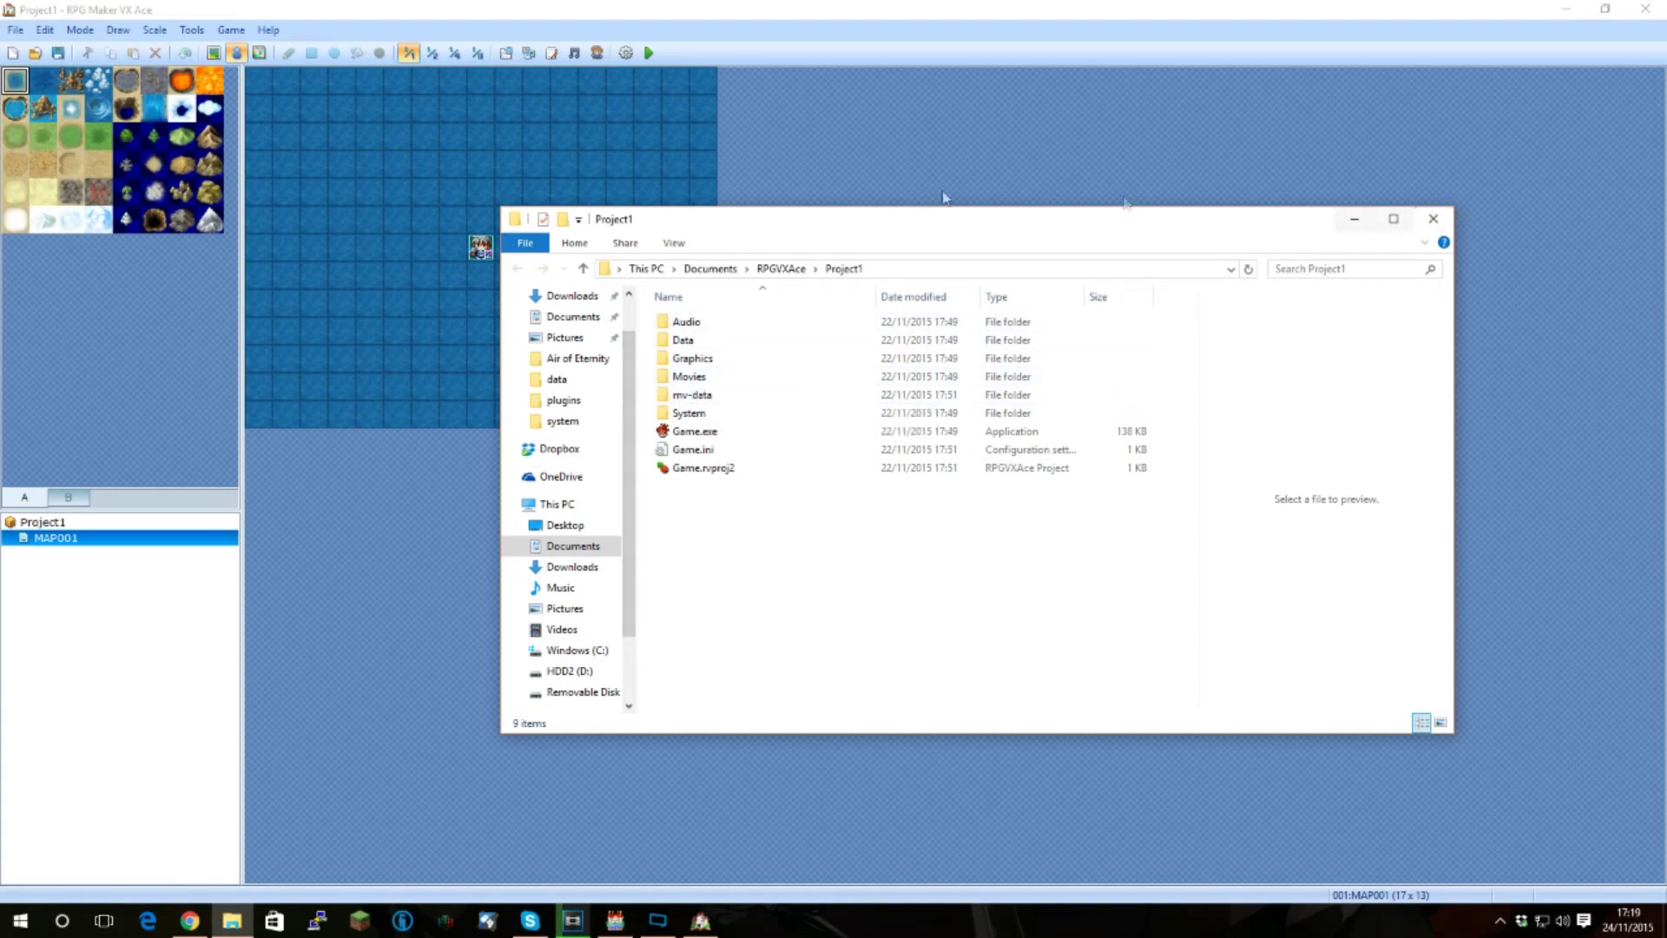
- Playtest Project1 to its title screen, then close the game window
click(1435, 220)
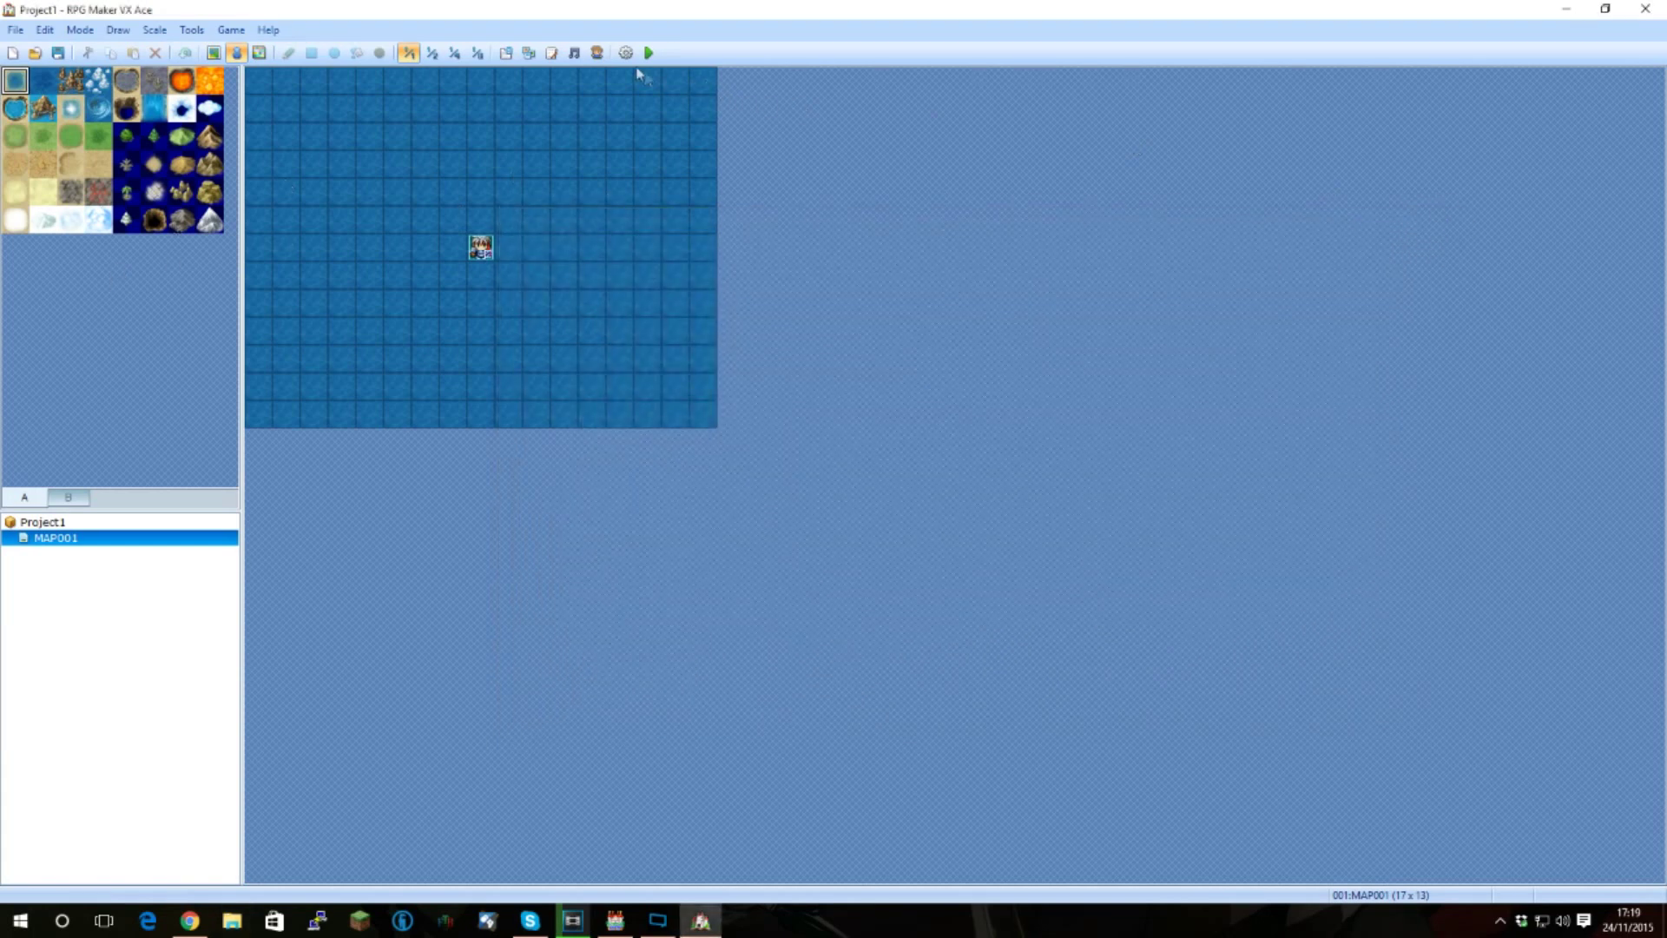
click(658, 53)
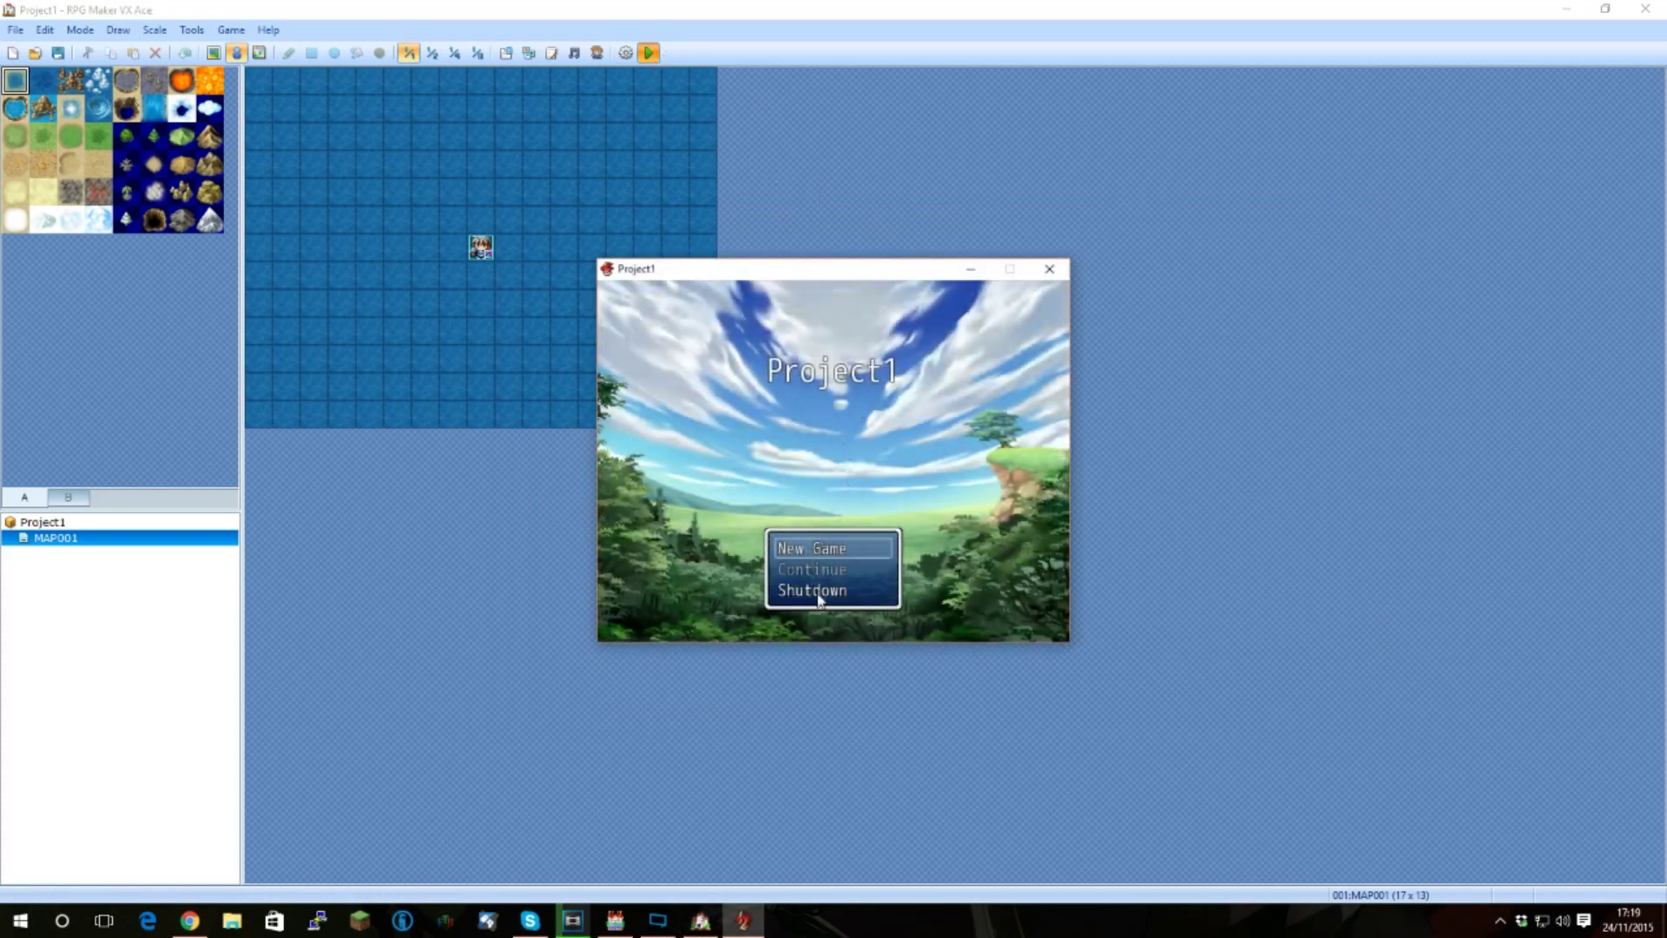
click(1049, 268)
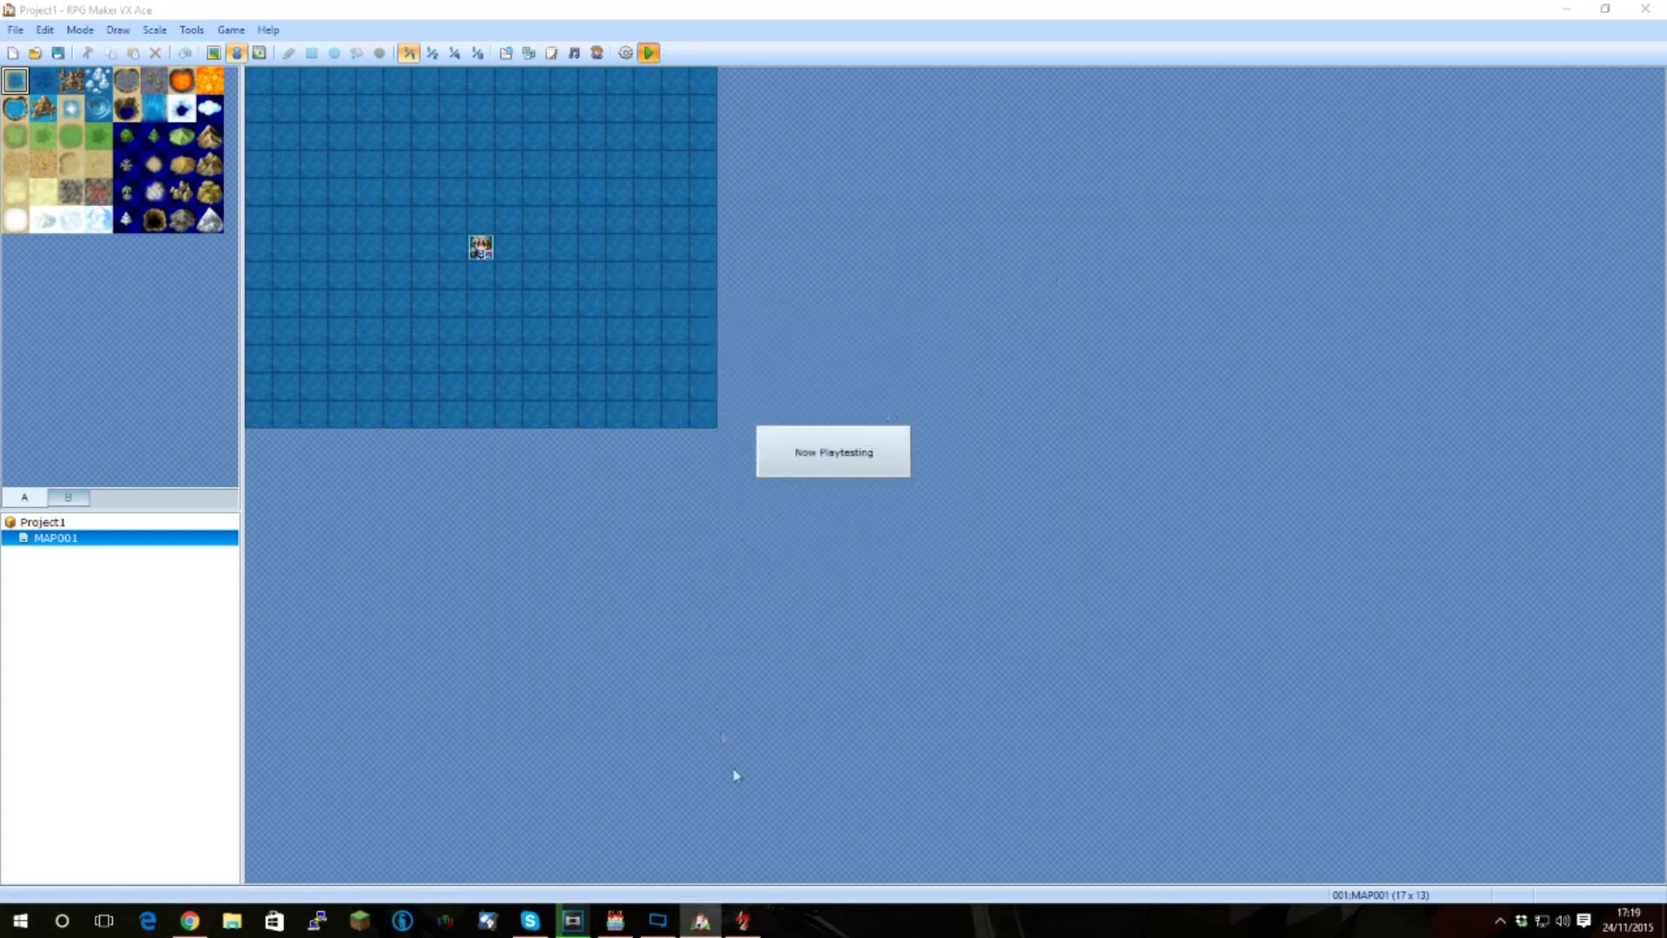
click(743, 920)
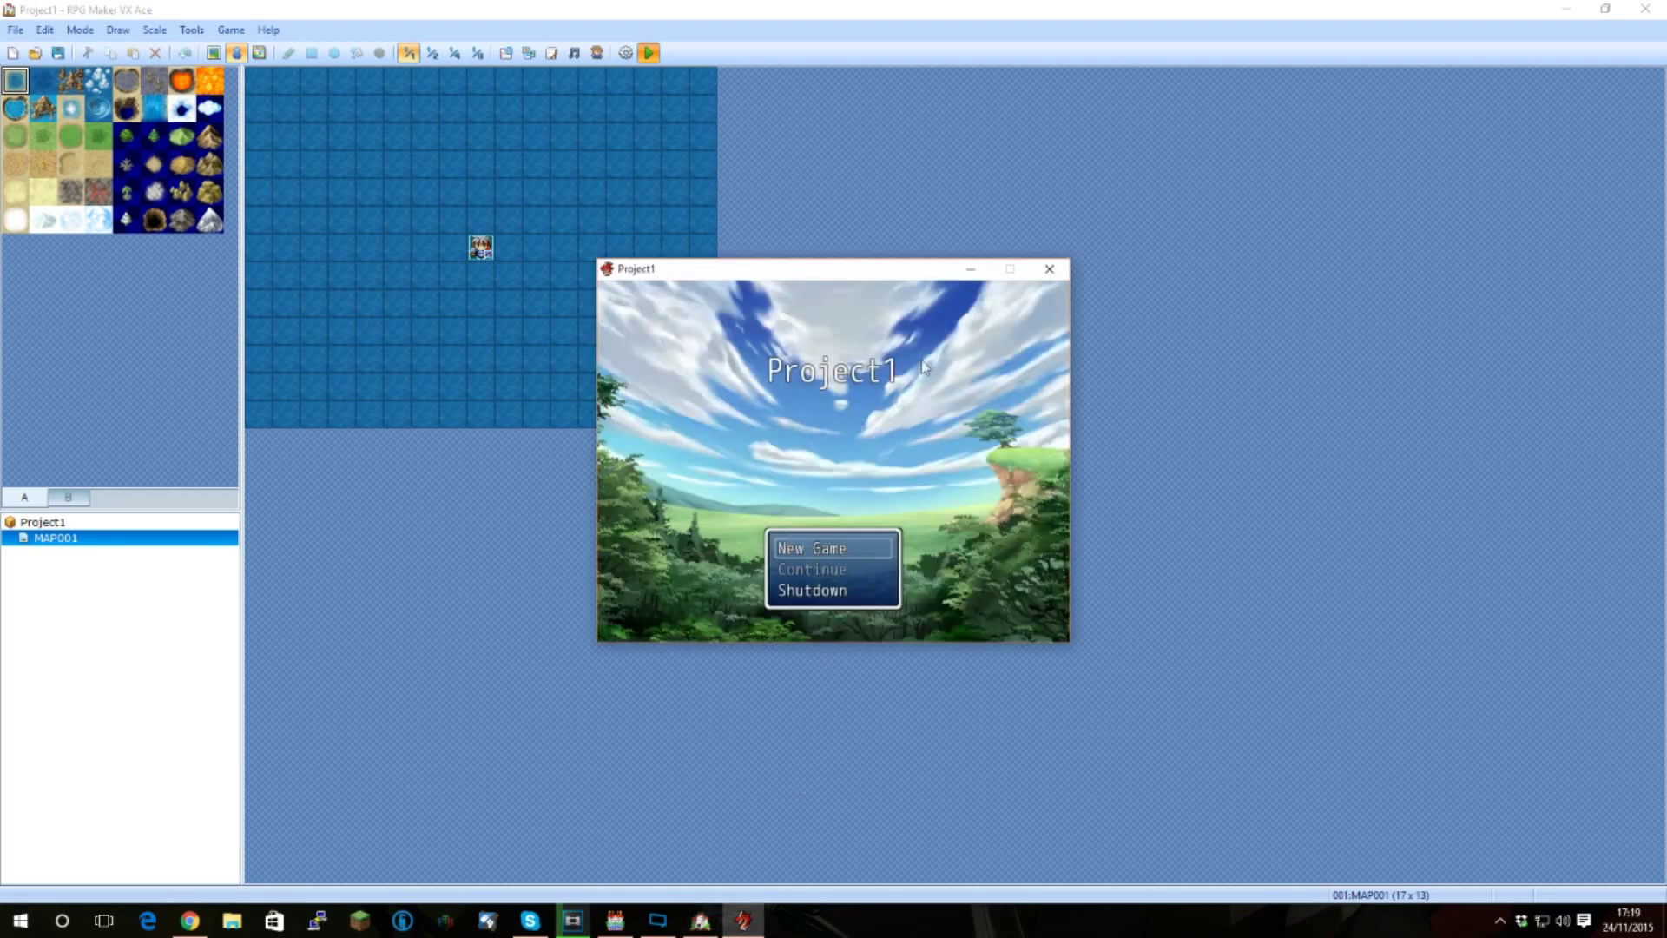
click(1048, 272)
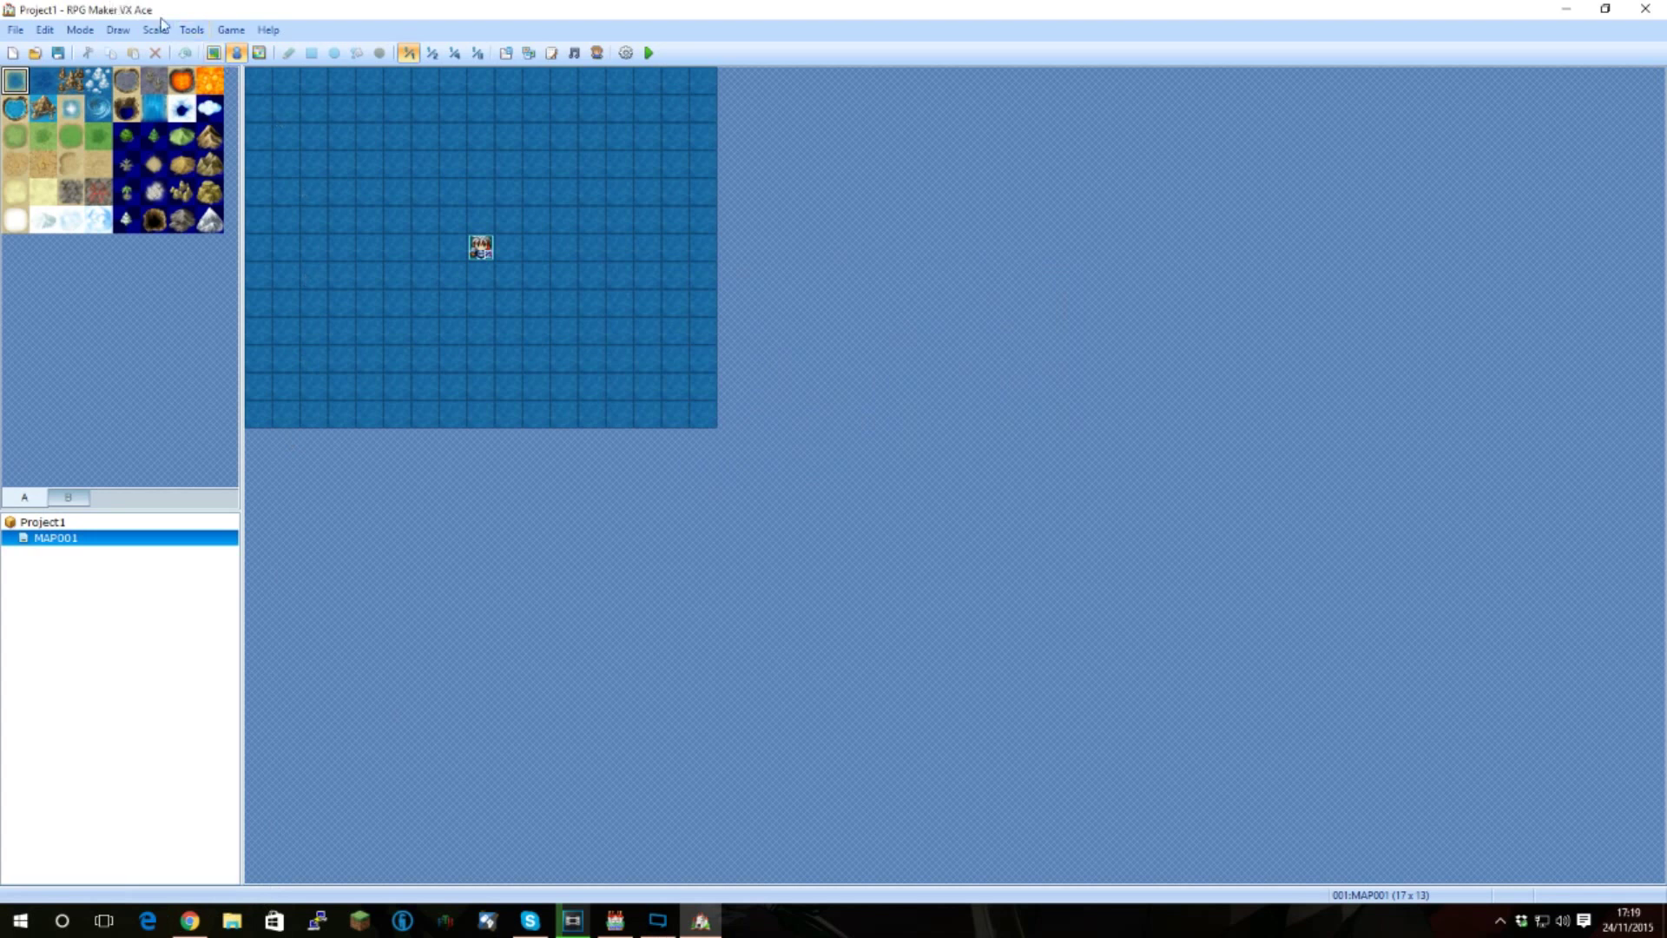
- Reopen the game folder and pick the mv-data folder
click(230, 30)
click(257, 130)
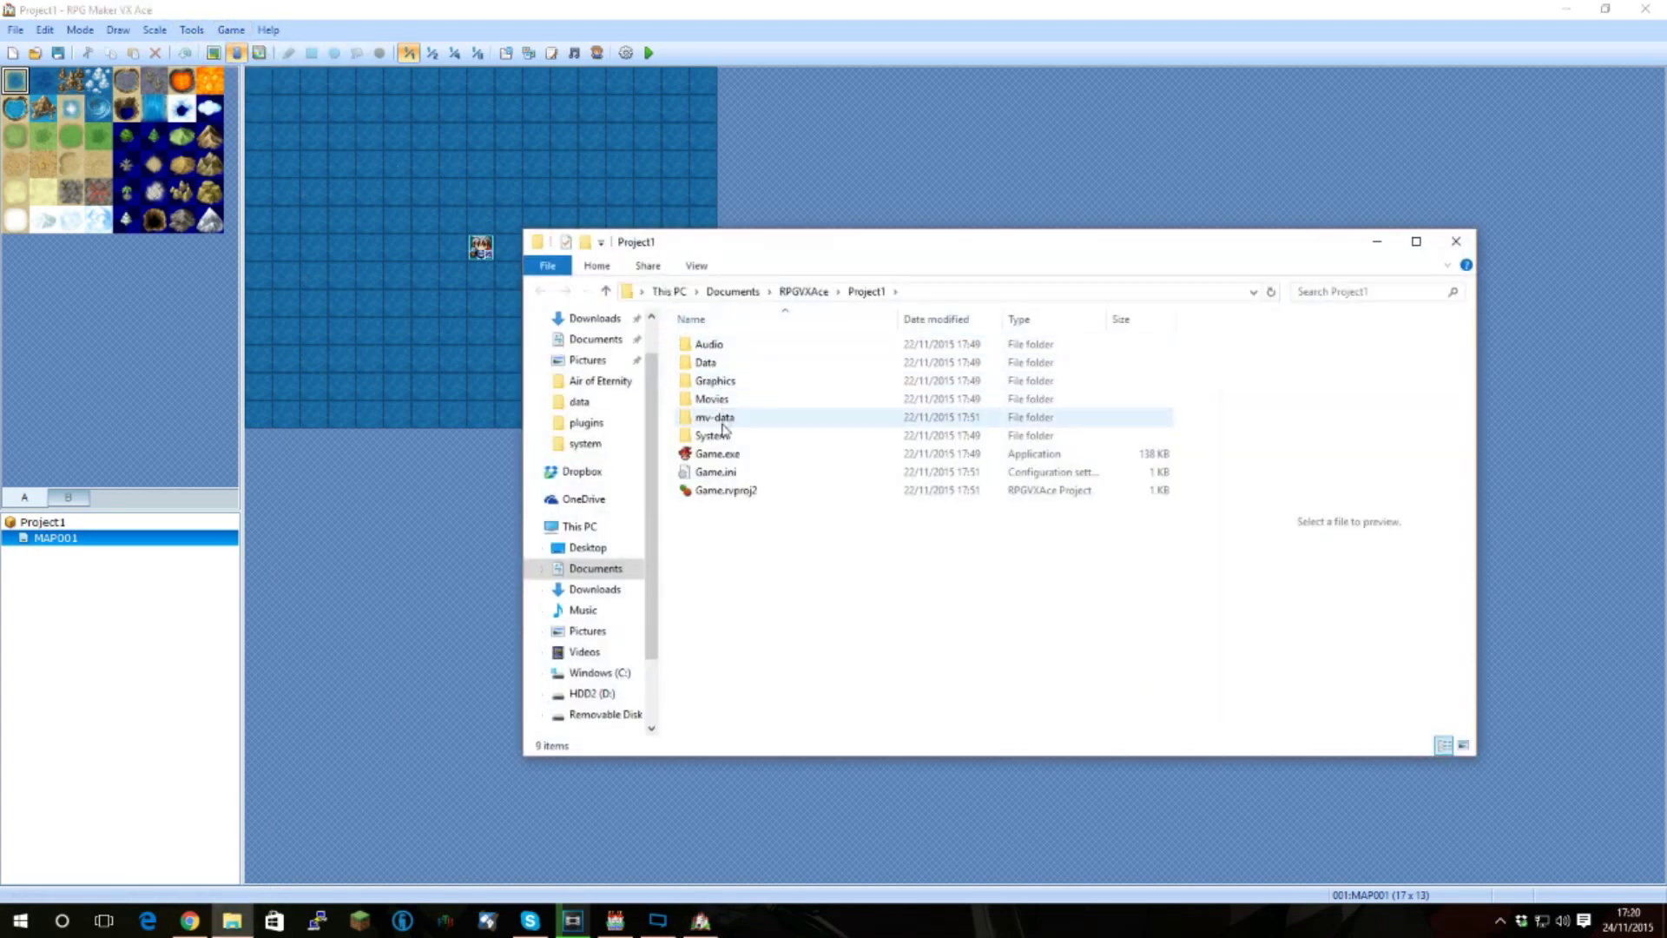
click(720, 420)
- Open mv-data and select Armors.json, Items.json, Skills.json and Weapons.json, leaving out Enemies.json
double_click(720, 420)
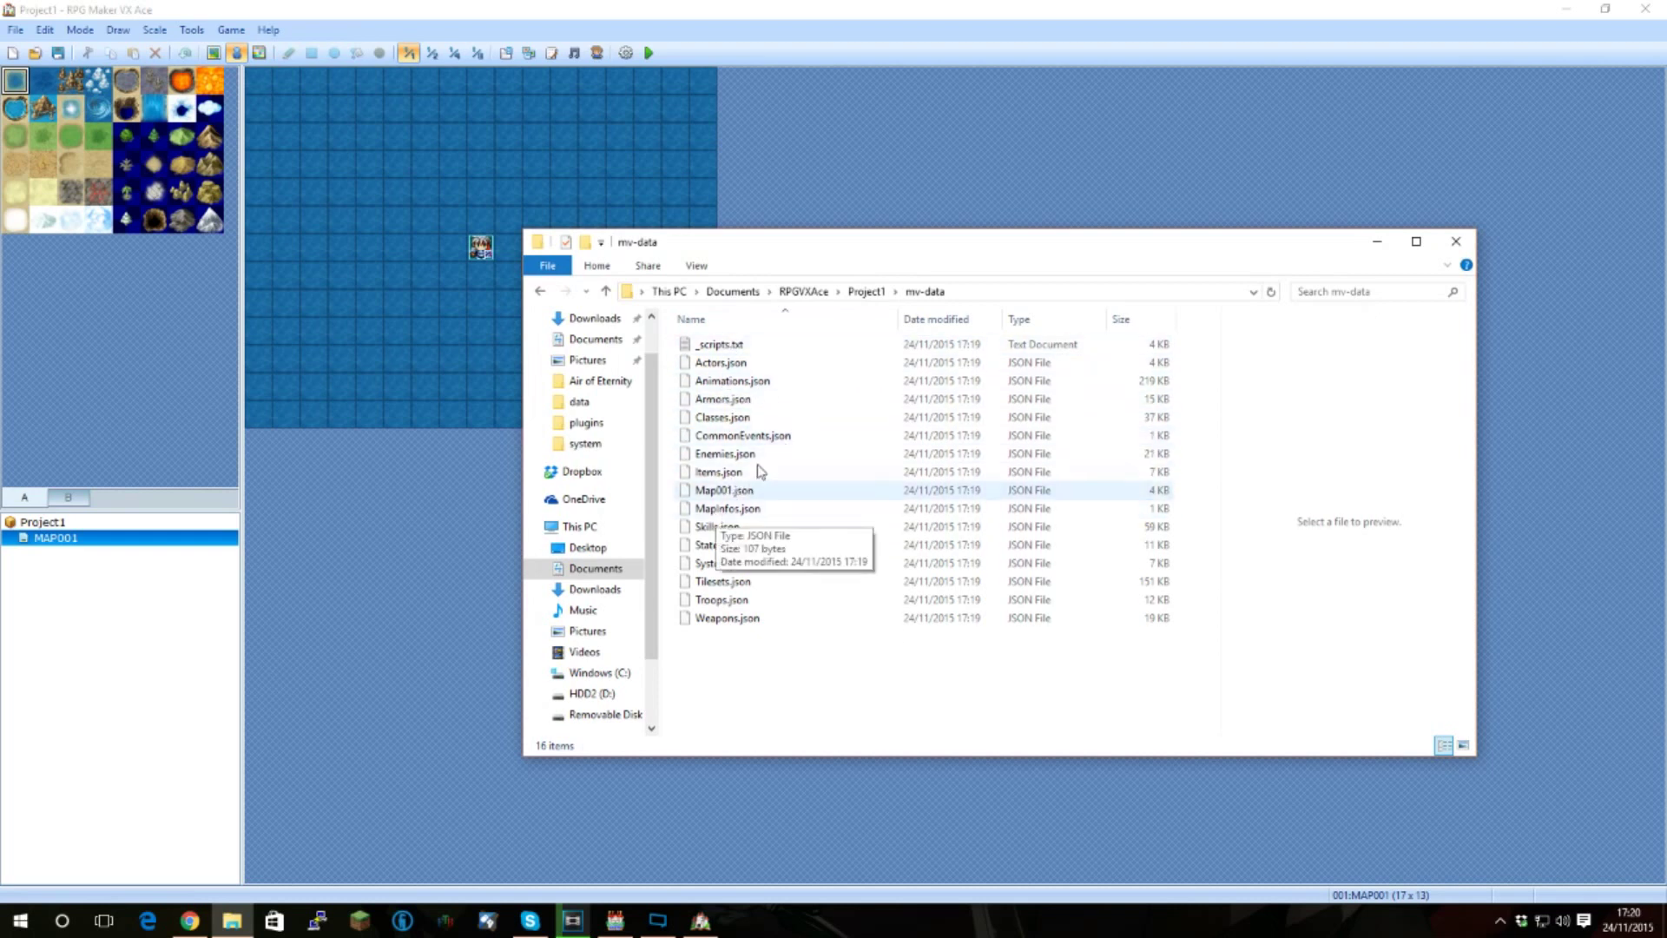
click(743, 400)
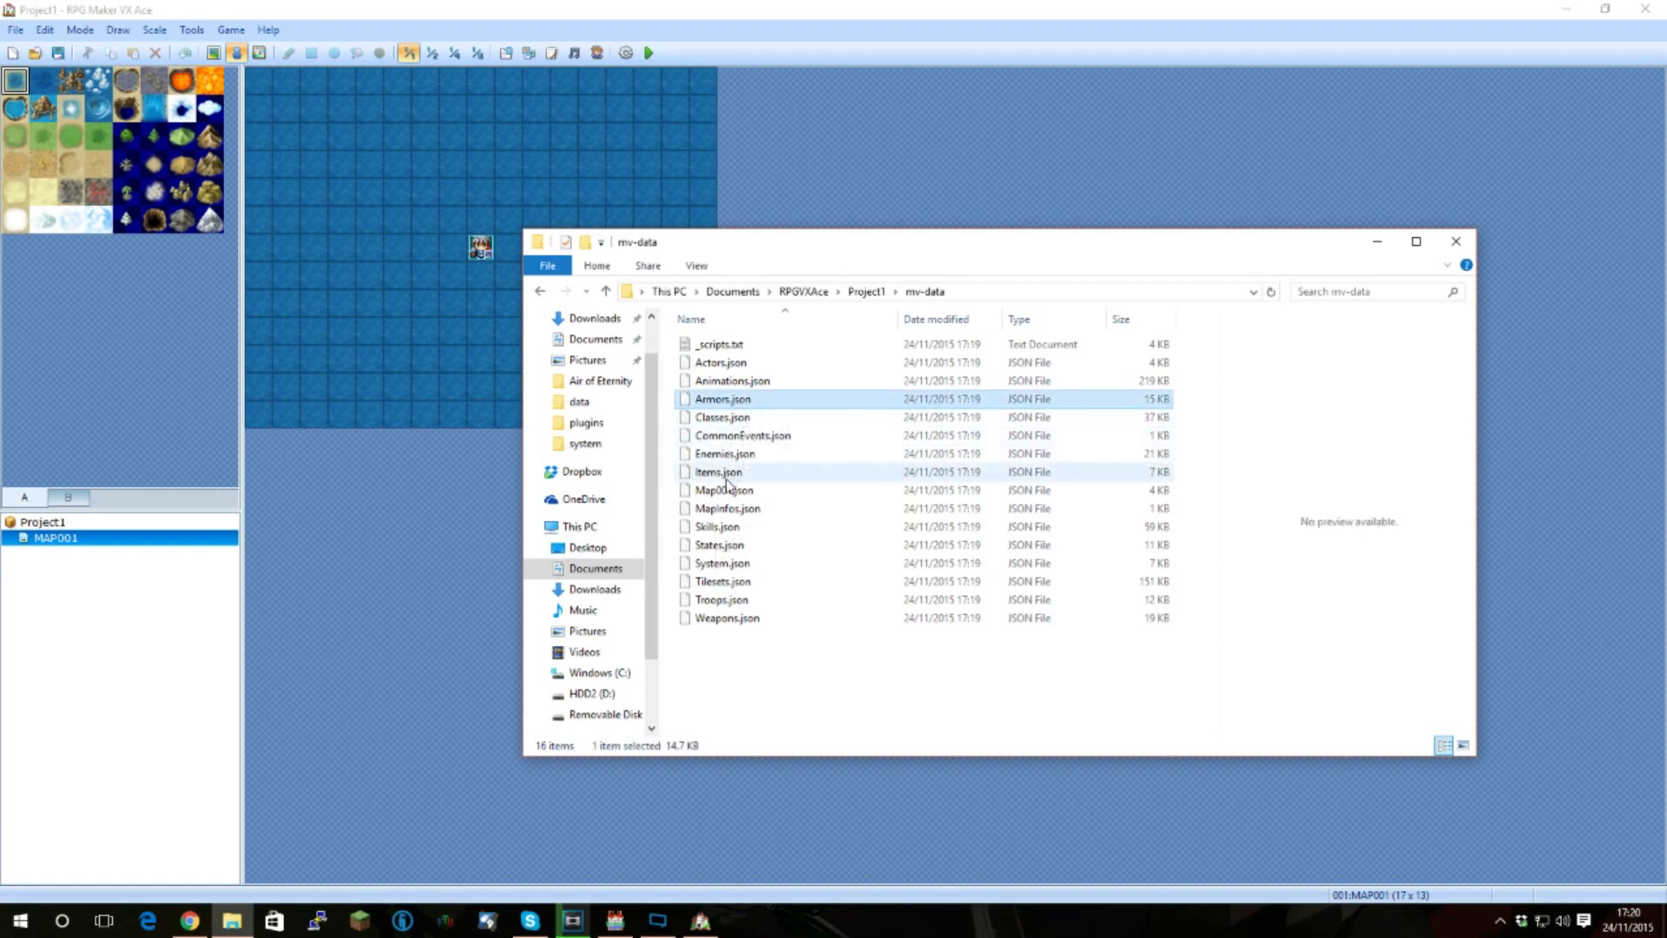
ctrl+click(741, 453)
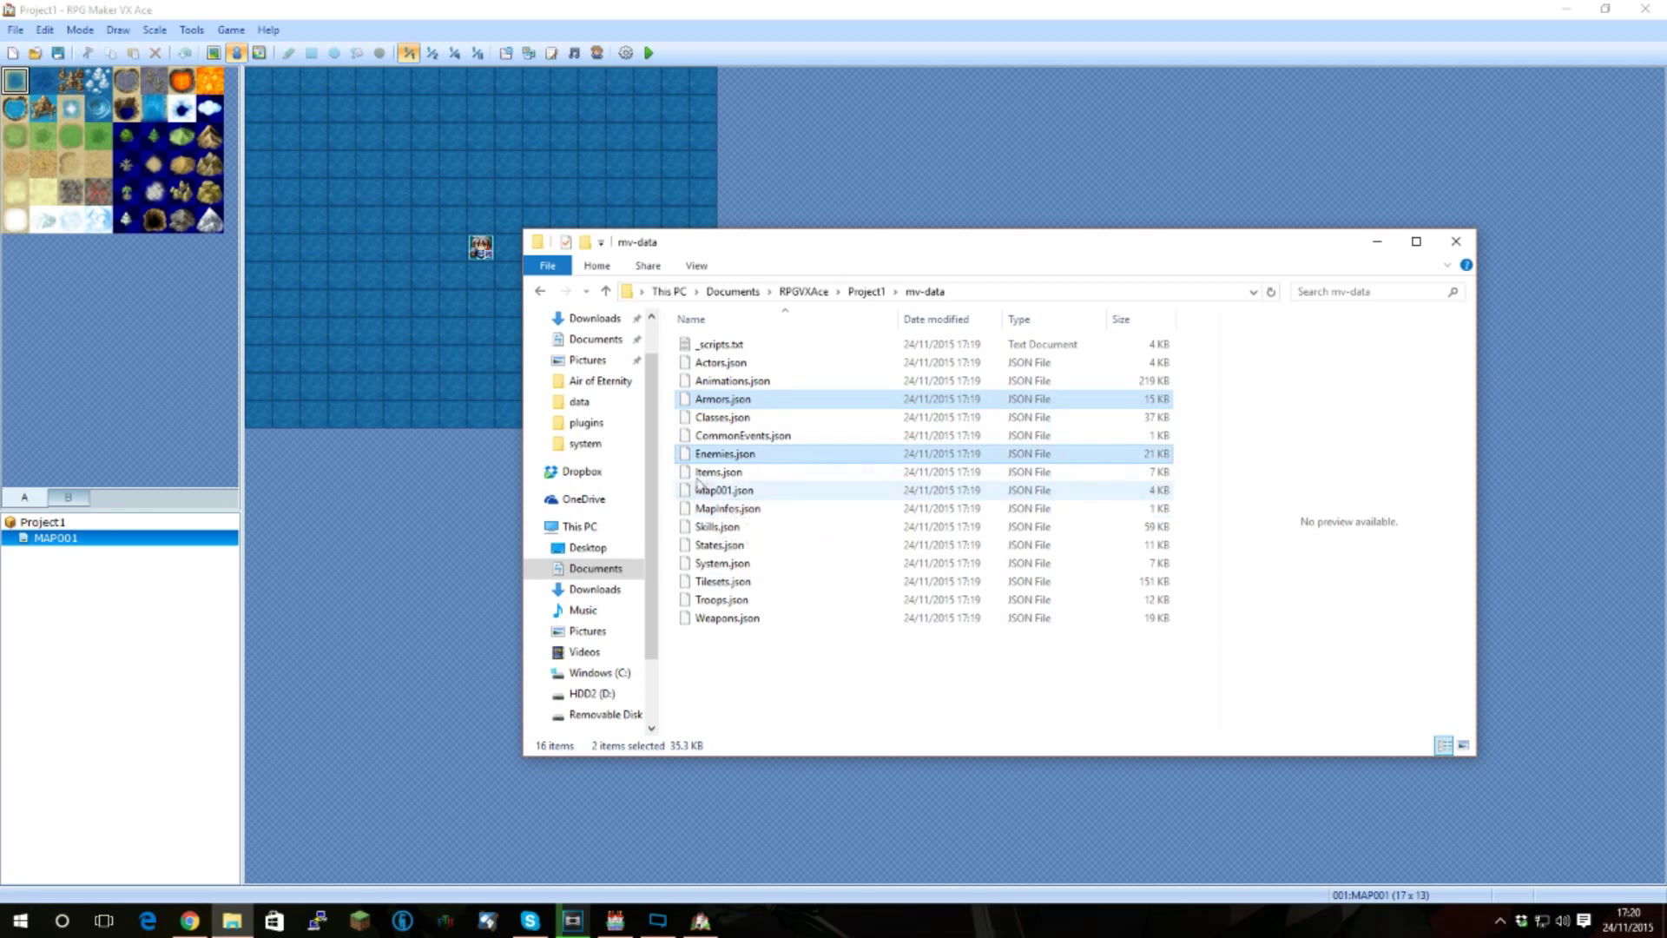
ctrl+click(752, 455)
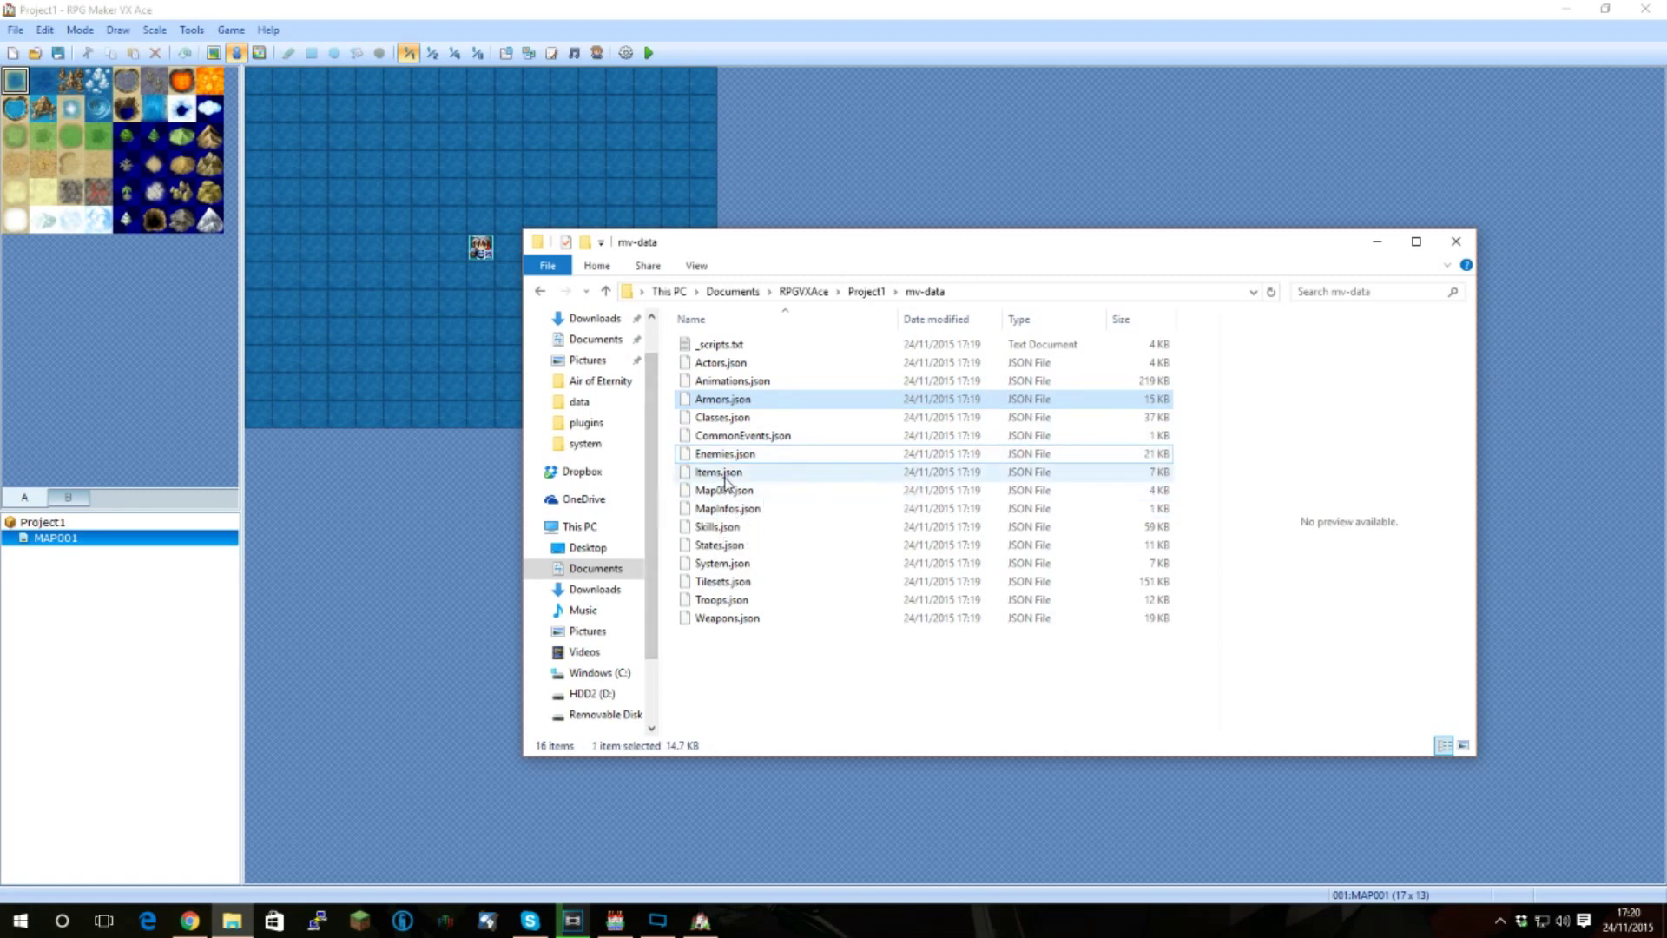
ctrl+click(724, 473)
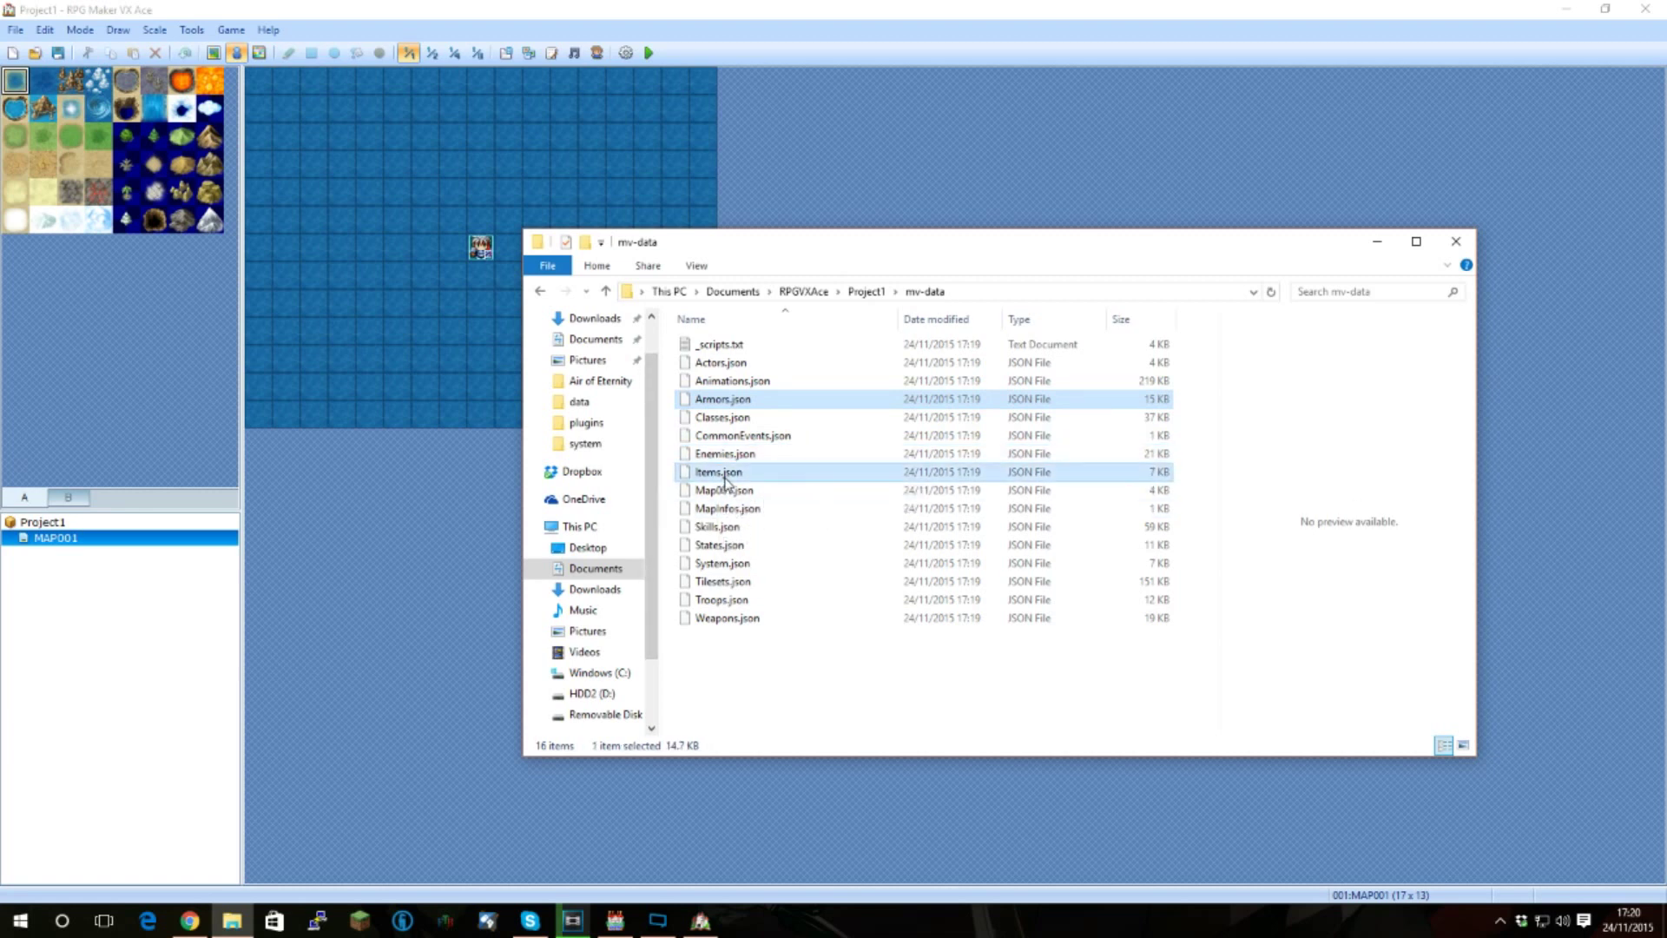
ctrl+click(710, 528)
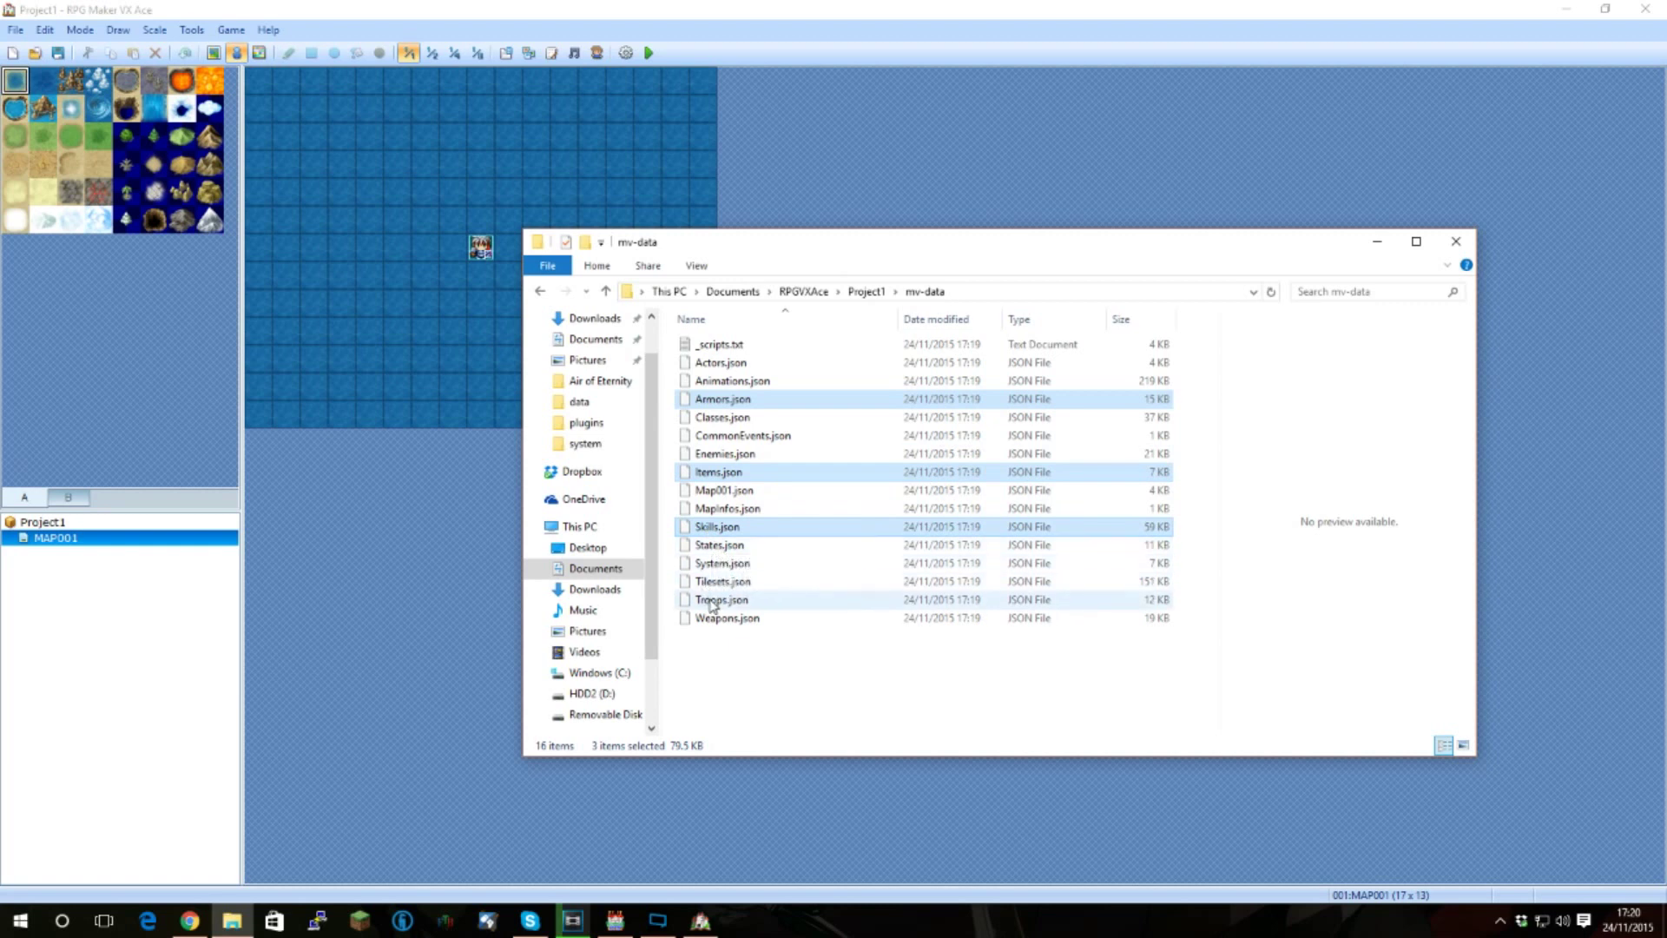
ctrl+click(746, 620)
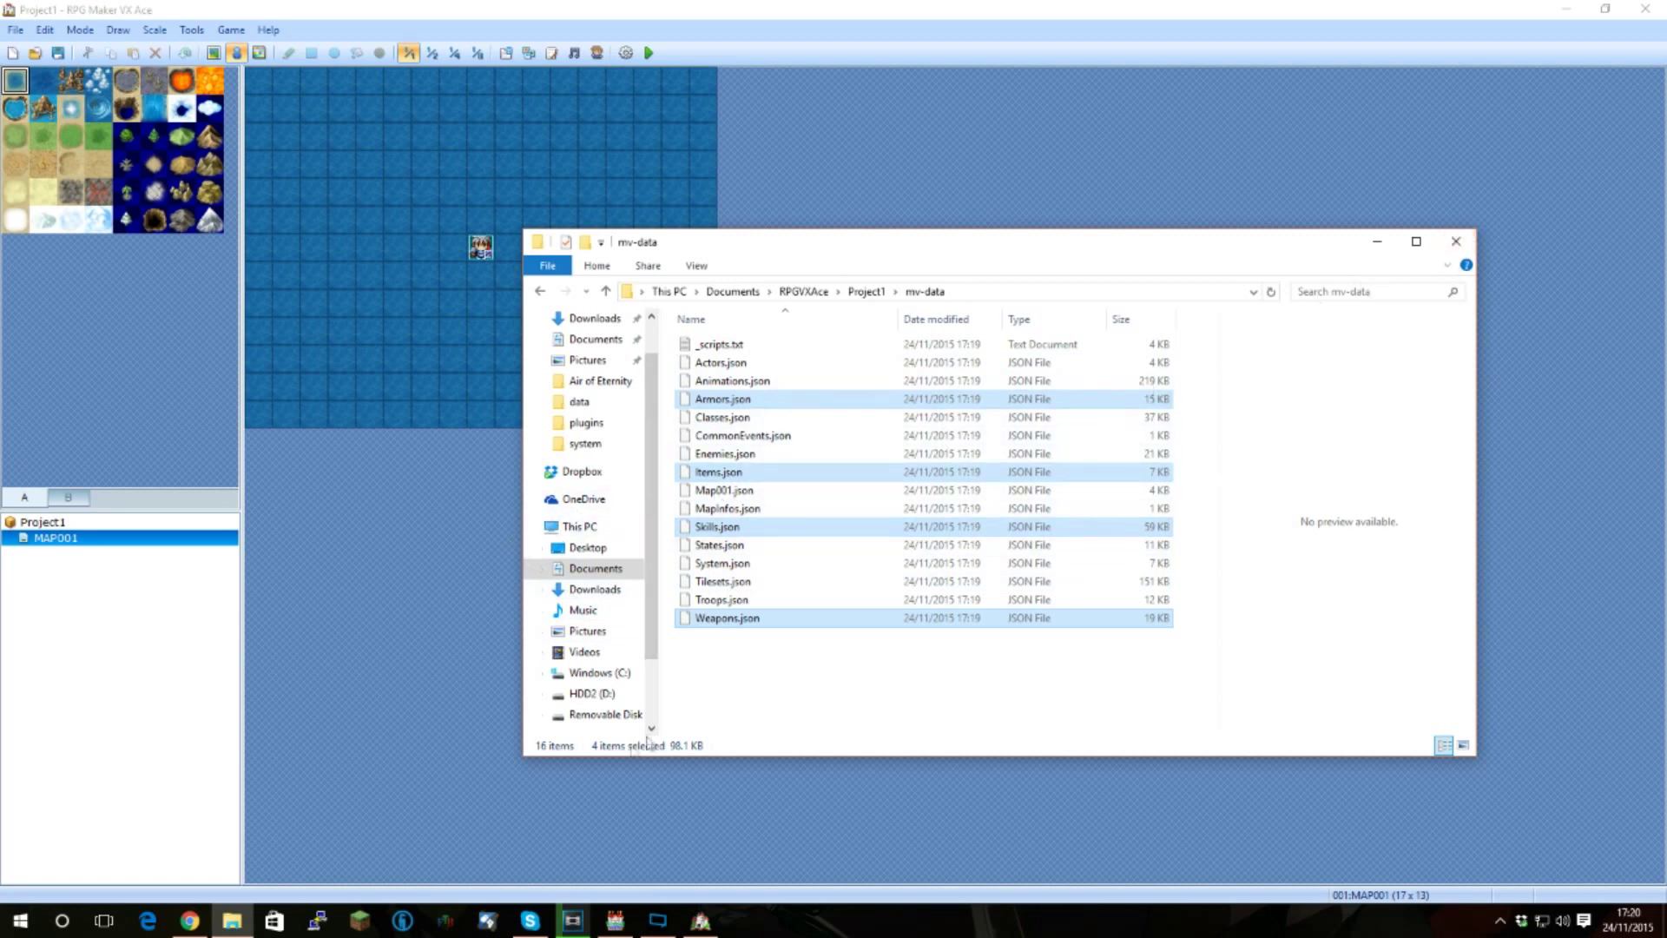
- Switch to the Air of Eternity MV project and open its data folder
click(615, 921)
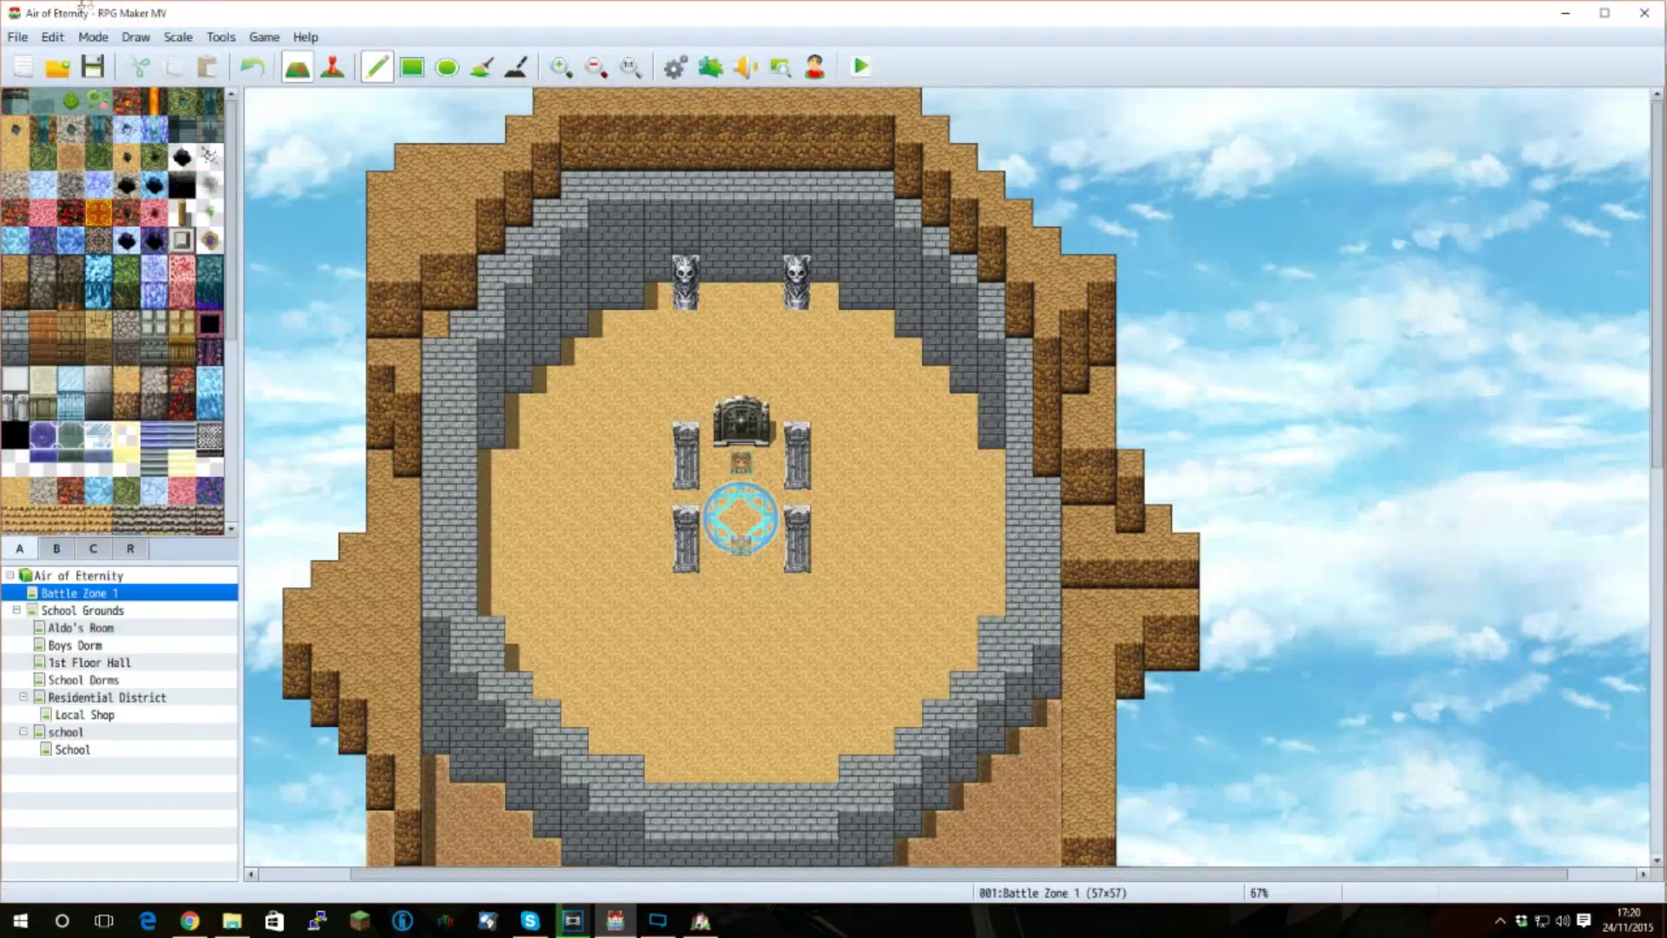
click(264, 36)
click(273, 85)
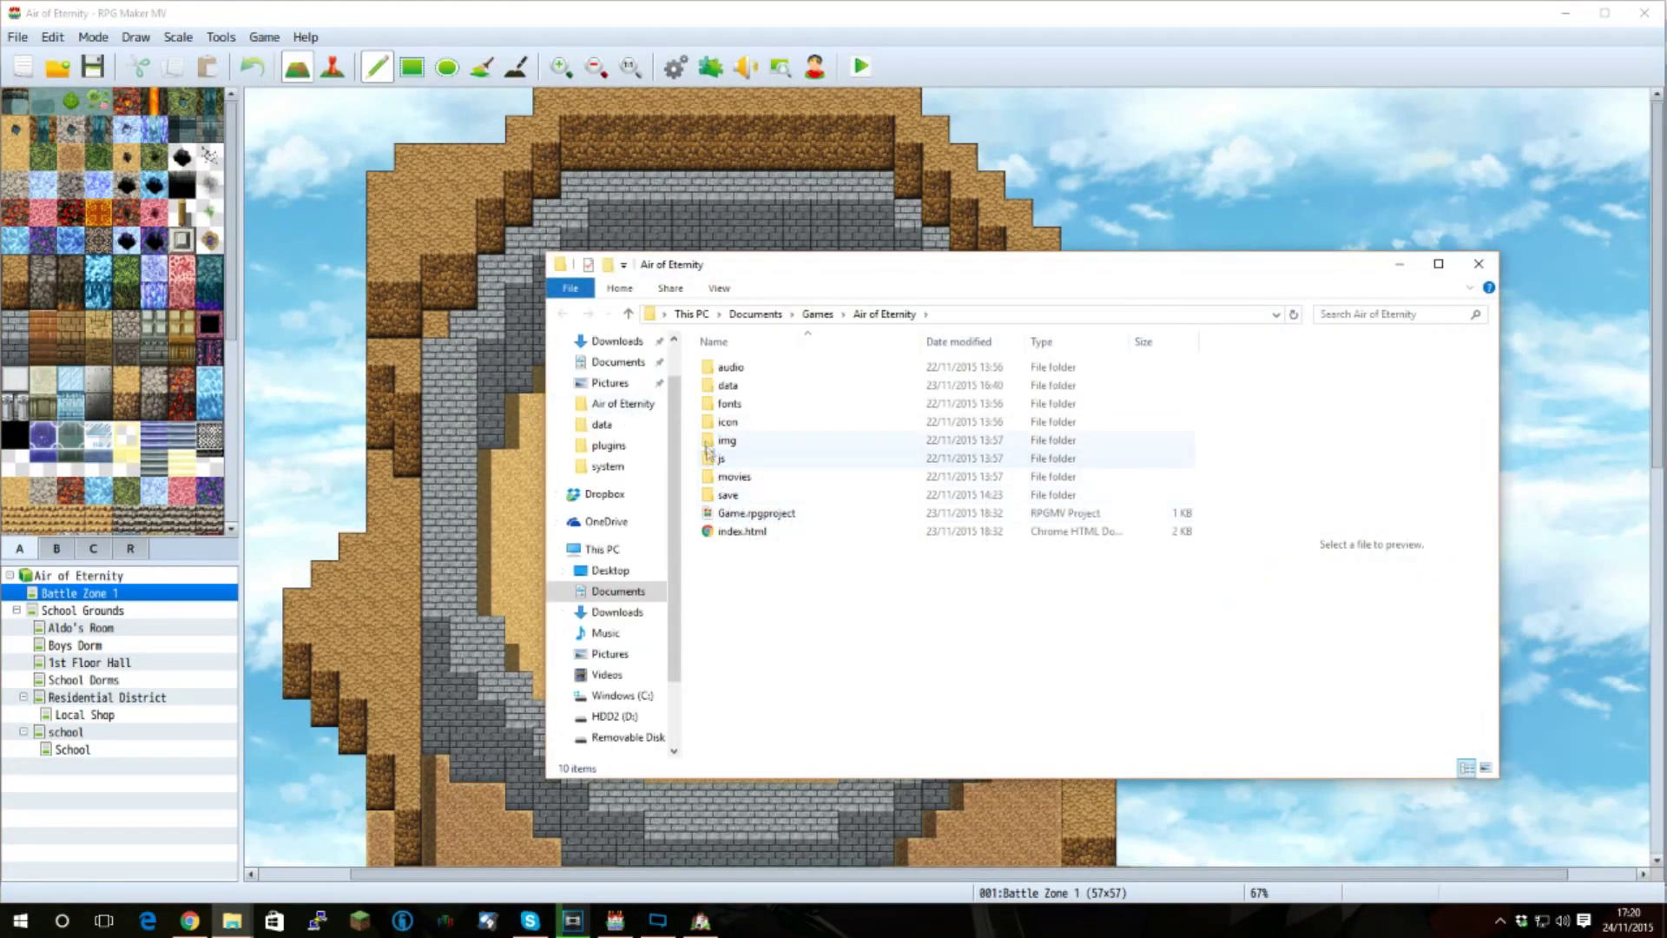
double_click(728, 386)
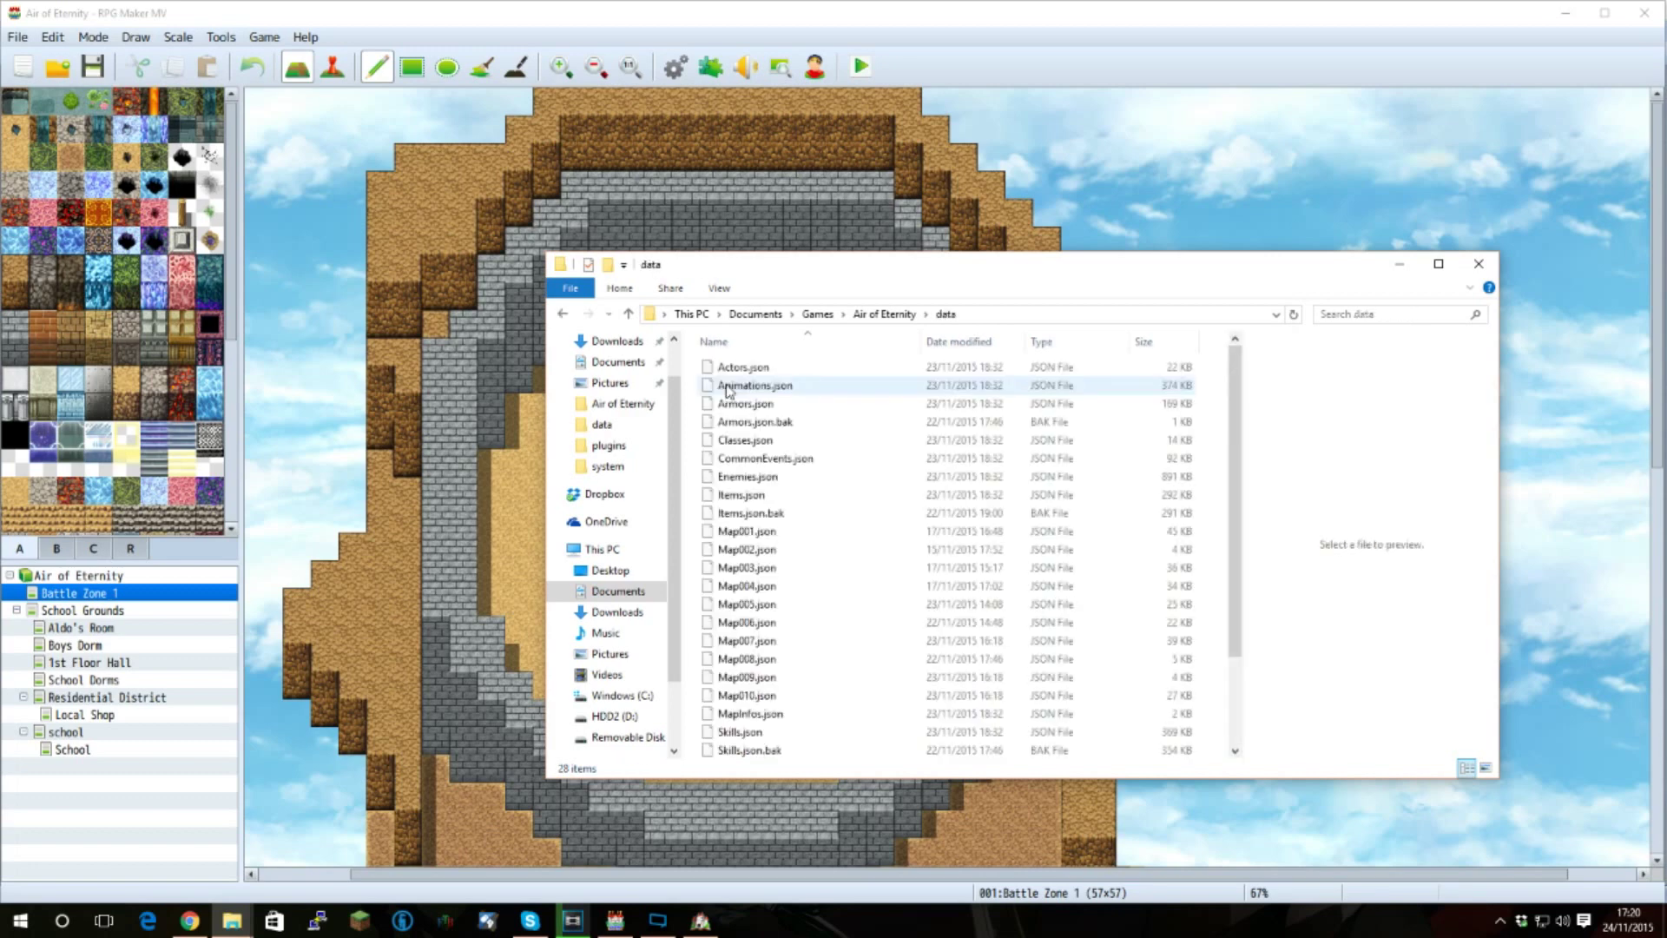
- Select Armors.json, Items.json, Skills.json and Weapons.json, then close the Explorer window
click(836, 406)
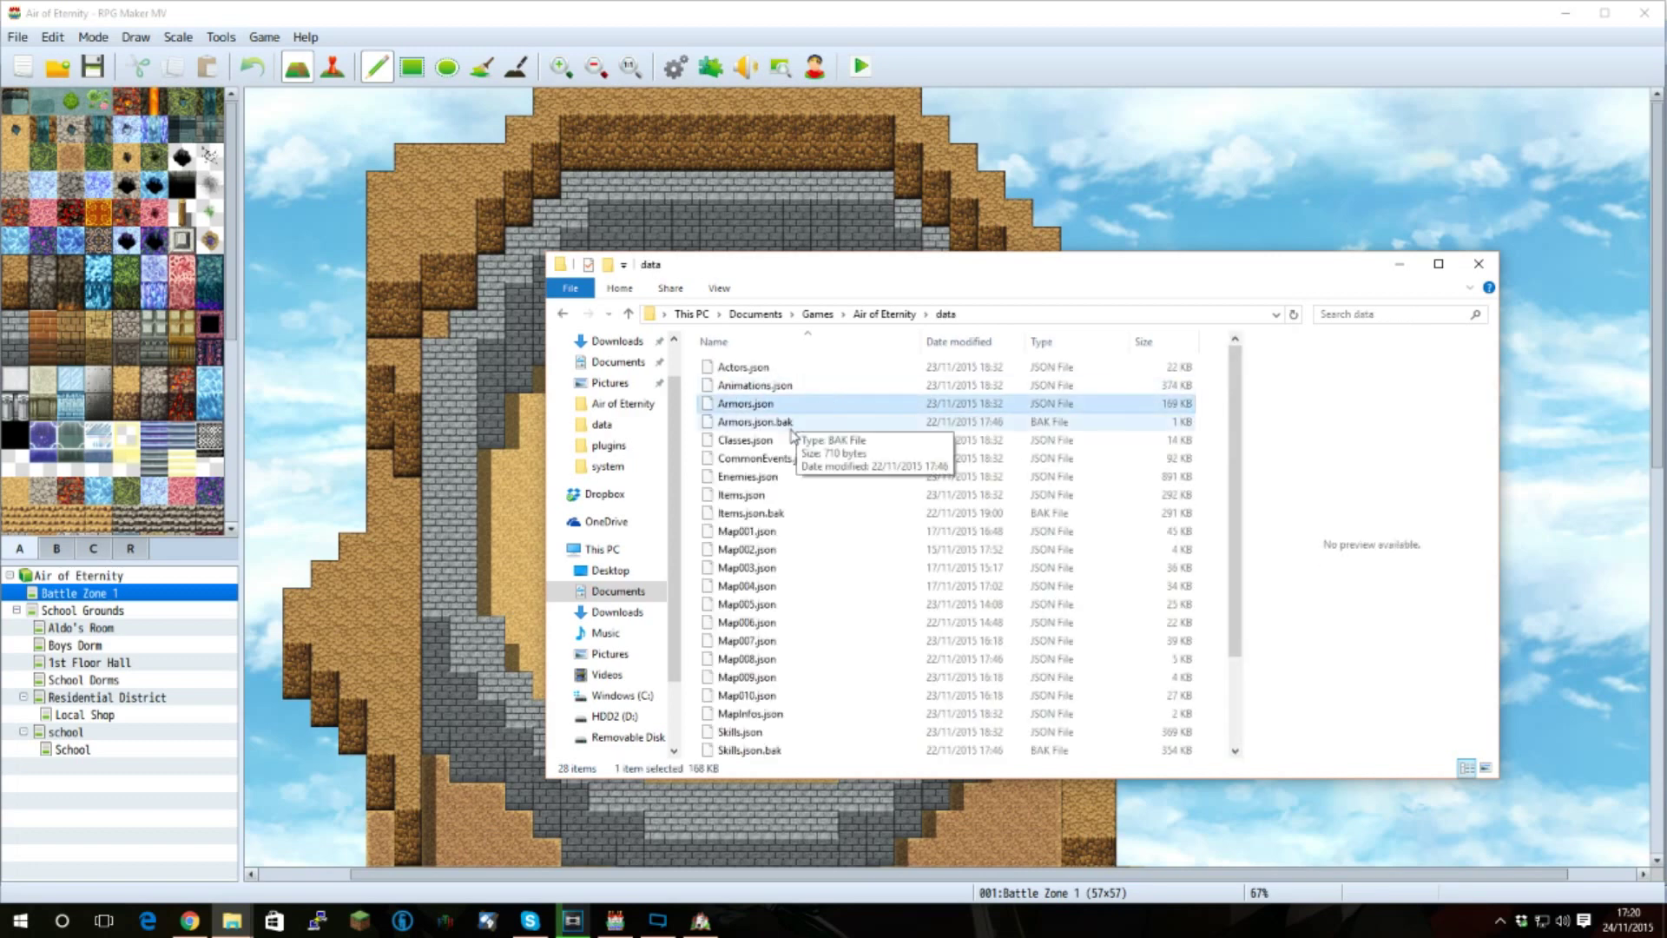
ctrl+click(789, 496)
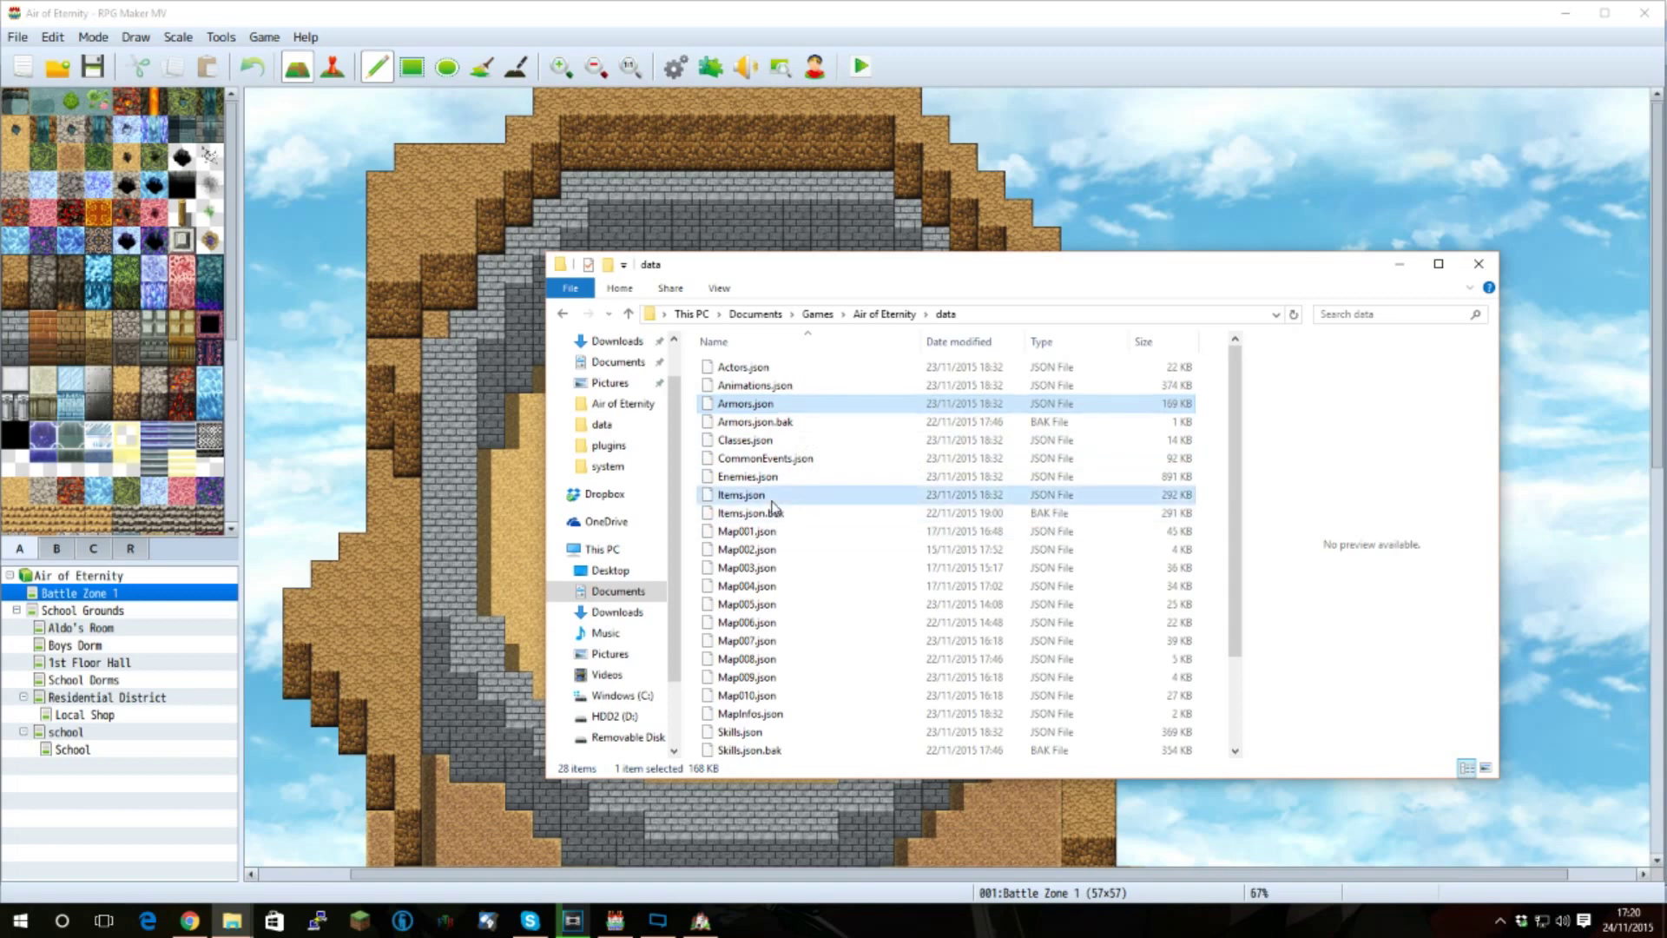
ctrl+click(781, 731)
scroll(807, 699, down, 2)
ctrl+click(786, 730)
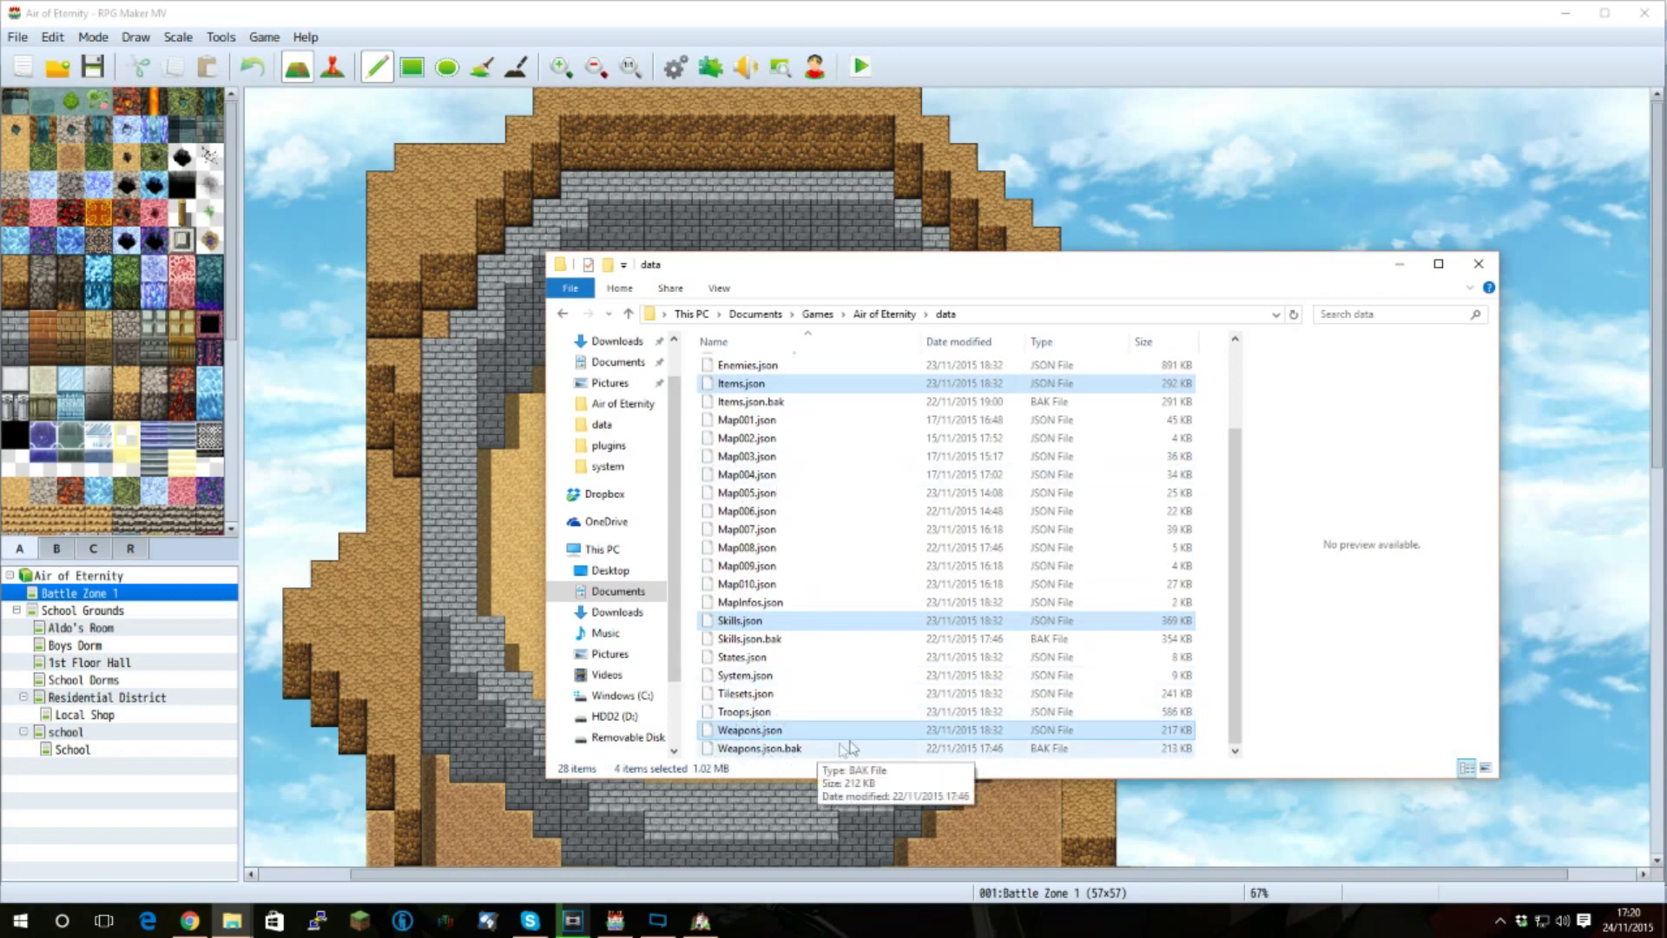
scroll(774, 625, up, 2)
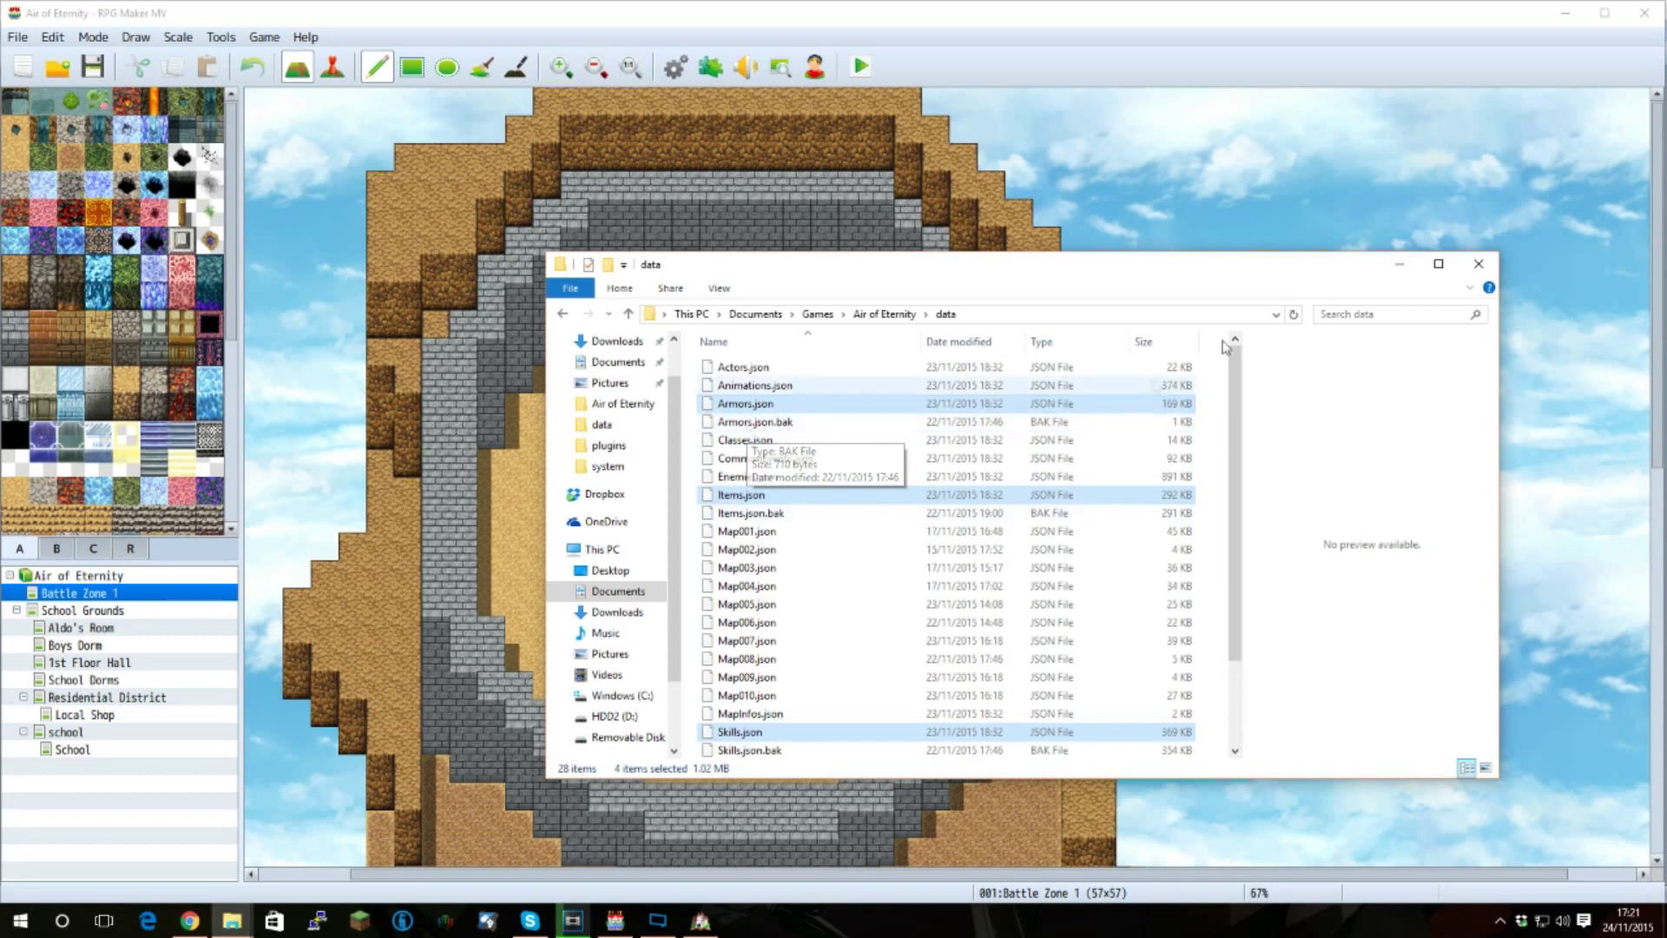
click(1480, 262)
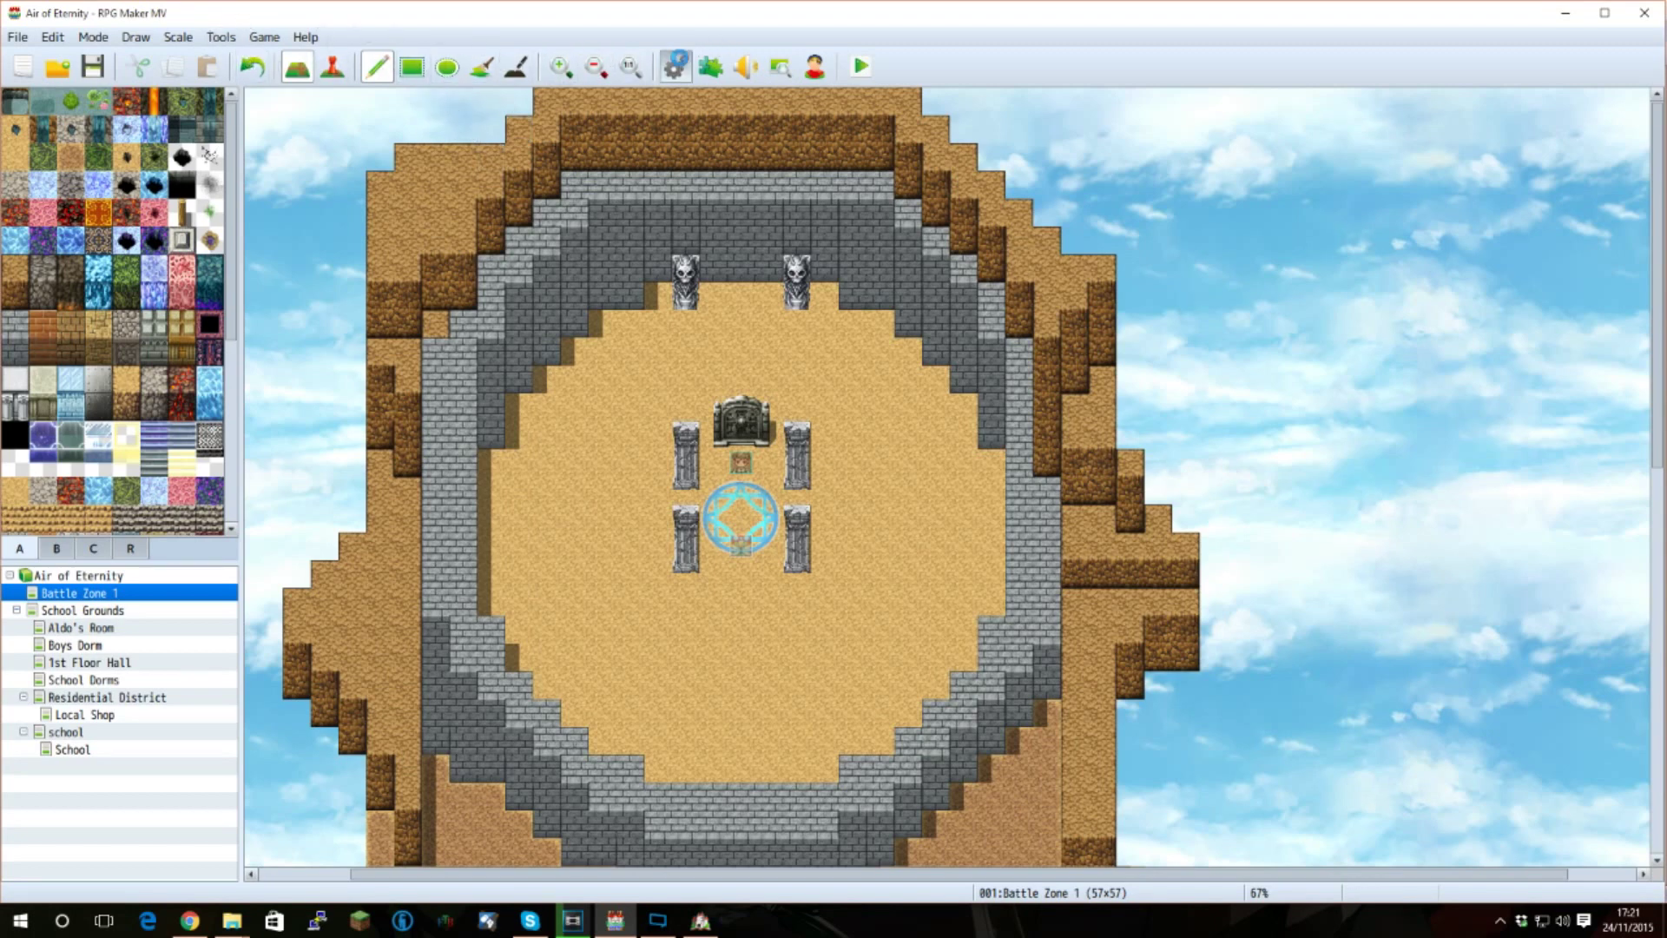
- Open the database and look over the Heal and Heal II skills and the States list
click(676, 66)
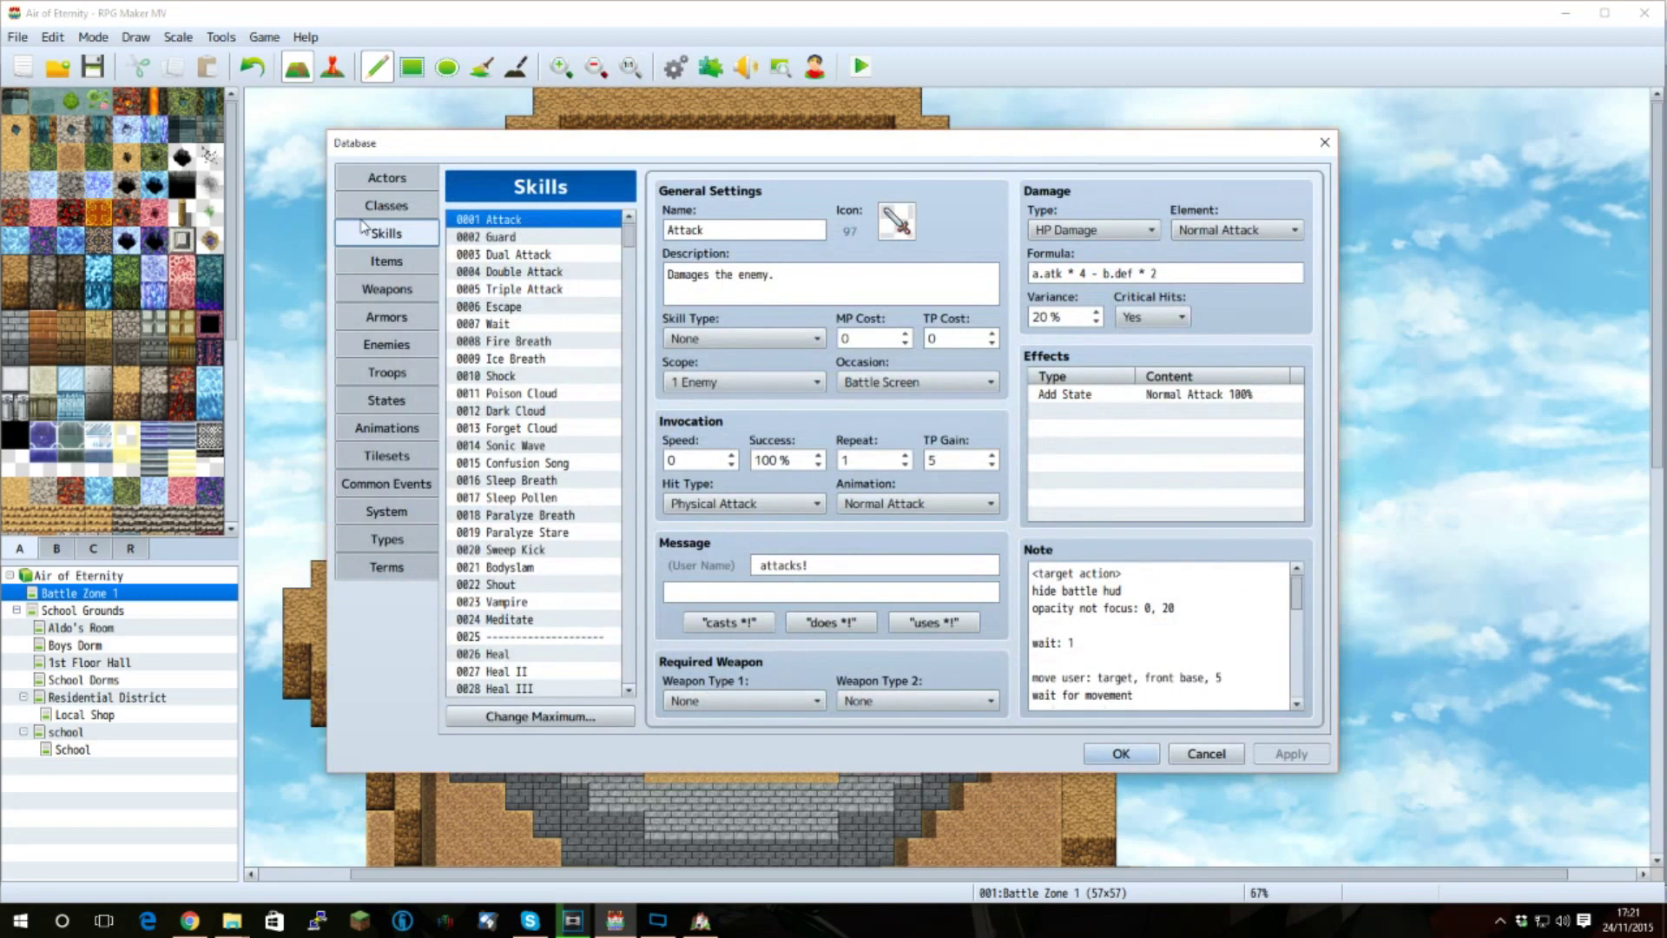
scroll(587, 459, down, 3)
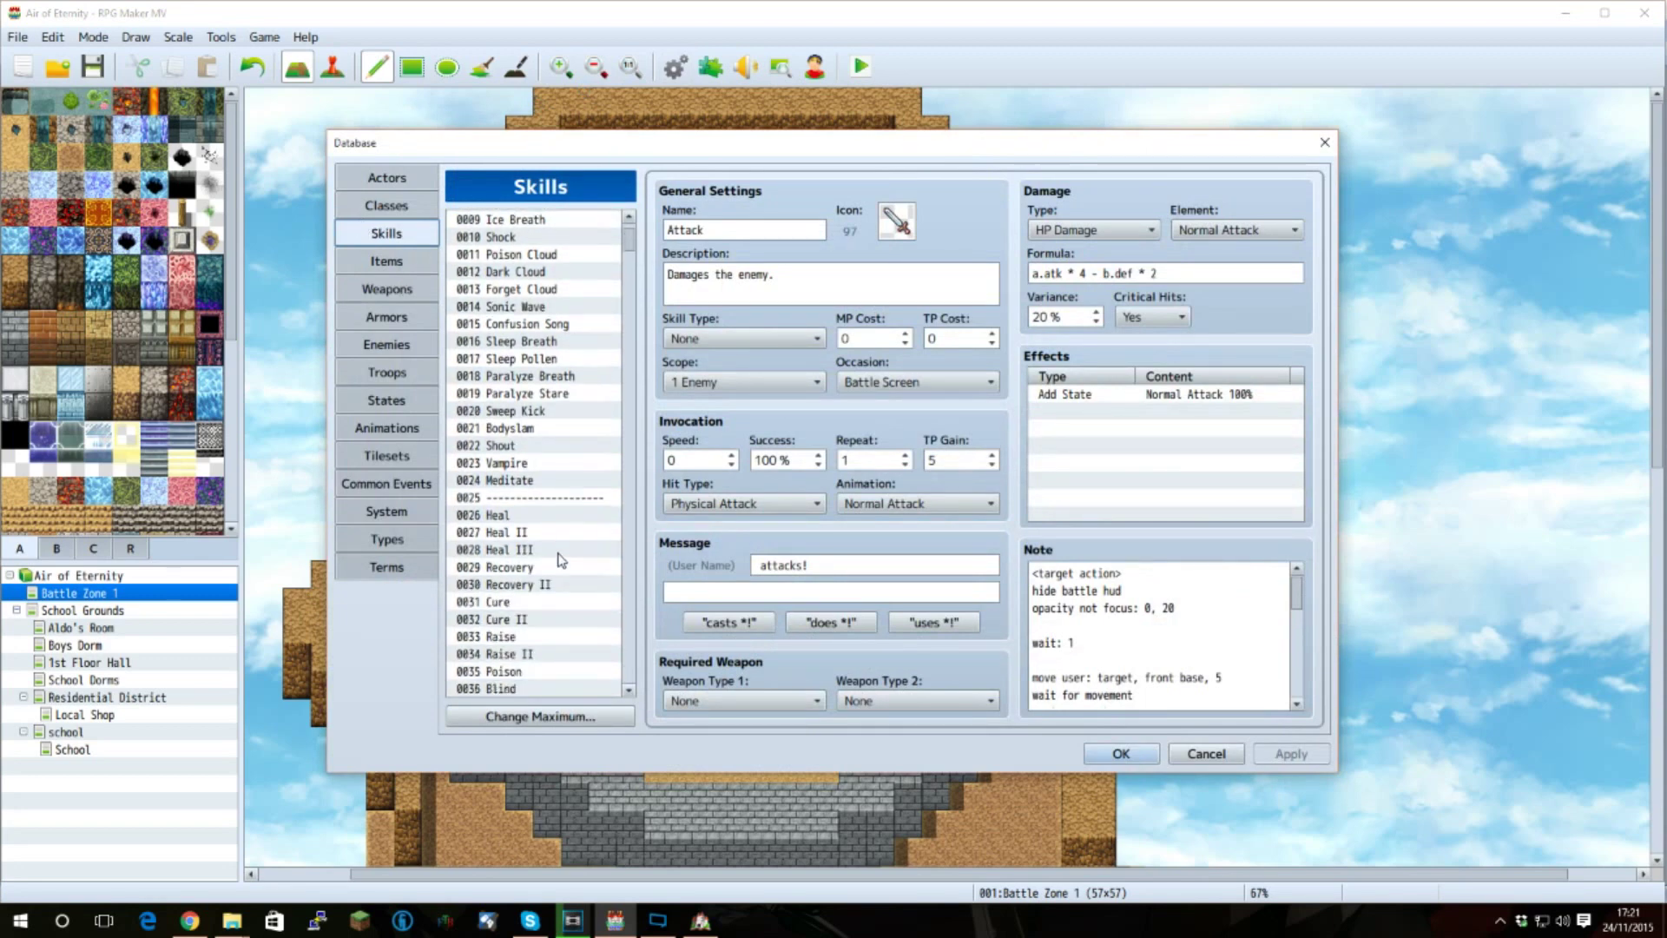
click(507, 498)
click(511, 518)
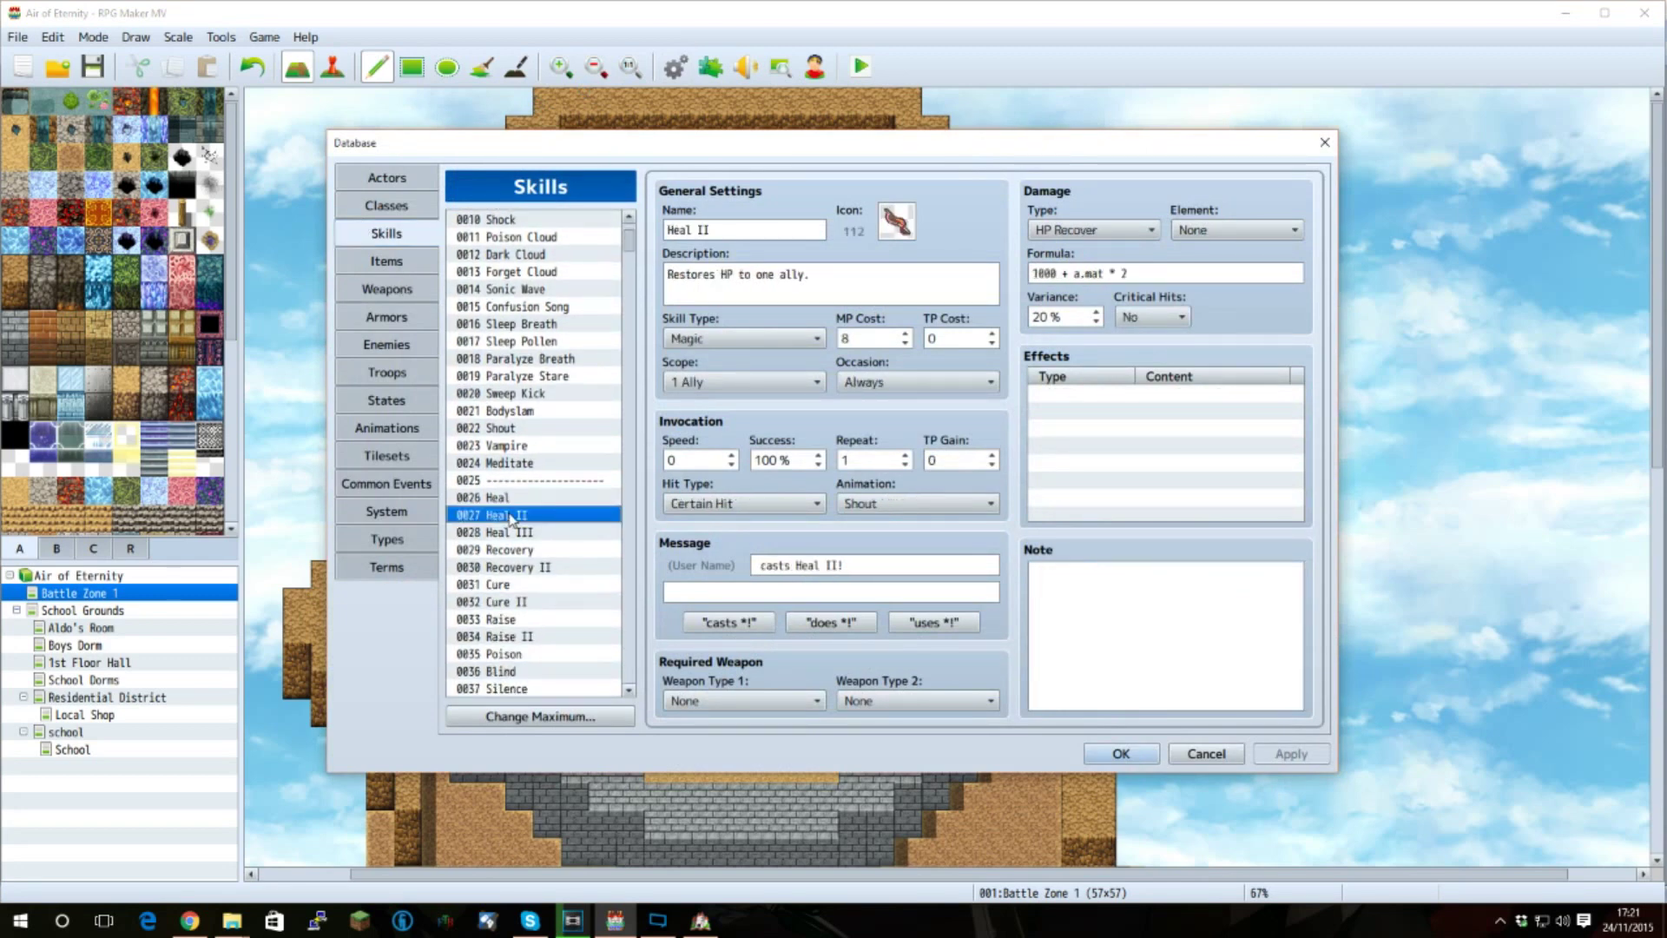
scroll(556, 487, down, 1)
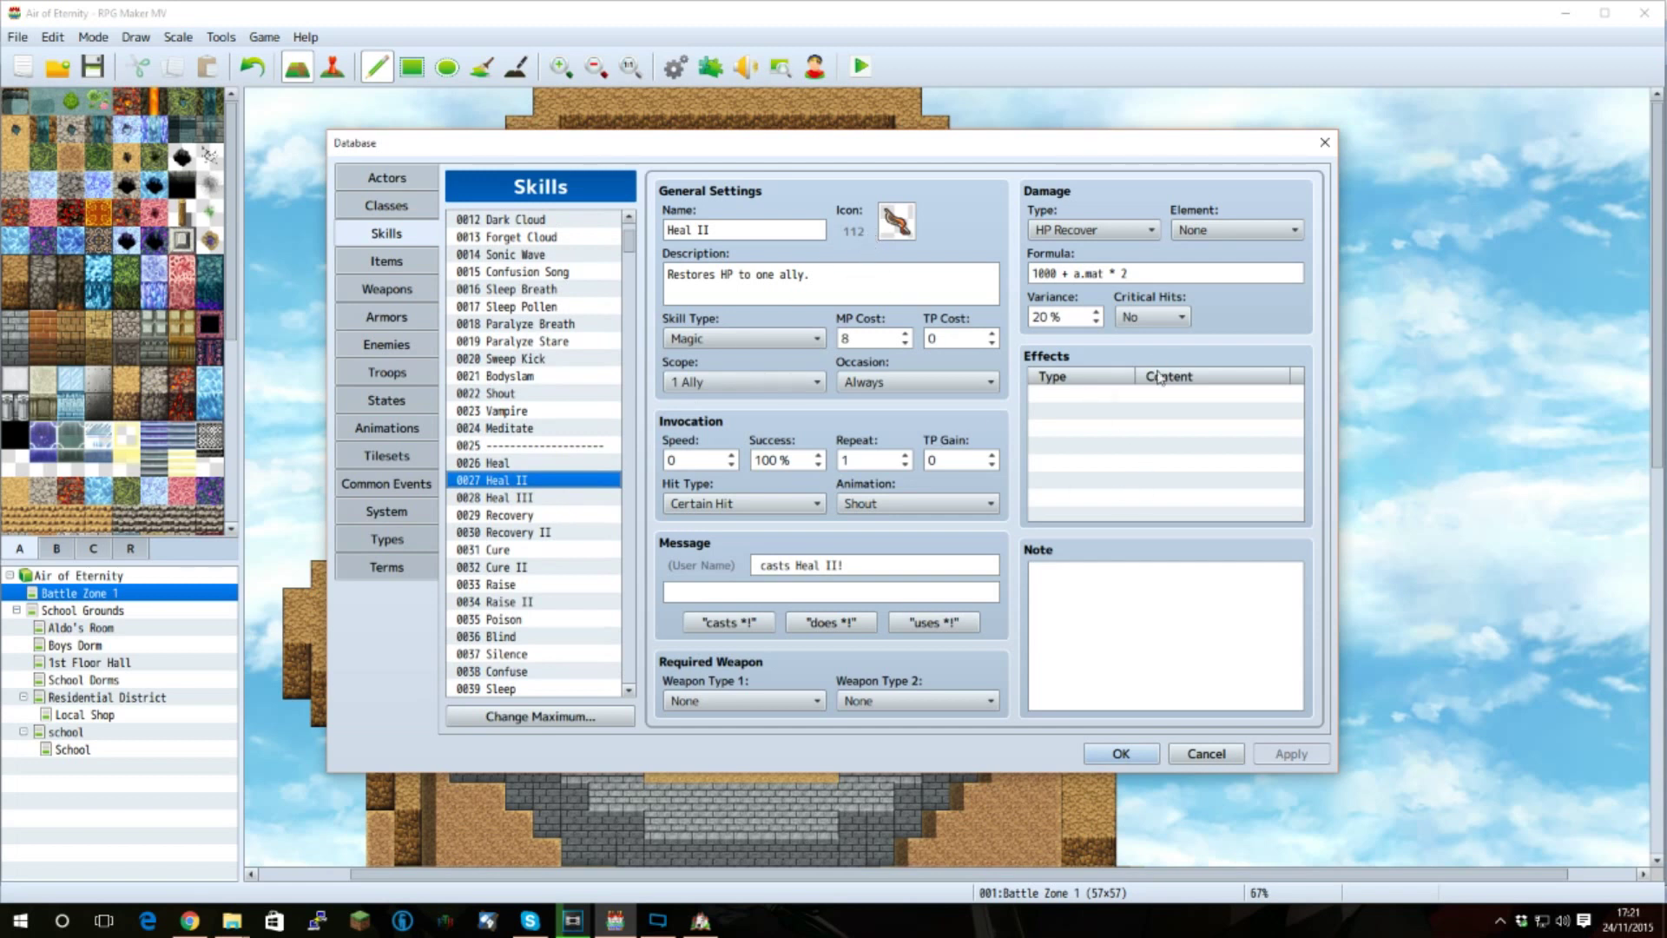
click(526, 463)
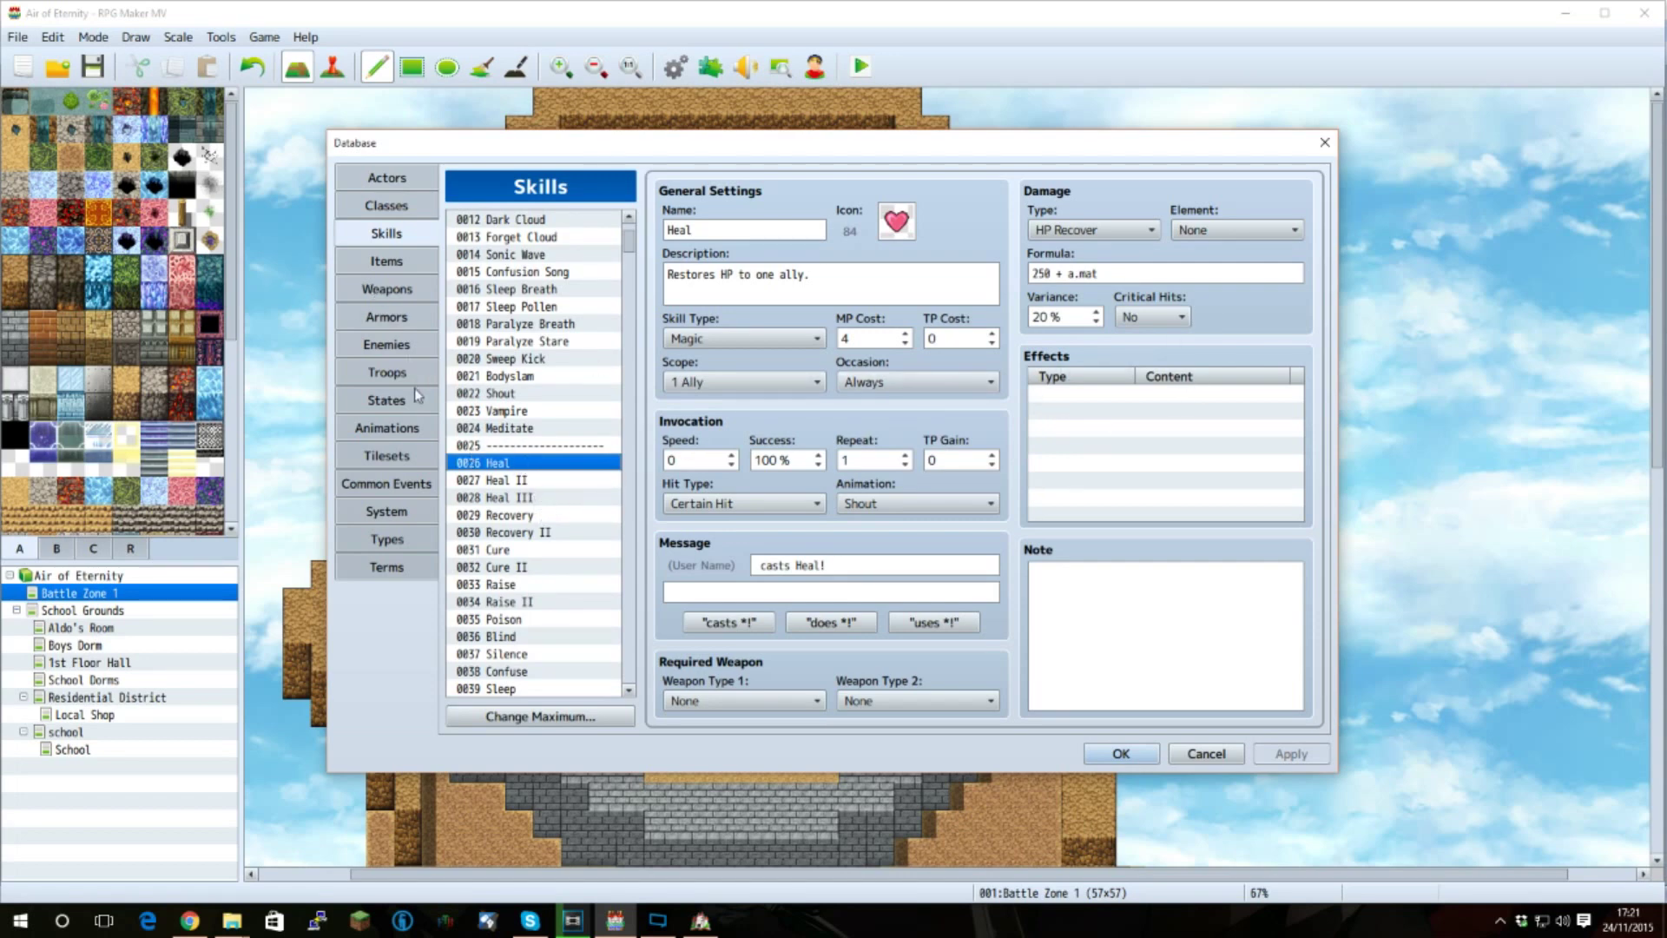
click(394, 404)
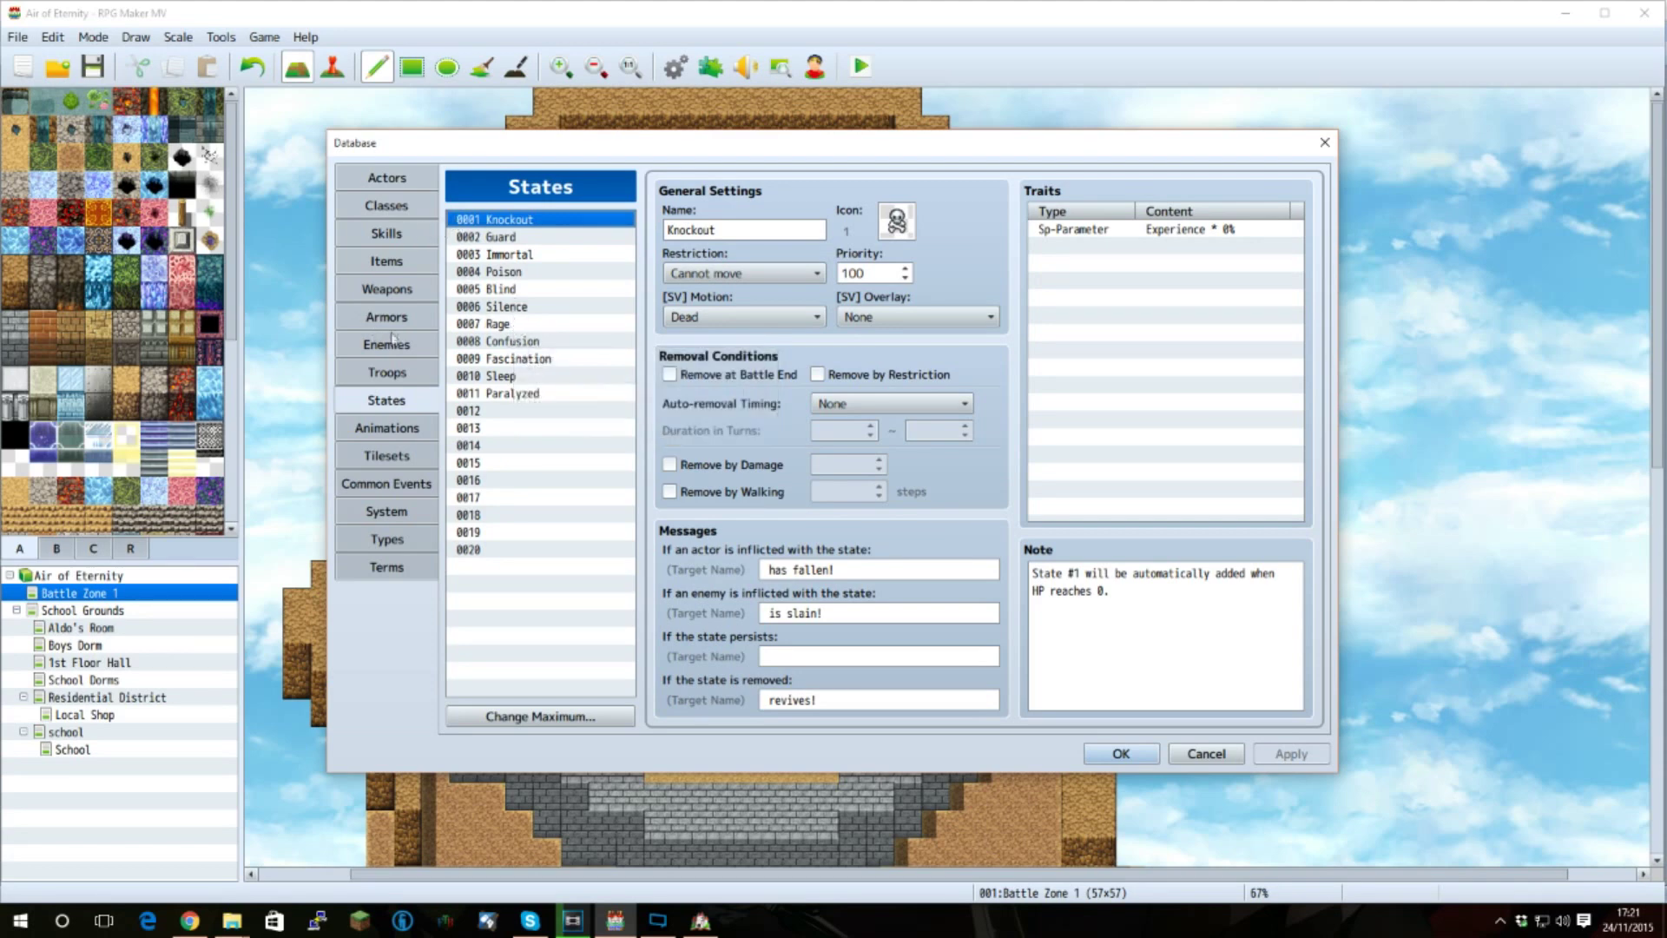
click(367, 237)
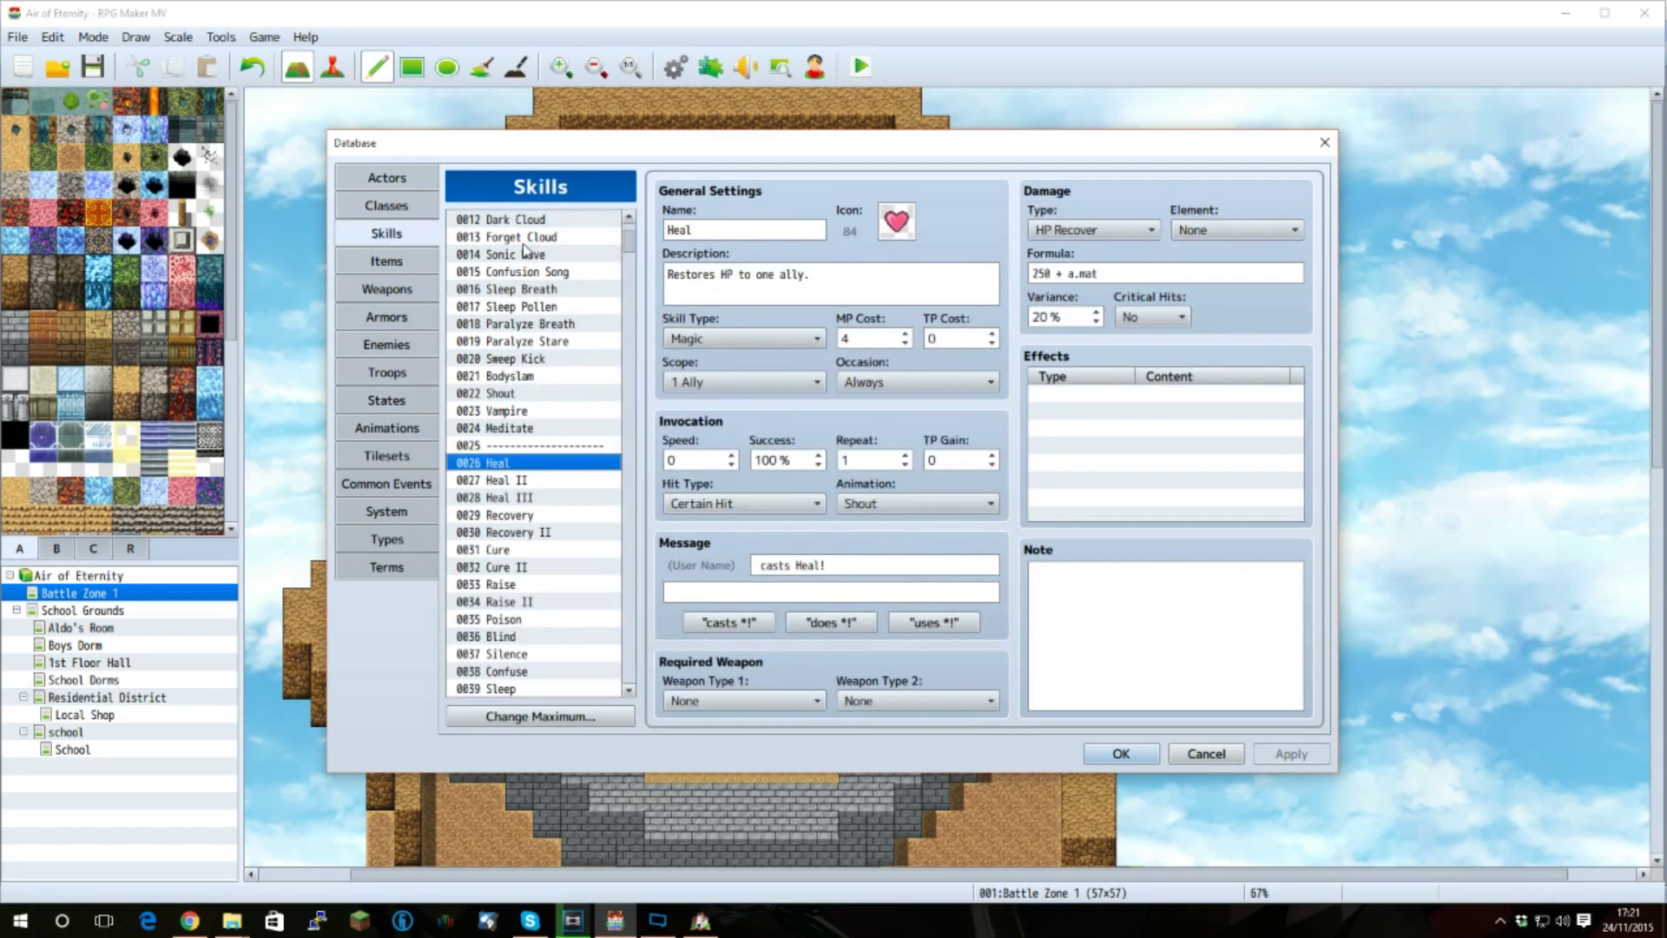
- Inspect the Guard skill's Add State Guard 100% effect and cancel without changes
scroll(598, 352, up, 2)
scroll(556, 330, up, 2)
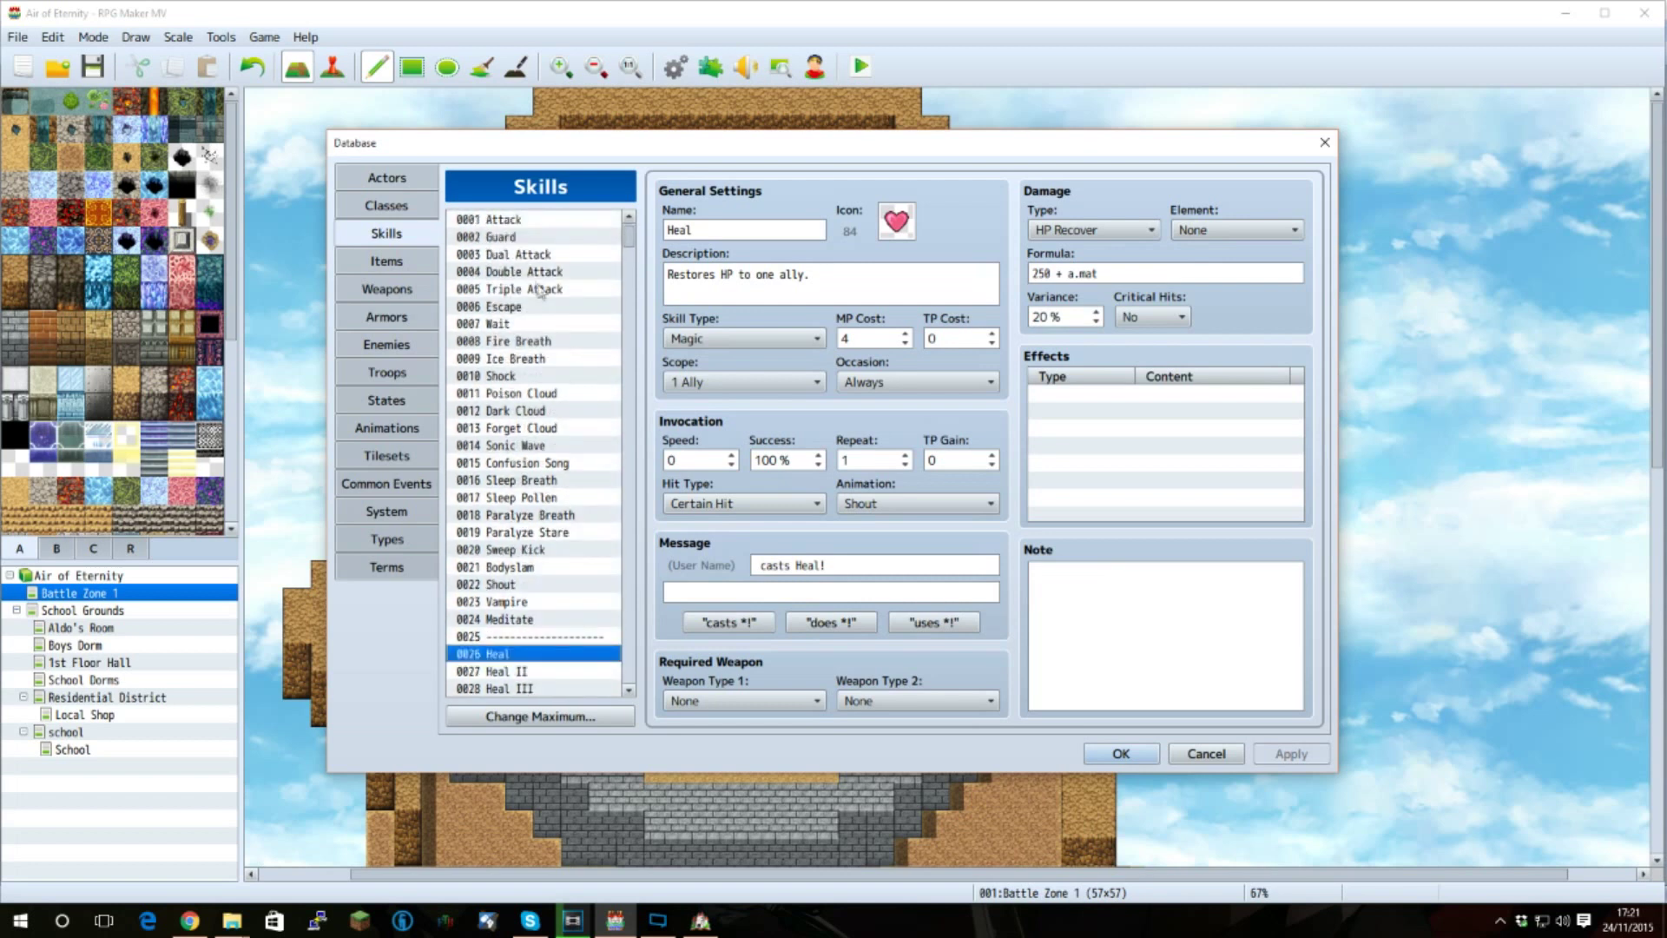
click(510, 239)
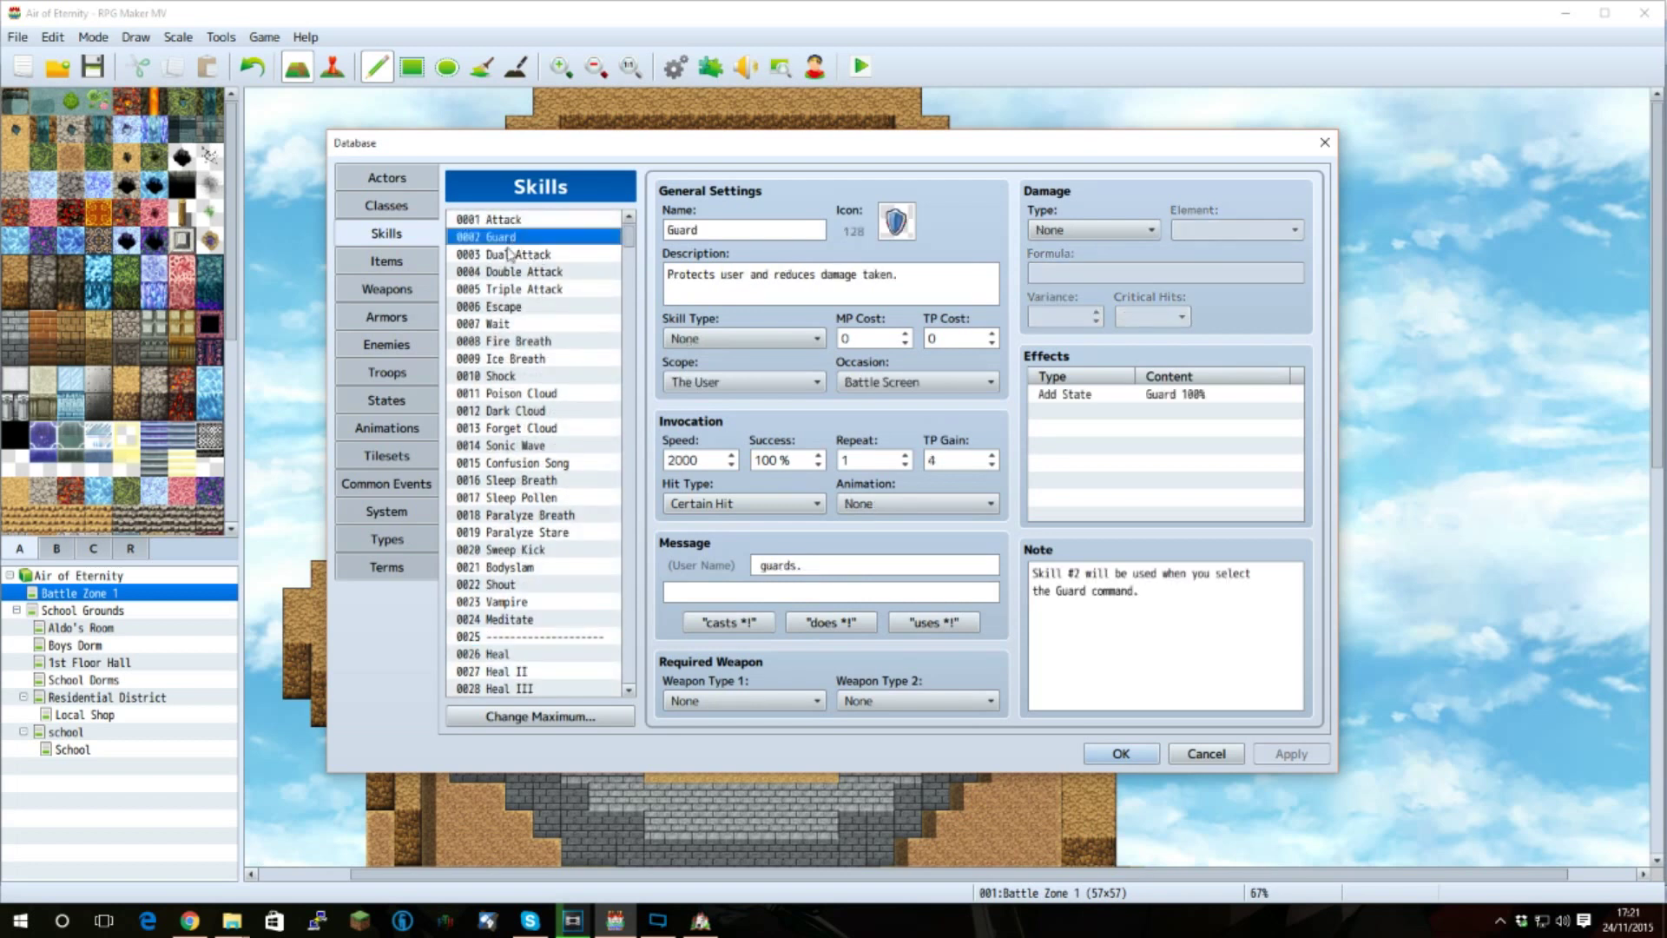
double_click(1158, 396)
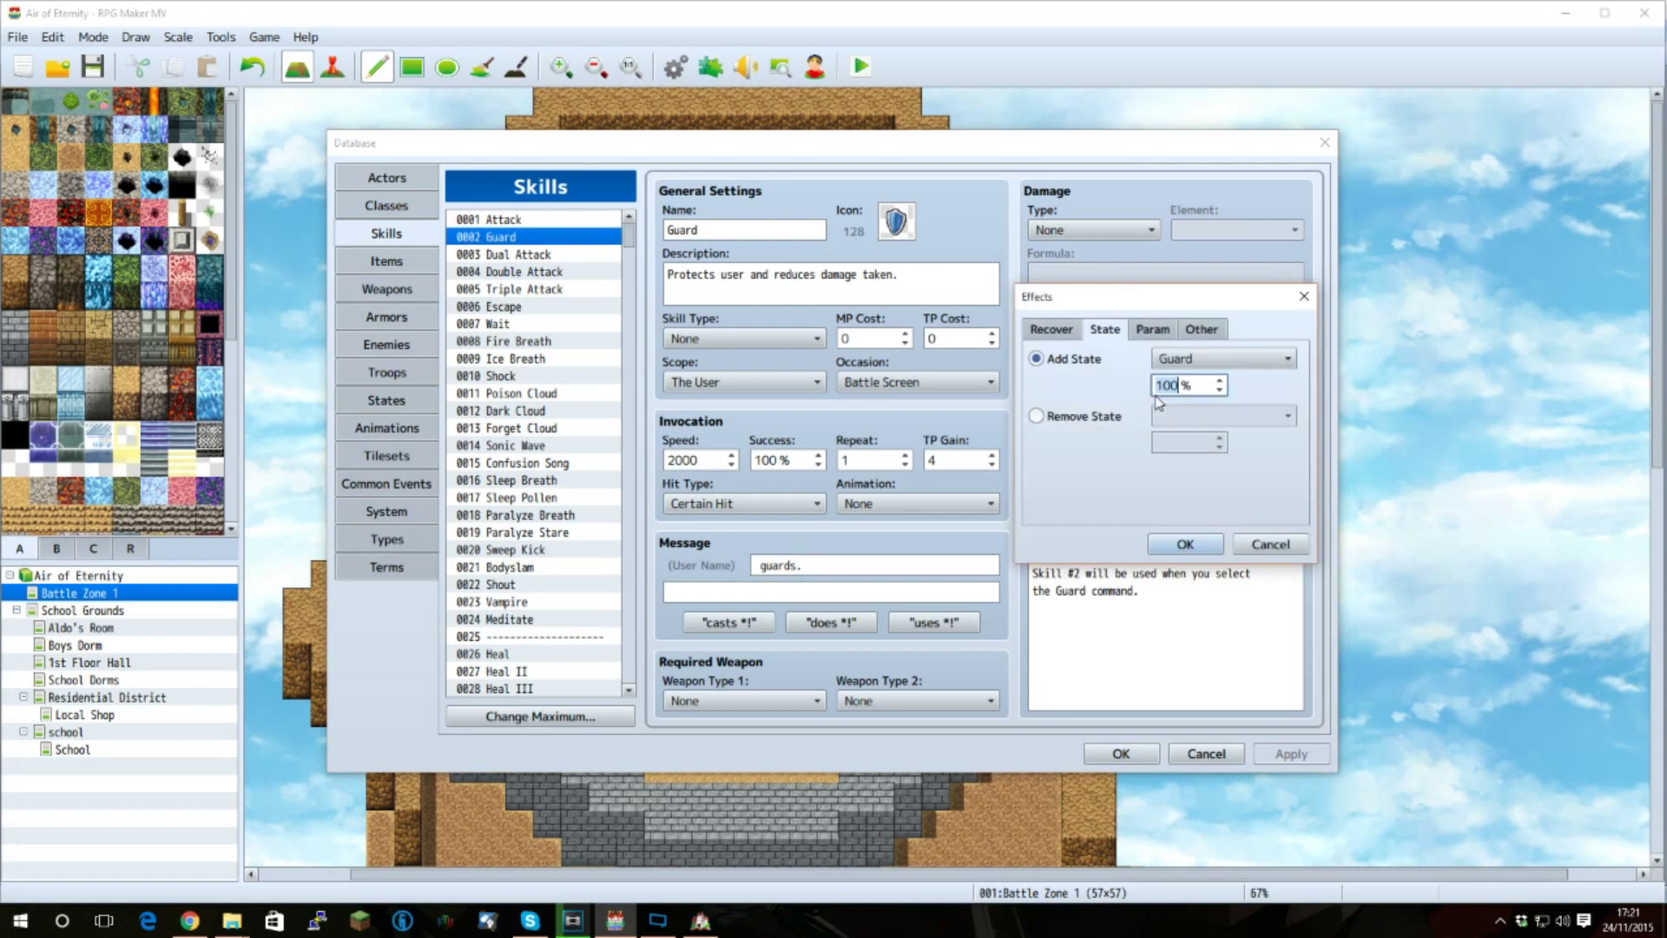
click(1240, 359)
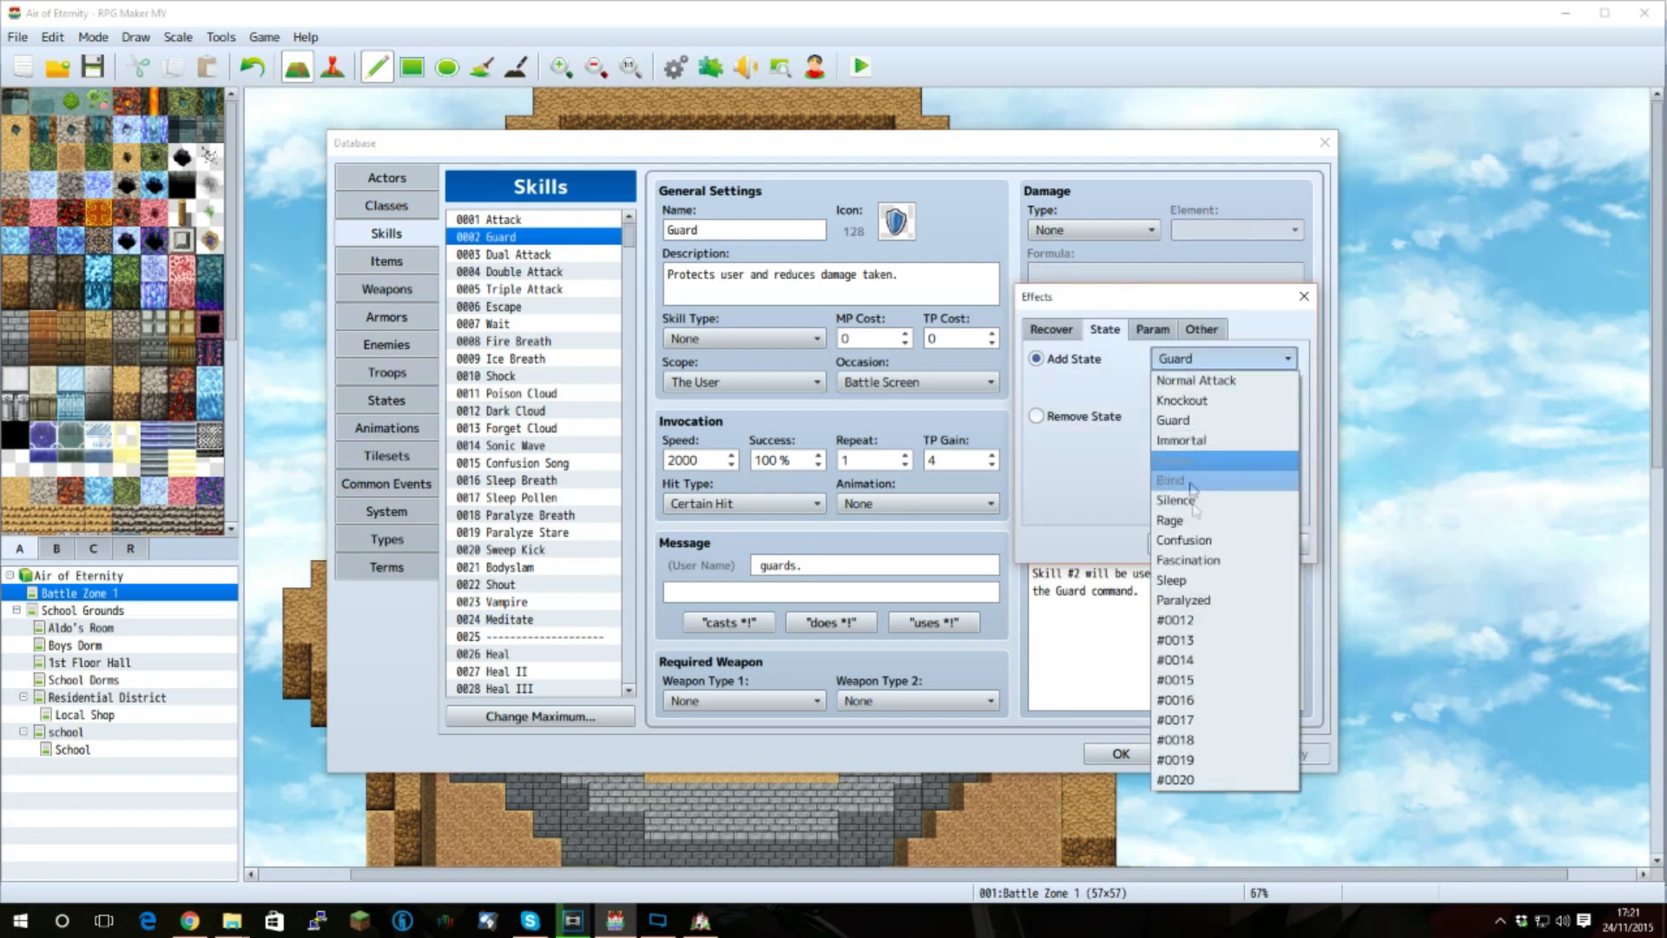
click(1244, 359)
click(1284, 552)
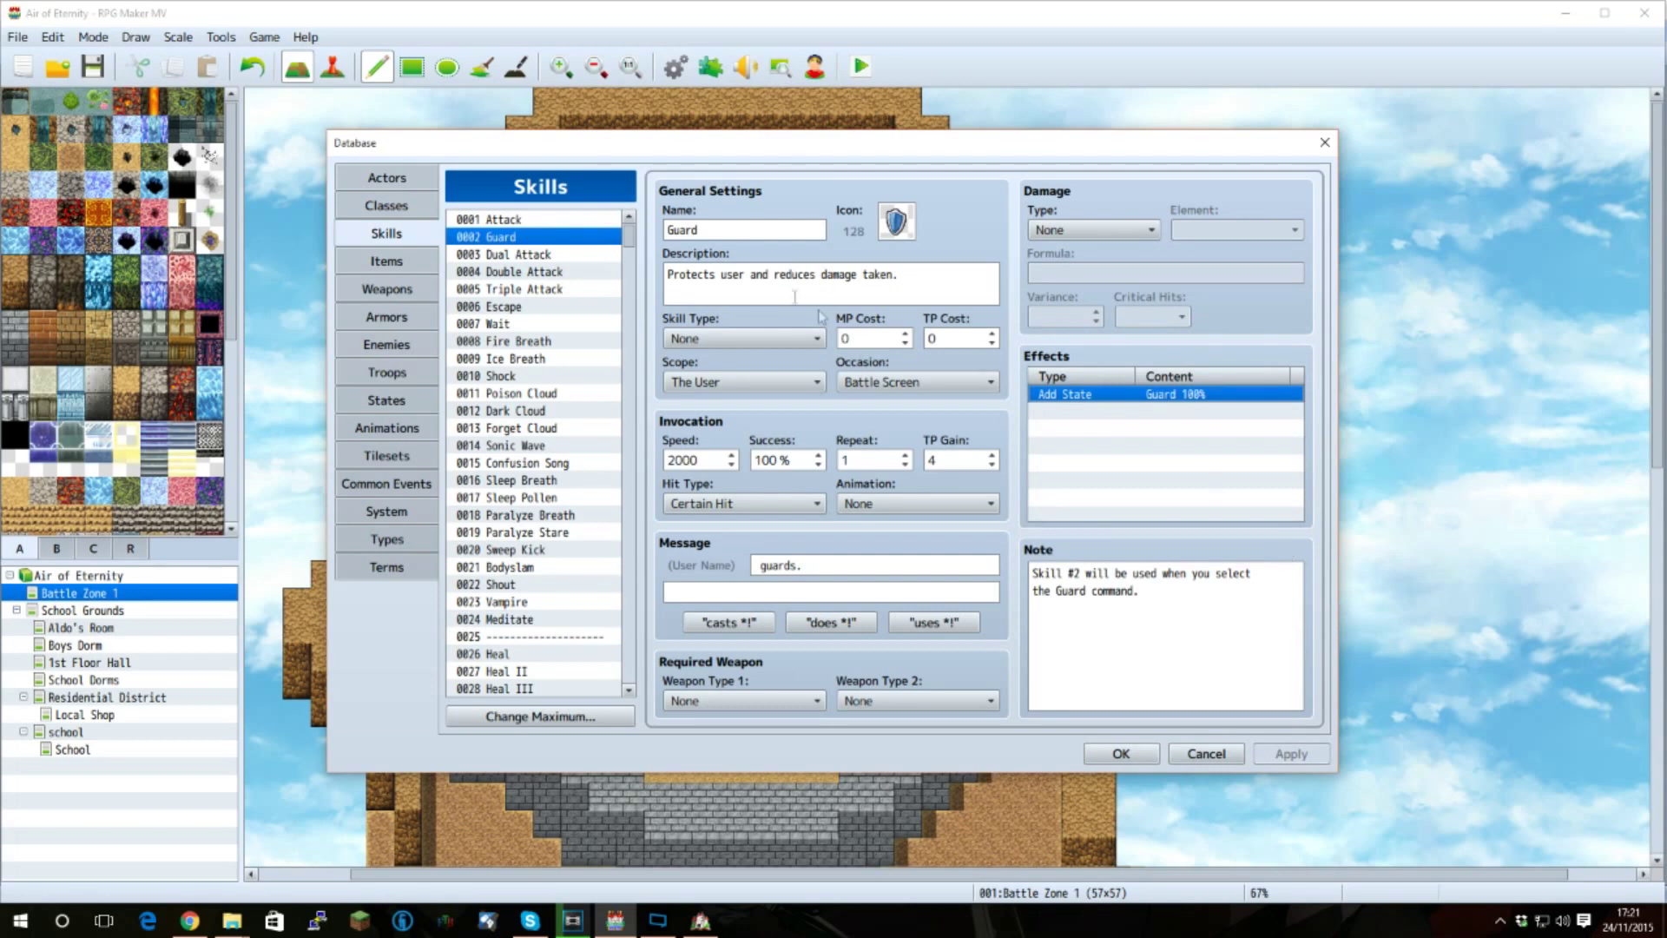
- Close the database, cancel the playtest's save prompt, and save the project
click(1125, 756)
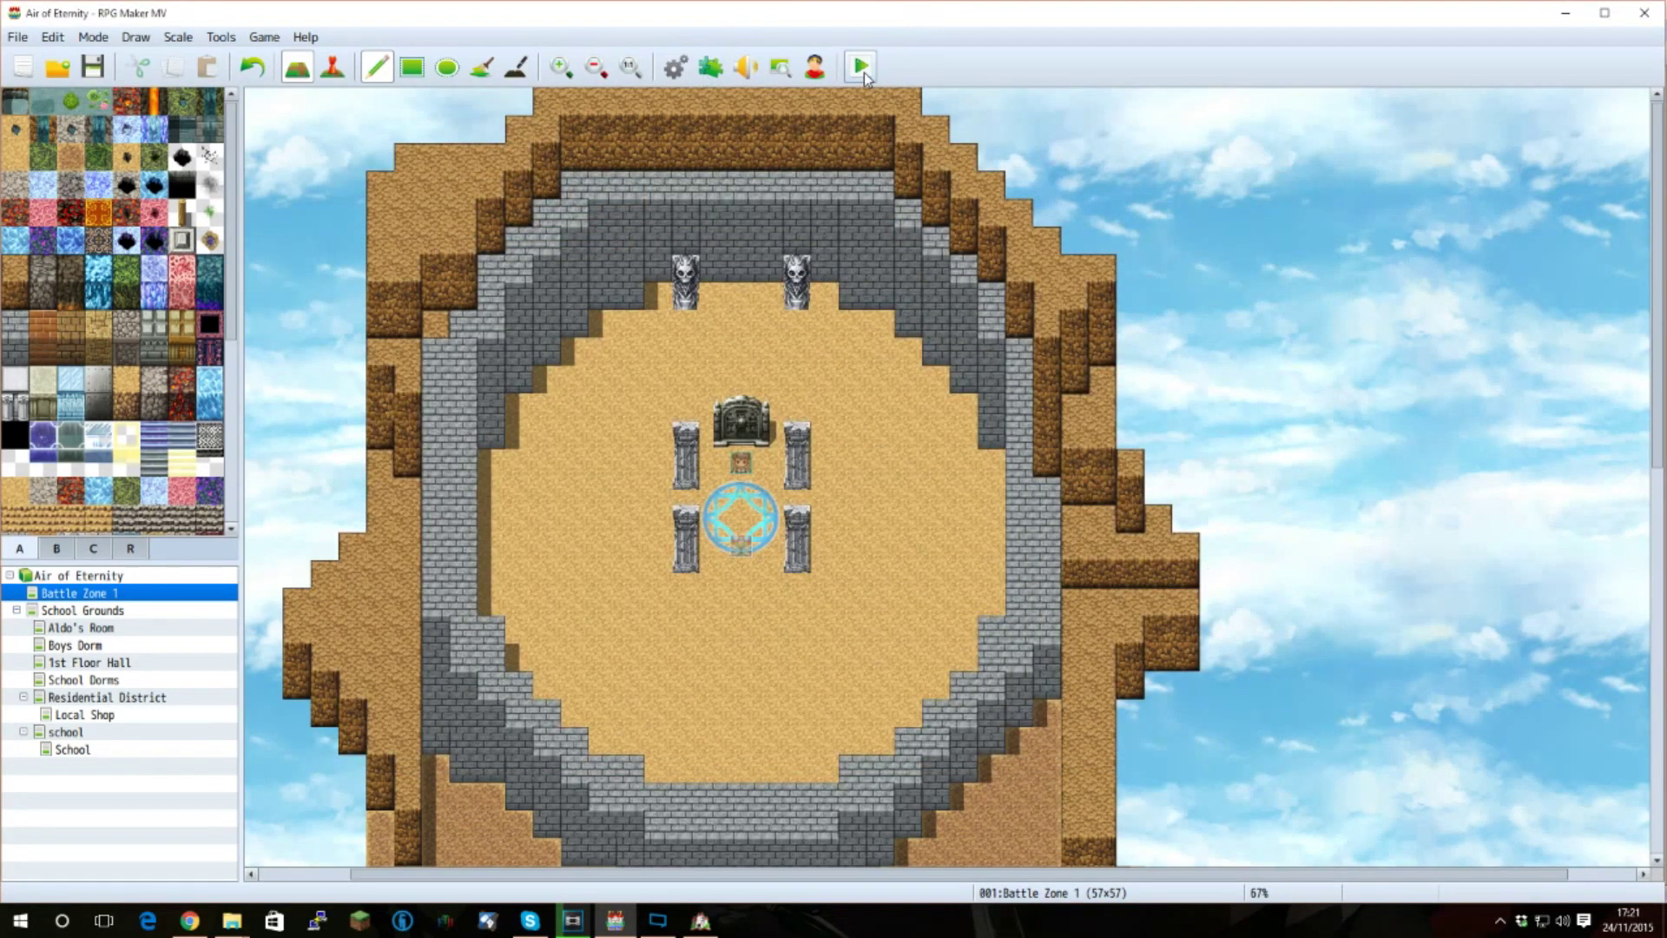
click(861, 68)
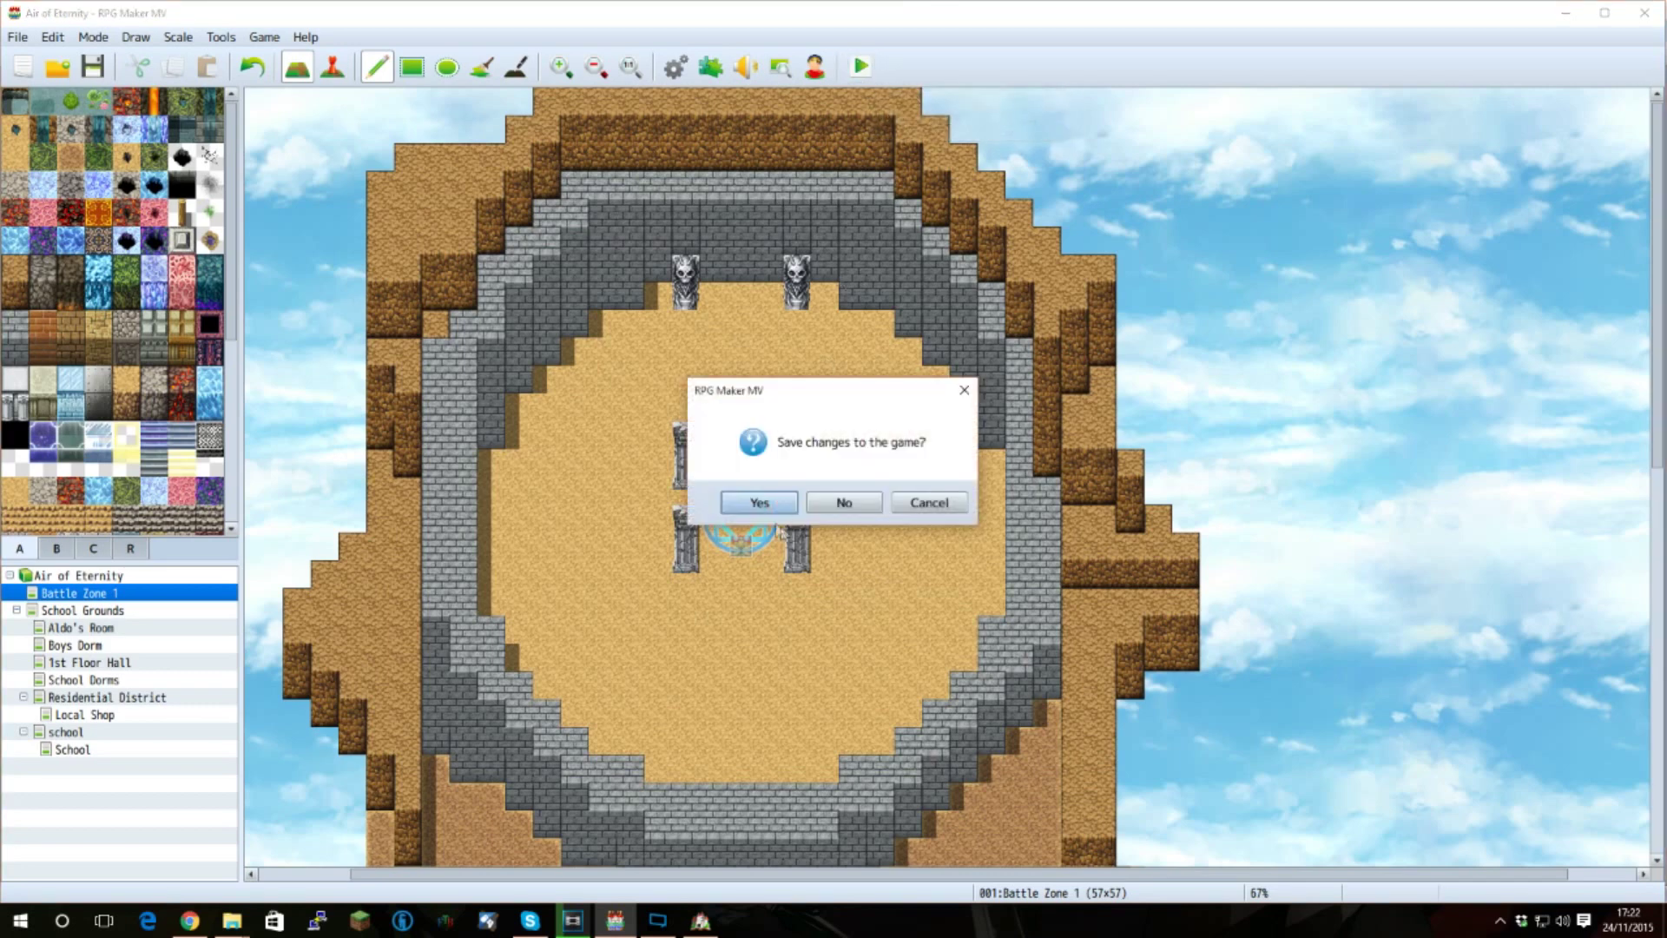
click(942, 503)
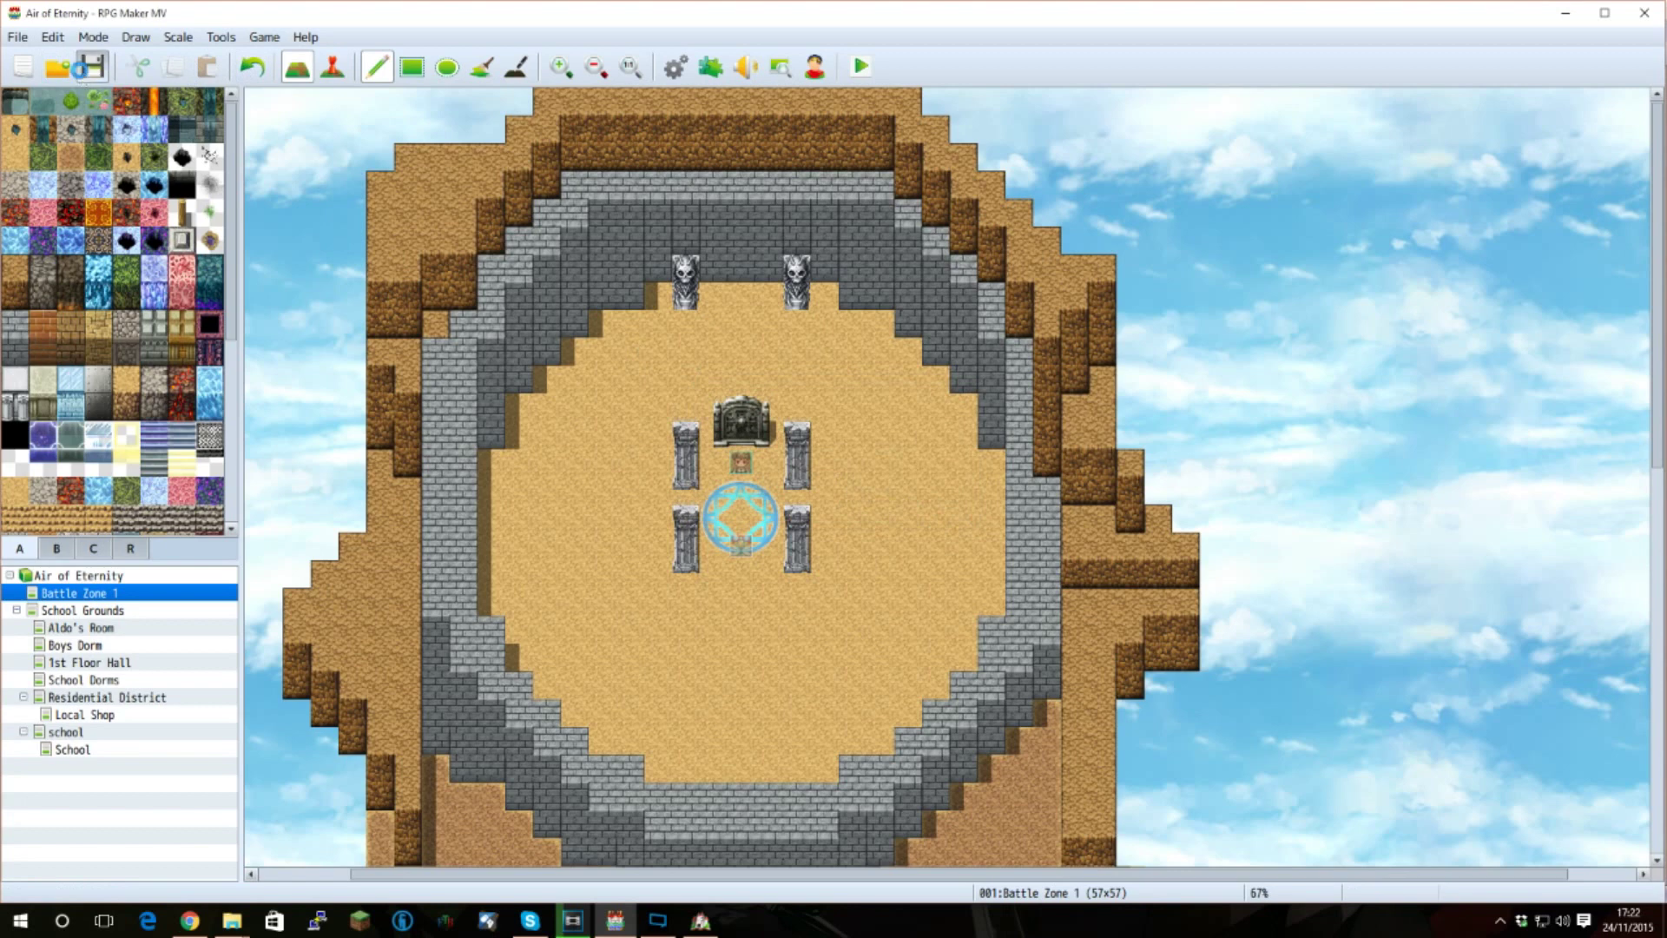
click(79, 68)
click(712, 67)
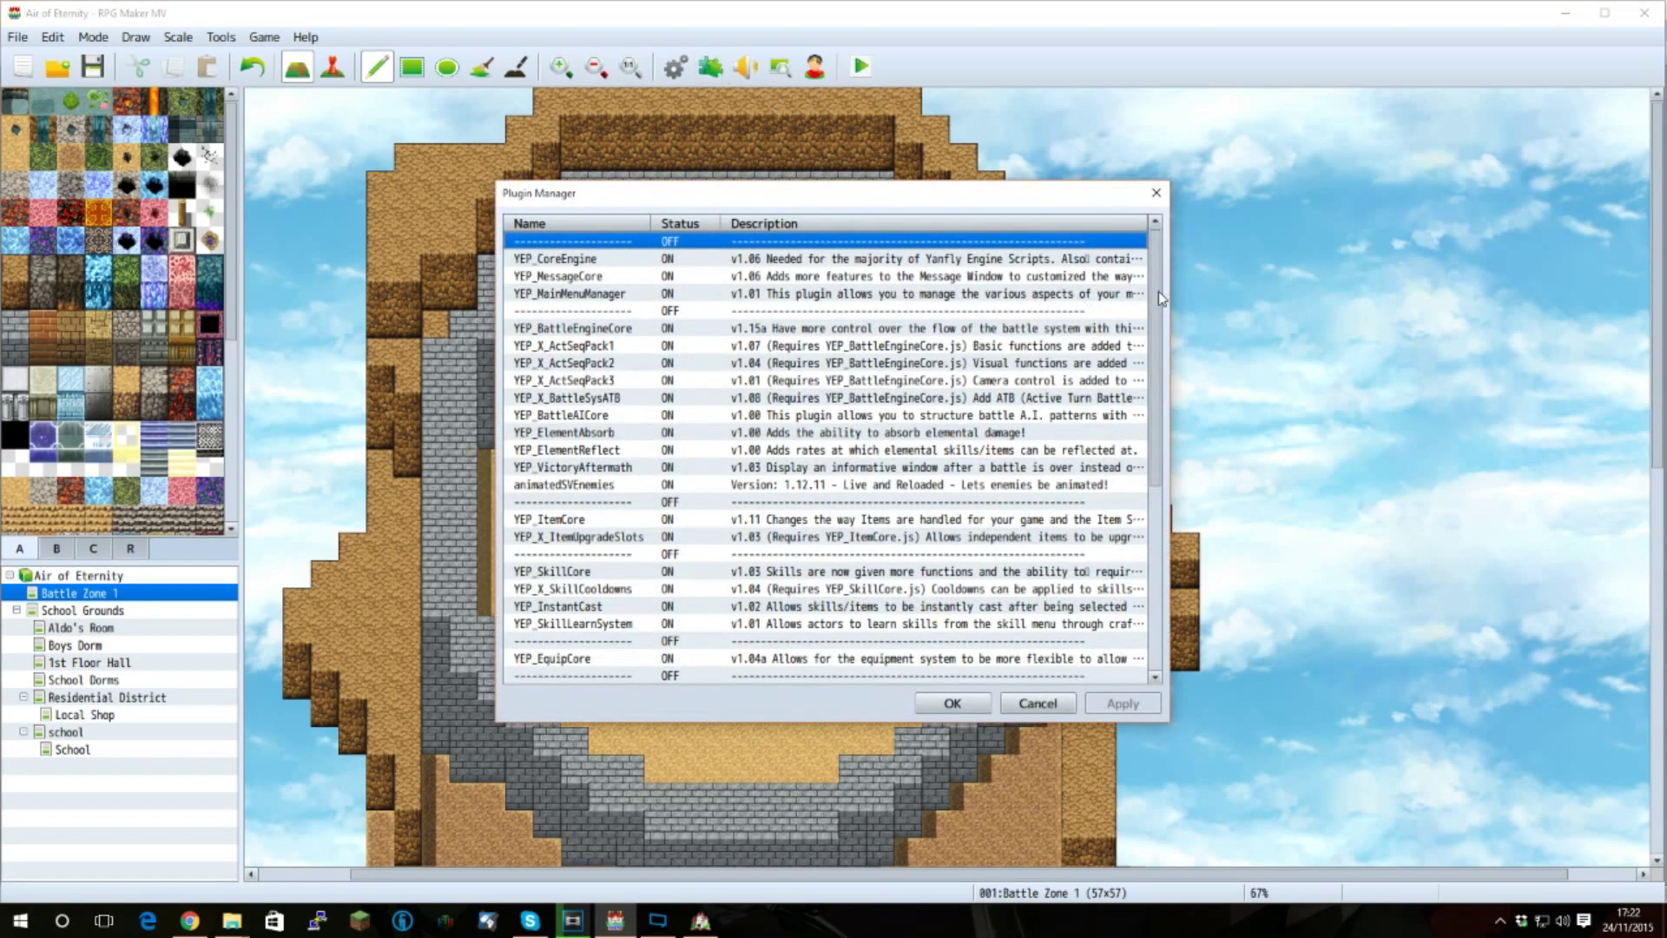
- Open YEP_CoreEngine and check its 1280x720 screen size and Scale Battlebacks parameters
mouse_move(1161, 297)
mouse_down()
mouse_move(1193, 506)
mouse_move(1160, 276)
mouse_move(1175, 357)
mouse_move(1160, 487)
mouse_move(1158, 264)
mouse_up()
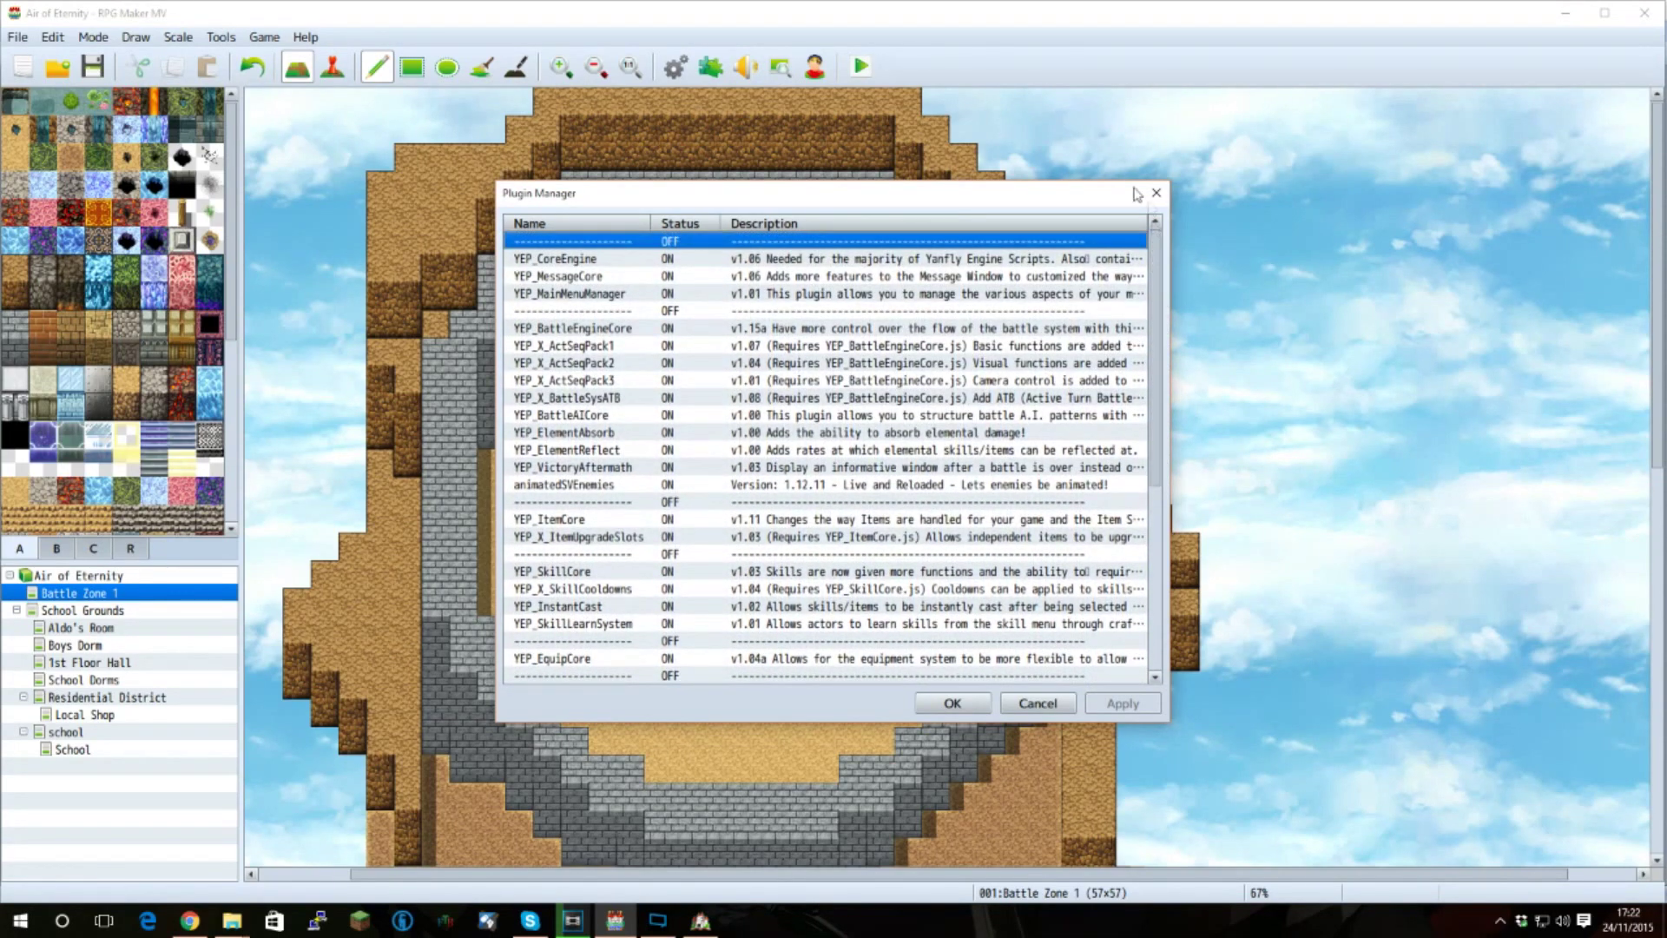
double_click(574, 260)
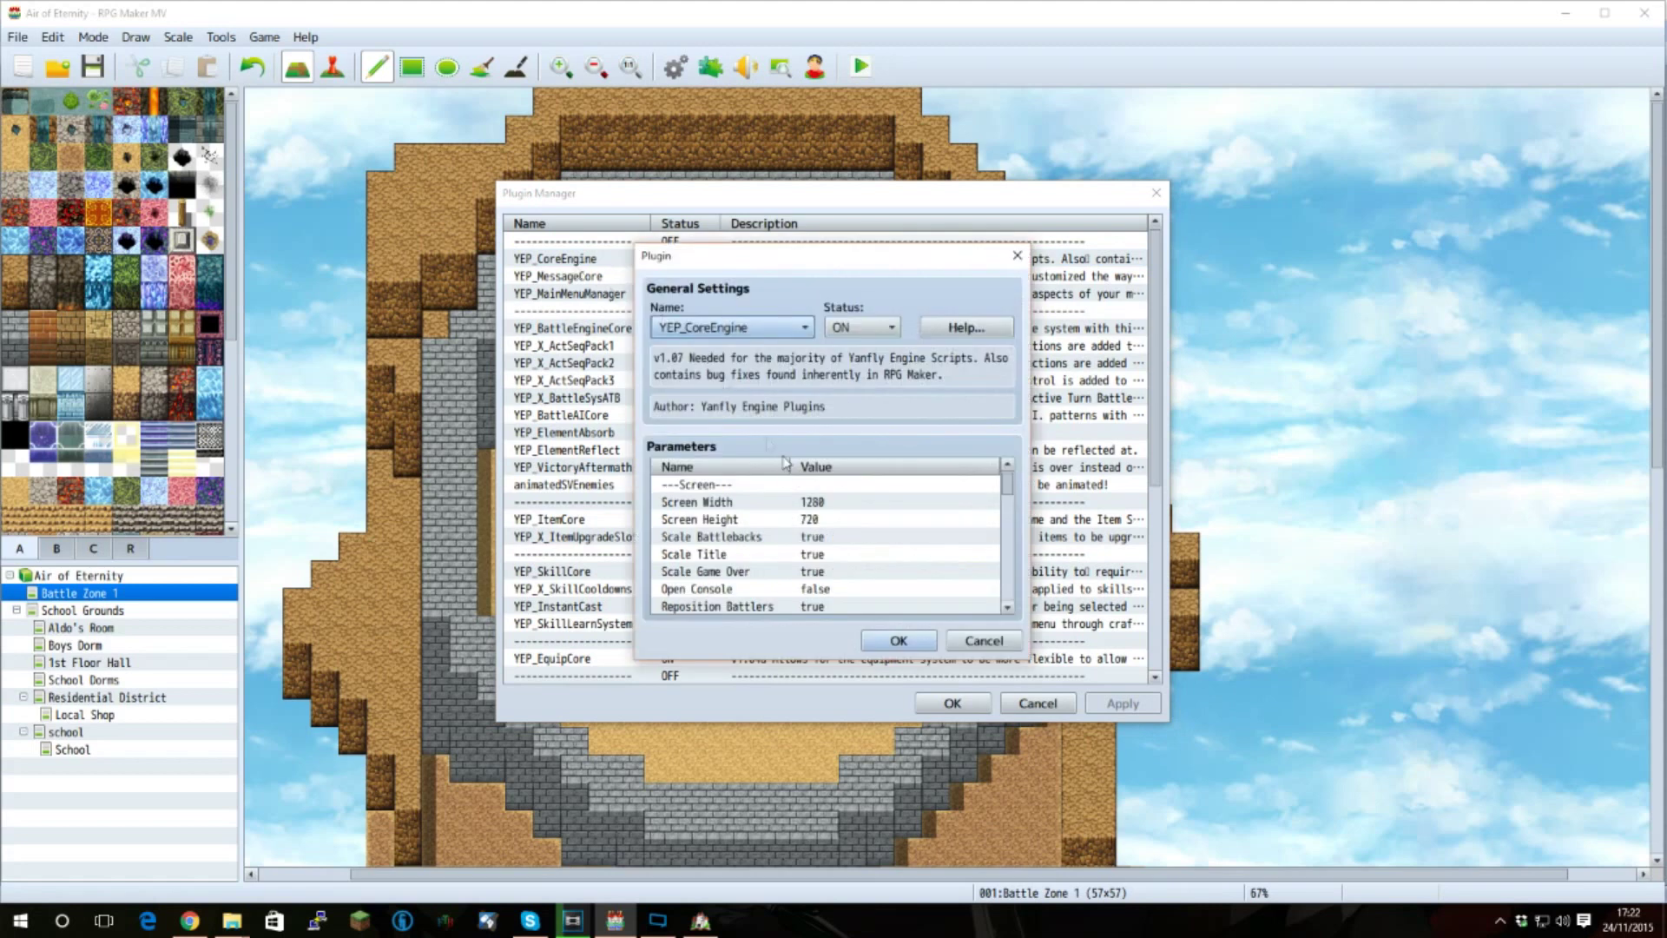
click(764, 504)
click(743, 520)
click(740, 504)
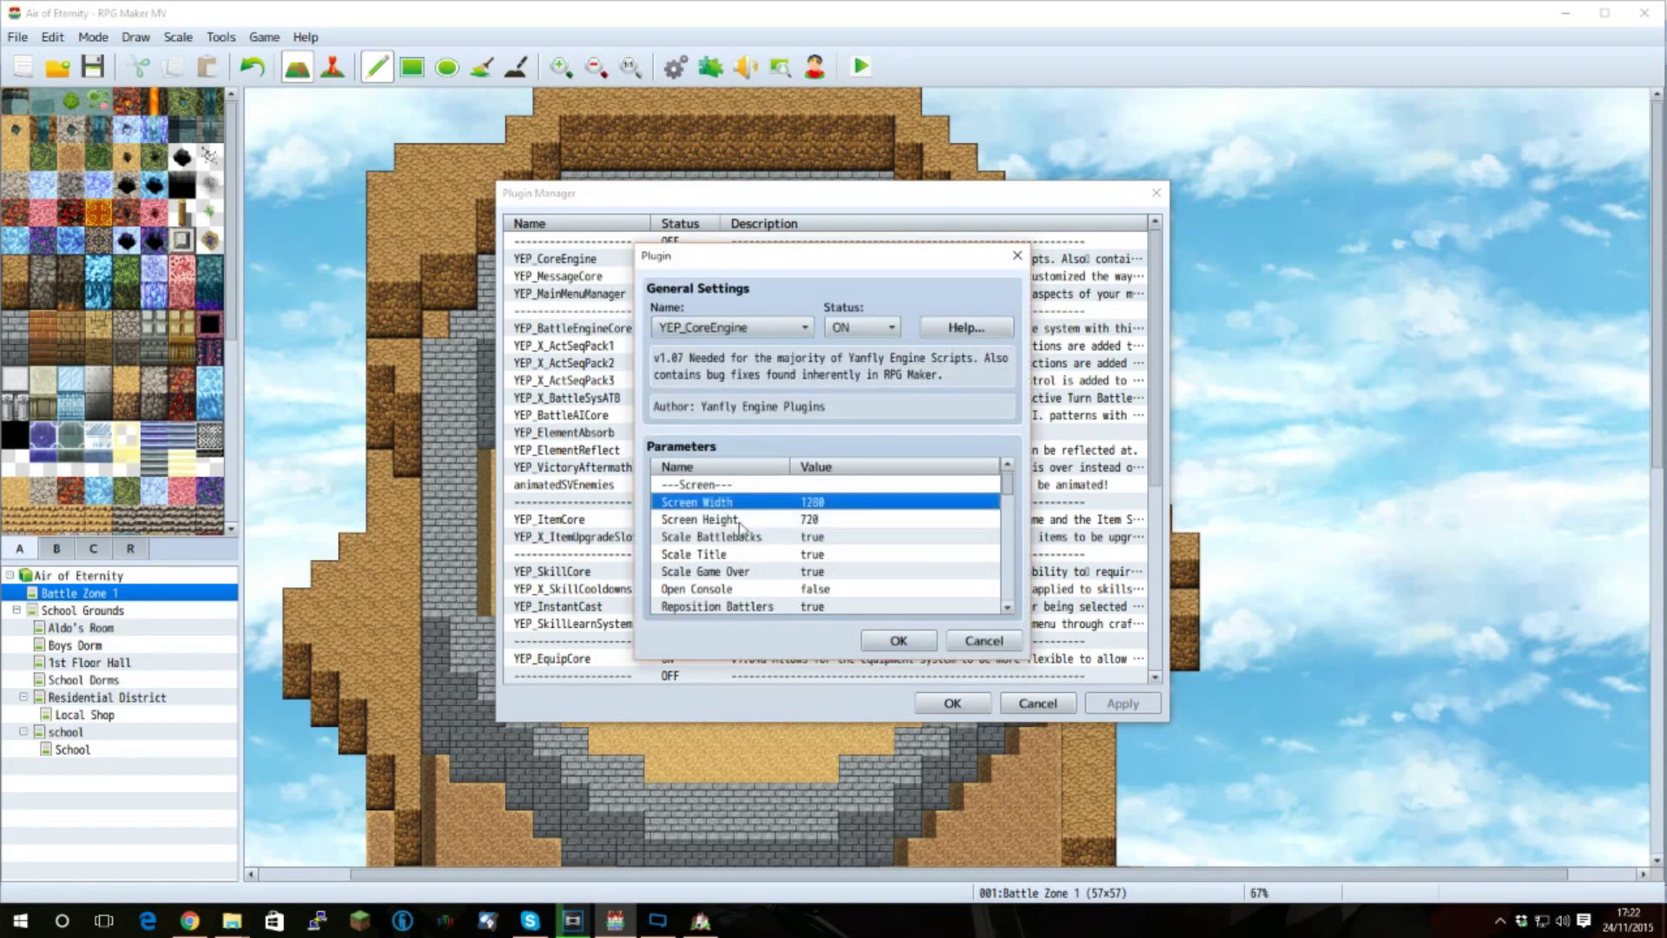
click(738, 520)
scroll(755, 534, down, 1)
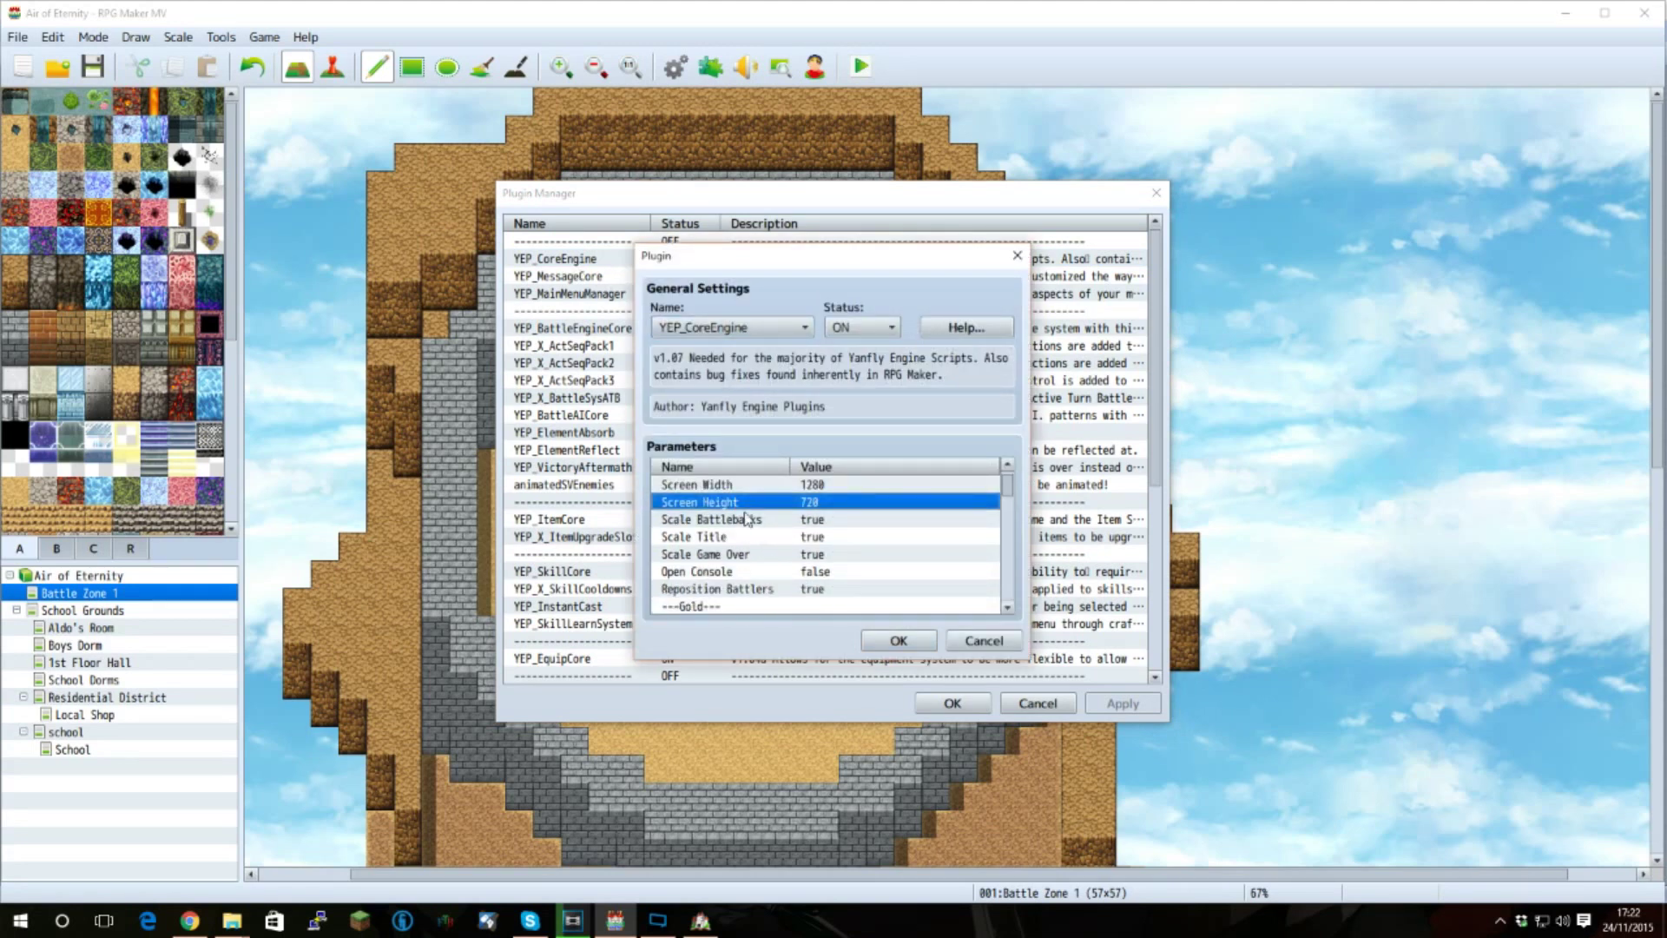
click(750, 519)
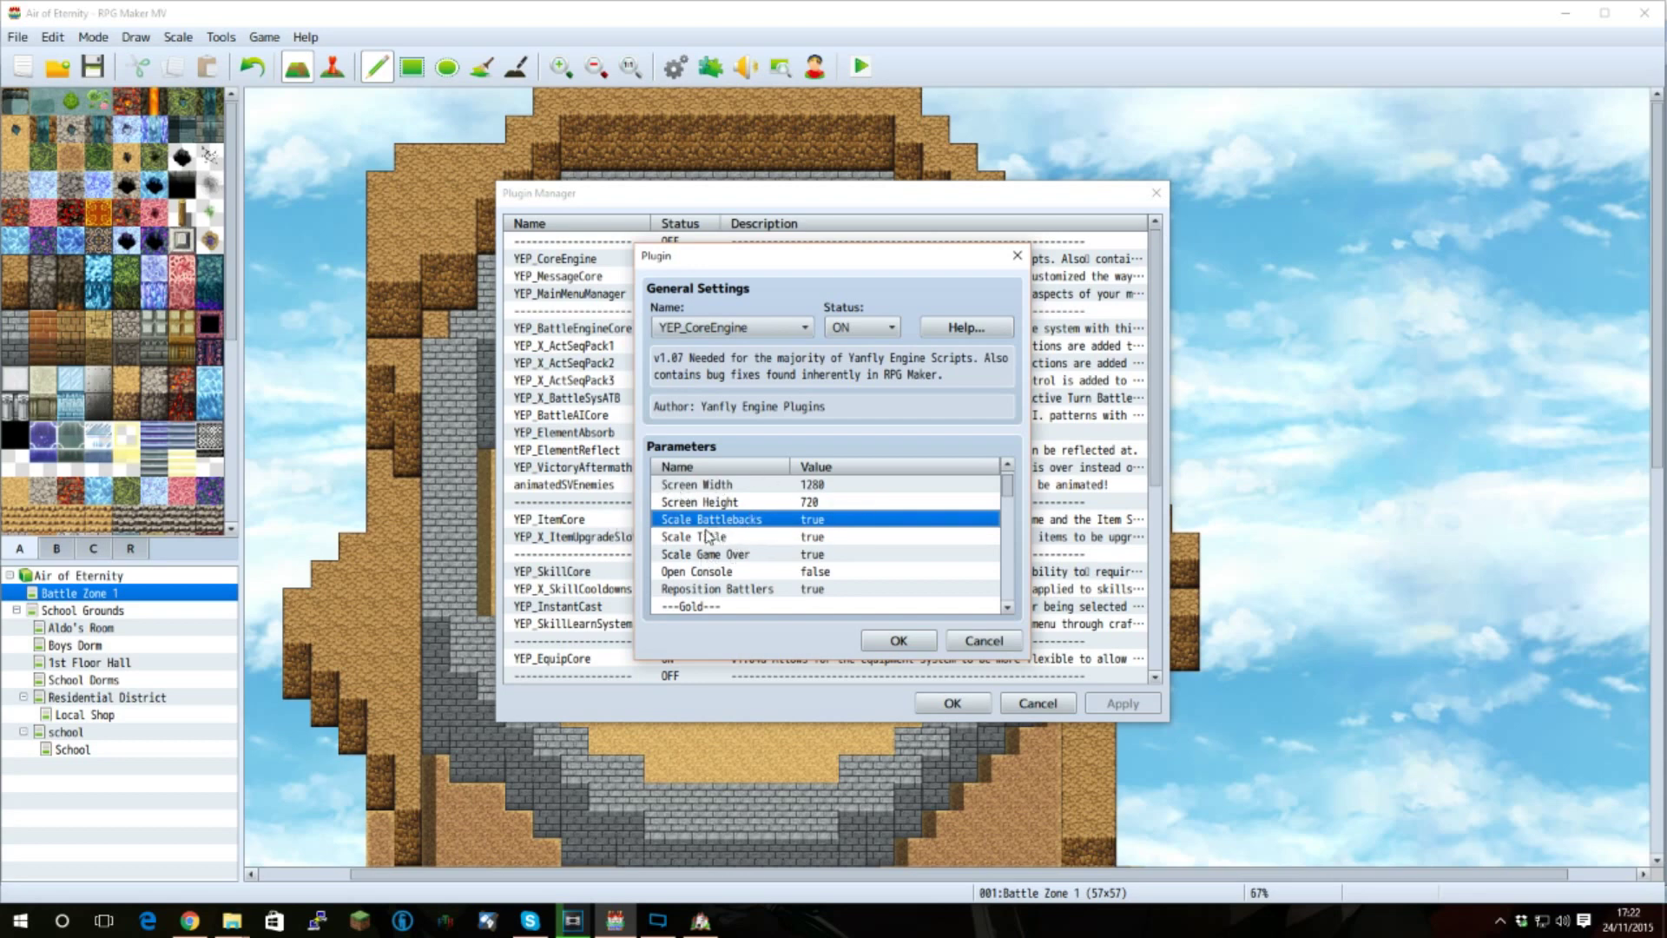
- Review Reposition Battlers and the remaining parameters, then cancel and close the Plugin Manager
scroll(699, 595, down, 2)
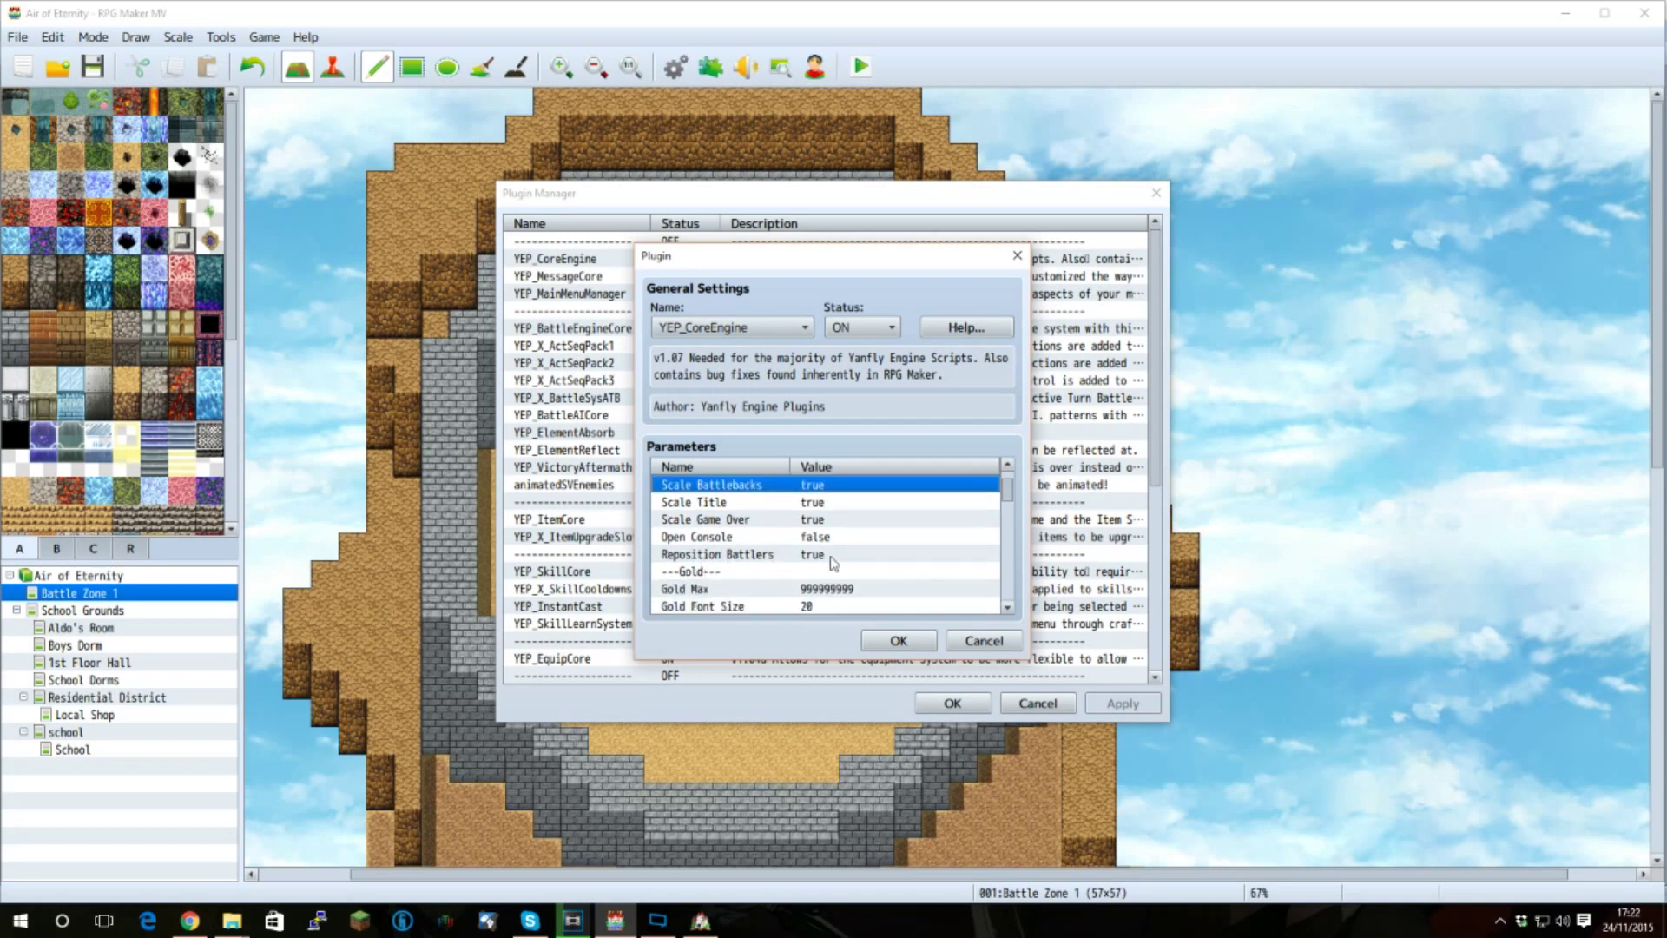
click(730, 556)
scroll(740, 556, down, 4)
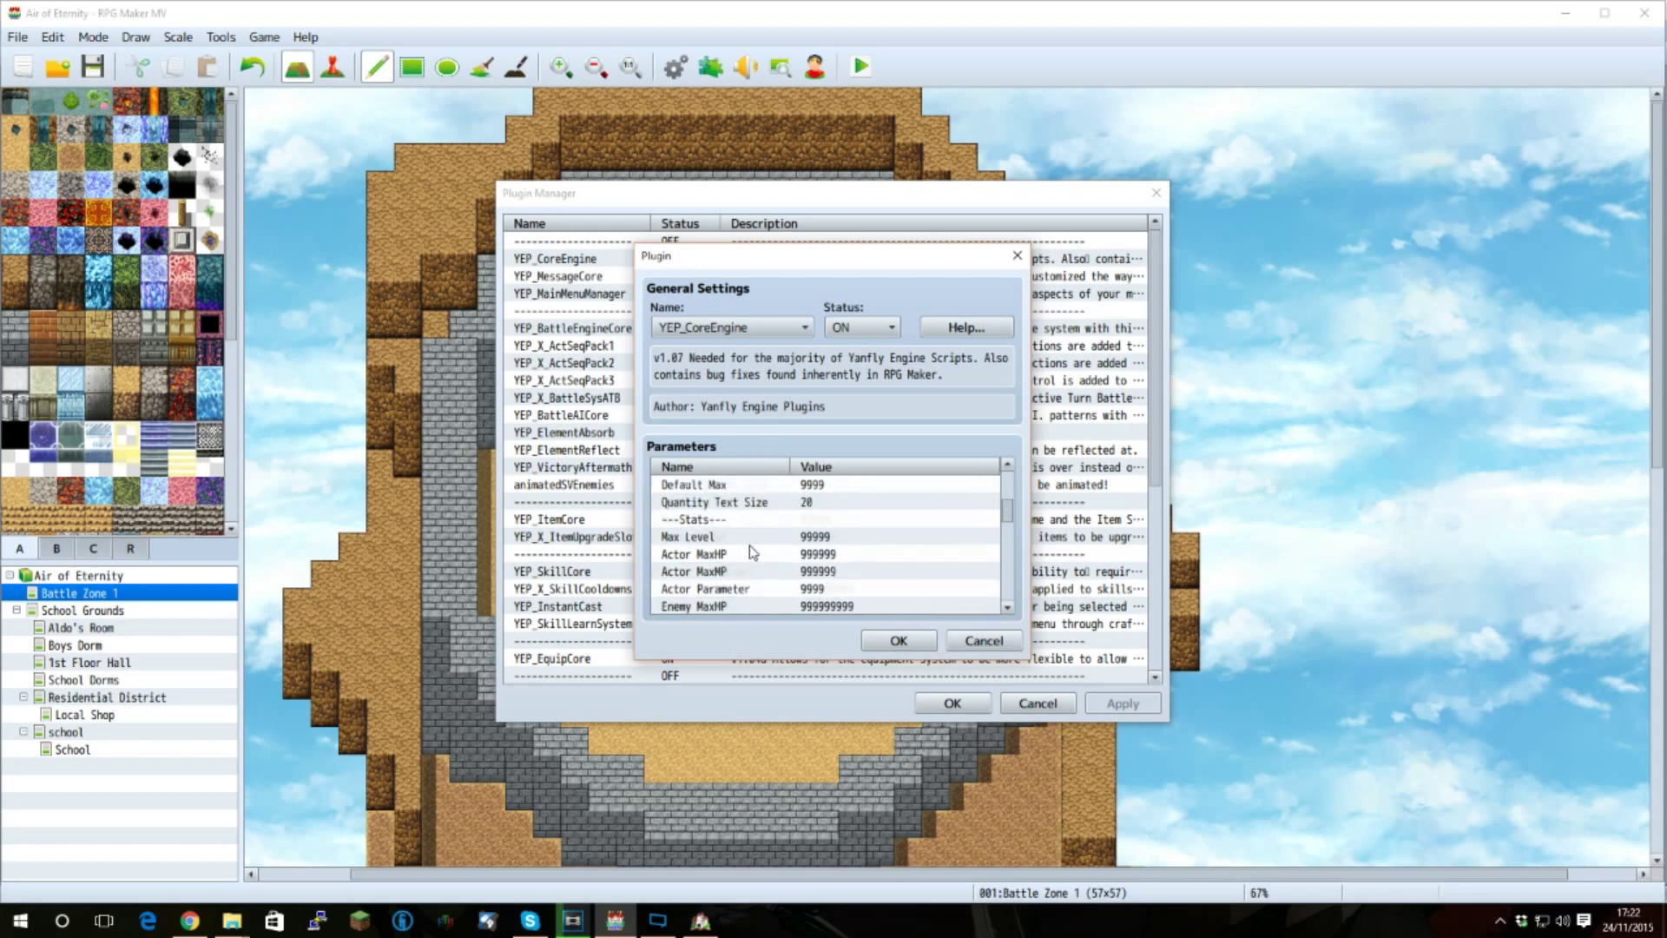
scroll(752, 552, down, 3)
scroll(782, 560, up, 2)
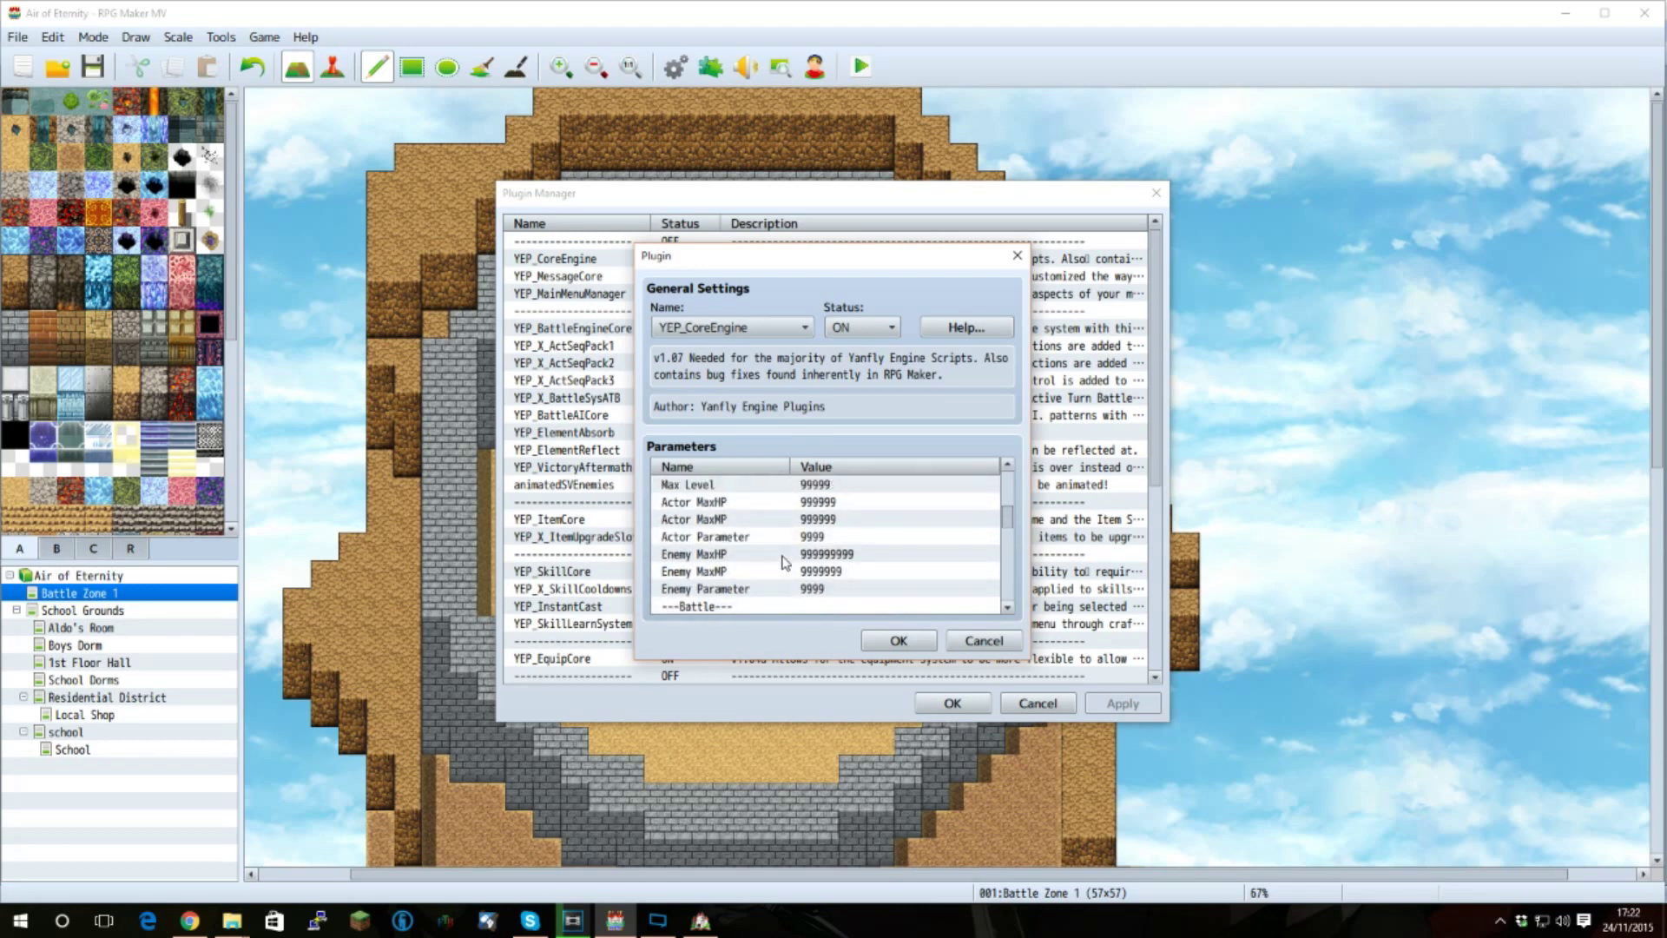
scroll(765, 556, up, 5)
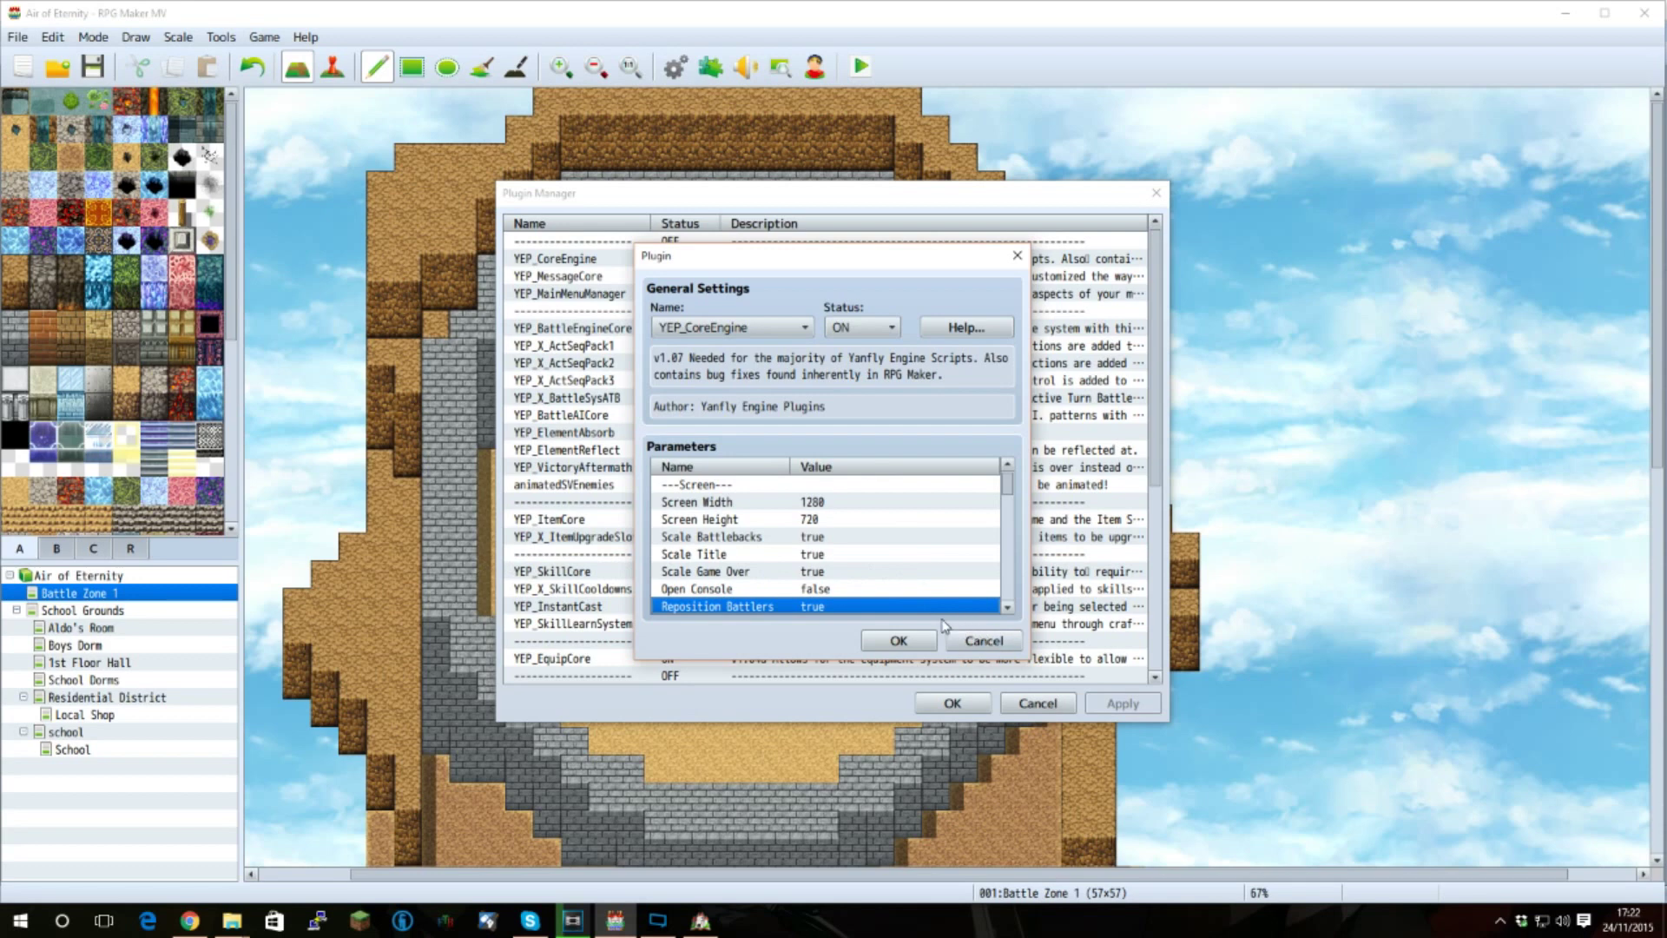
click(984, 640)
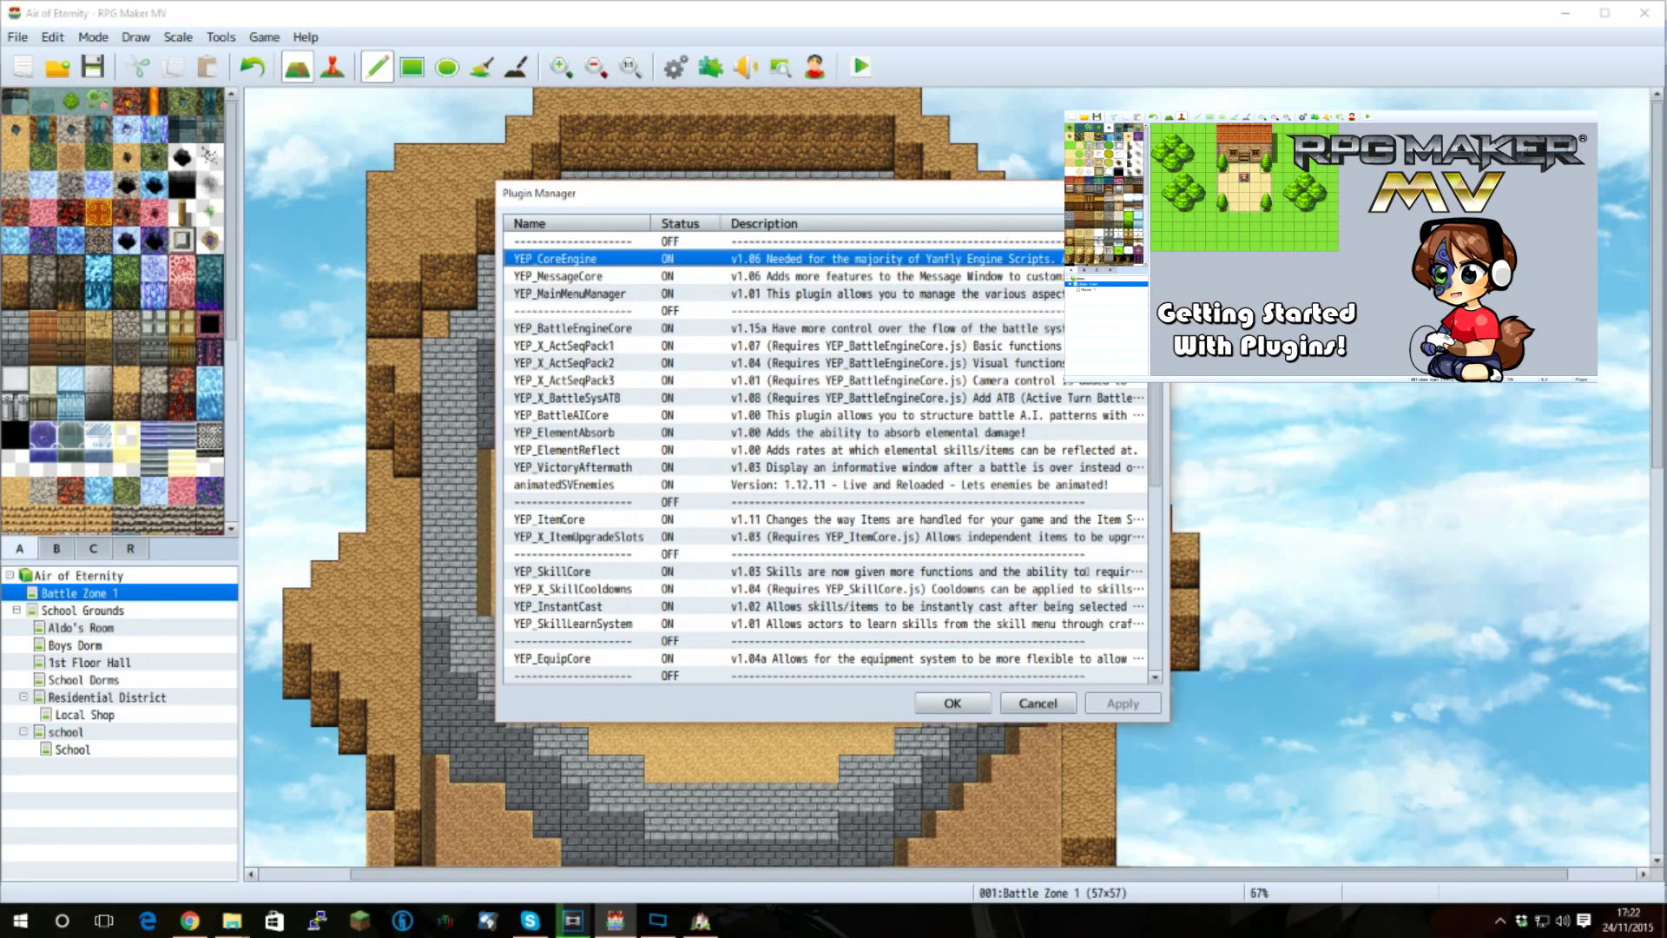
key(Escape)
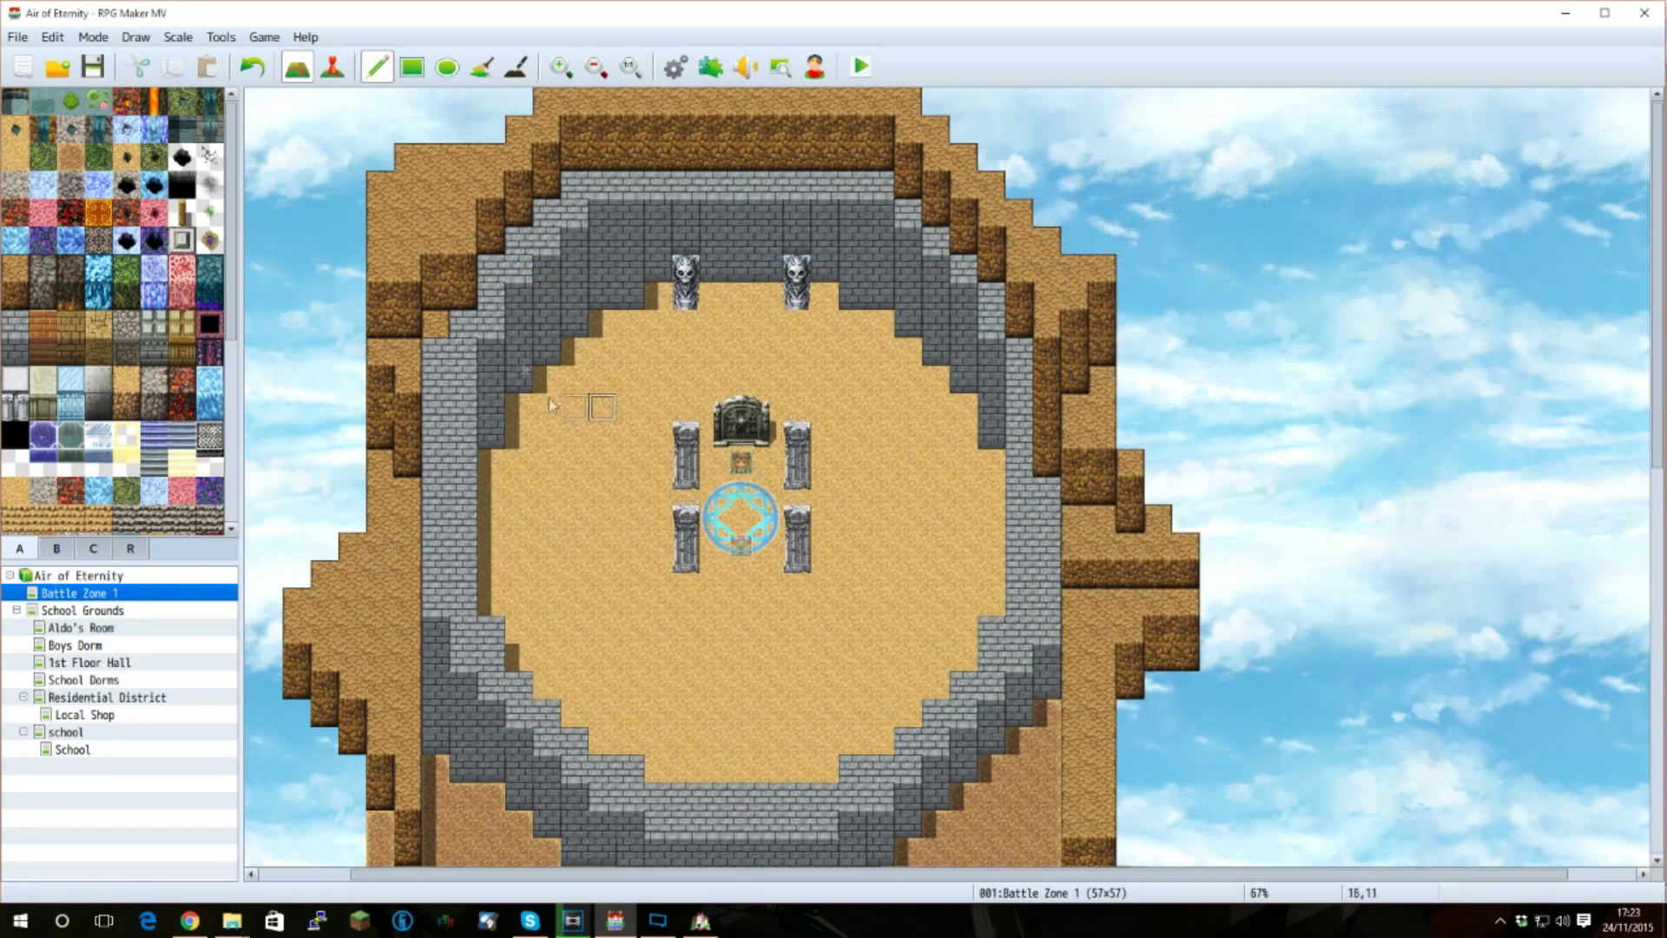
- Switch Battle Zone 1 to event mode and select EV001 on the arena's magic circle
click(348, 73)
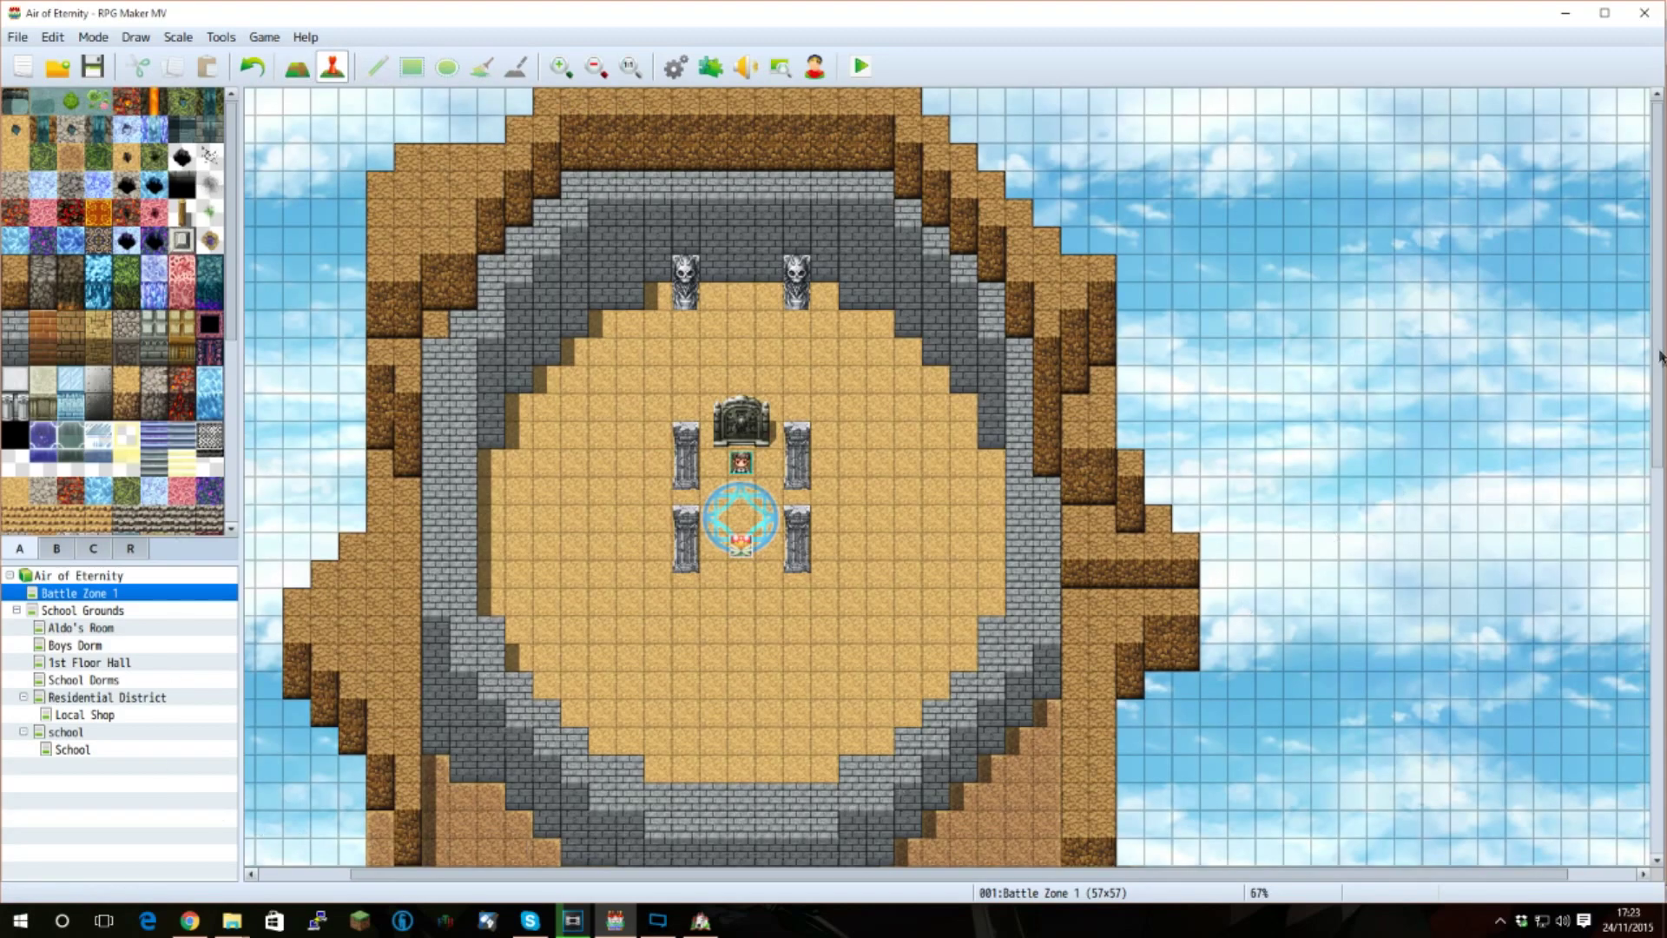
scroll(1660, 347, down, 3)
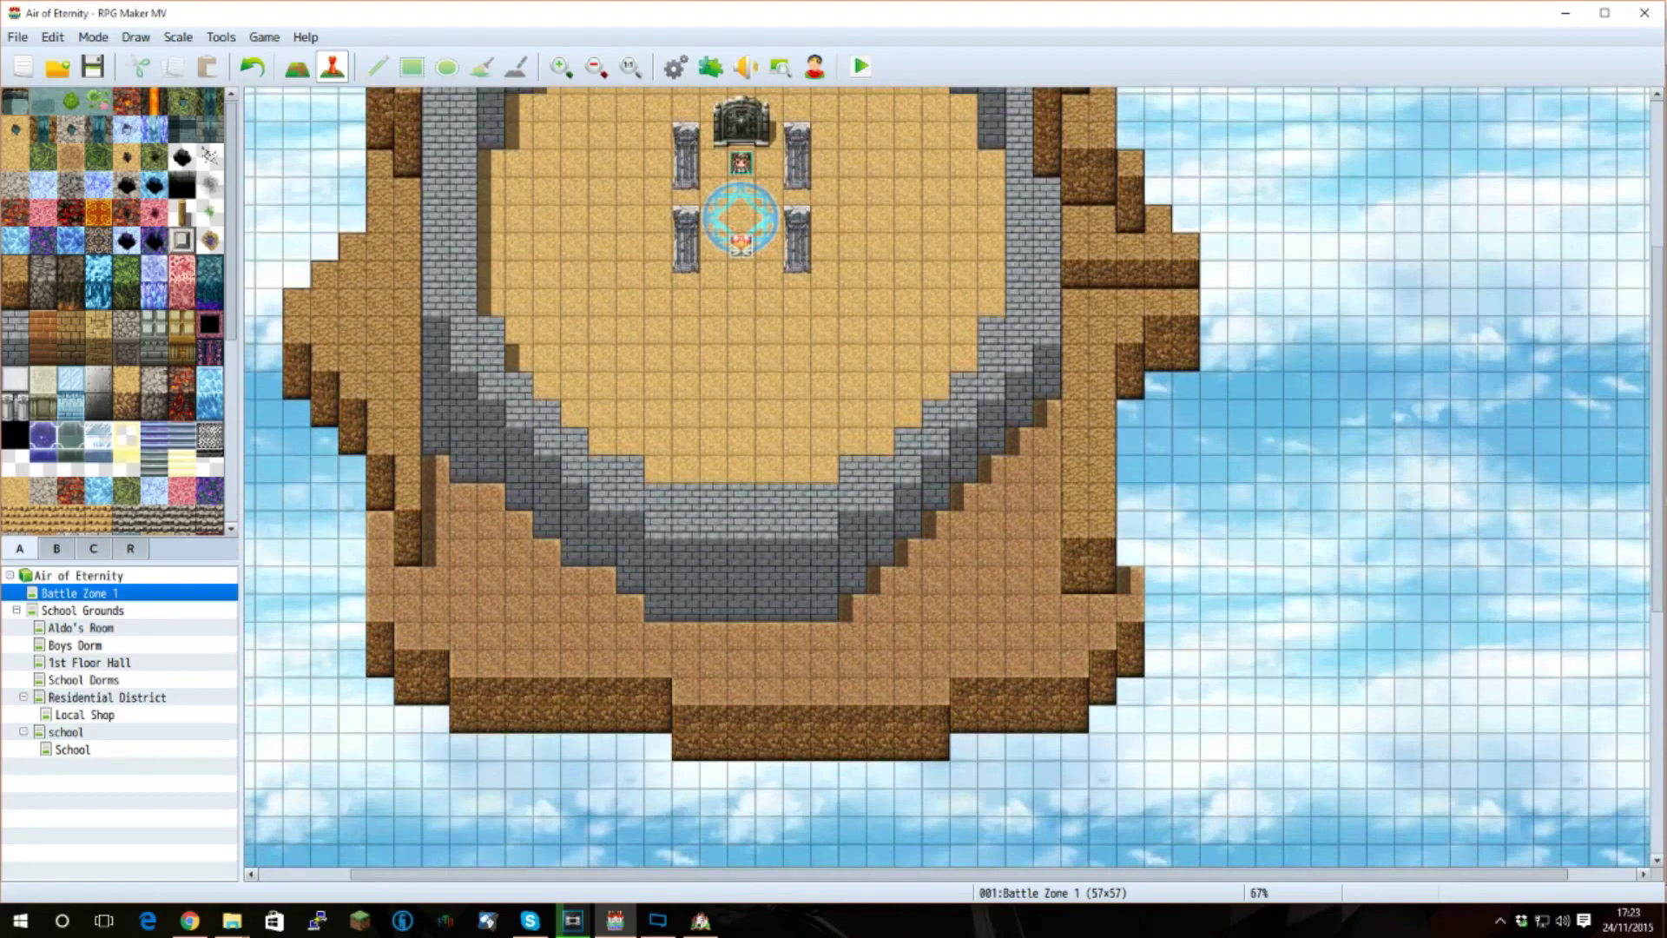
scroll(1626, 481, up, 3)
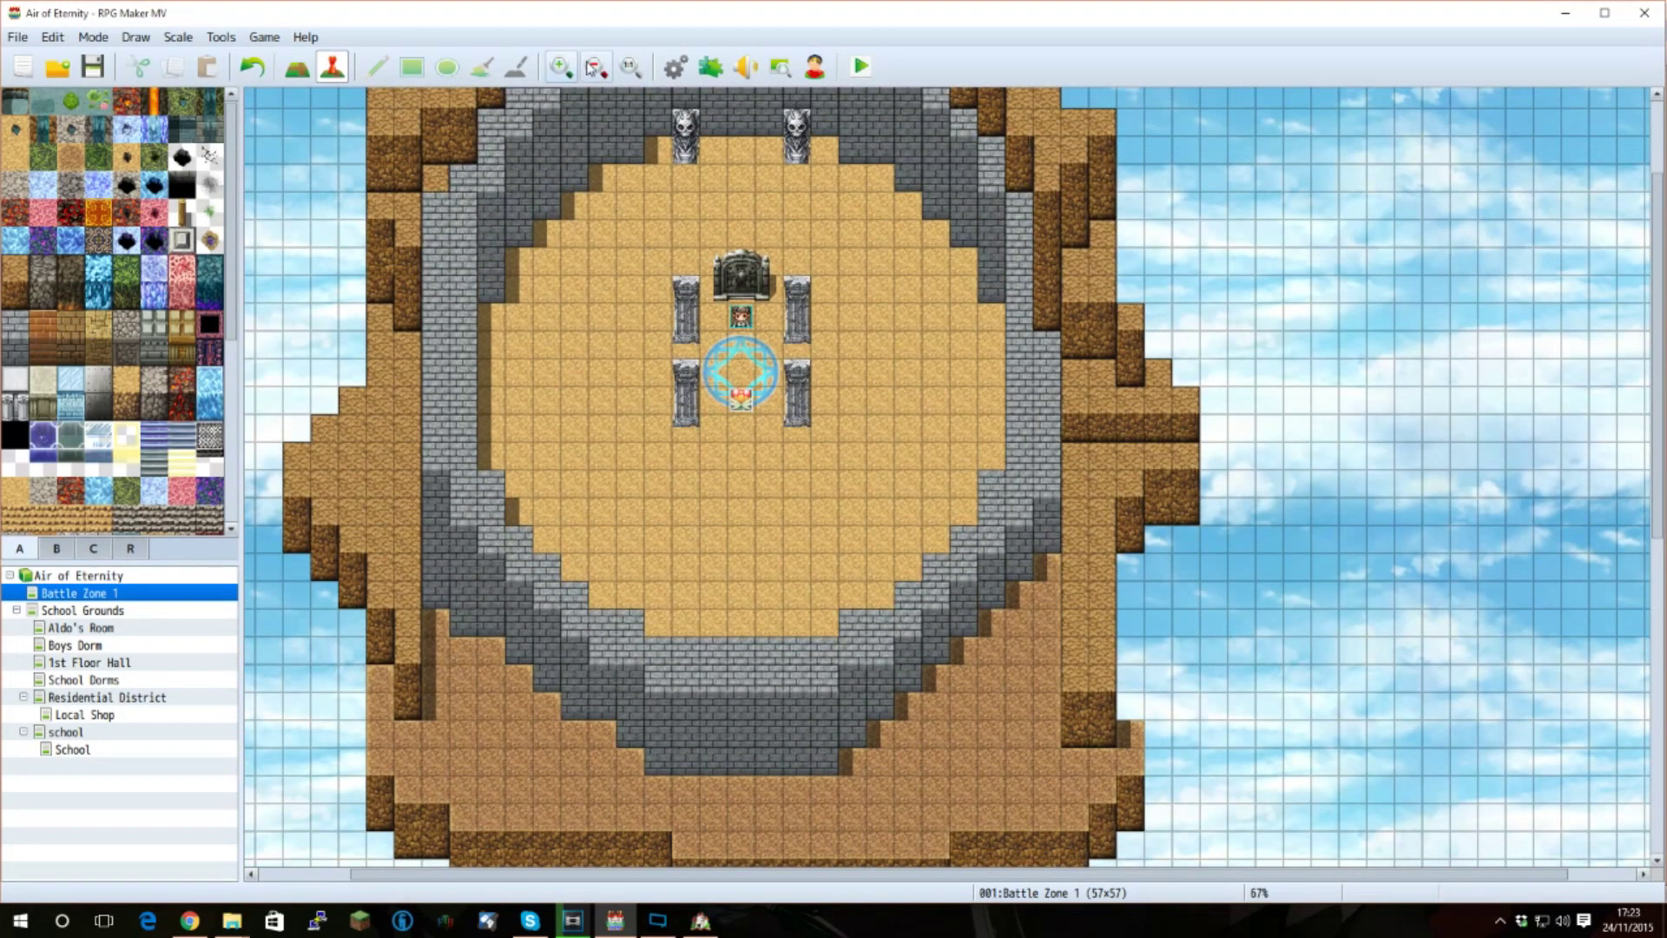
click(740, 411)
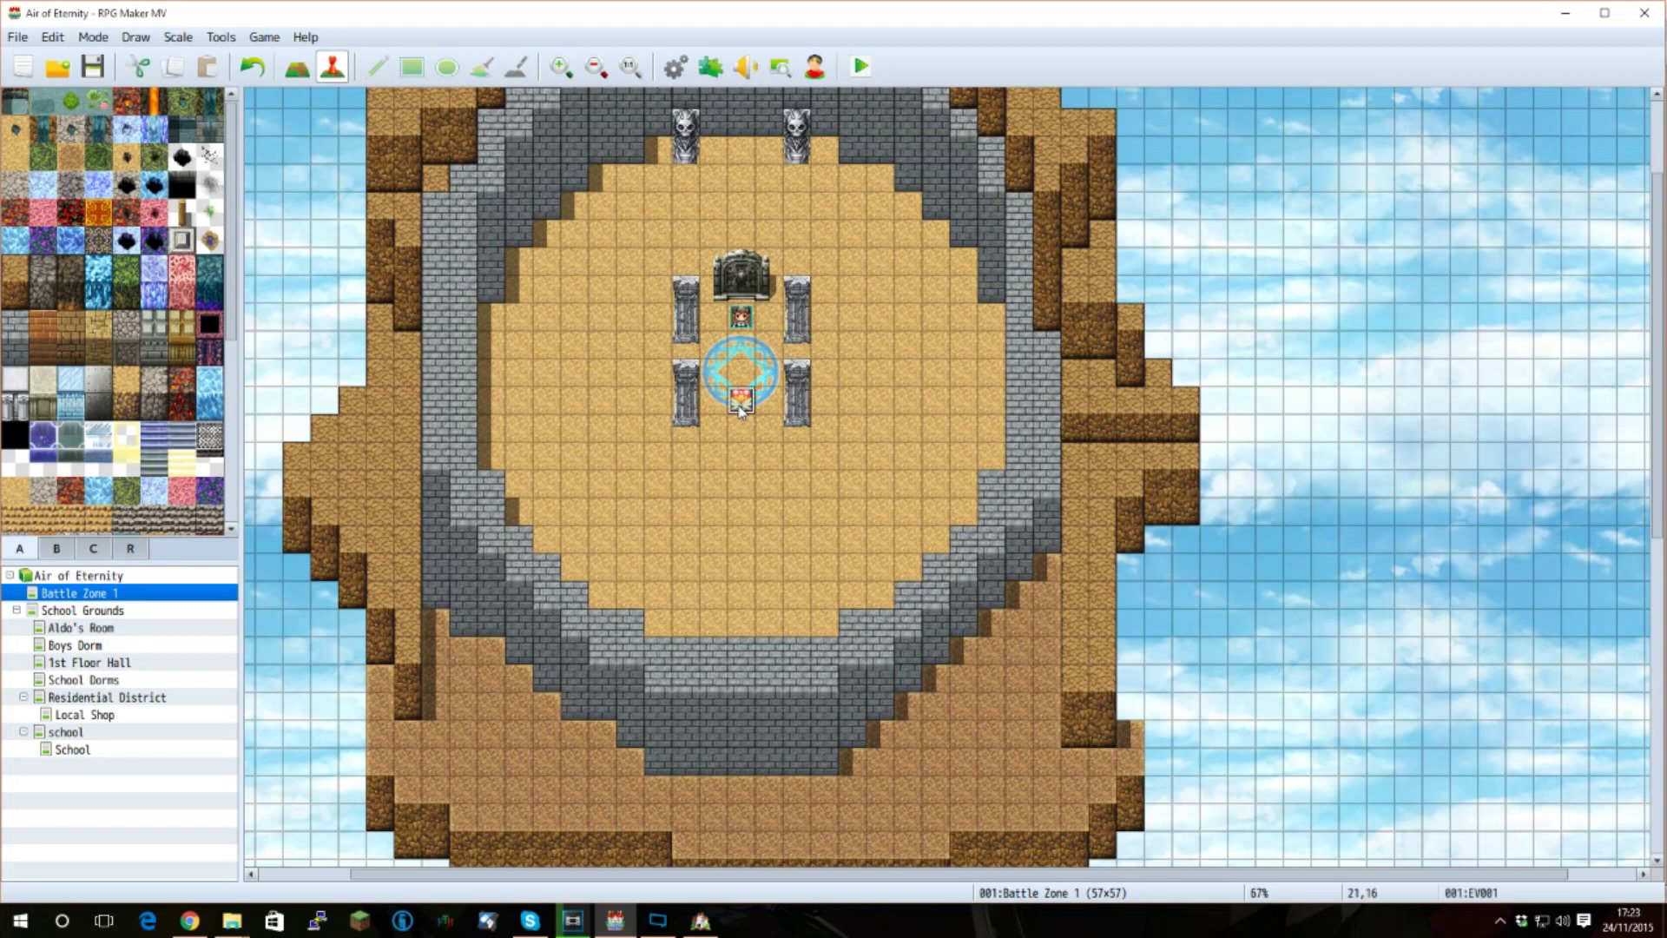
- Open the centre autorun event EV001 and scroll through its command list
double_click(741, 410)
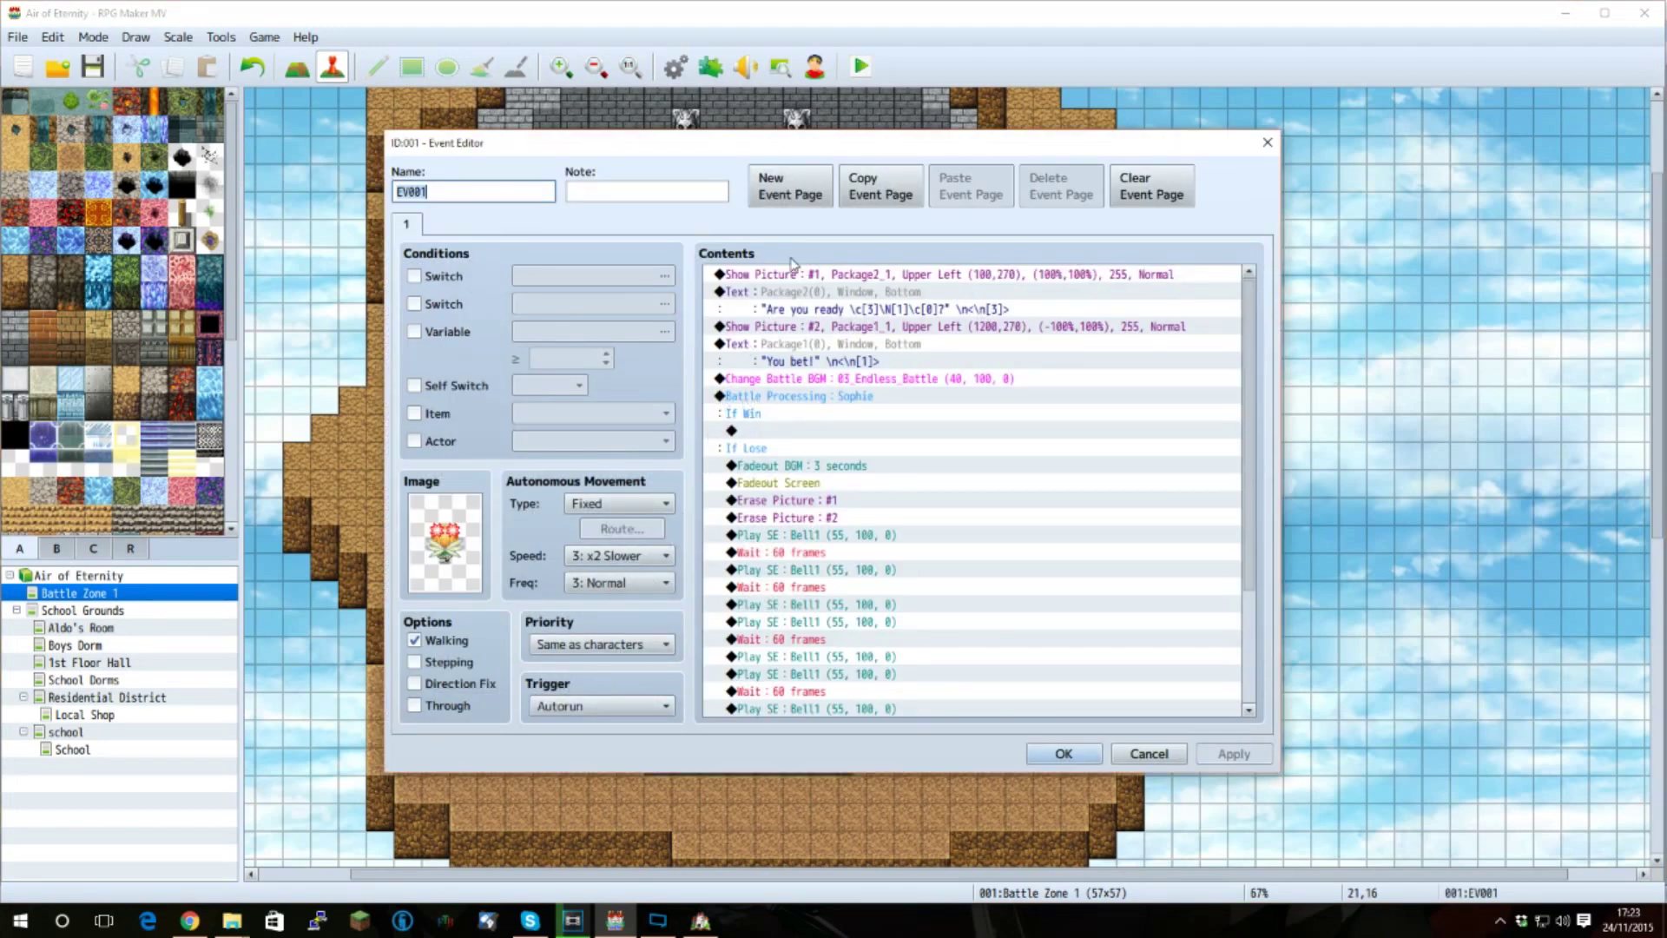
scroll(880, 401, down, 3)
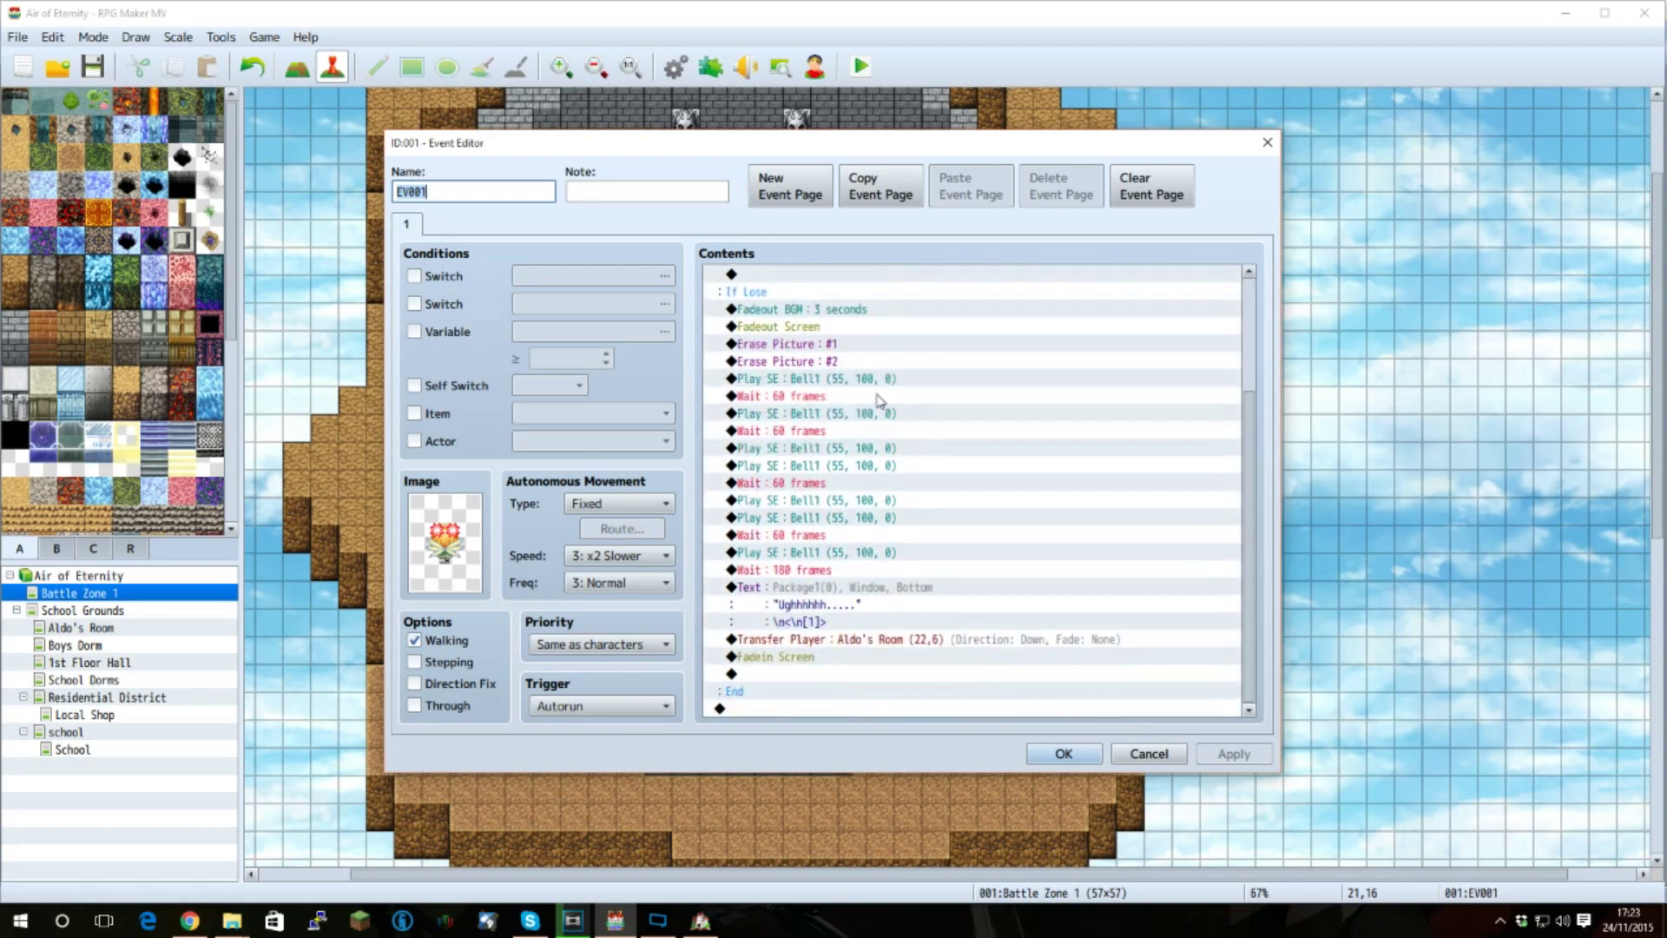
scroll(861, 481, up, 3)
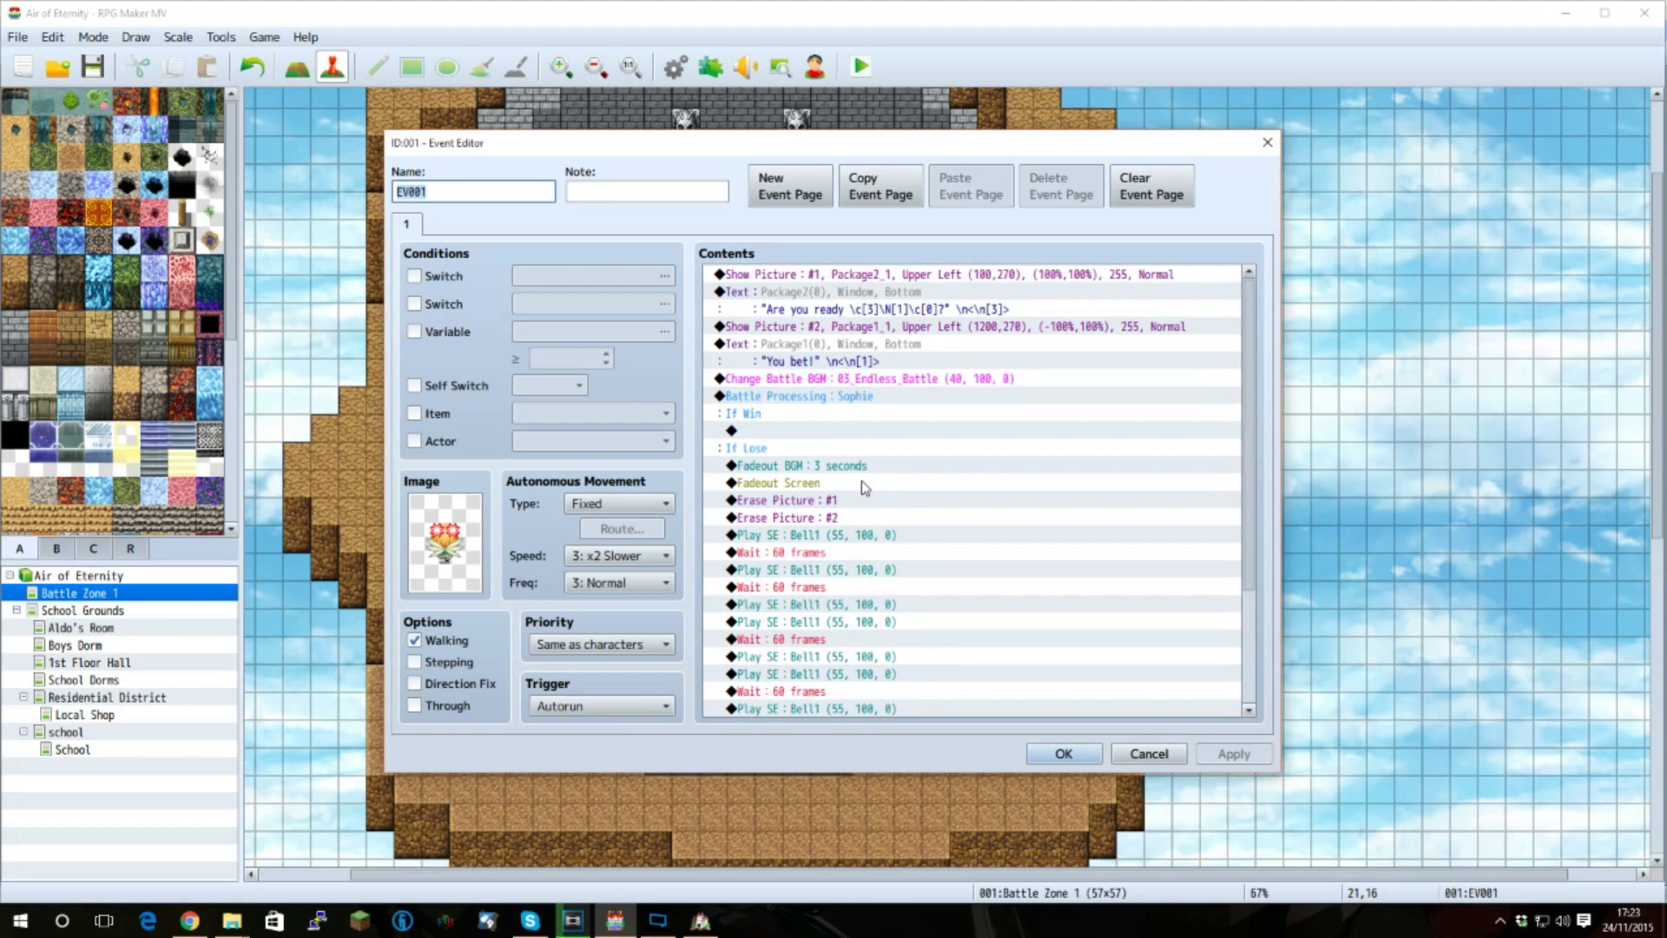
- Inspect the first Show Picture command unchanged, then open the 'Are you ready' Show Text
click(799, 284)
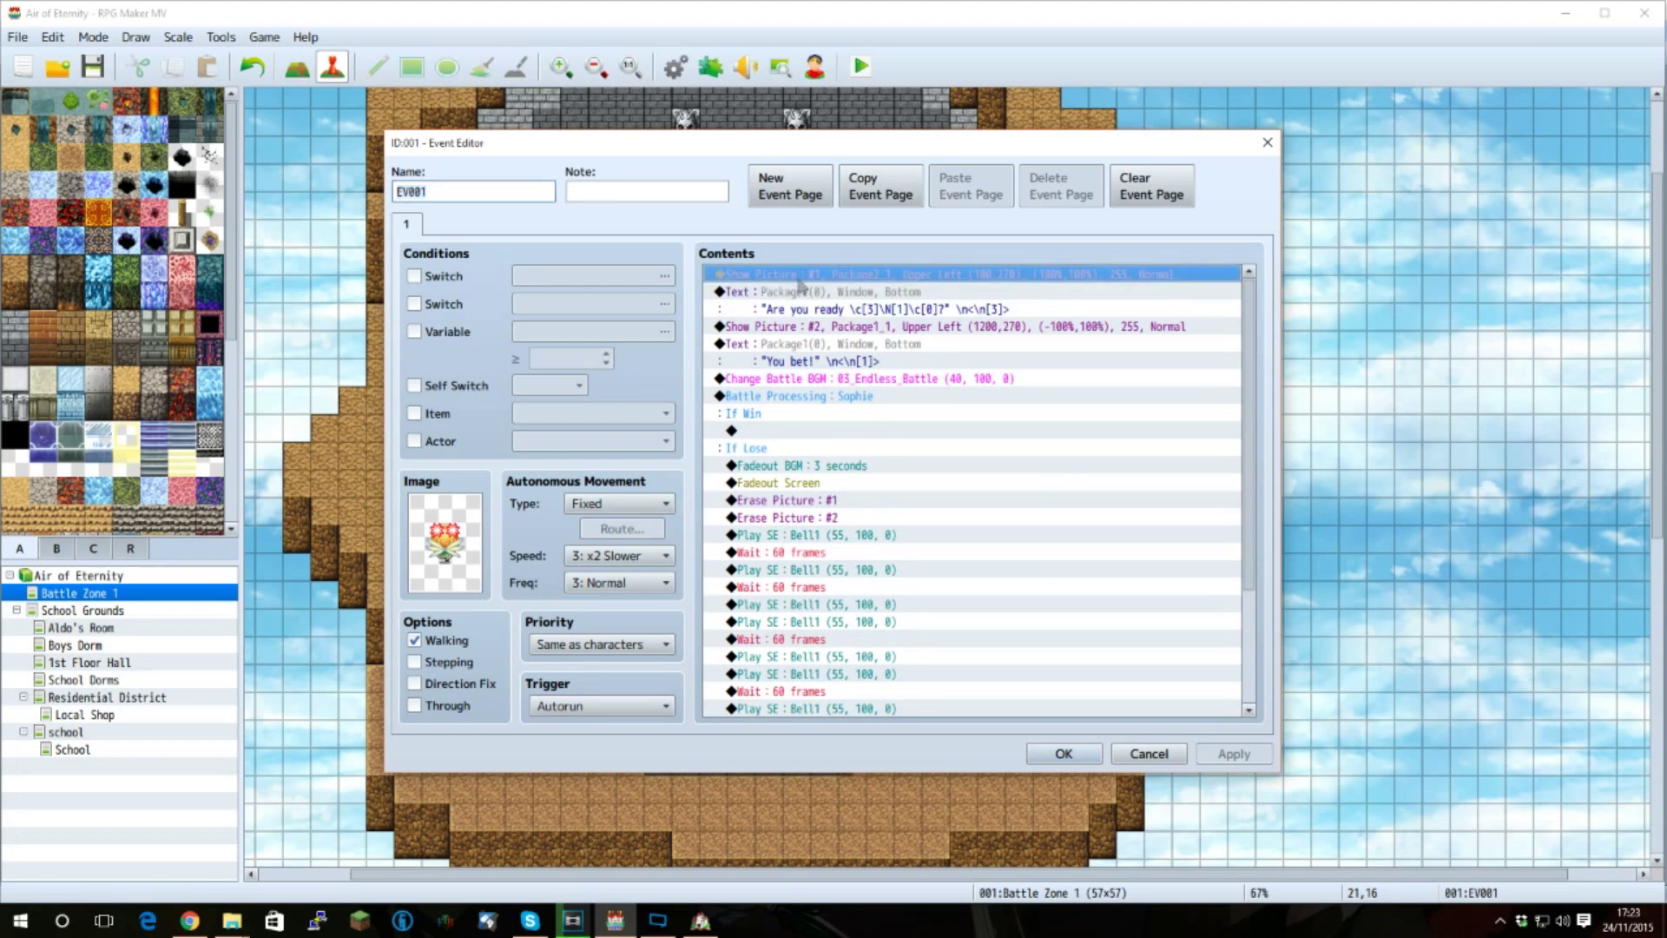
key(Insert)
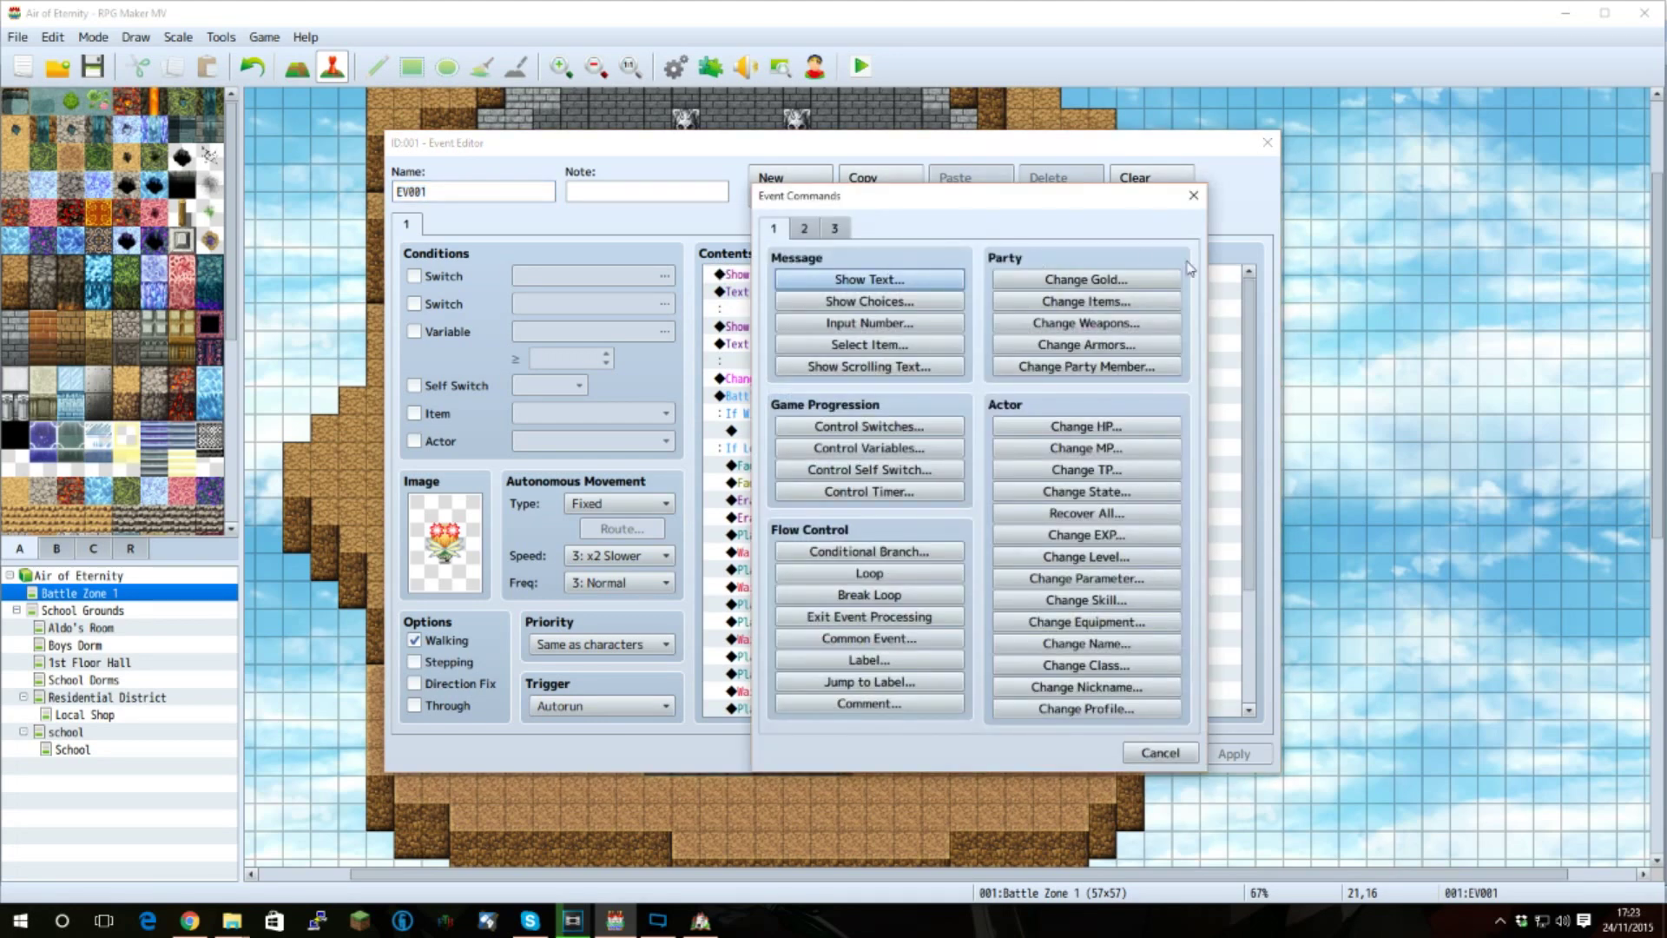
click(1193, 194)
key(Return)
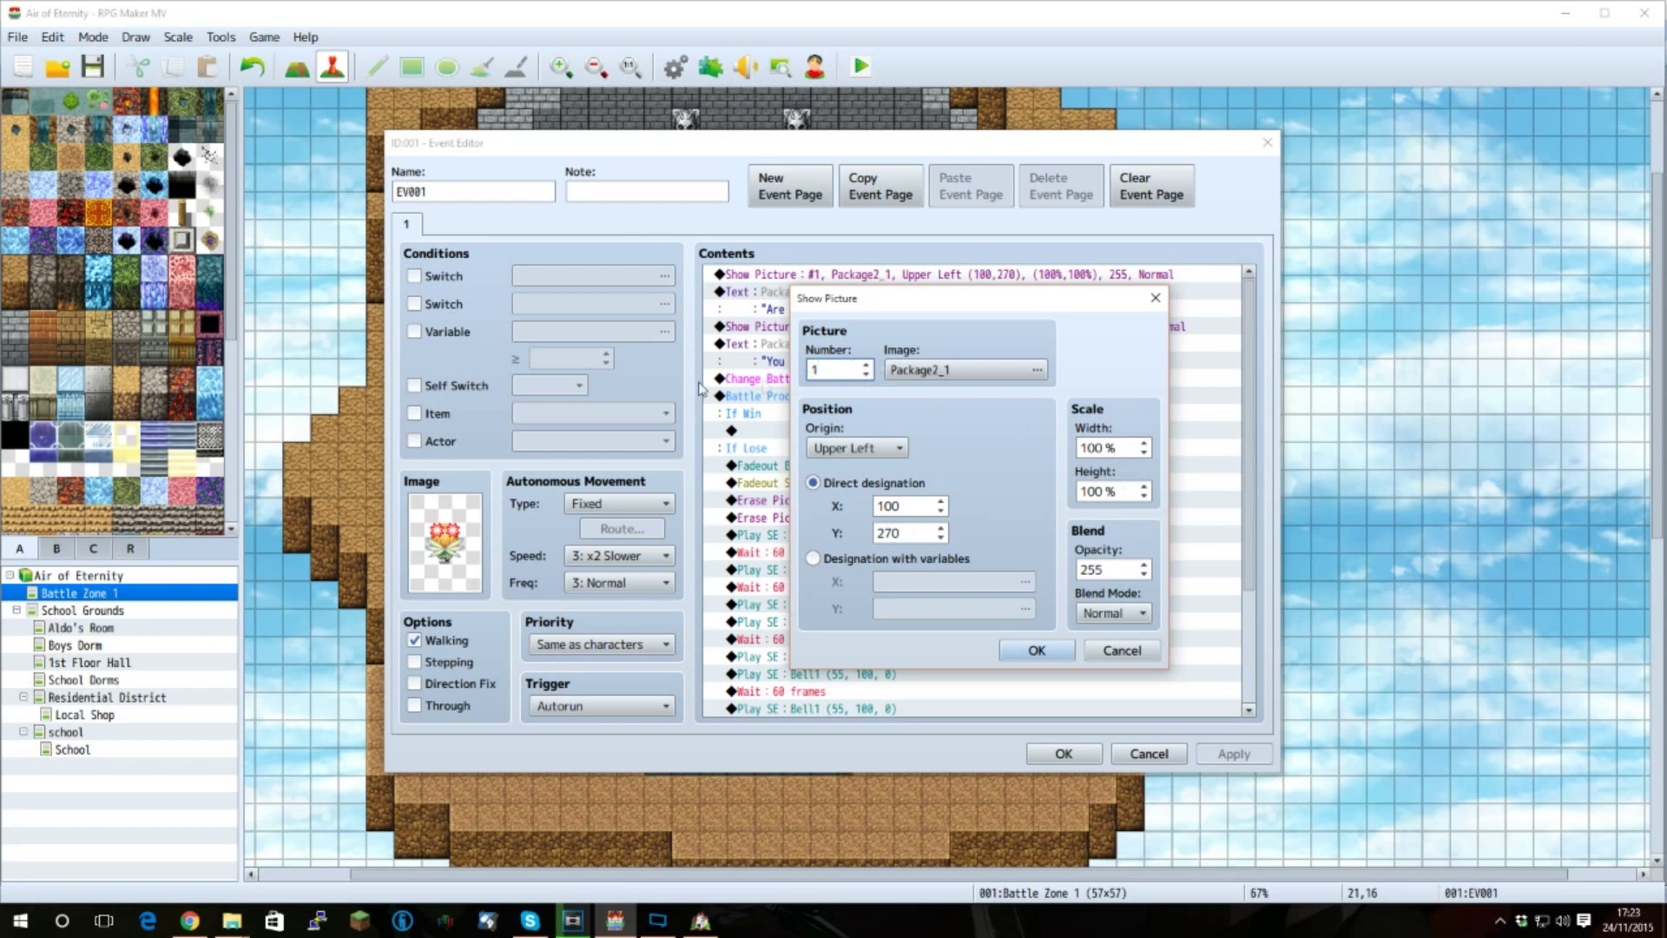
click(1126, 653)
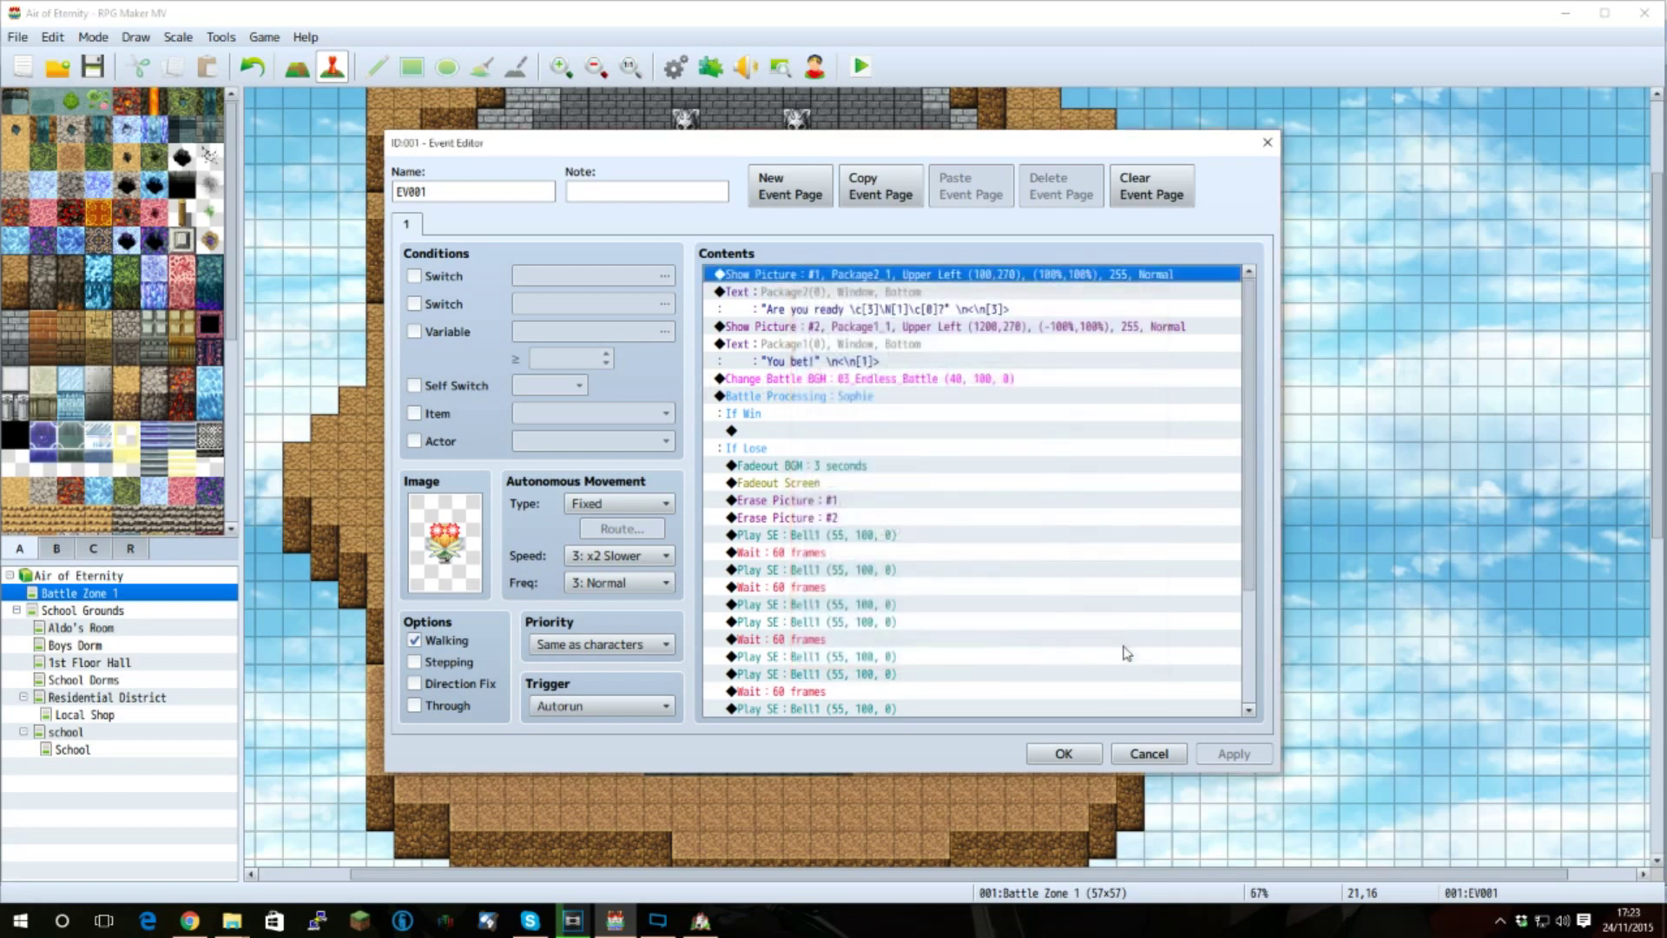
click(900, 292)
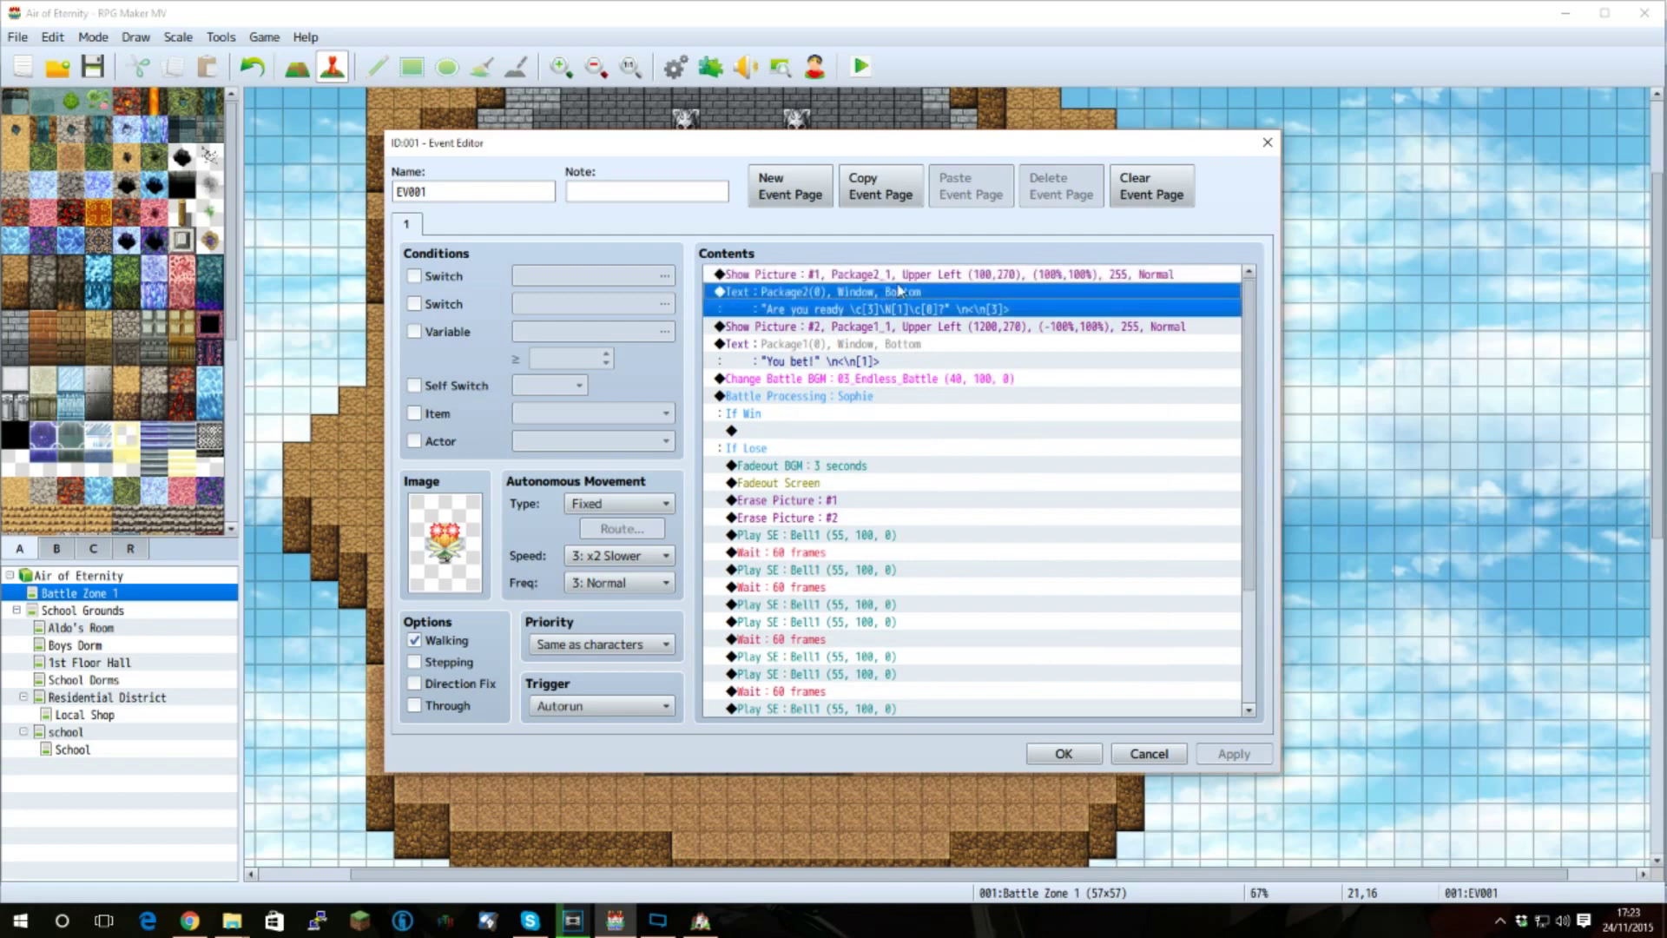
double_click(900, 292)
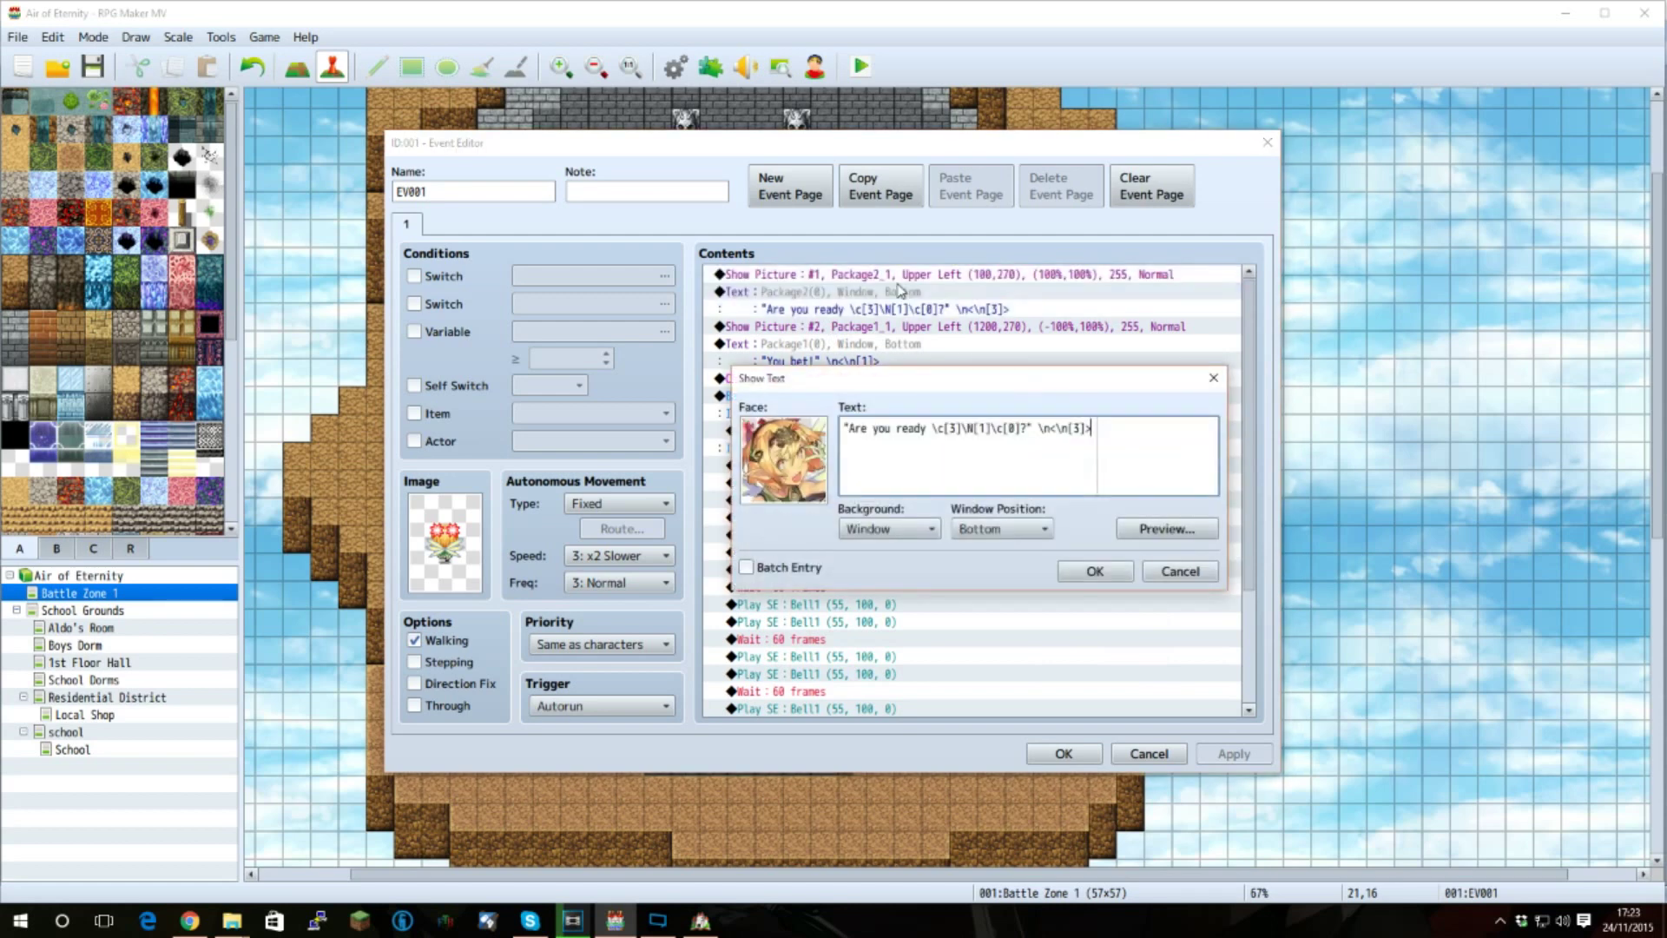
- Examine the message's \c[3], \N[1] and name-box control codes without editing them
double_click(912, 428)
drag(912, 428, 963, 425)
click(933, 428)
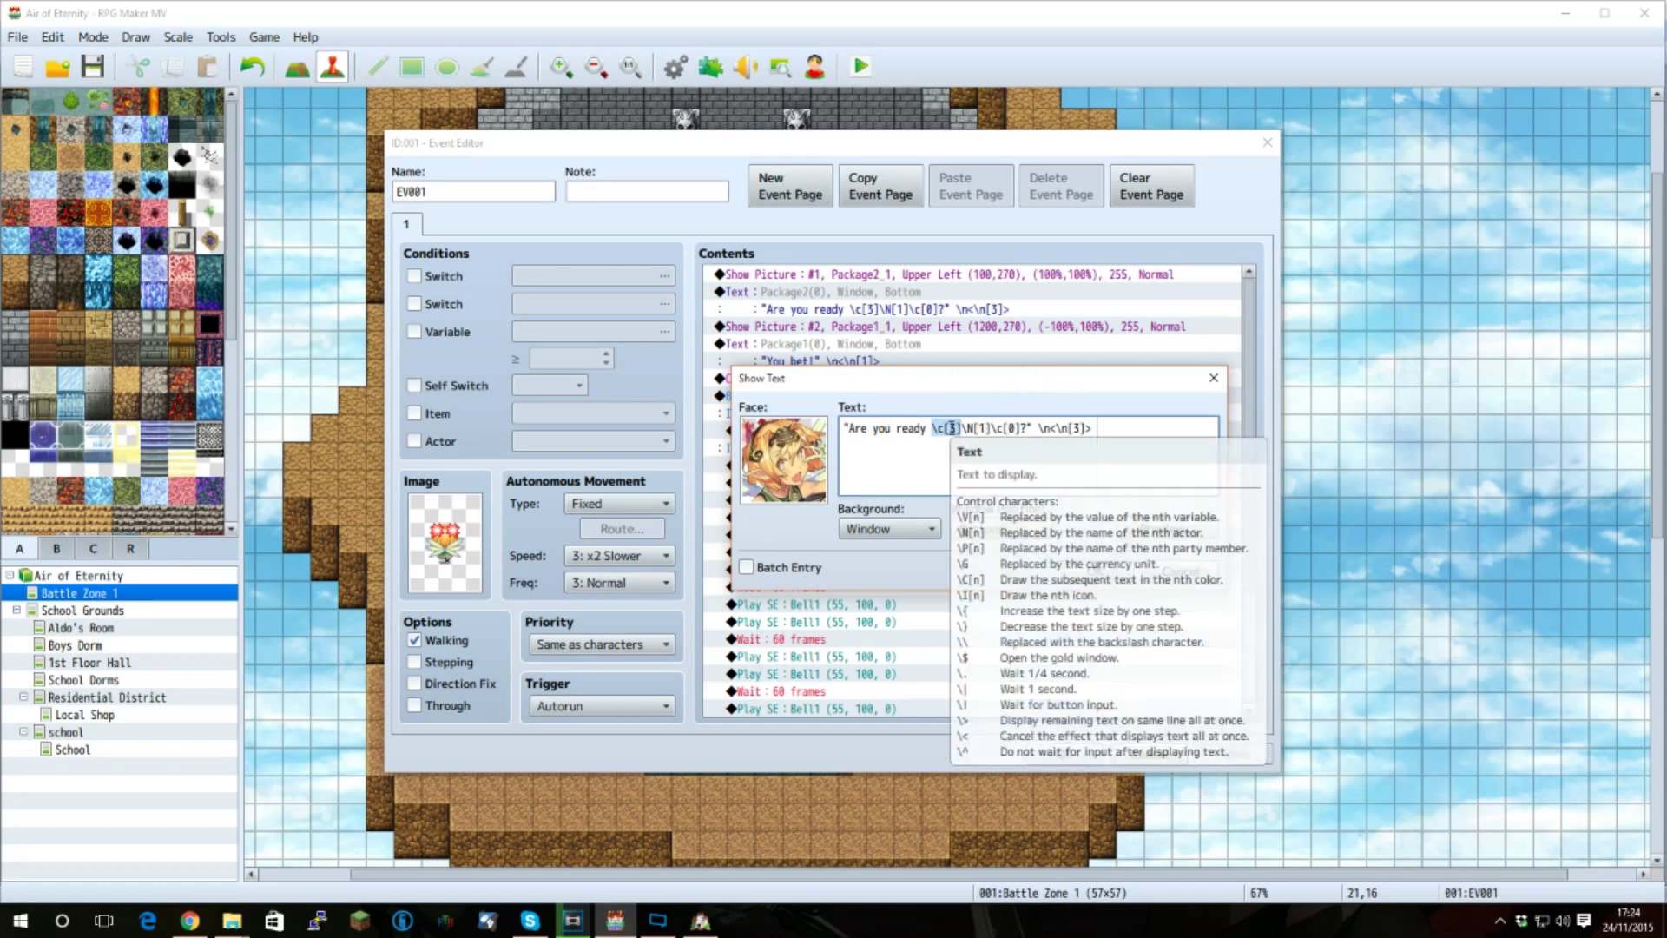
click(962, 428)
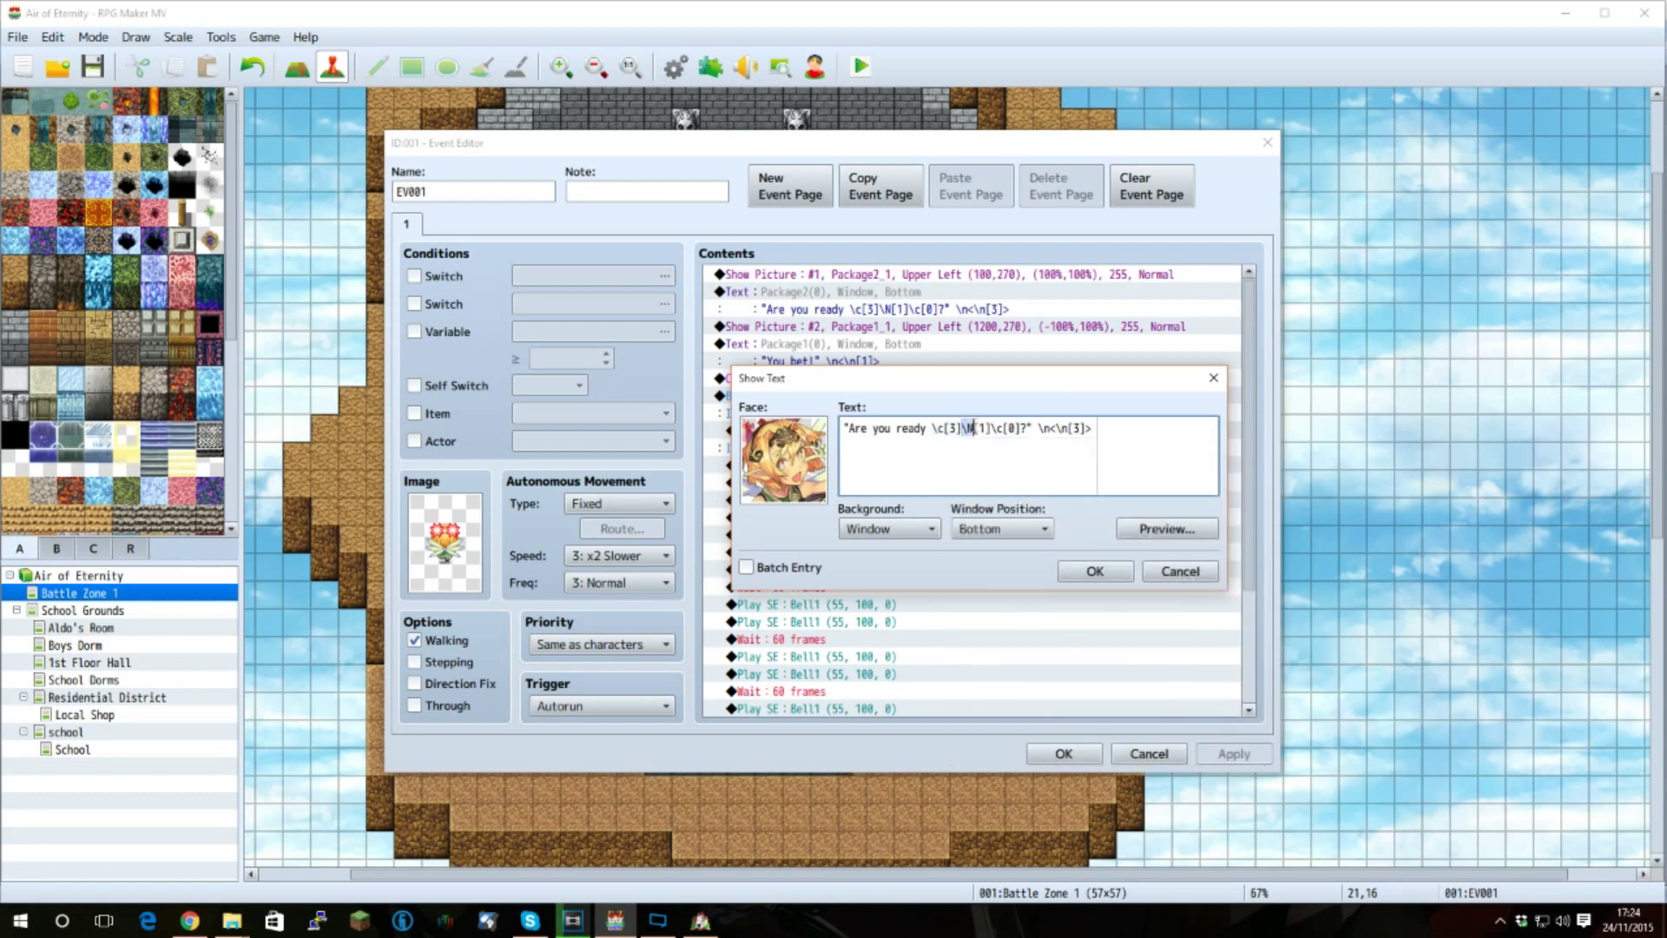
drag(969, 428, 991, 429)
mouse_move(1013, 415)
mouse_move(994, 452)
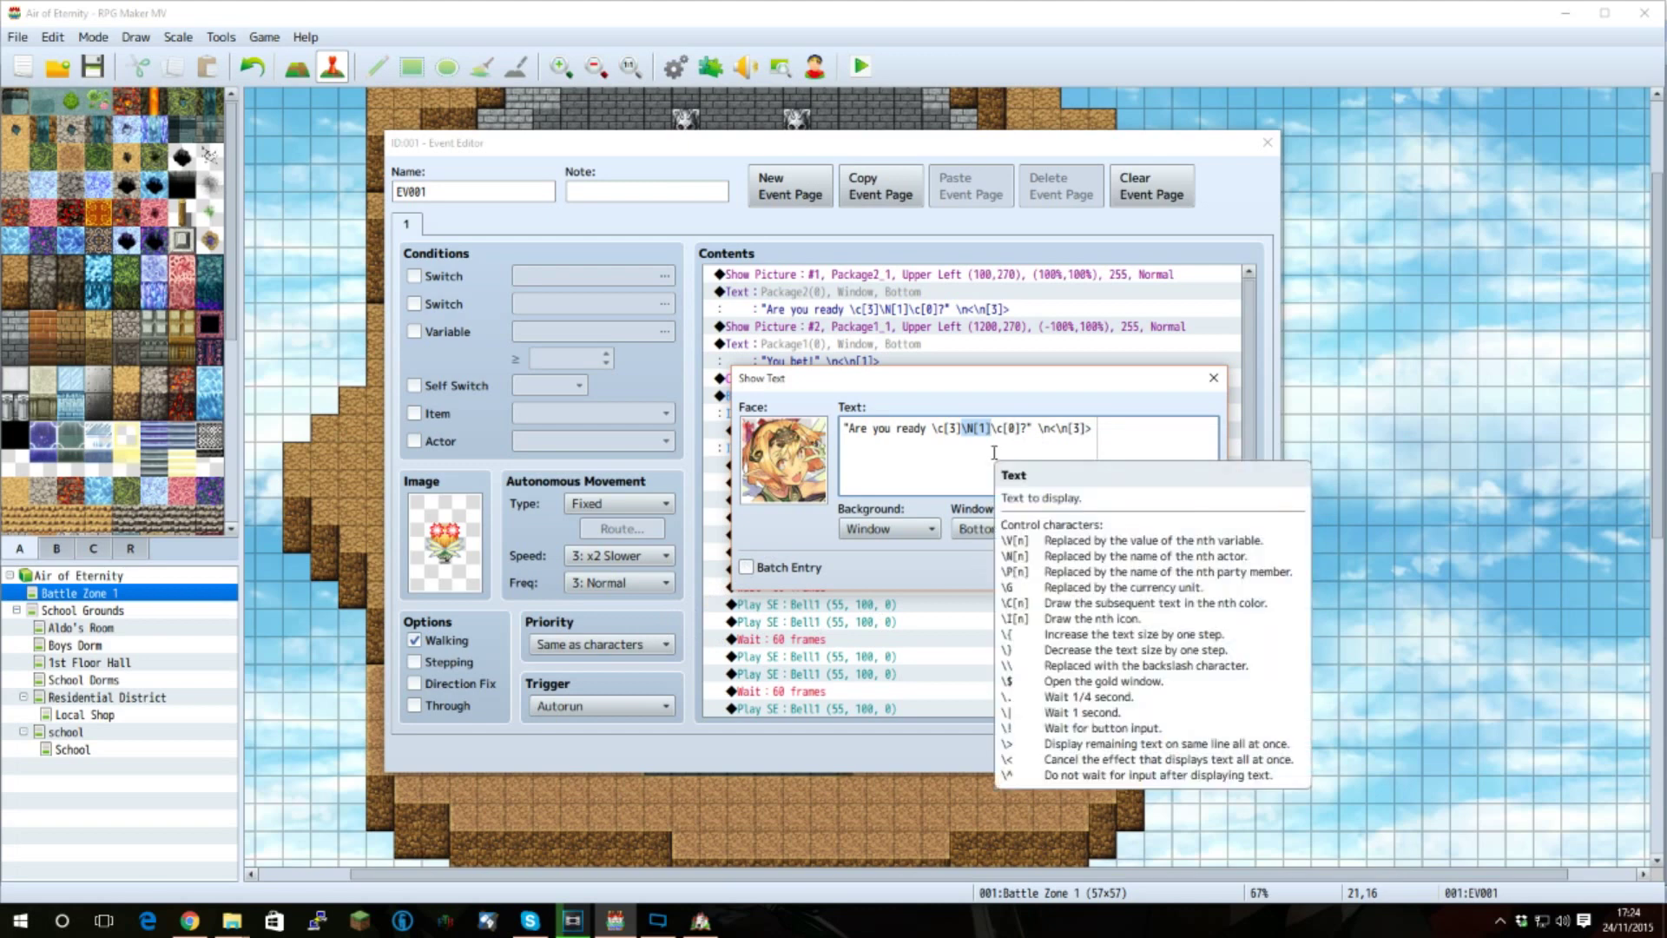
click(1038, 423)
drag(1039, 423, 1092, 426)
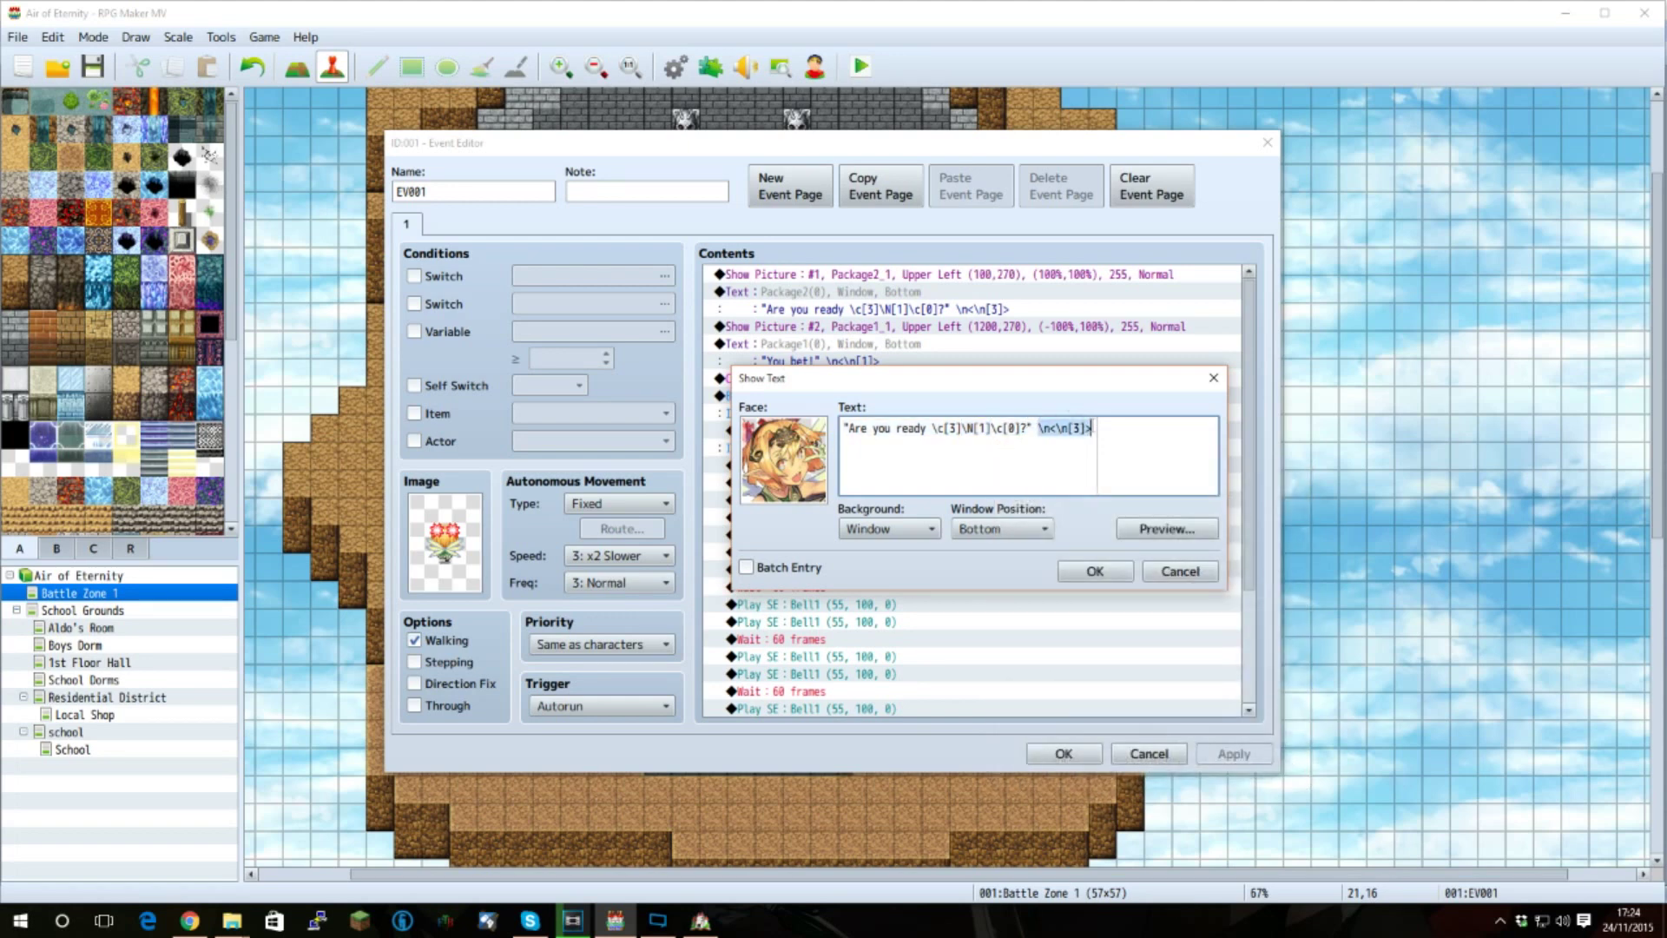
click(1050, 427)
- Preview the 'Are you ready Aldo?' message in game style, then cancel the Show Text dialog
click(1148, 531)
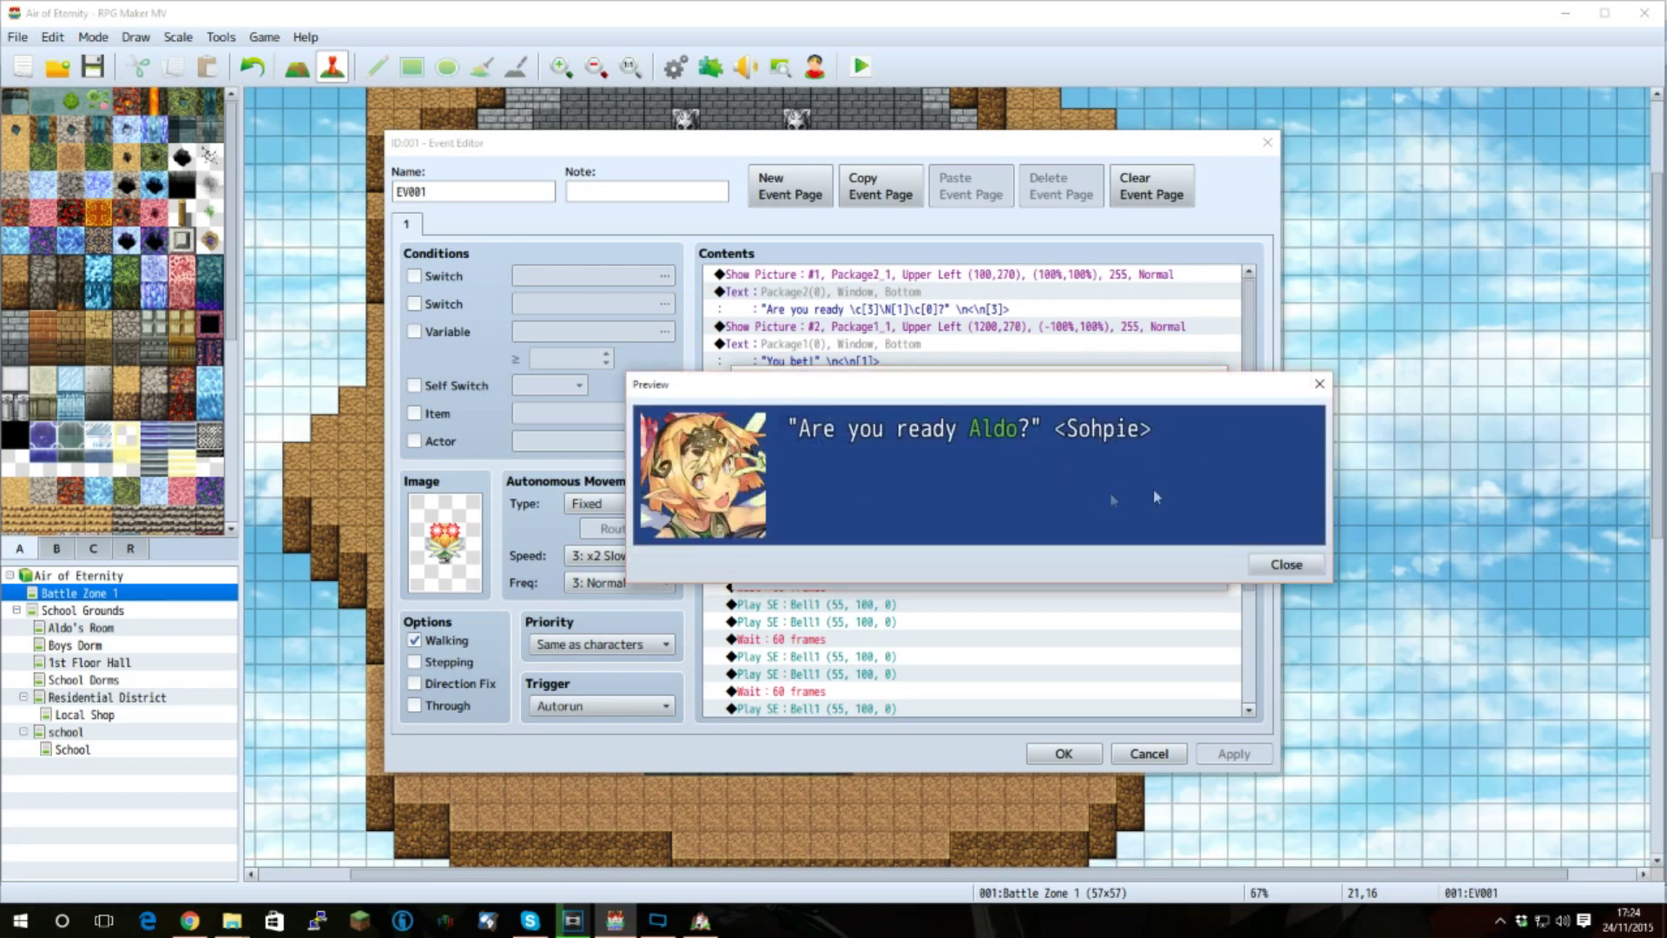
click(1273, 566)
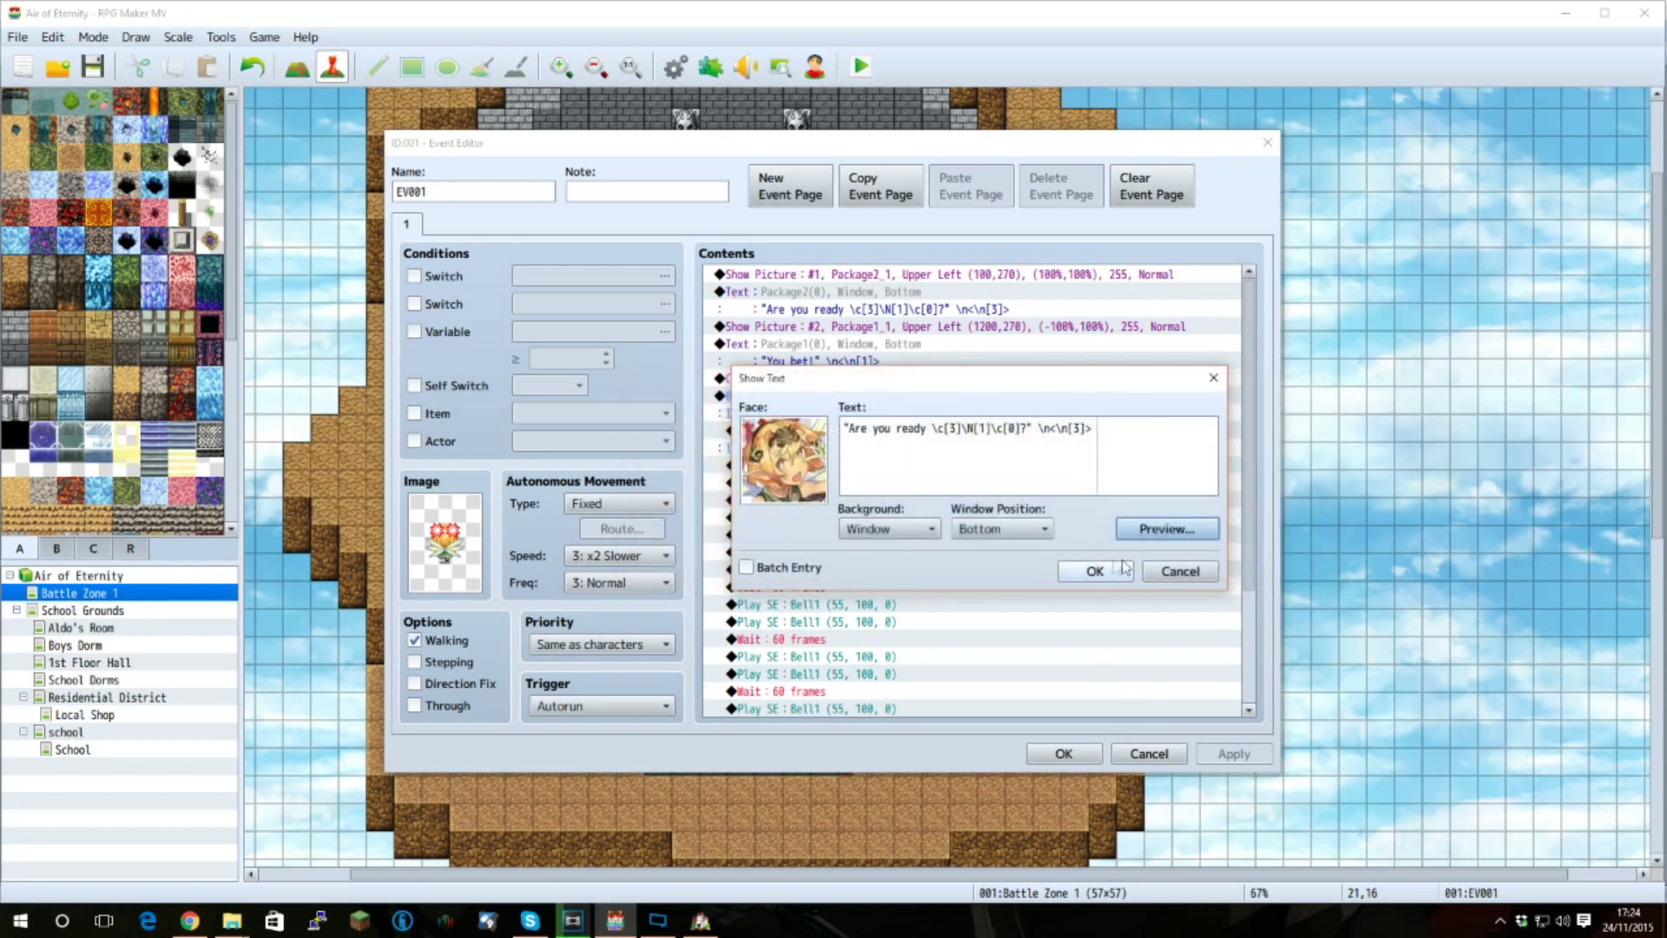
click(1178, 571)
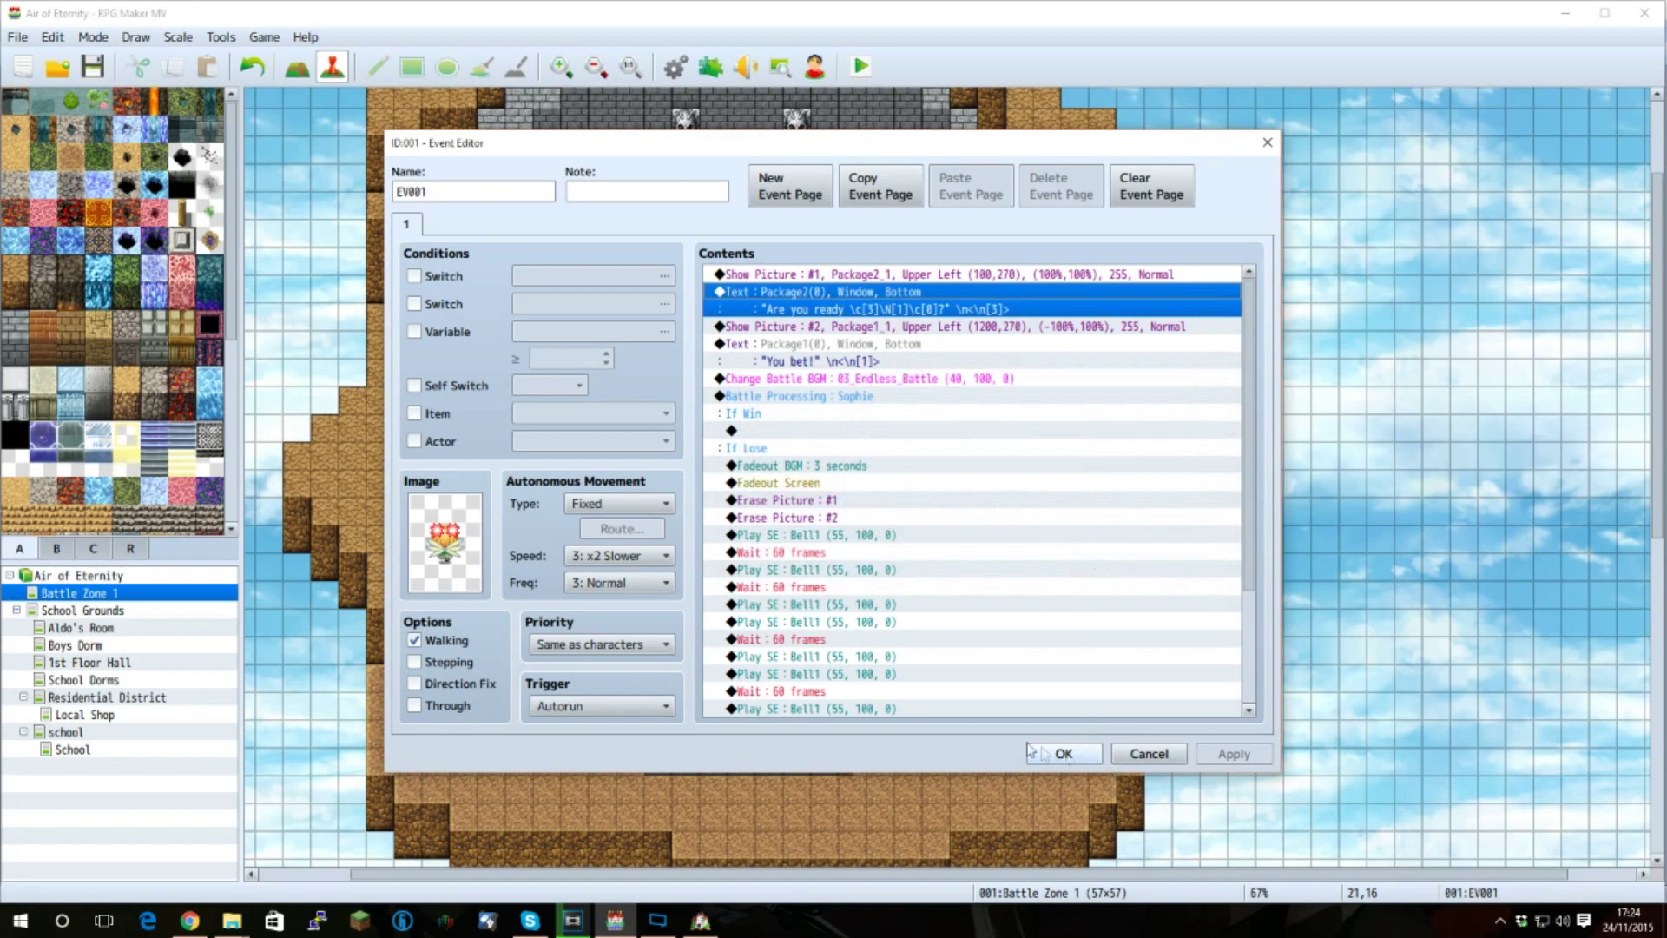
- Close EV001, save, and playtest a New Game through Aldo's 'You bet!' reply, then close the test window
click(1058, 752)
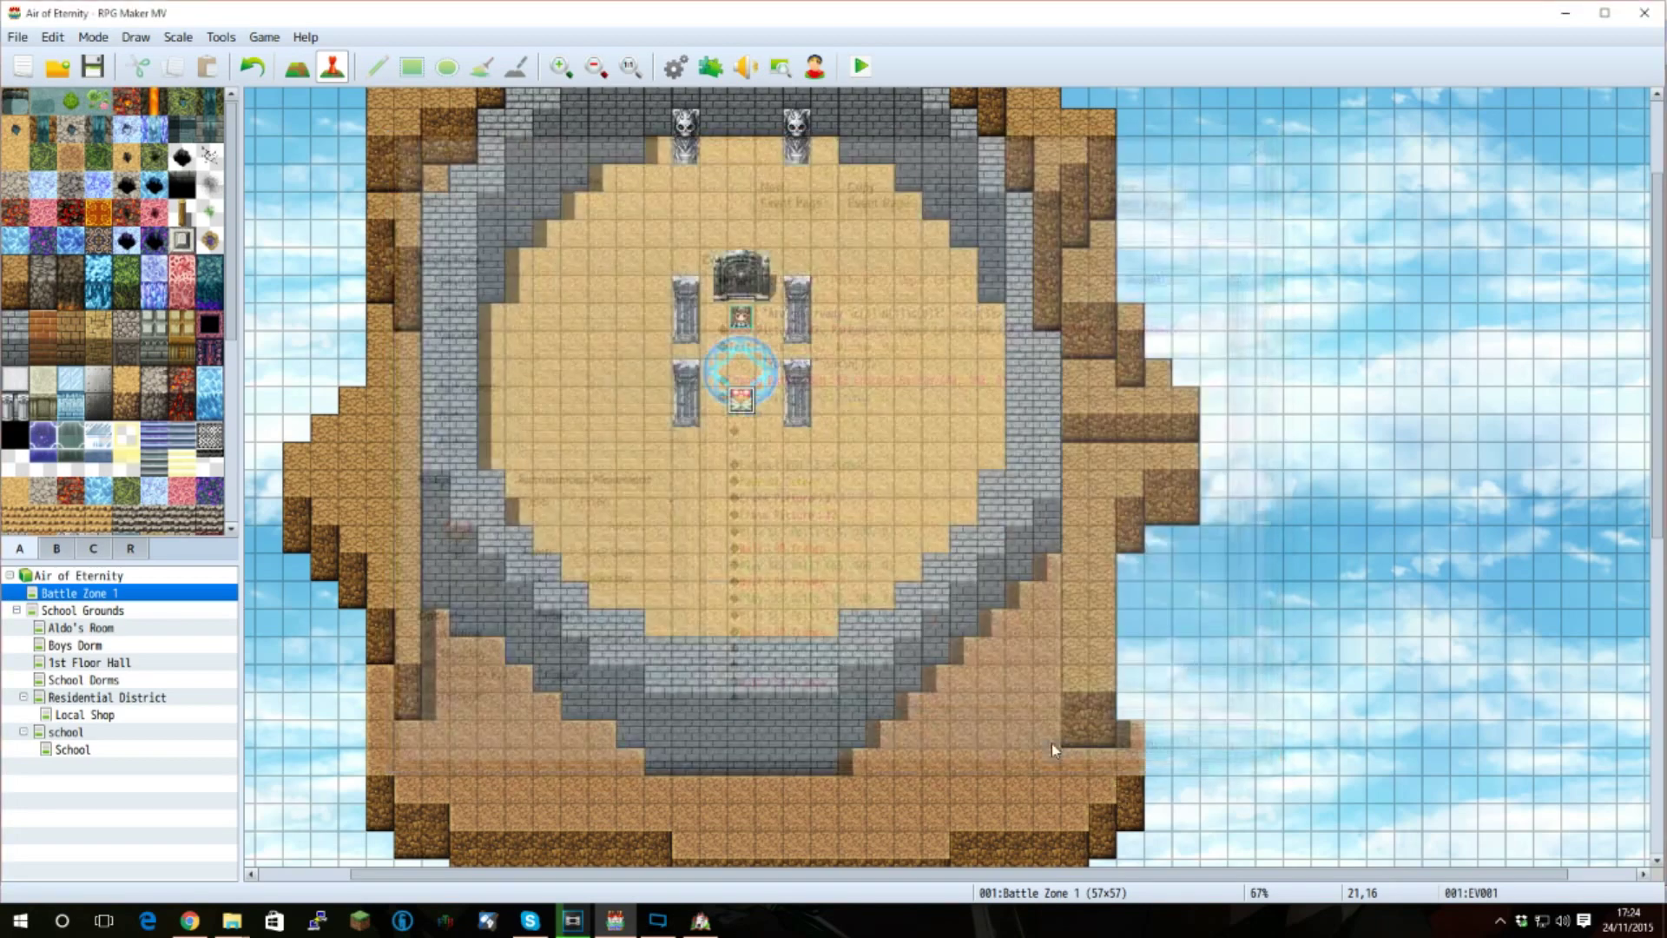
click(860, 66)
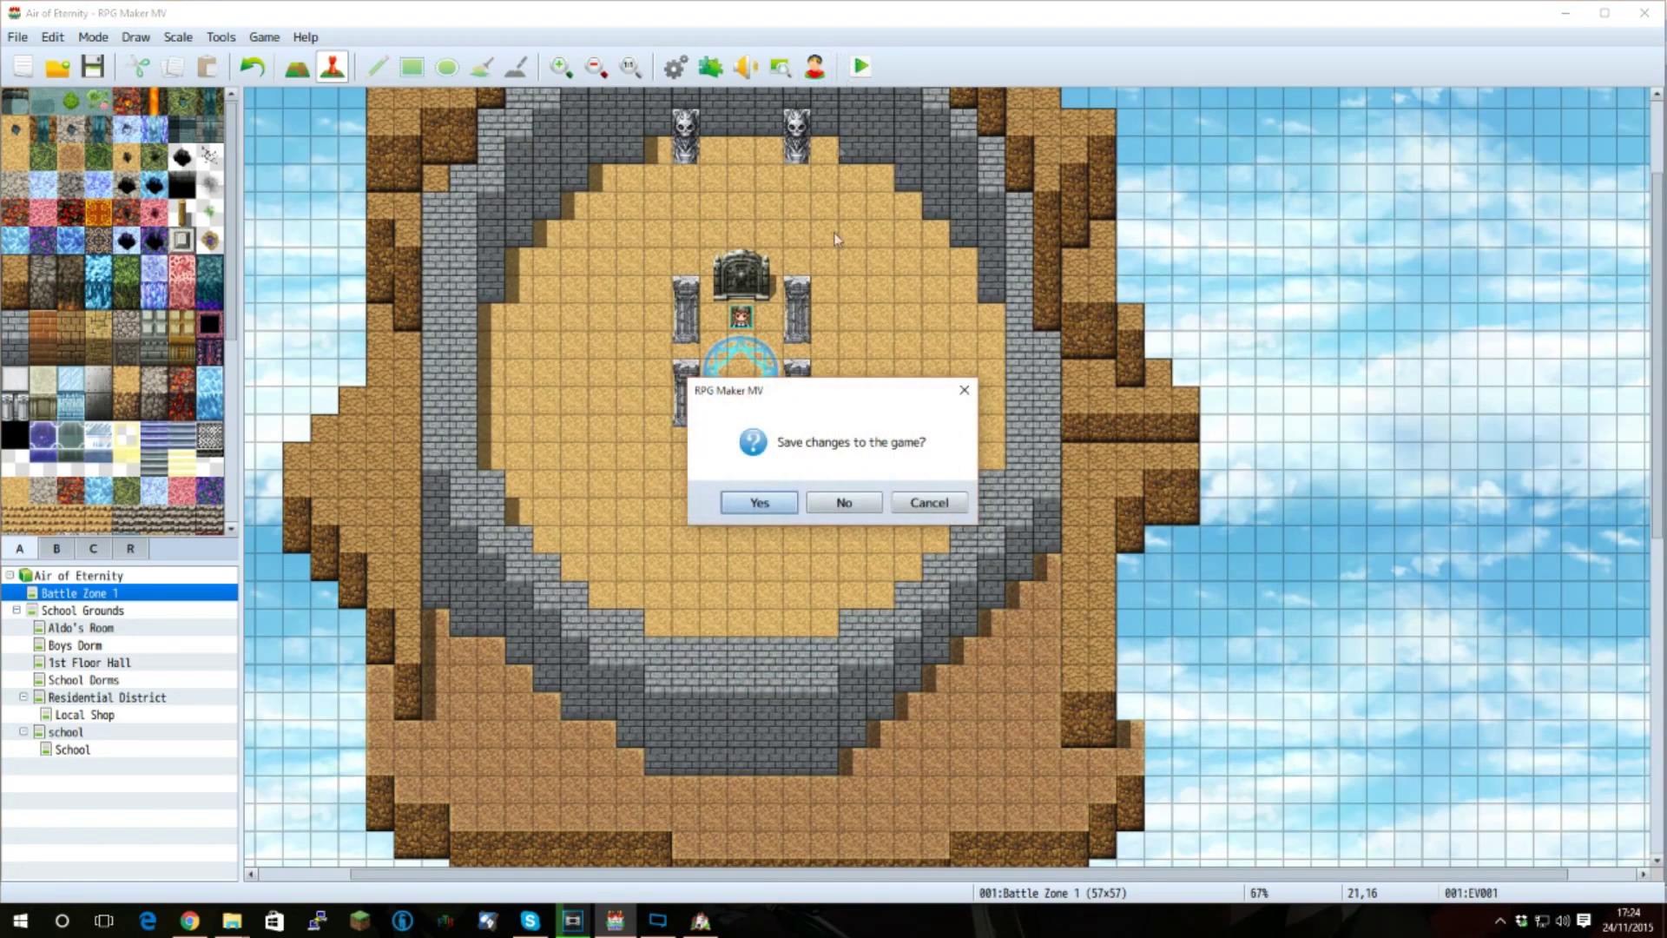
click(731, 503)
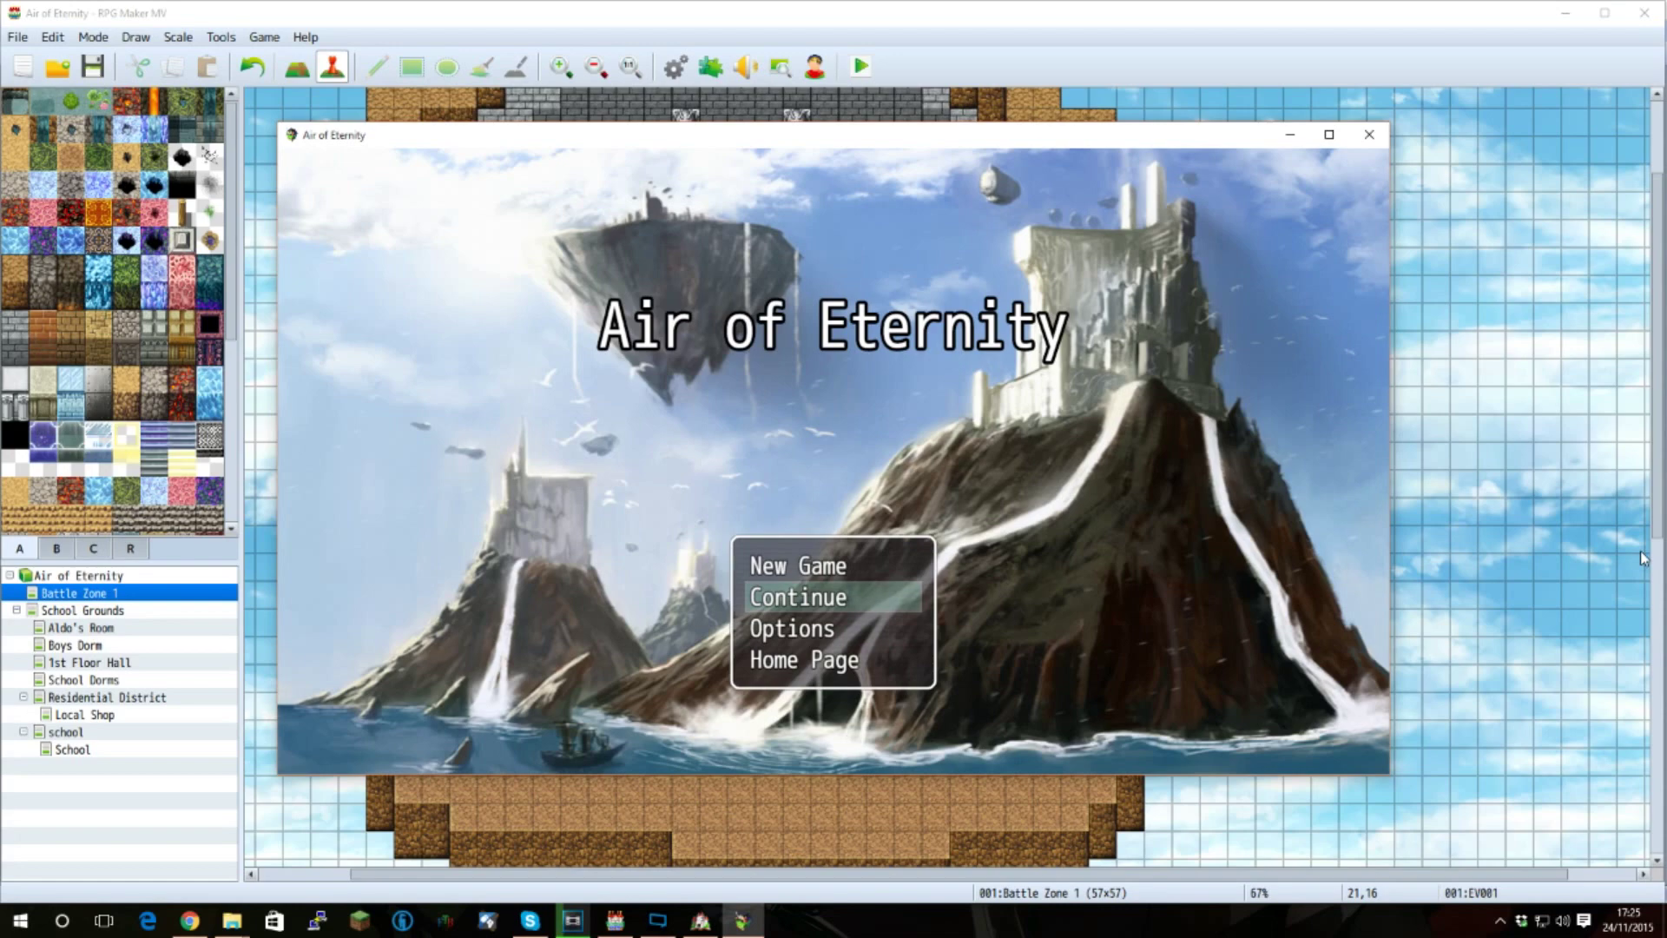
click(884, 565)
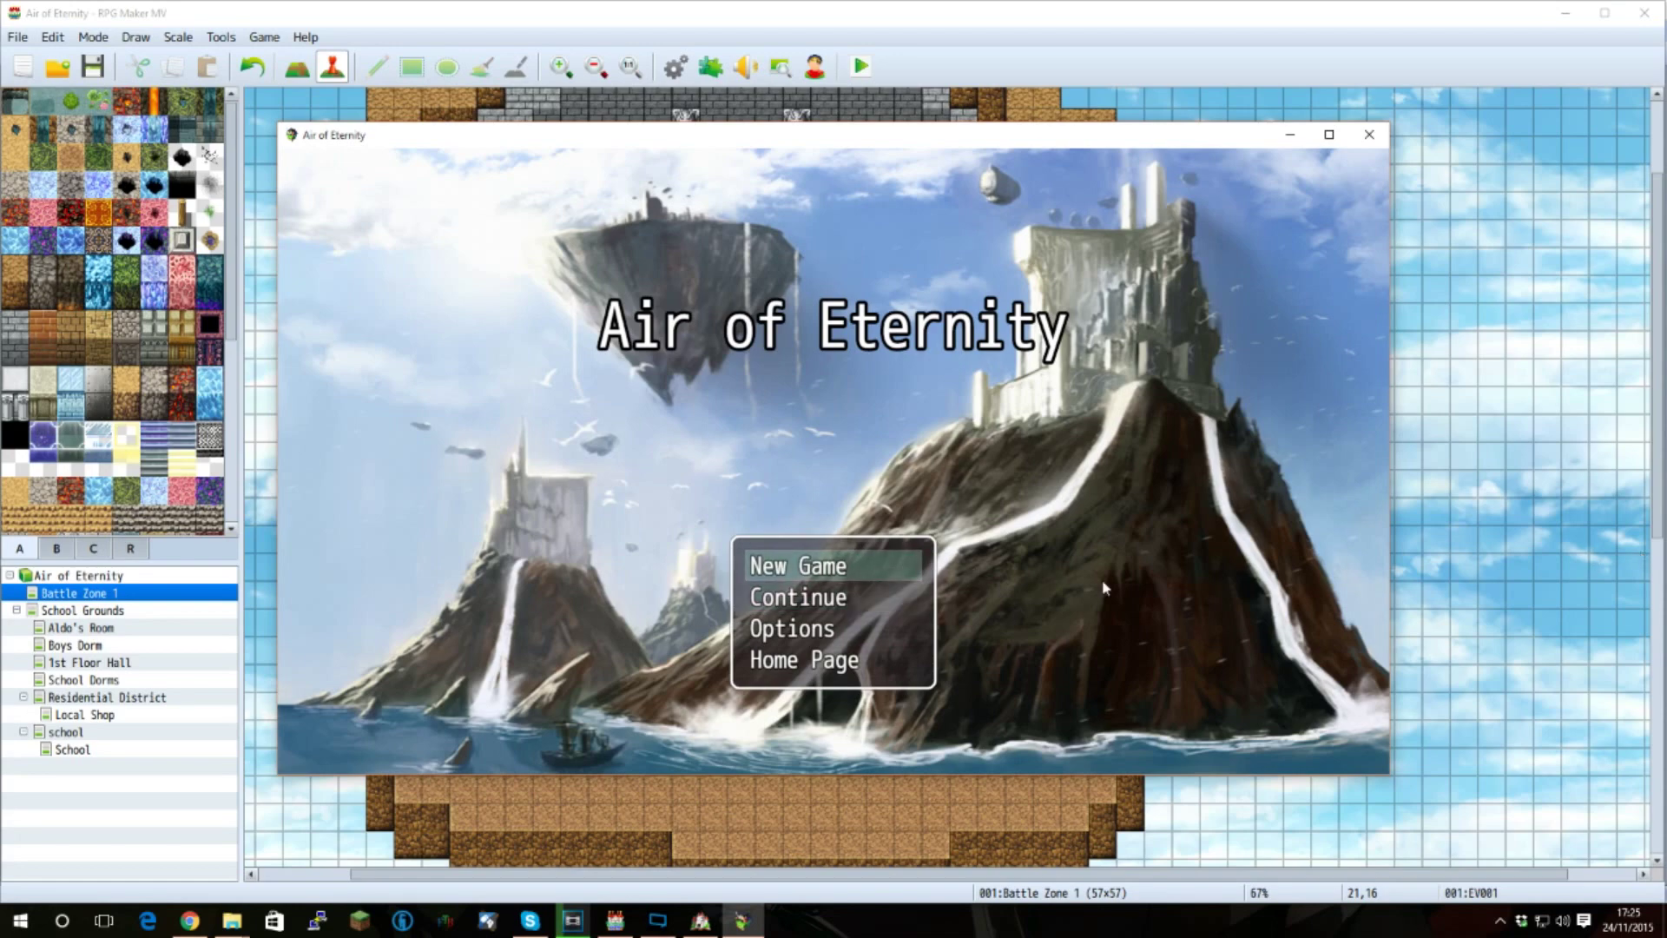
key(Return)
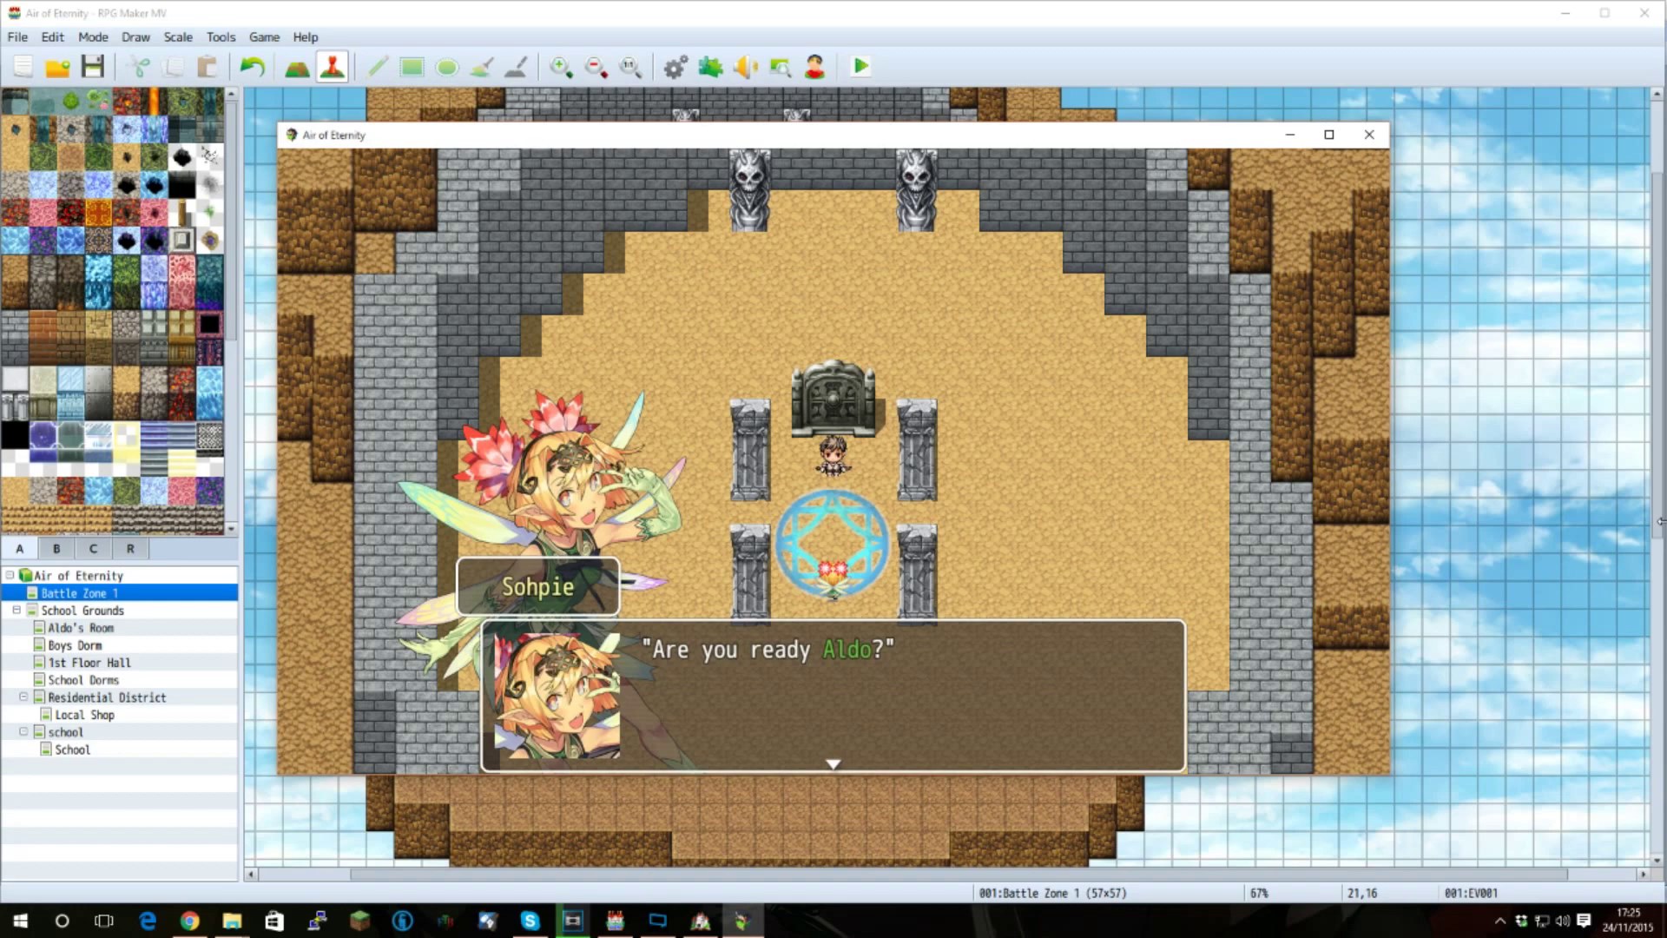
key(Return)
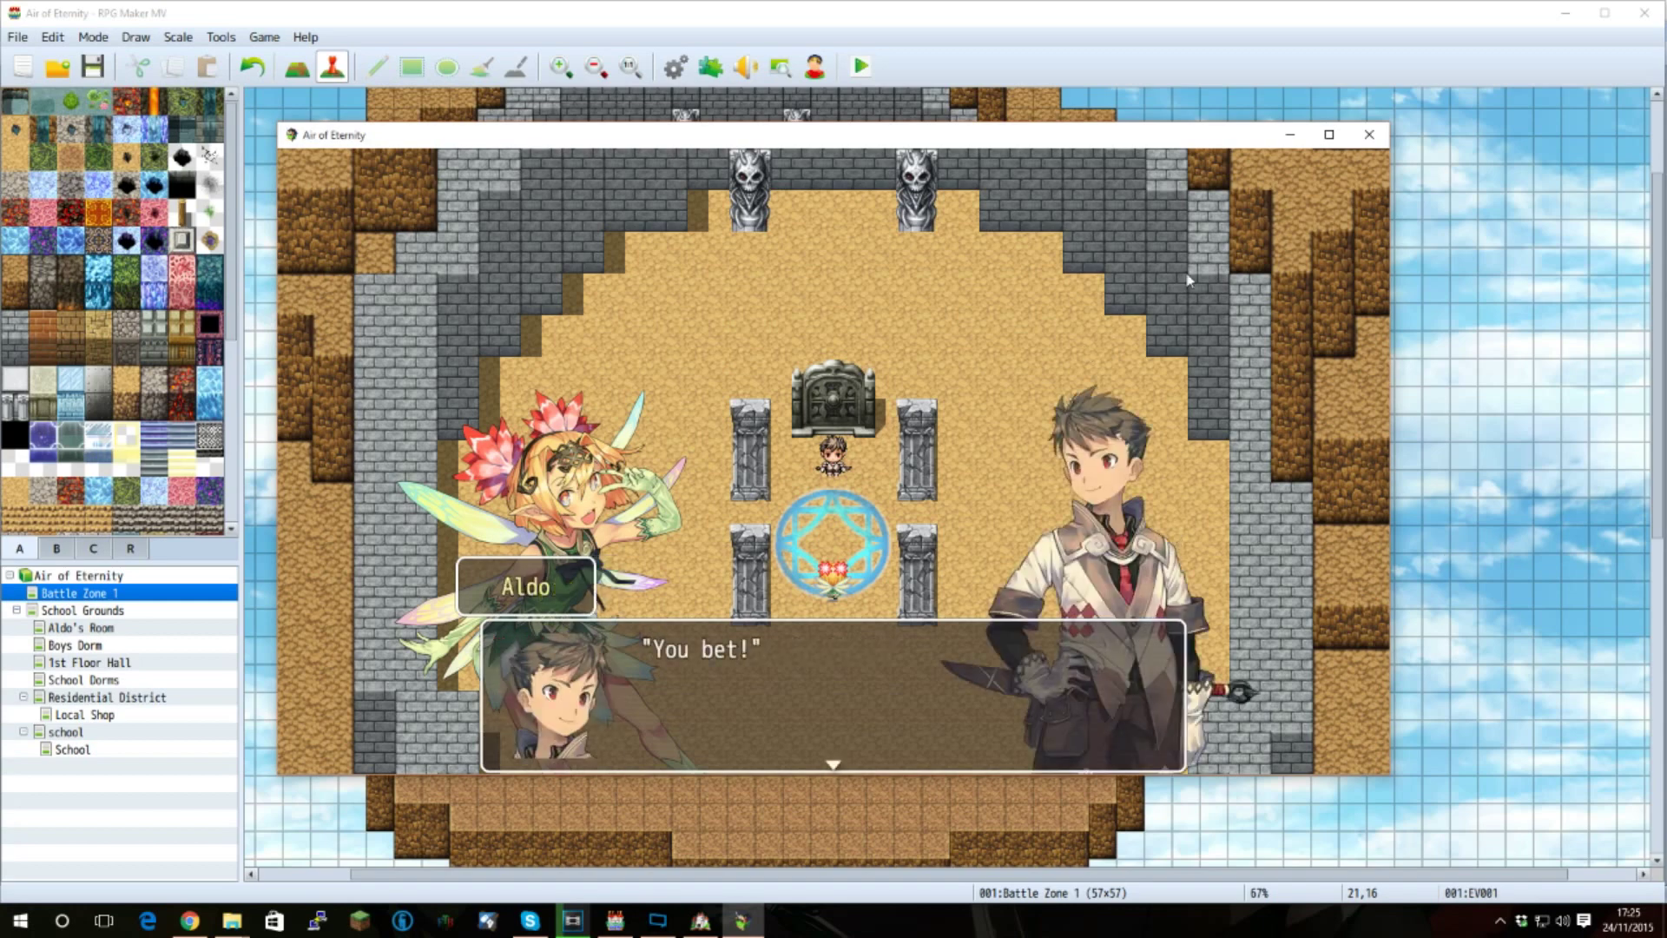
click(1369, 134)
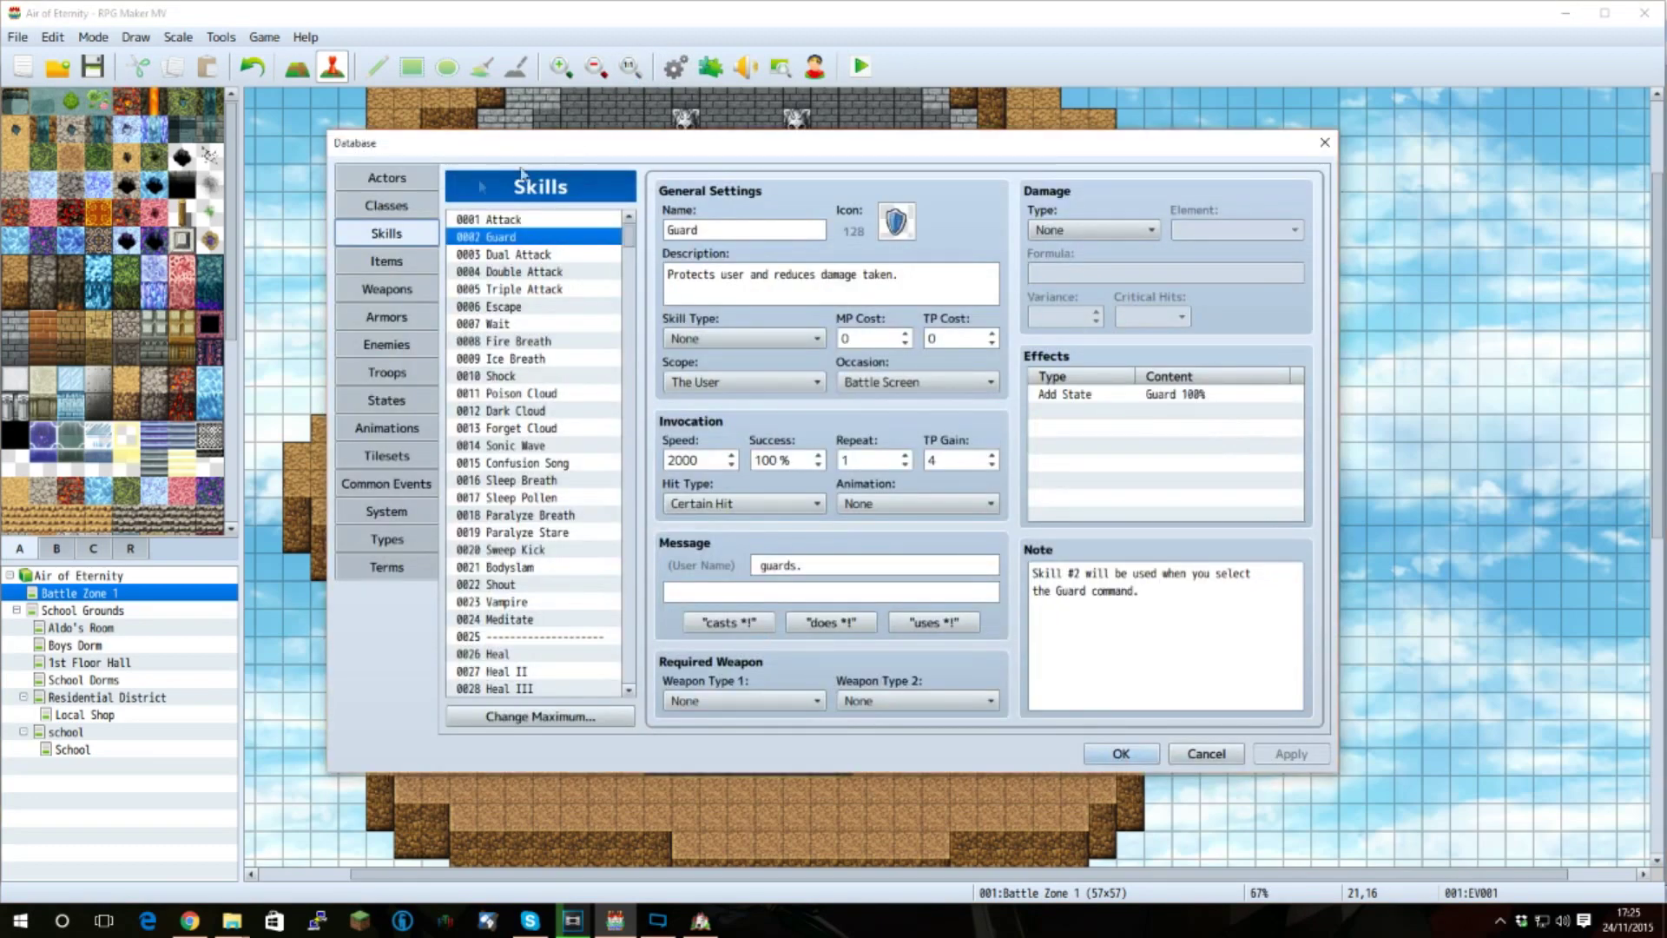
click(1325, 142)
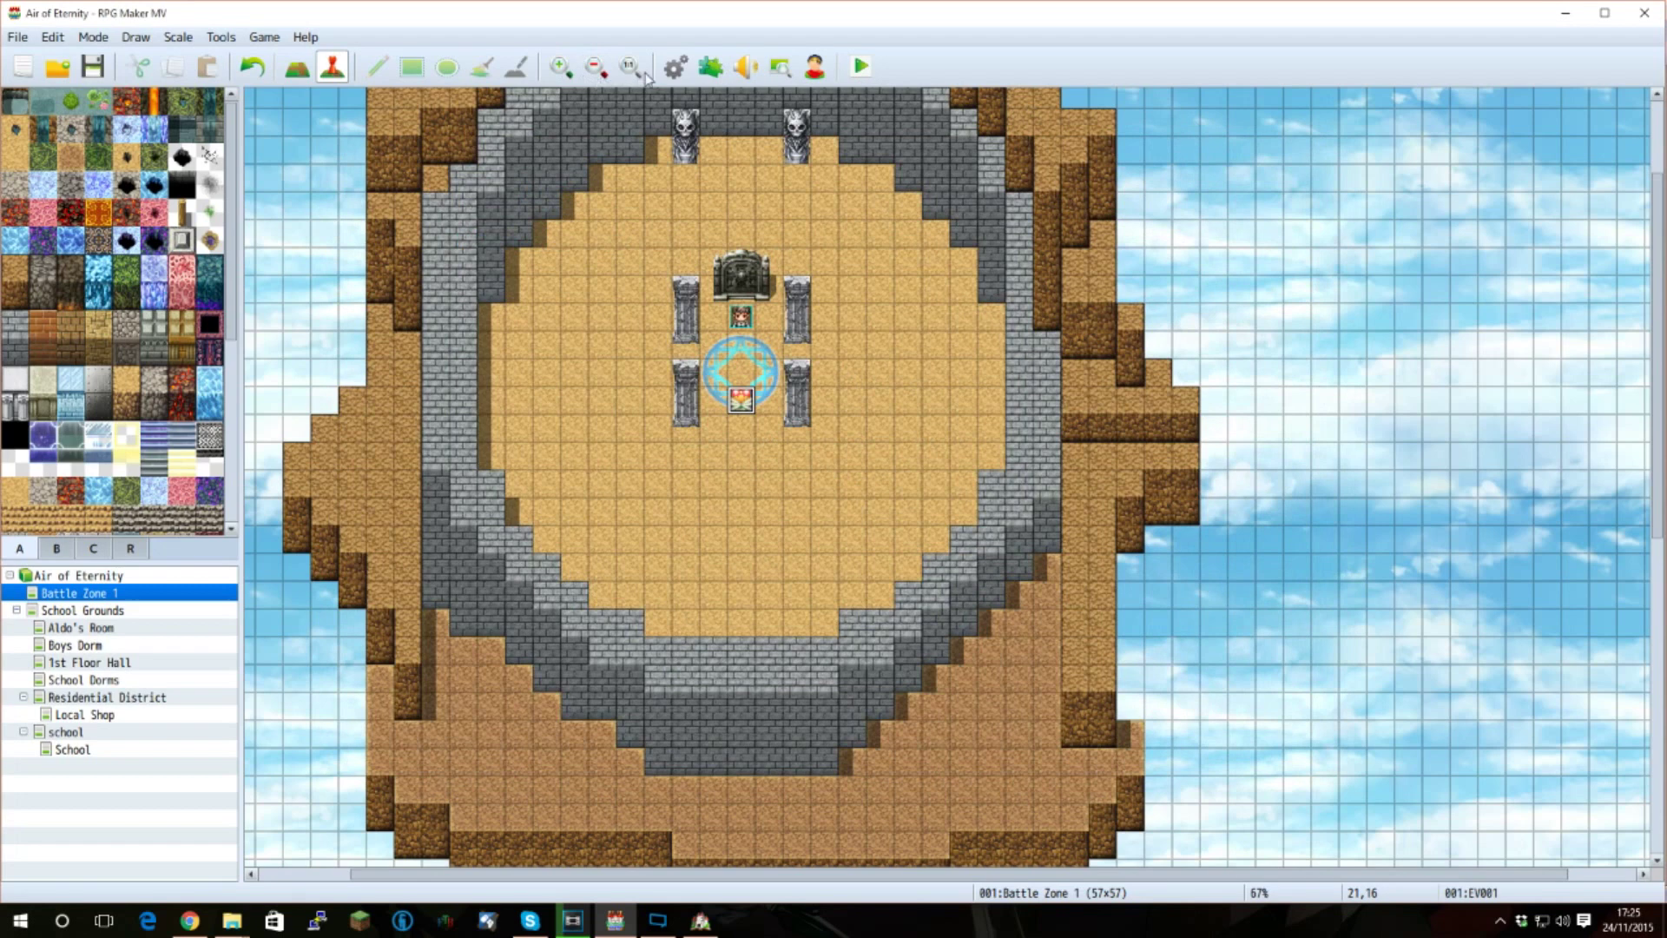
- Open Plugin Manager and scroll through the YEP_MessageCore plugin's parameters
click(711, 69)
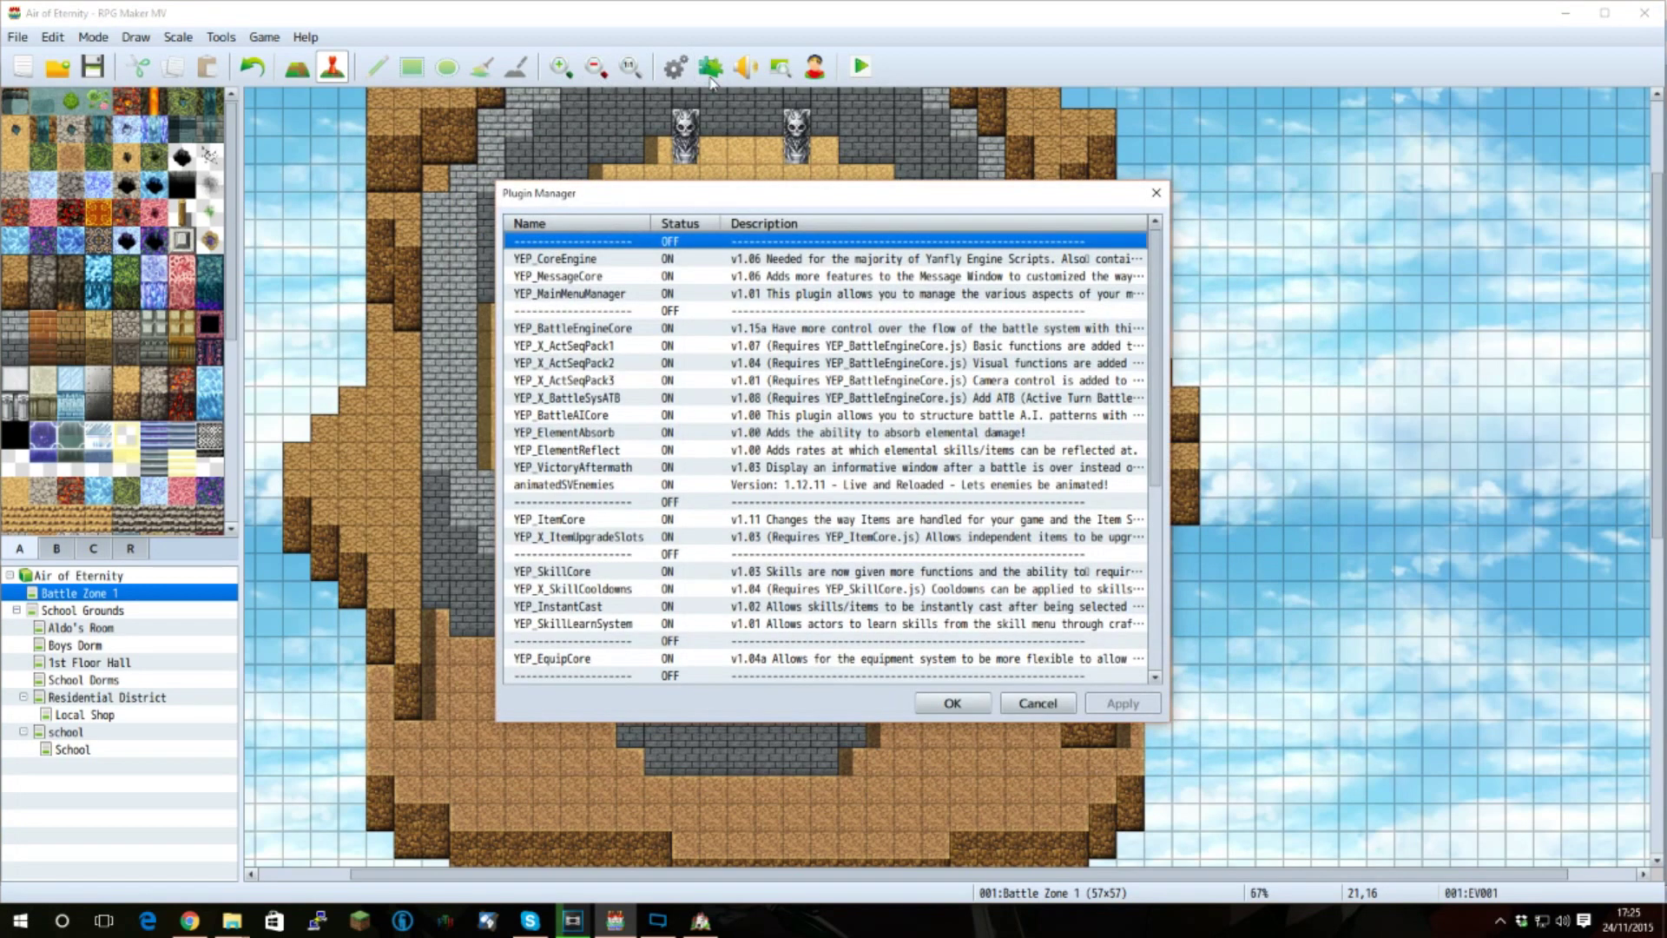
click(597, 278)
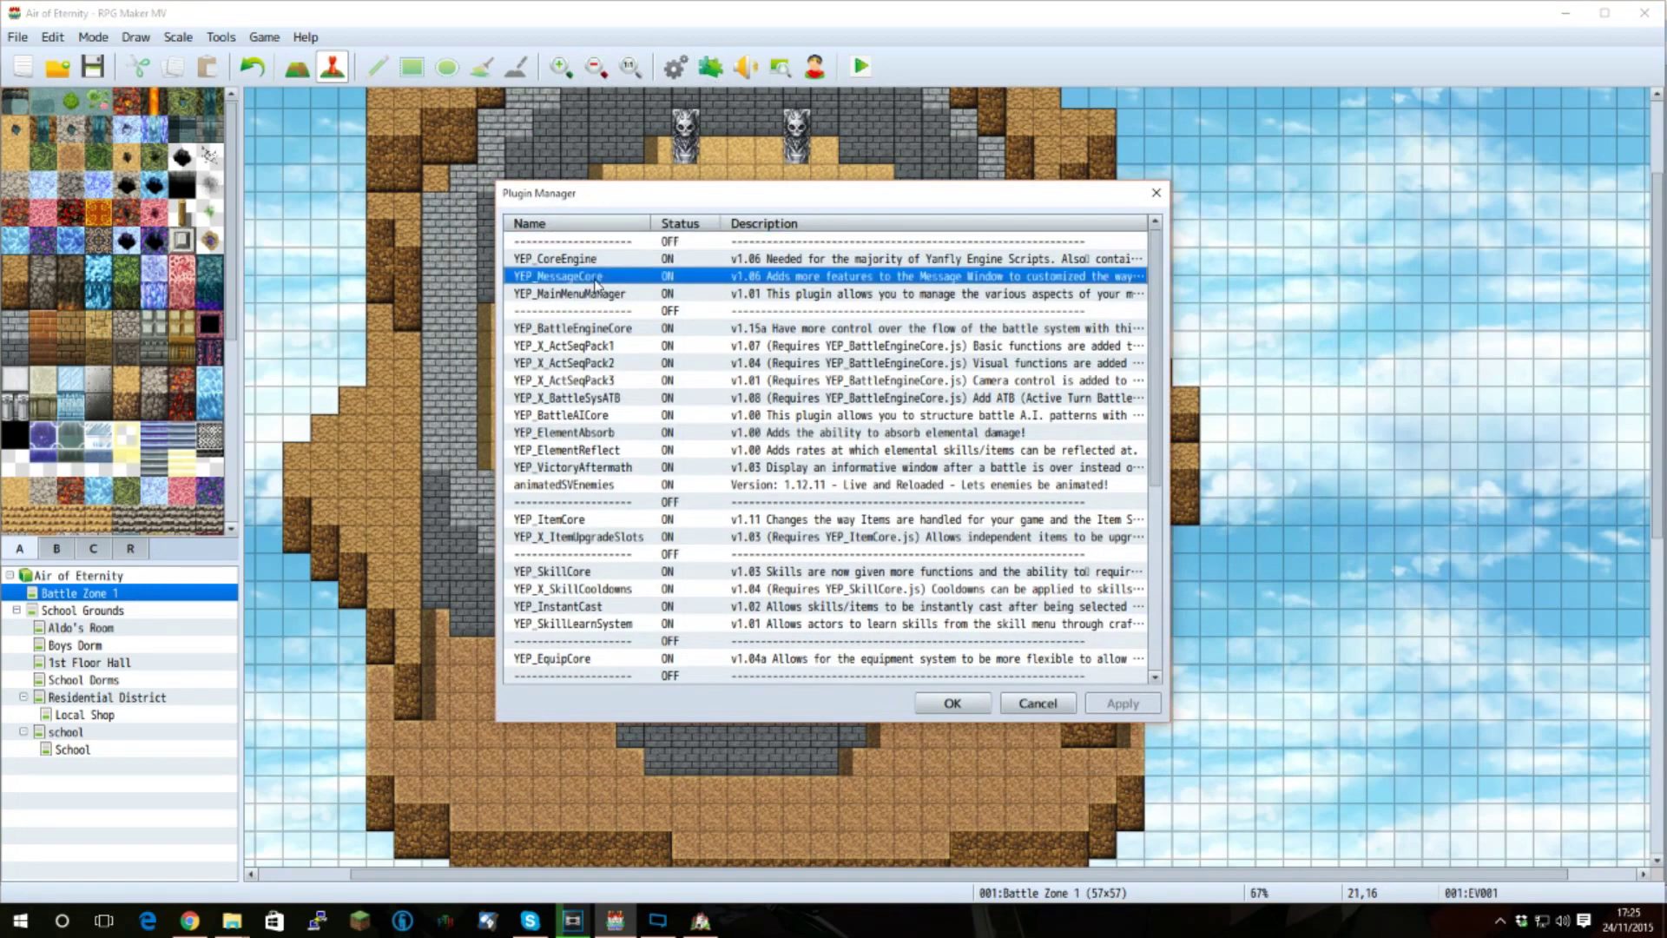
double_click(597, 278)
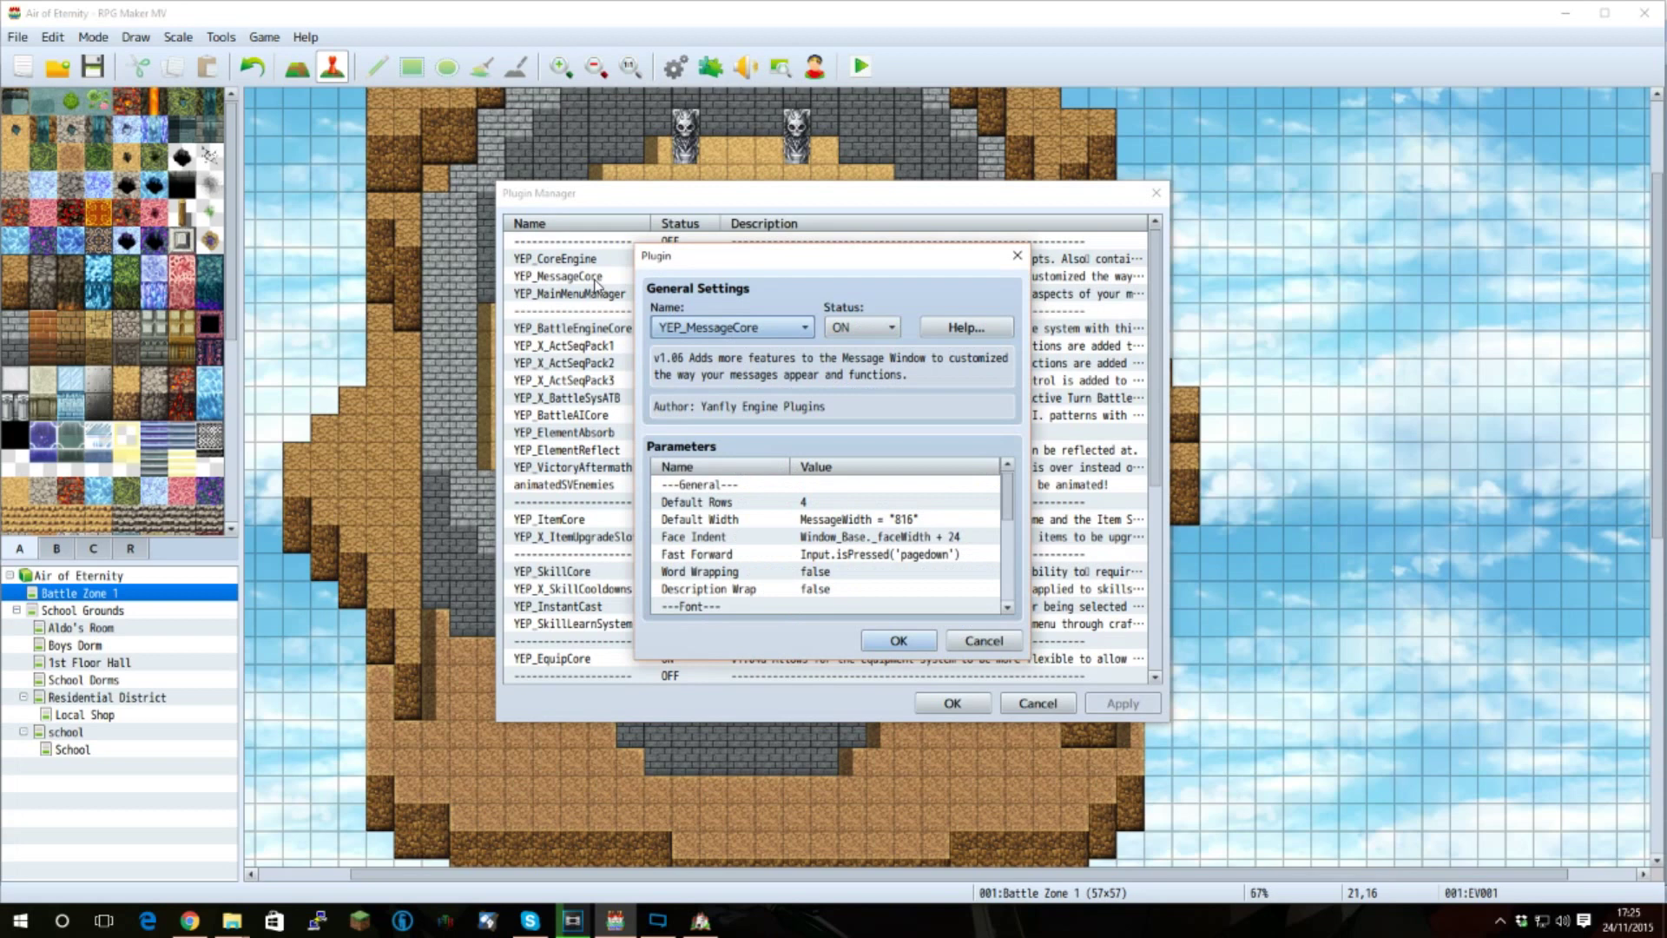
scroll(857, 576, down, 2)
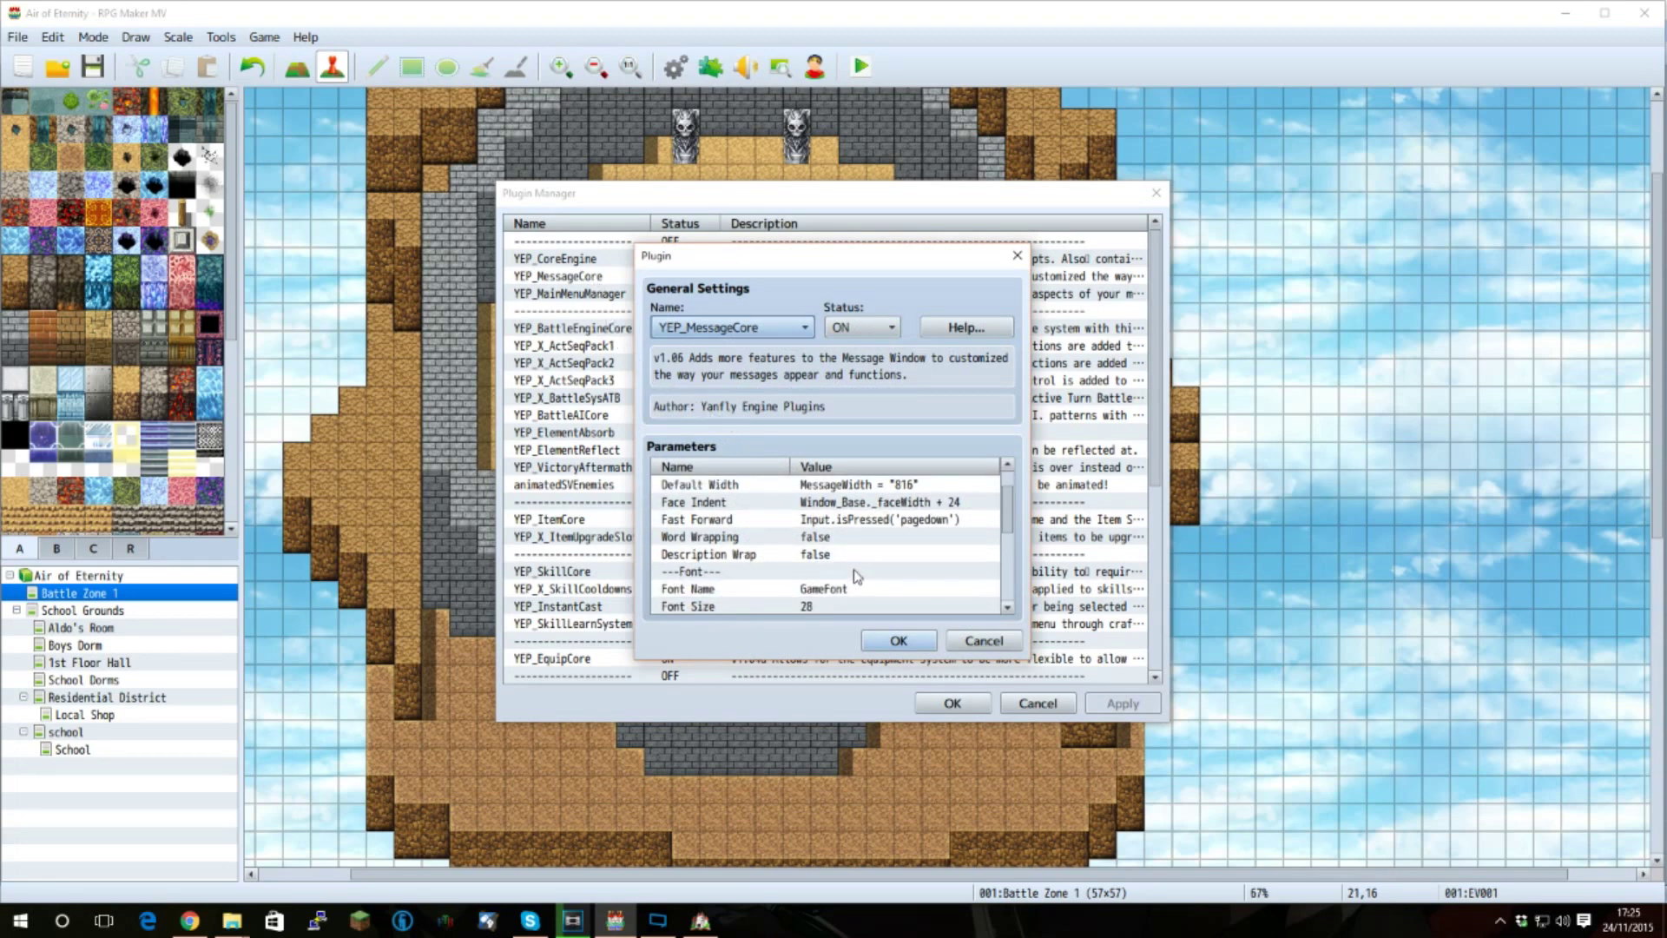
scroll(857, 576, down, 2)
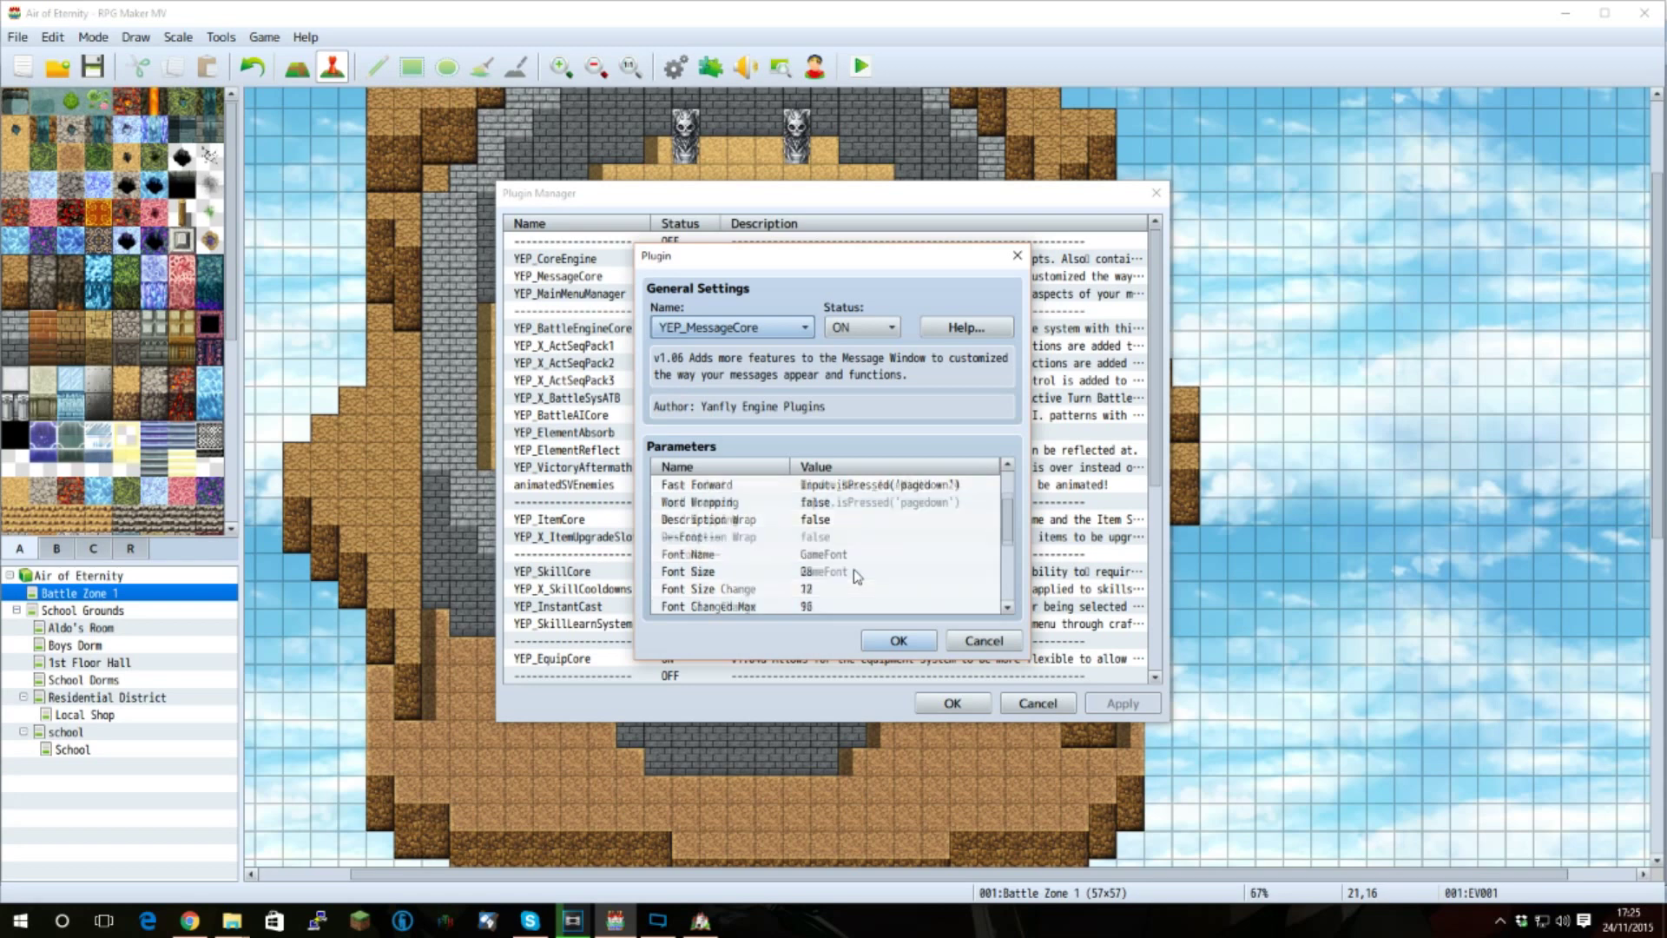
scroll(858, 576, up, 4)
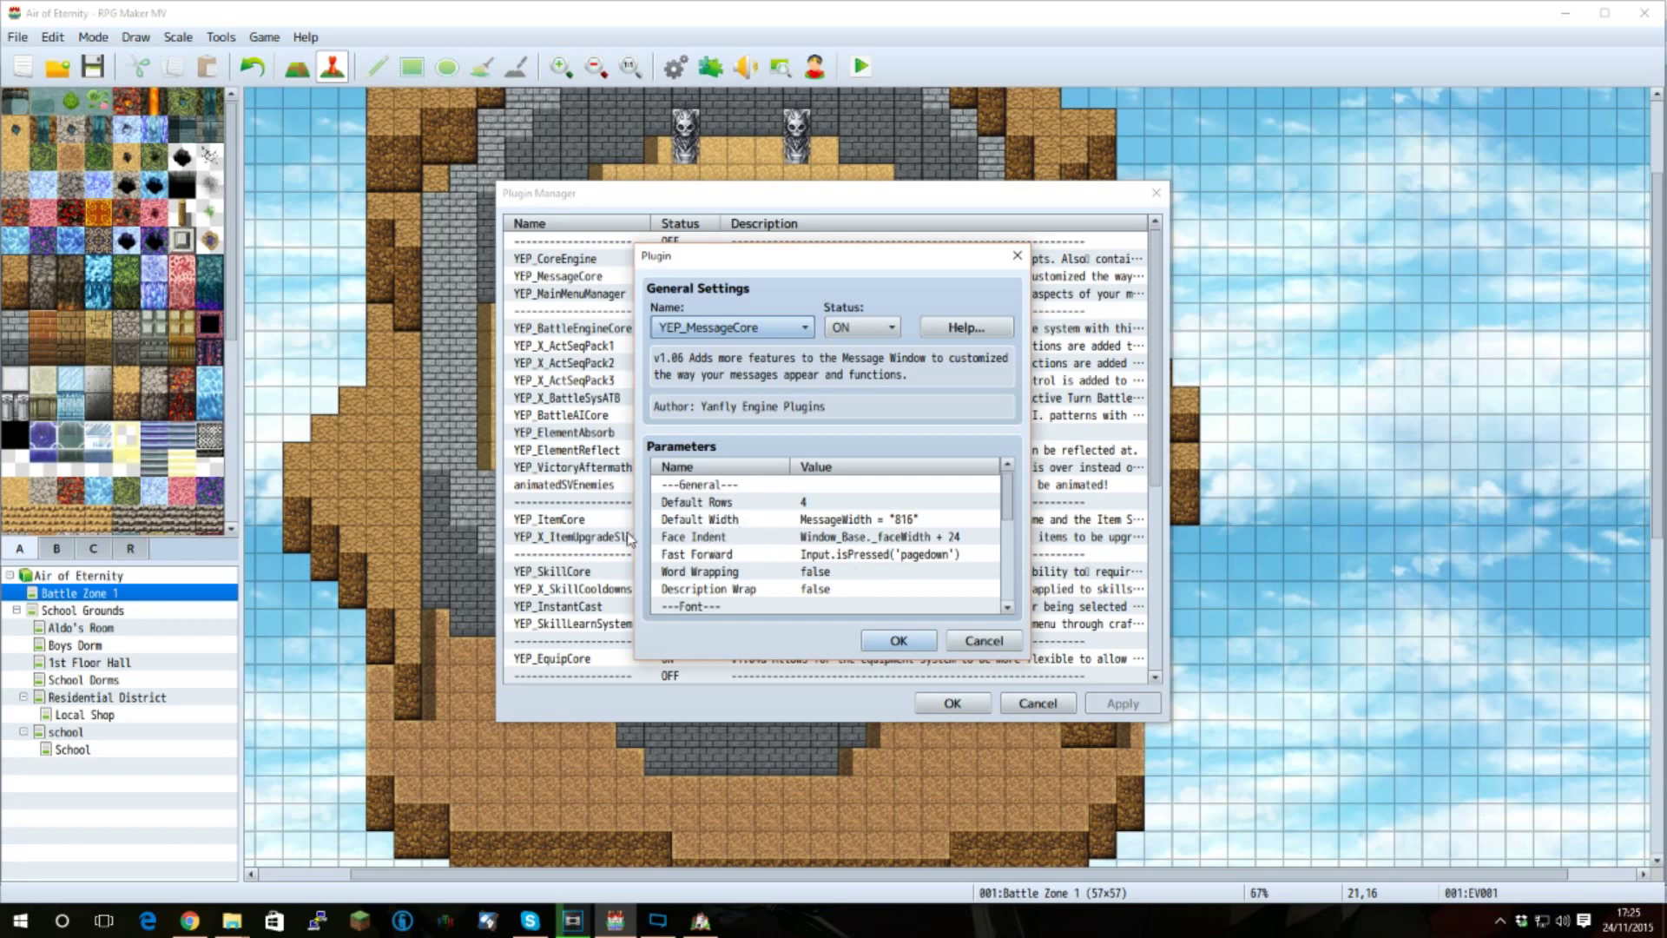
- Check the 816 Default Width unchanged, then glance at YEP_CoreEngine's settings and close them
double_click(727, 519)
click(756, 432)
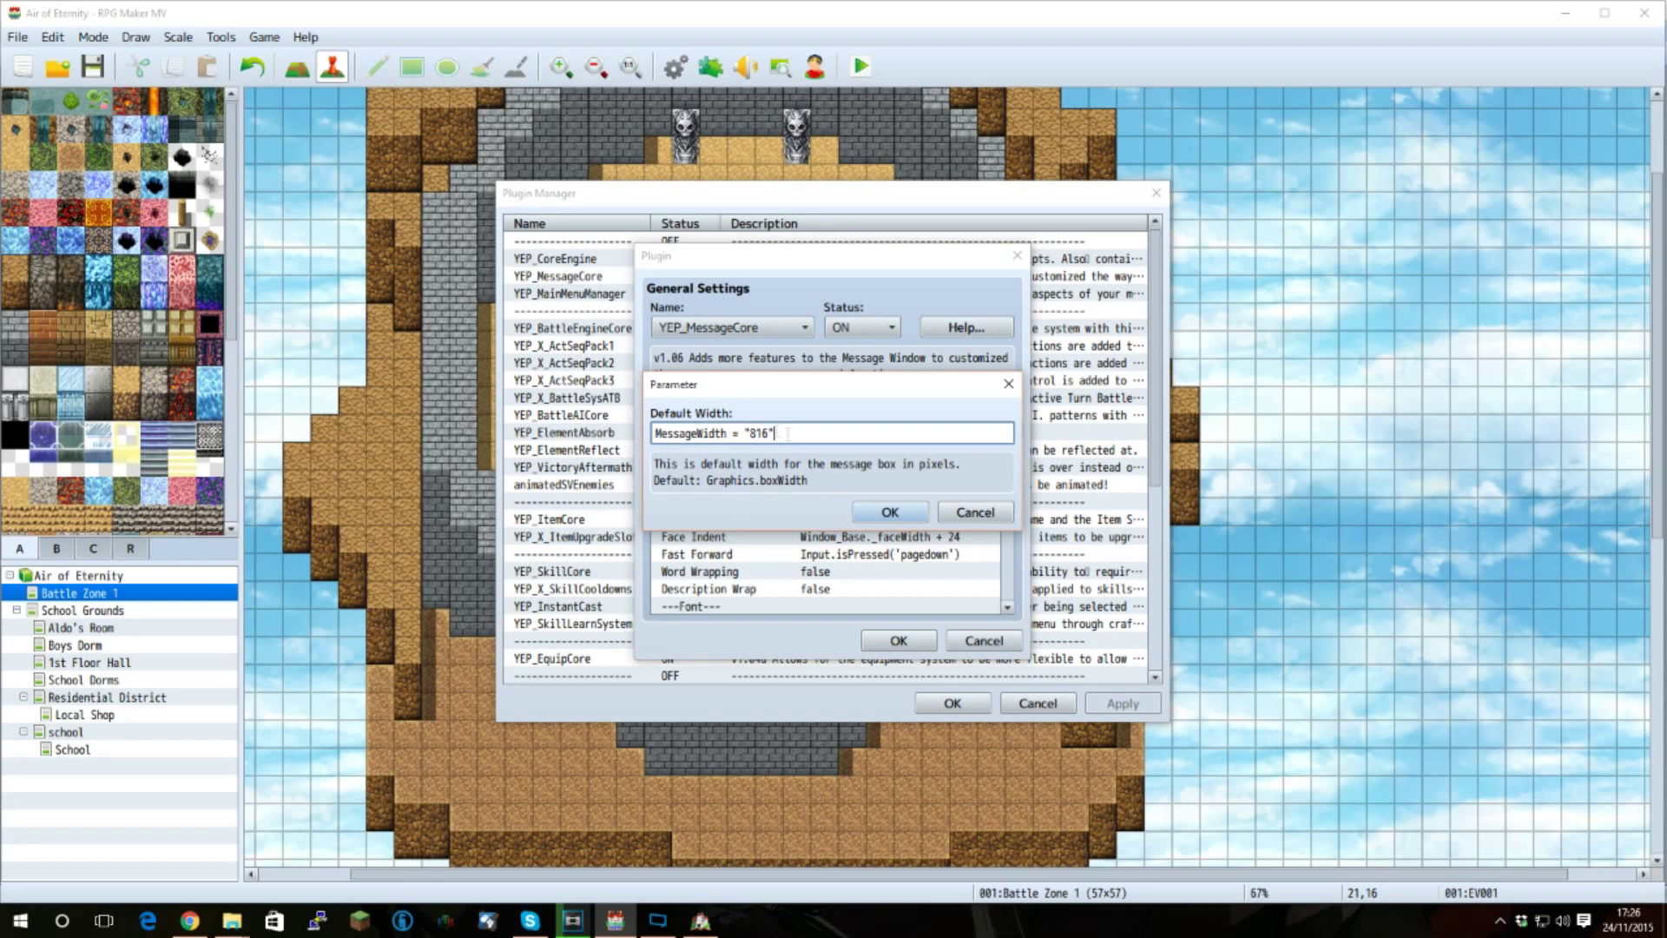
drag(775, 433, 656, 434)
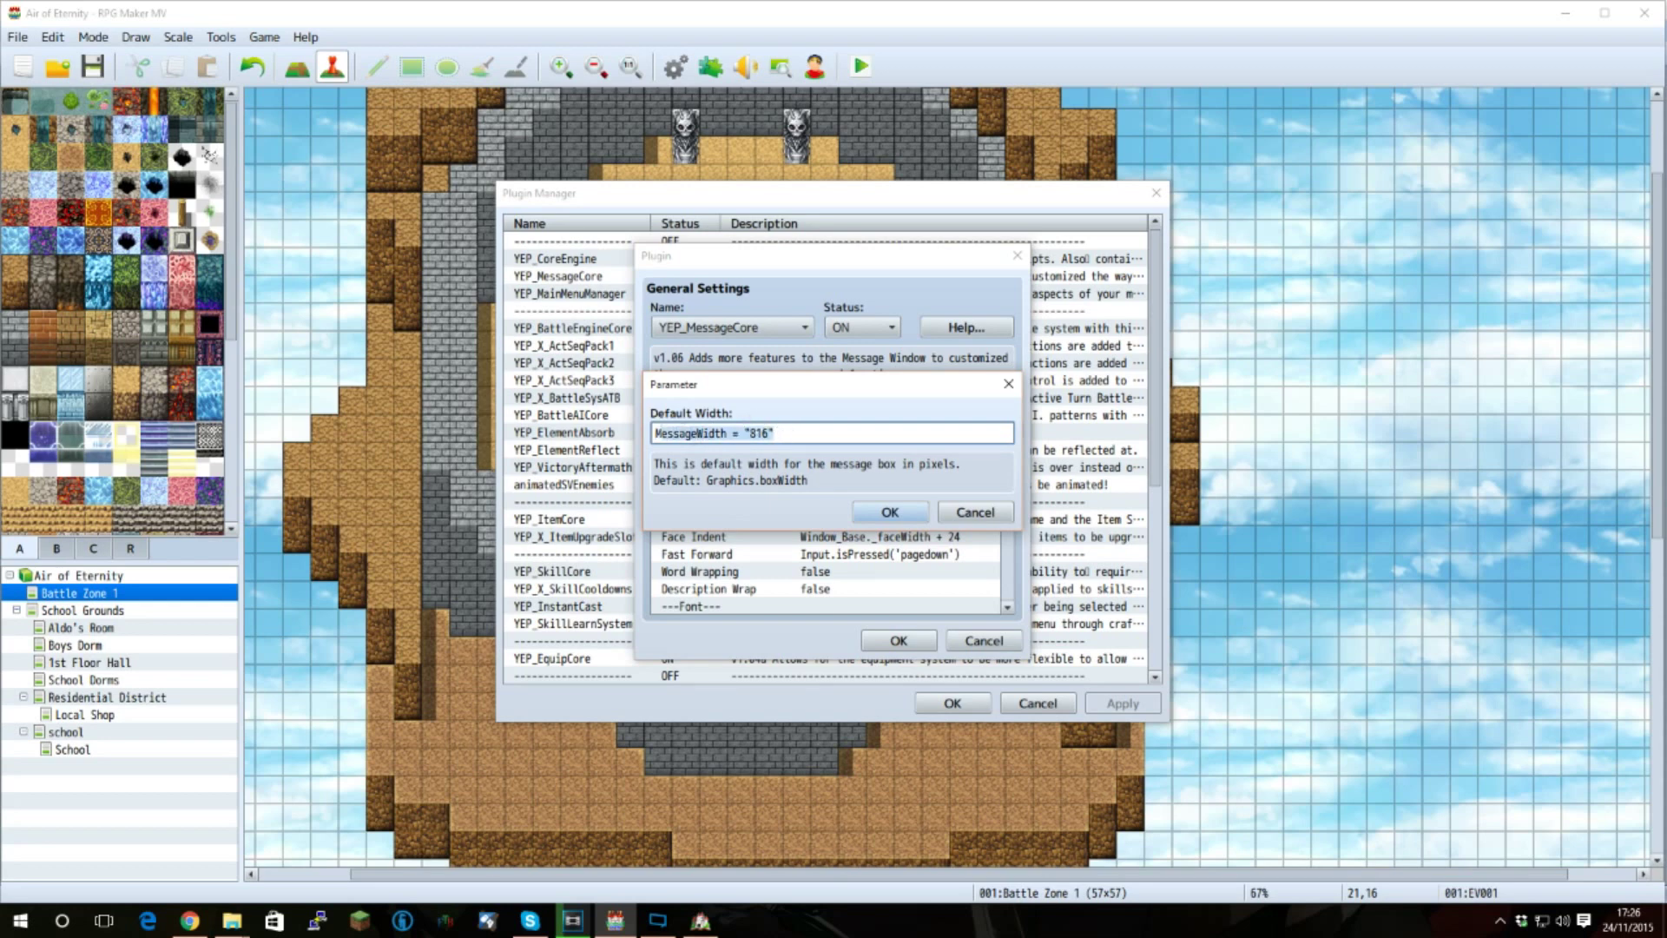
click(942, 511)
key(Escape)
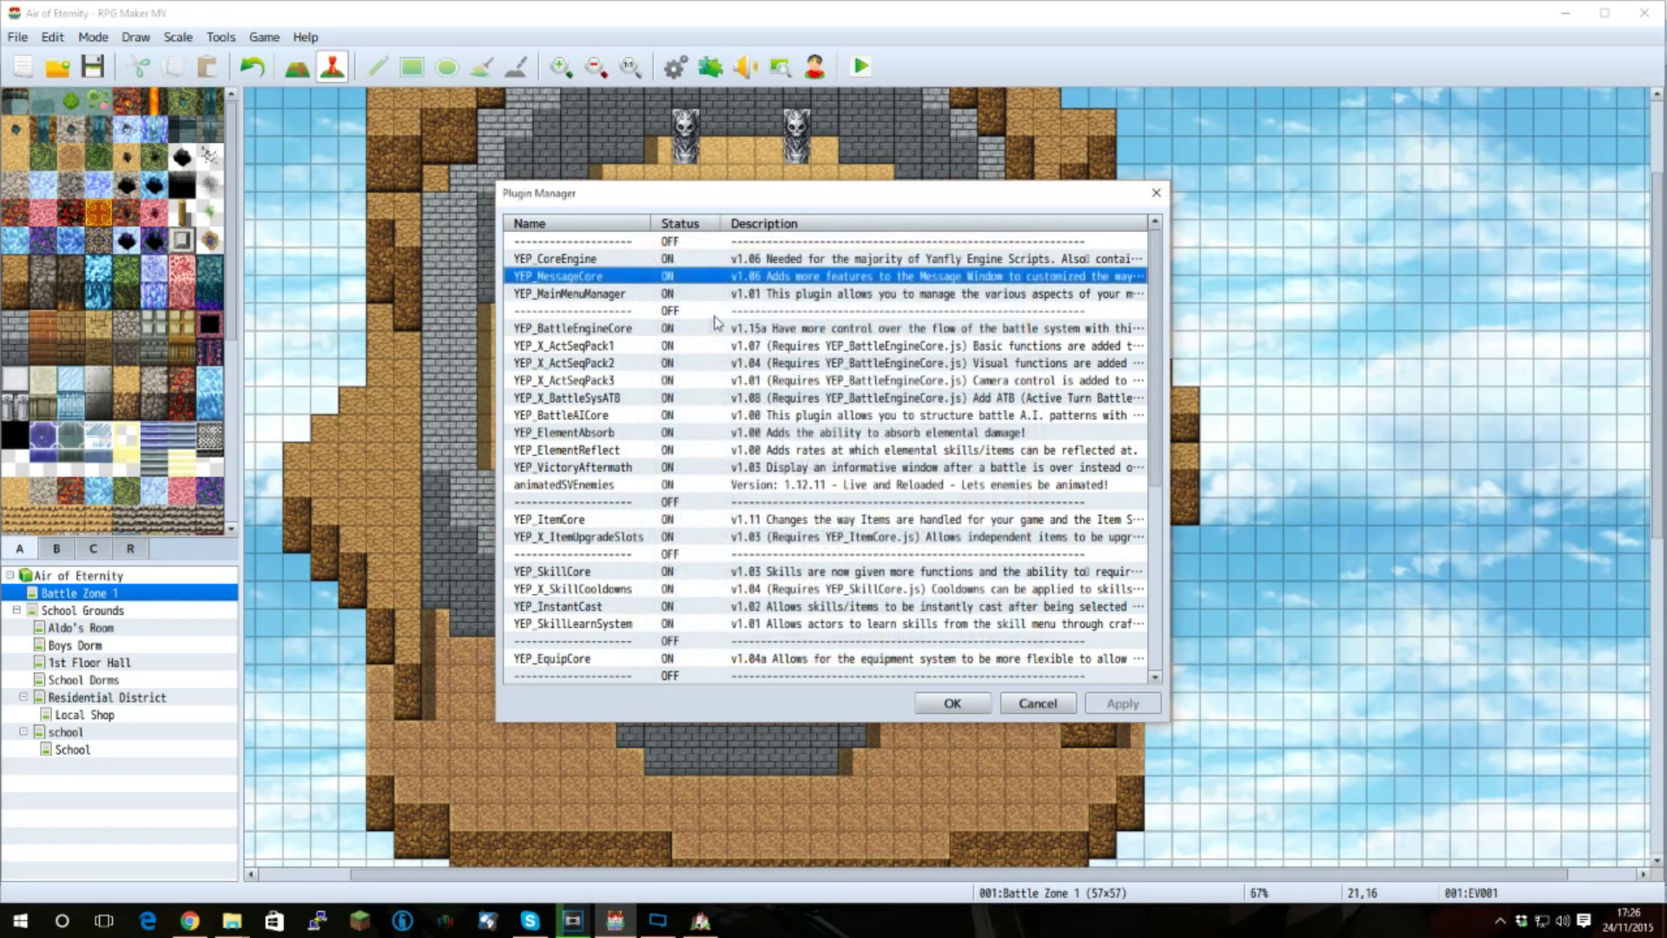
double_click(723, 261)
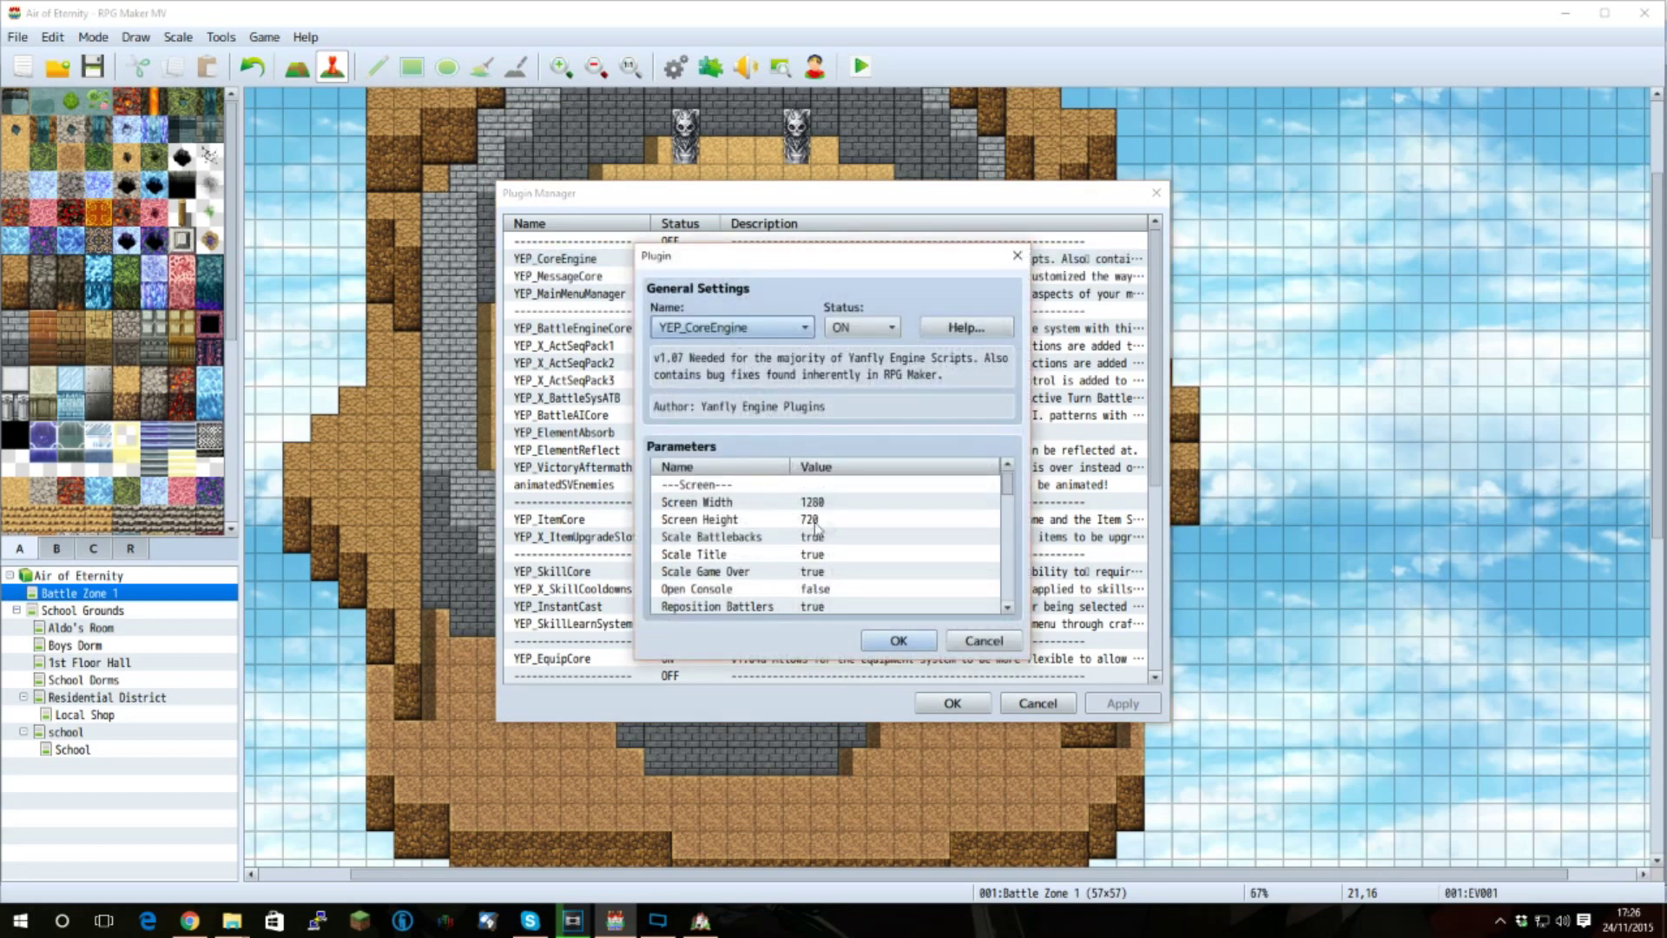
click(1016, 256)
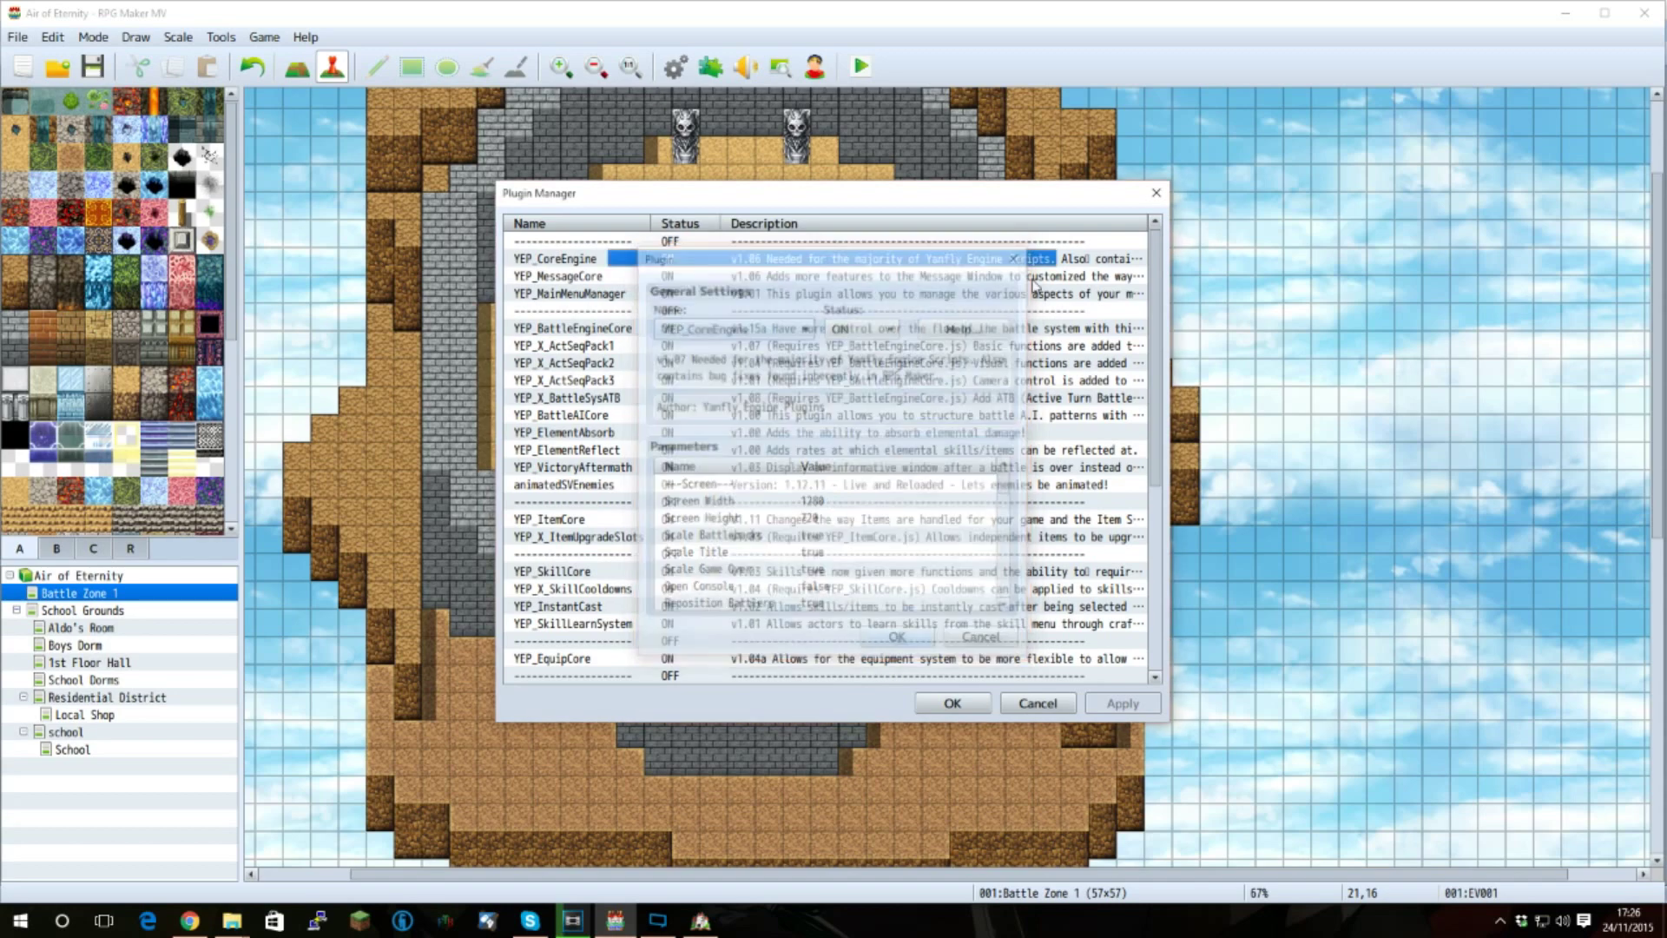
- Close Plugin Manager and reopen EV001's 'Are you ready Aldo?' Show Text command
click(1035, 705)
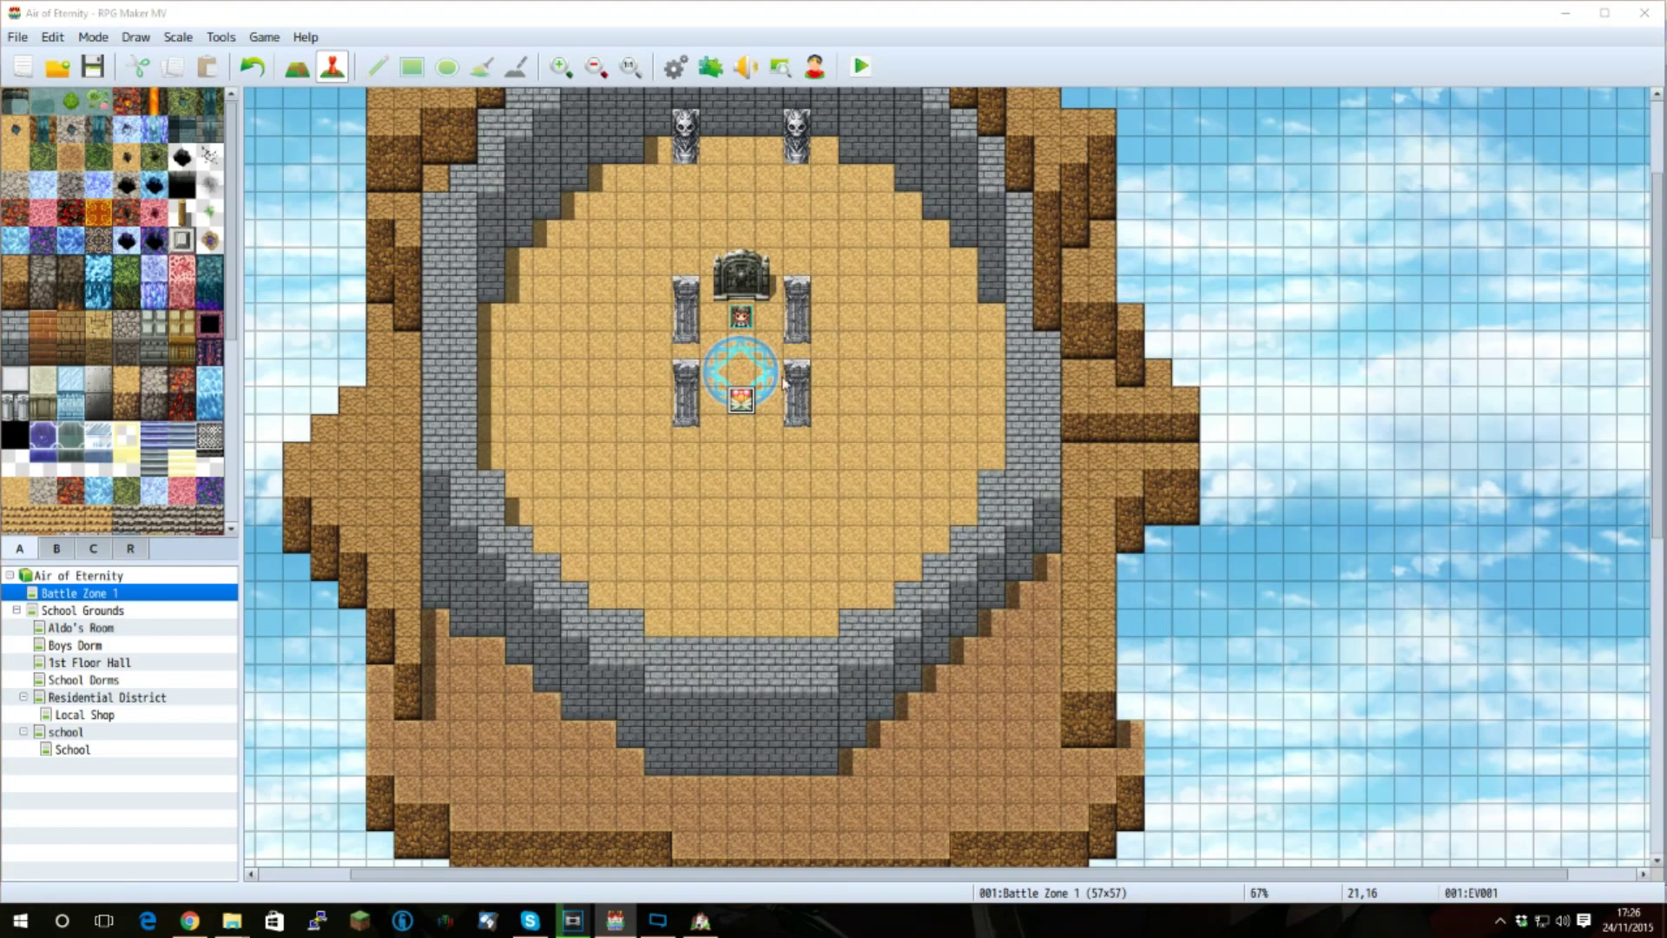
double_click(742, 403)
click(792, 295)
double_click(792, 295)
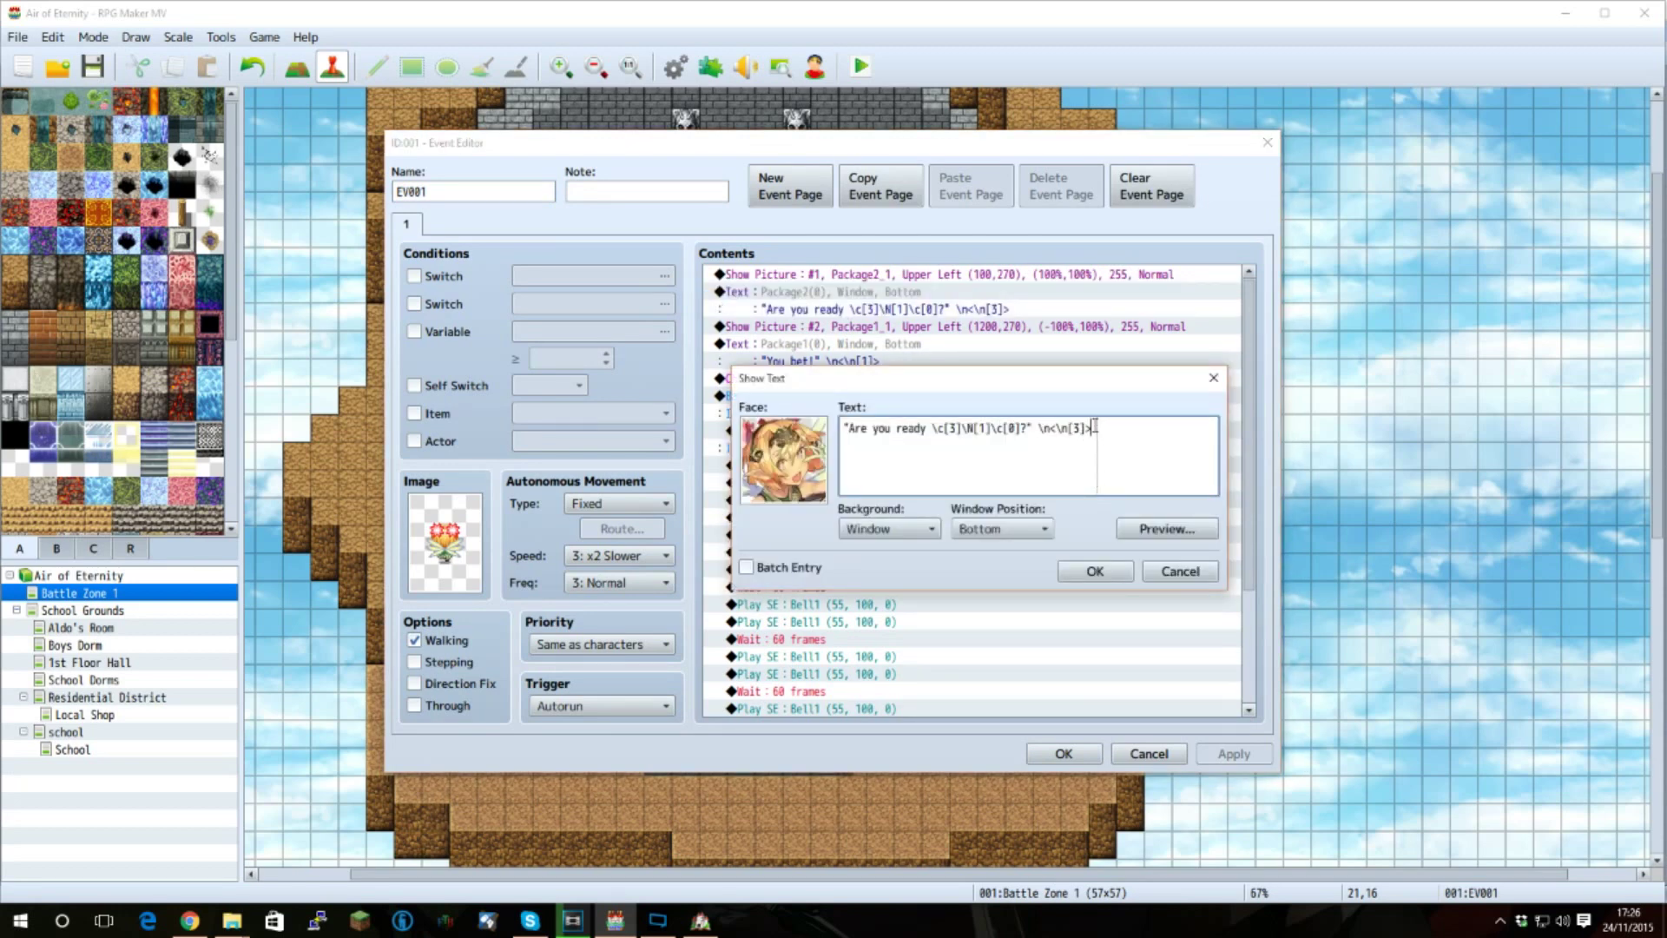
- Select the message text, preview it in game style, and cancel without changes
mouse_move(1097, 428)
drag(1092, 428, 994, 428)
key(ctrl+a)
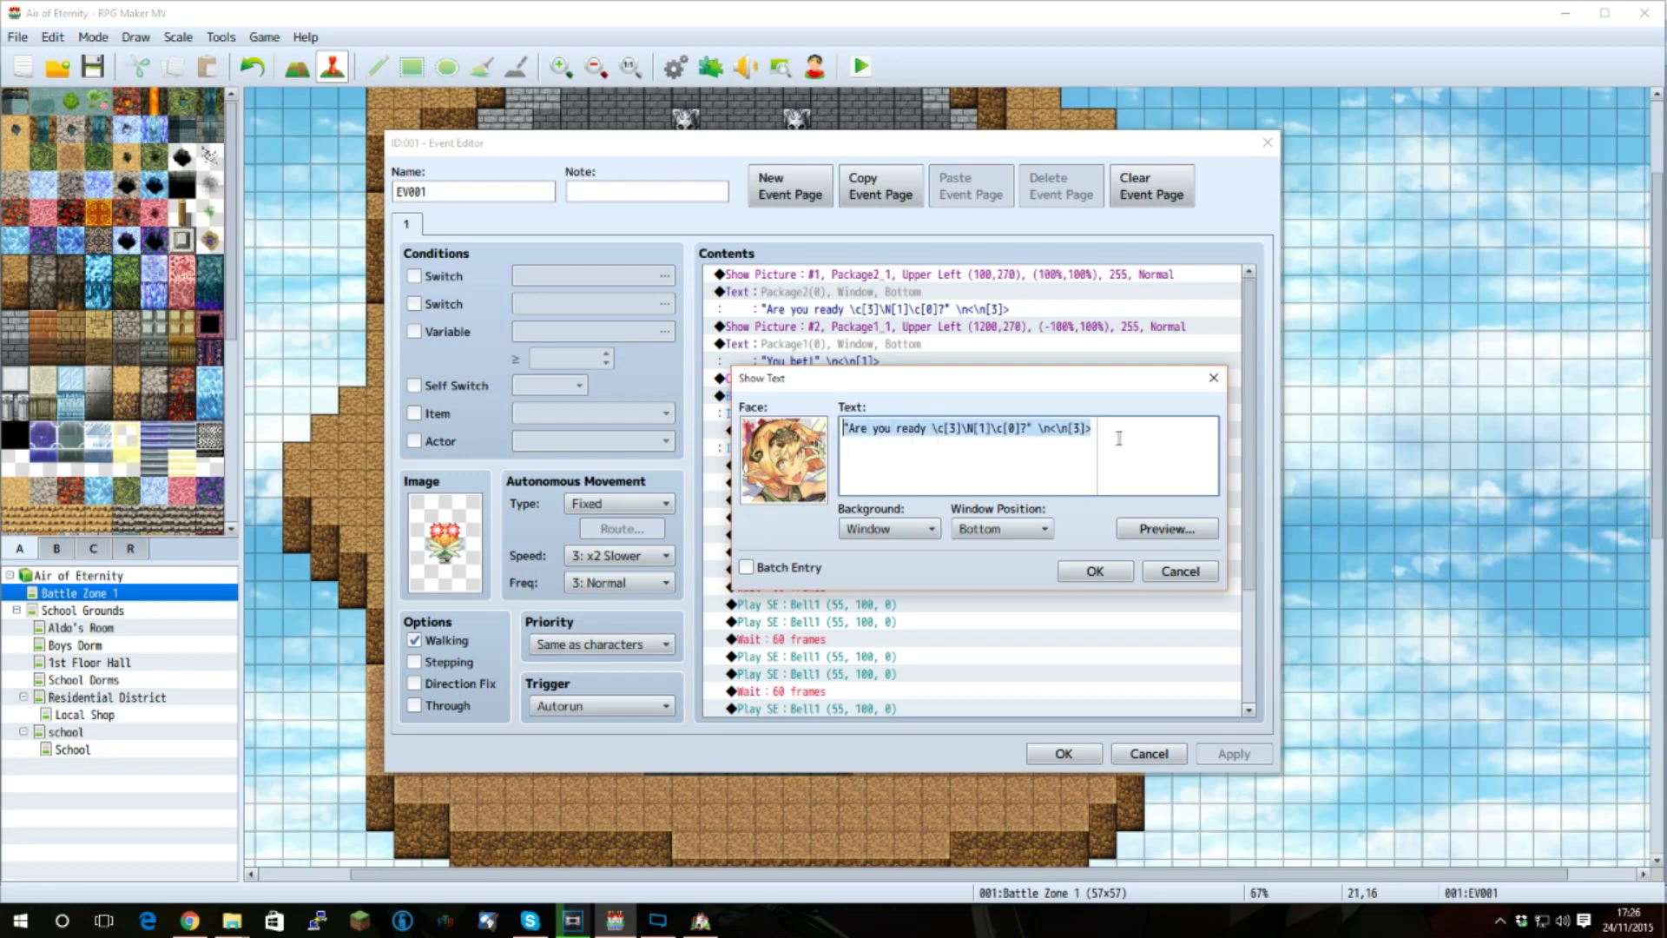
click(1157, 529)
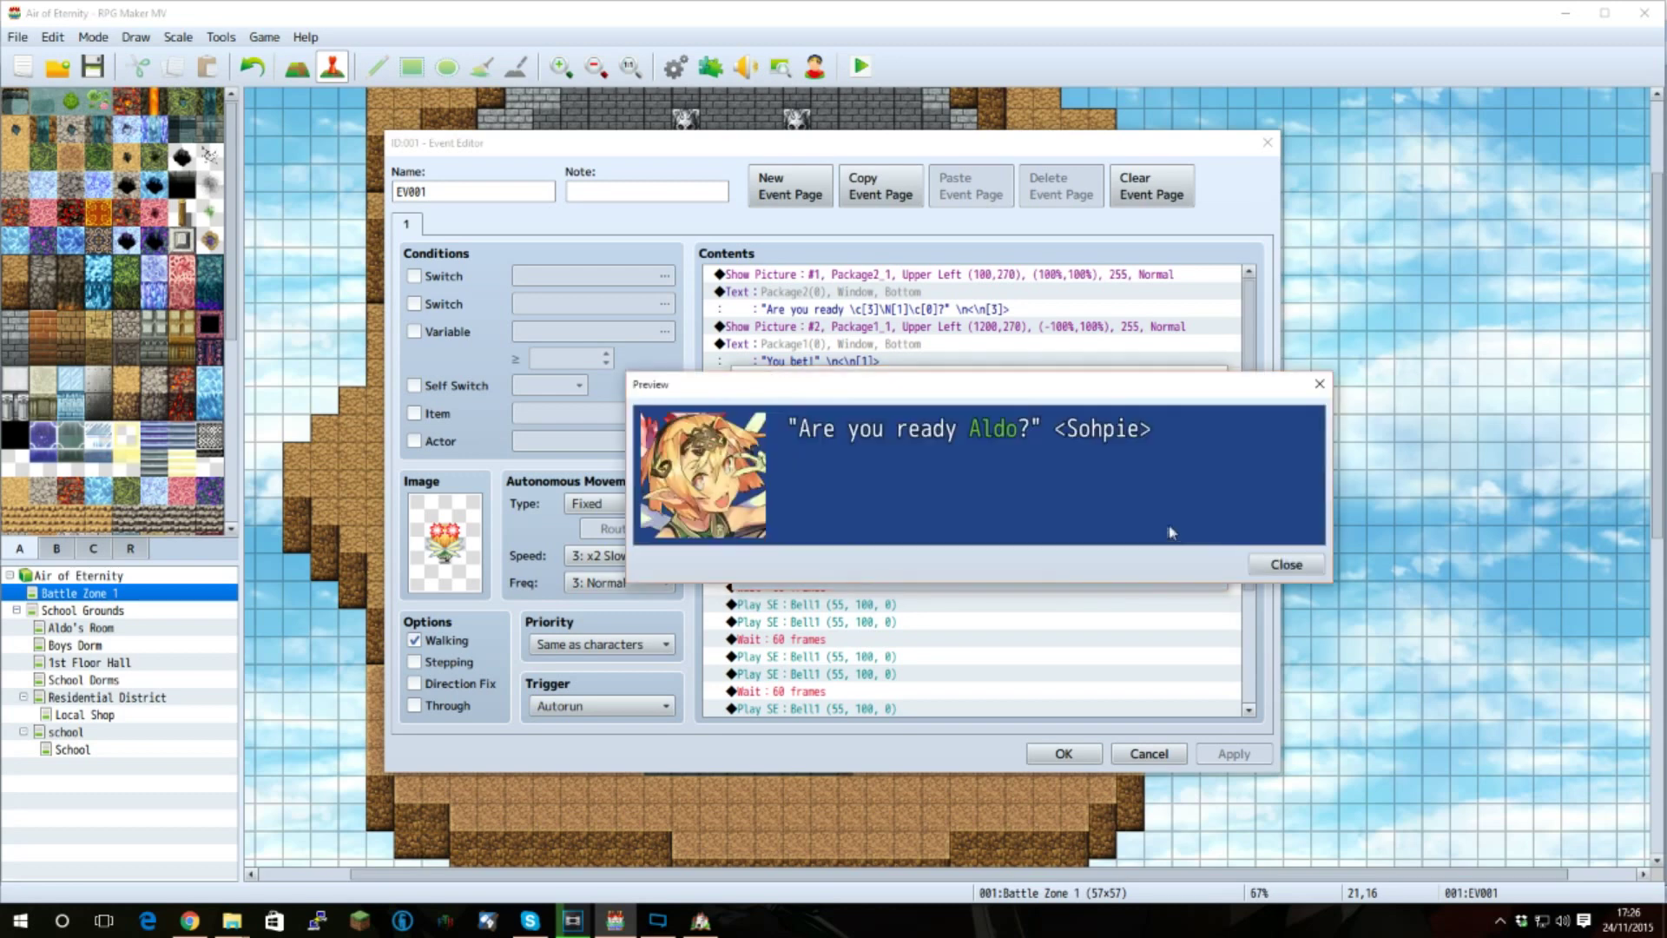
click(1287, 565)
click(1180, 571)
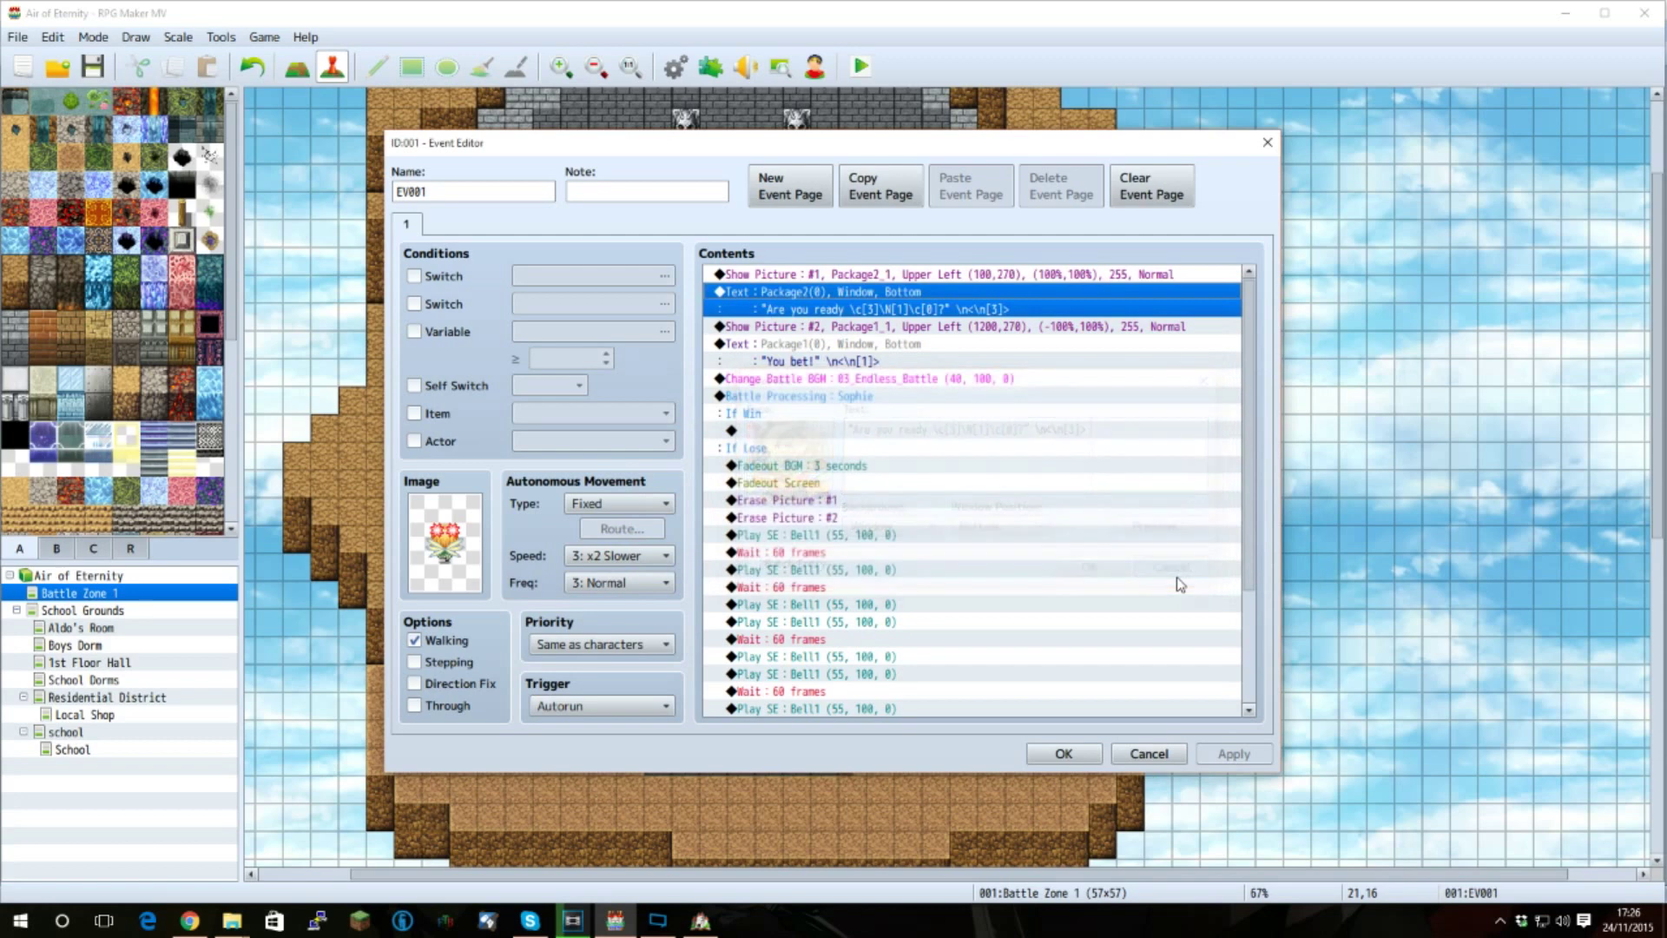
click(896, 334)
key(Insert)
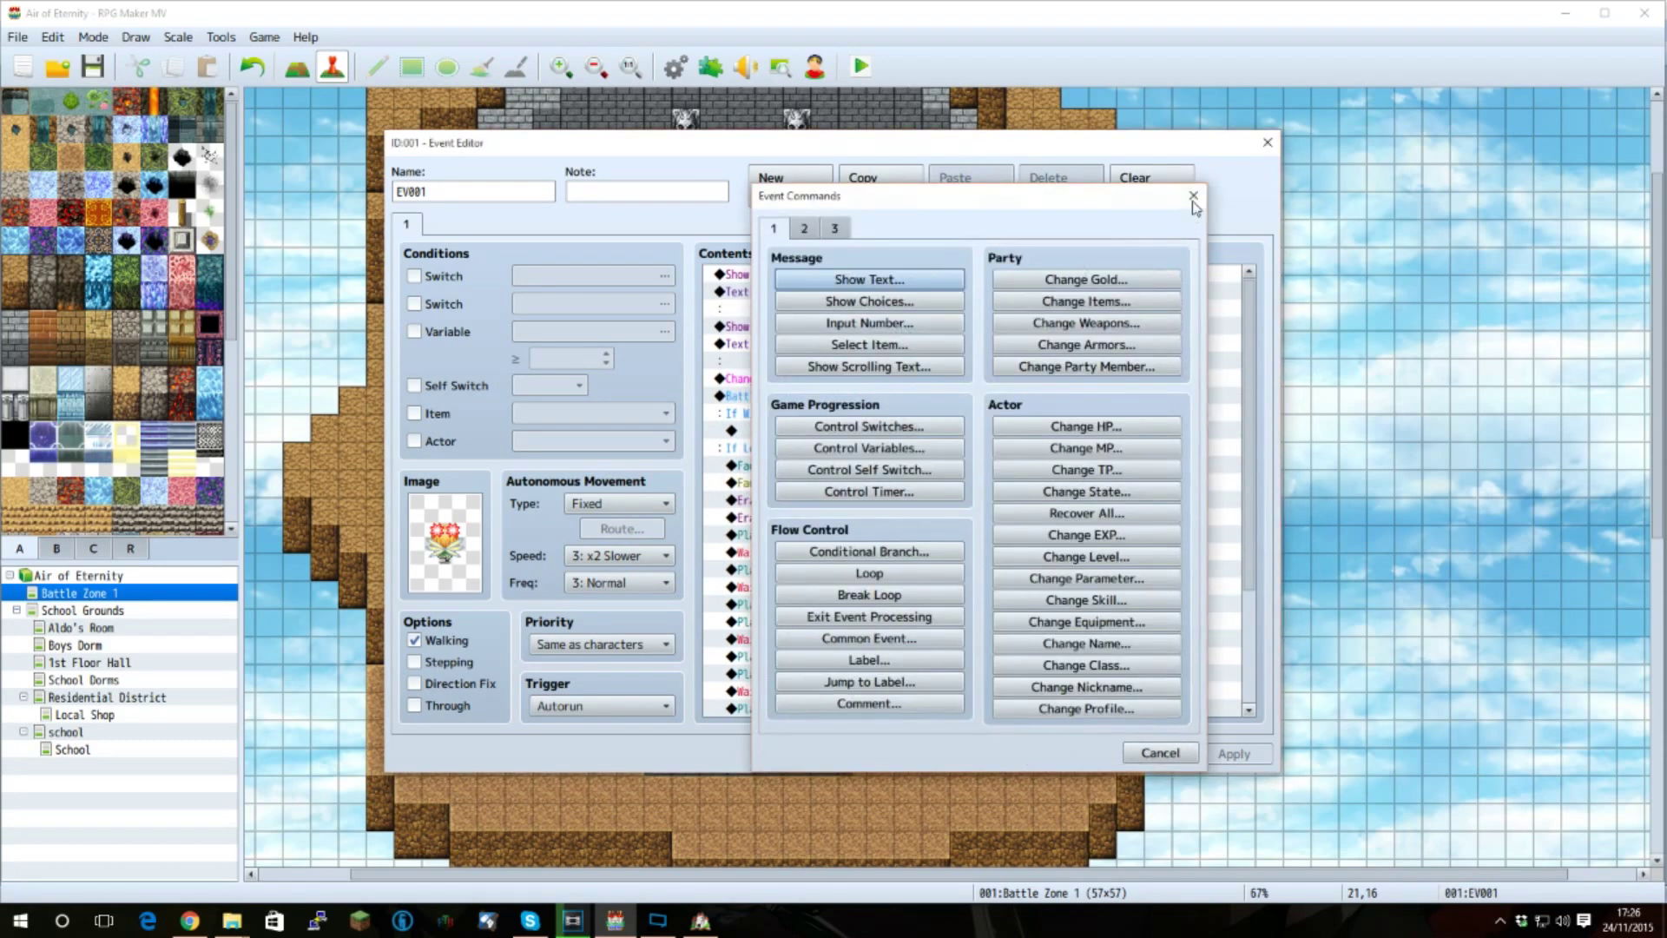
click(1193, 197)
key(Return)
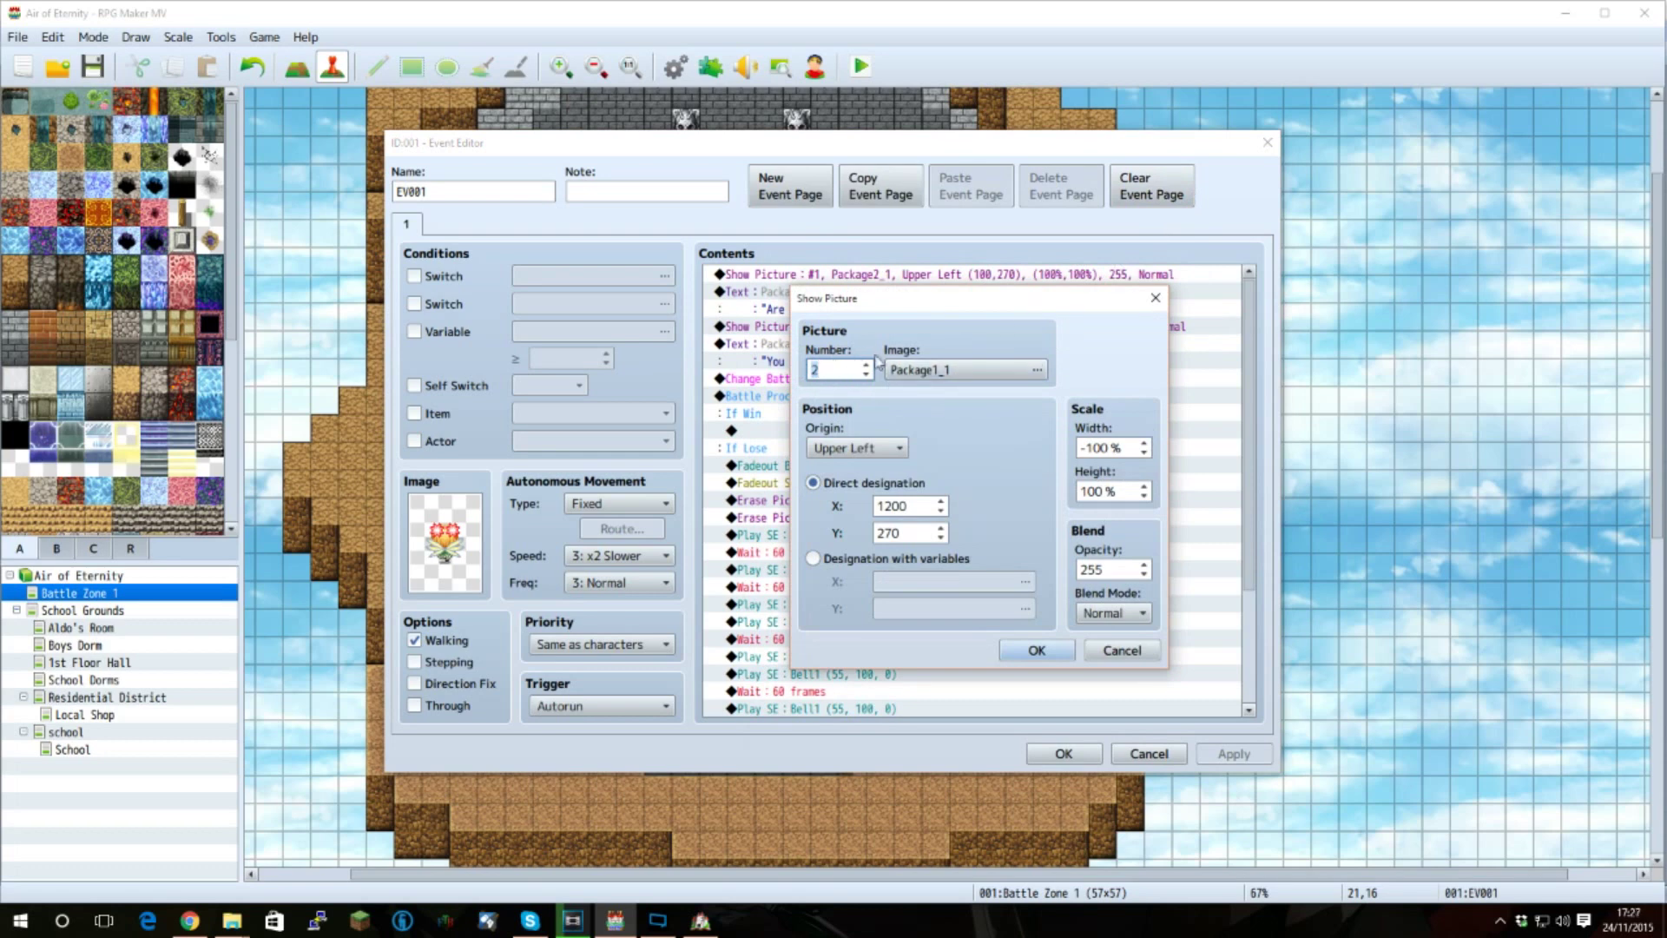
click(1046, 373)
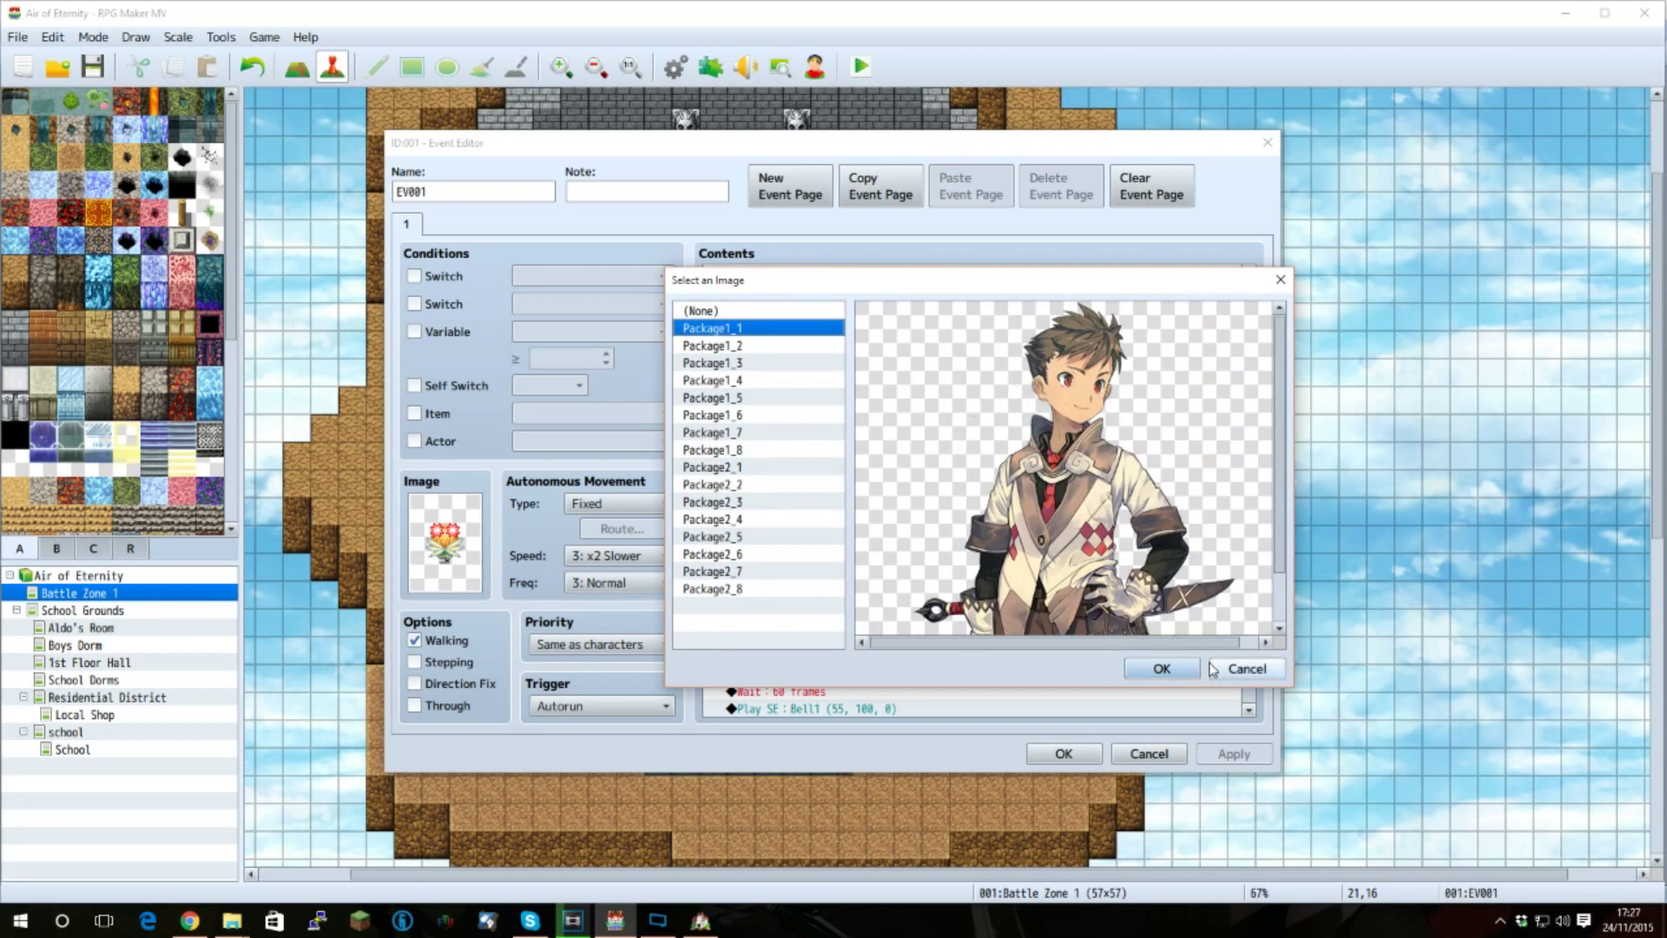
click(1238, 671)
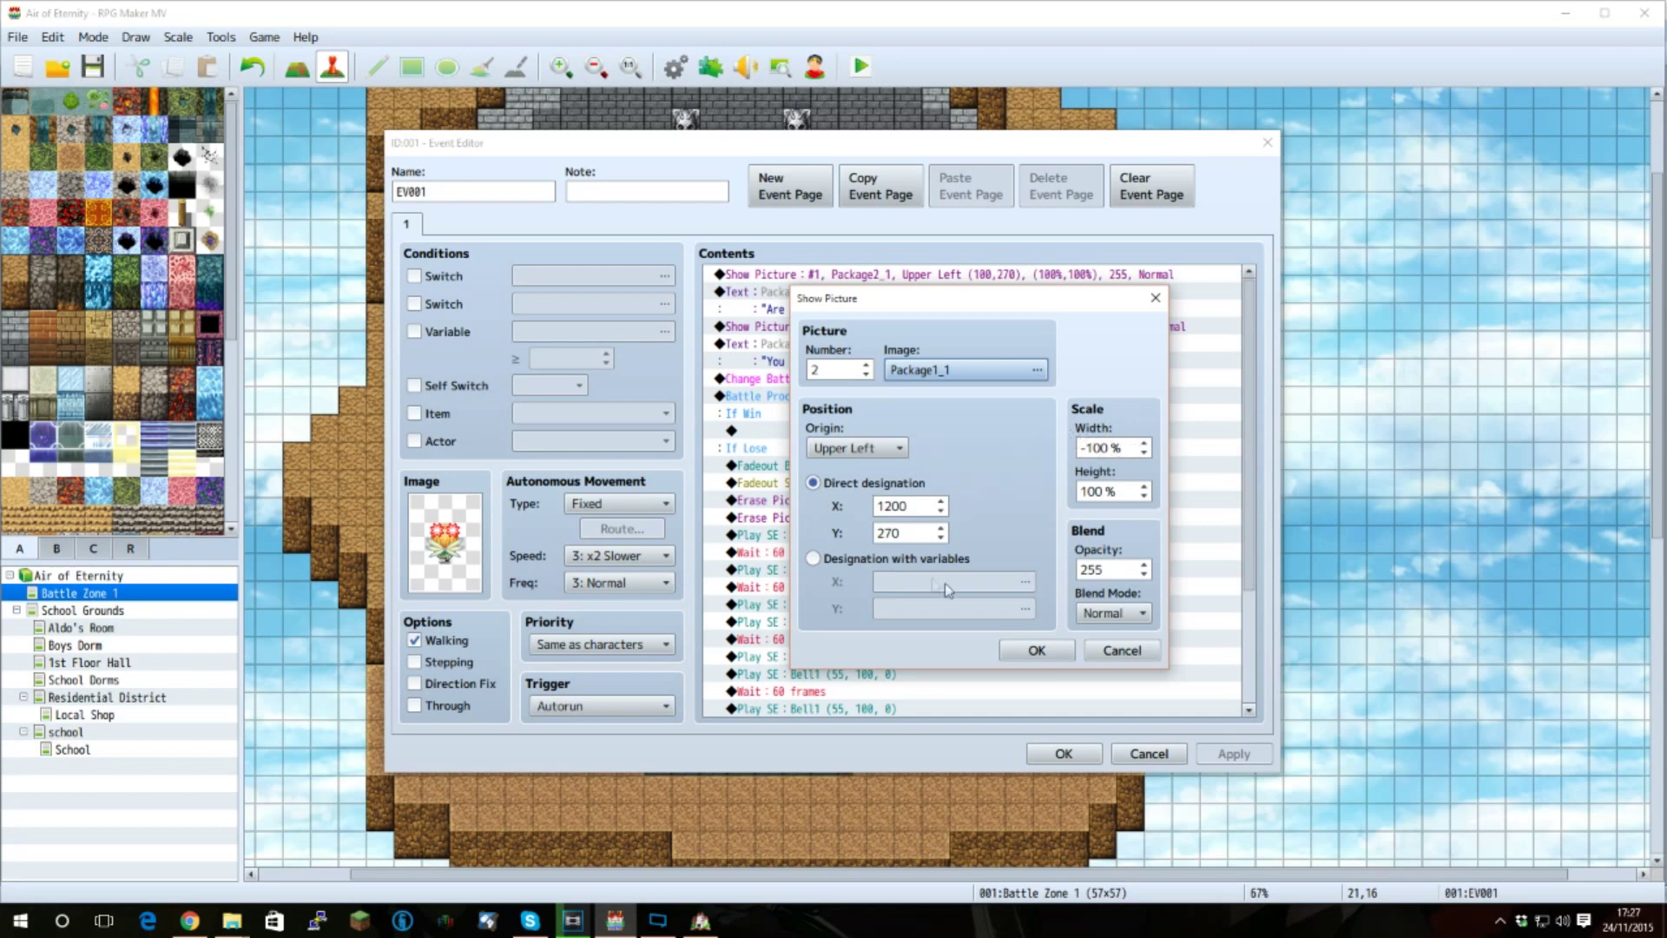
click(1107, 651)
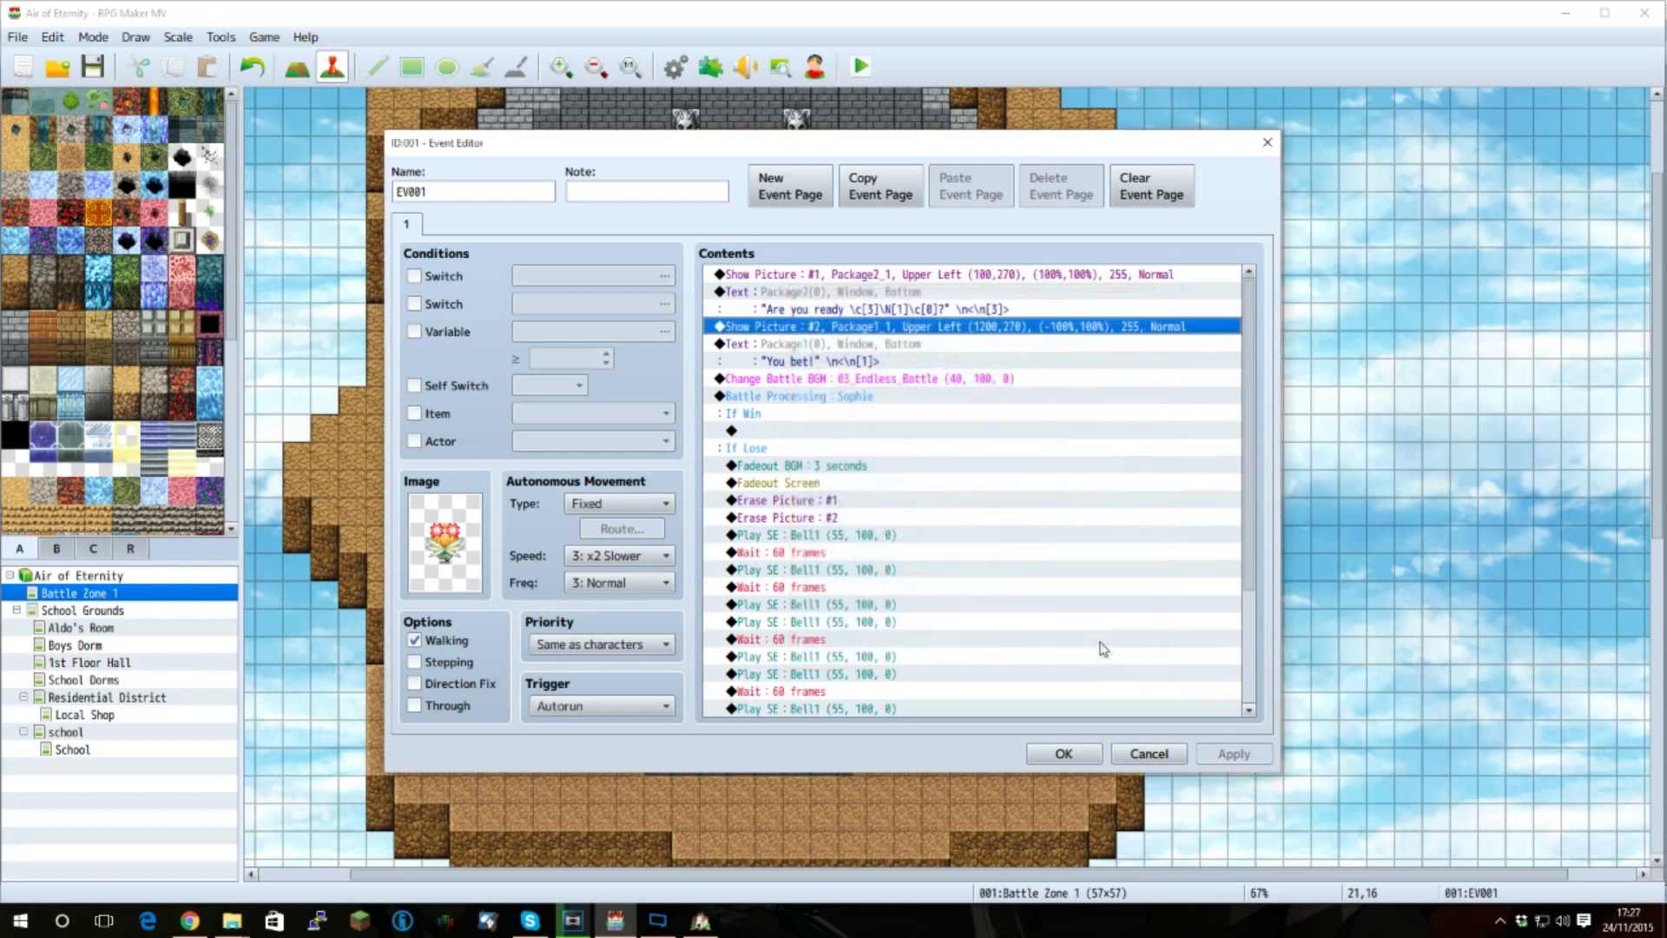
click(865, 356)
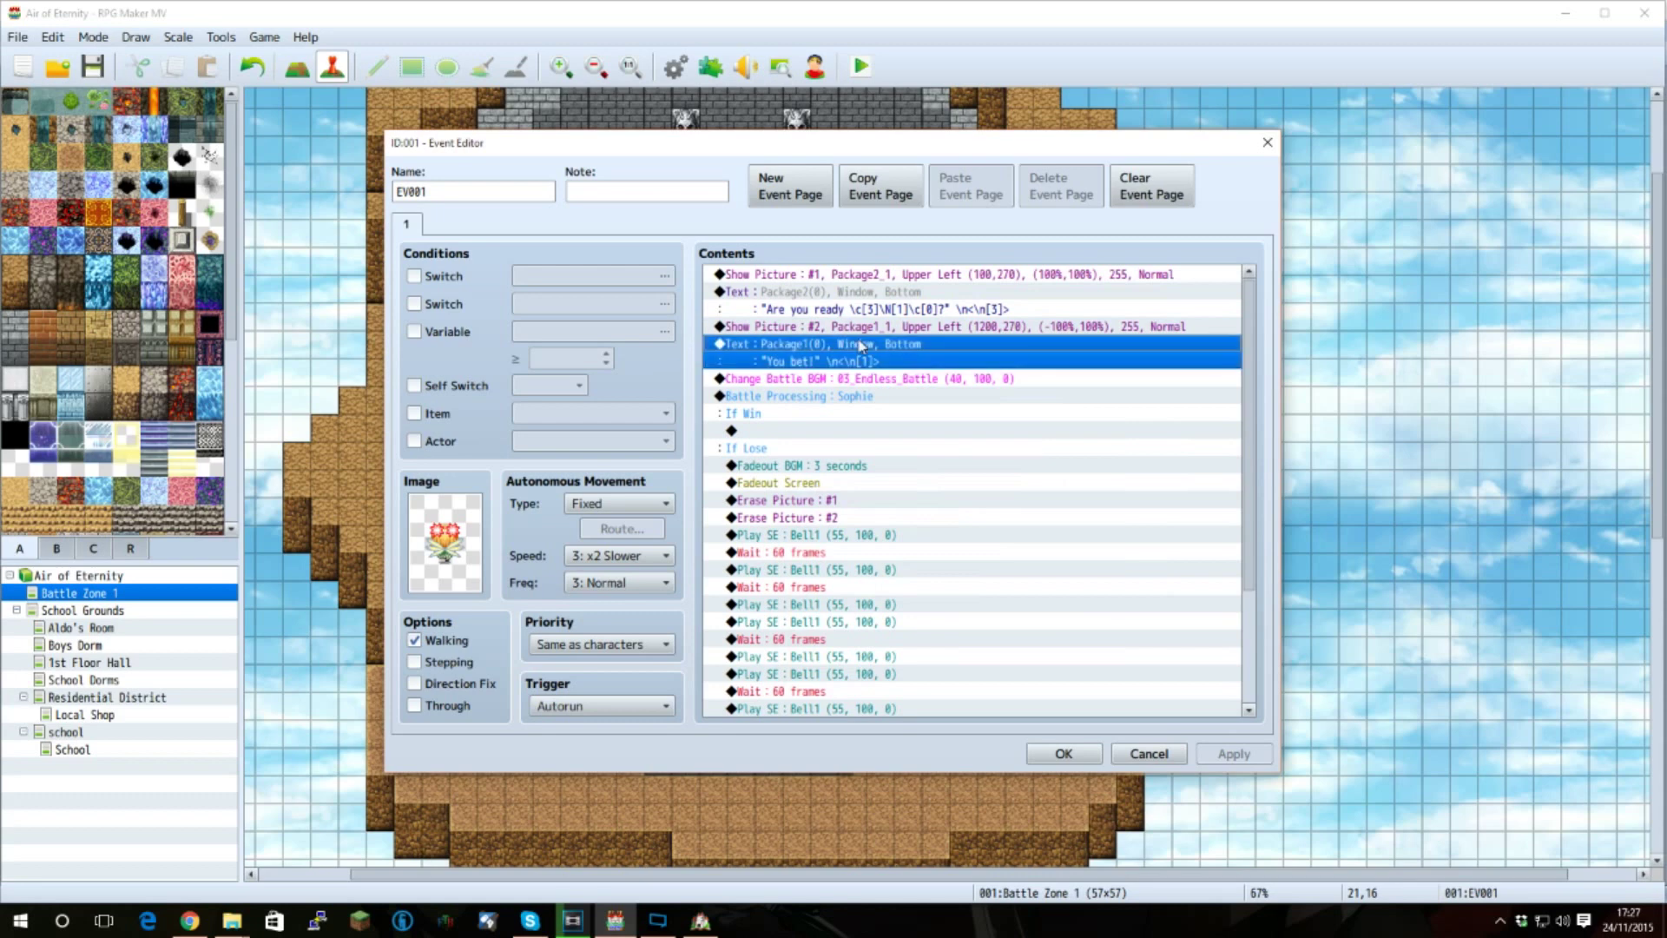
double_click(863, 344)
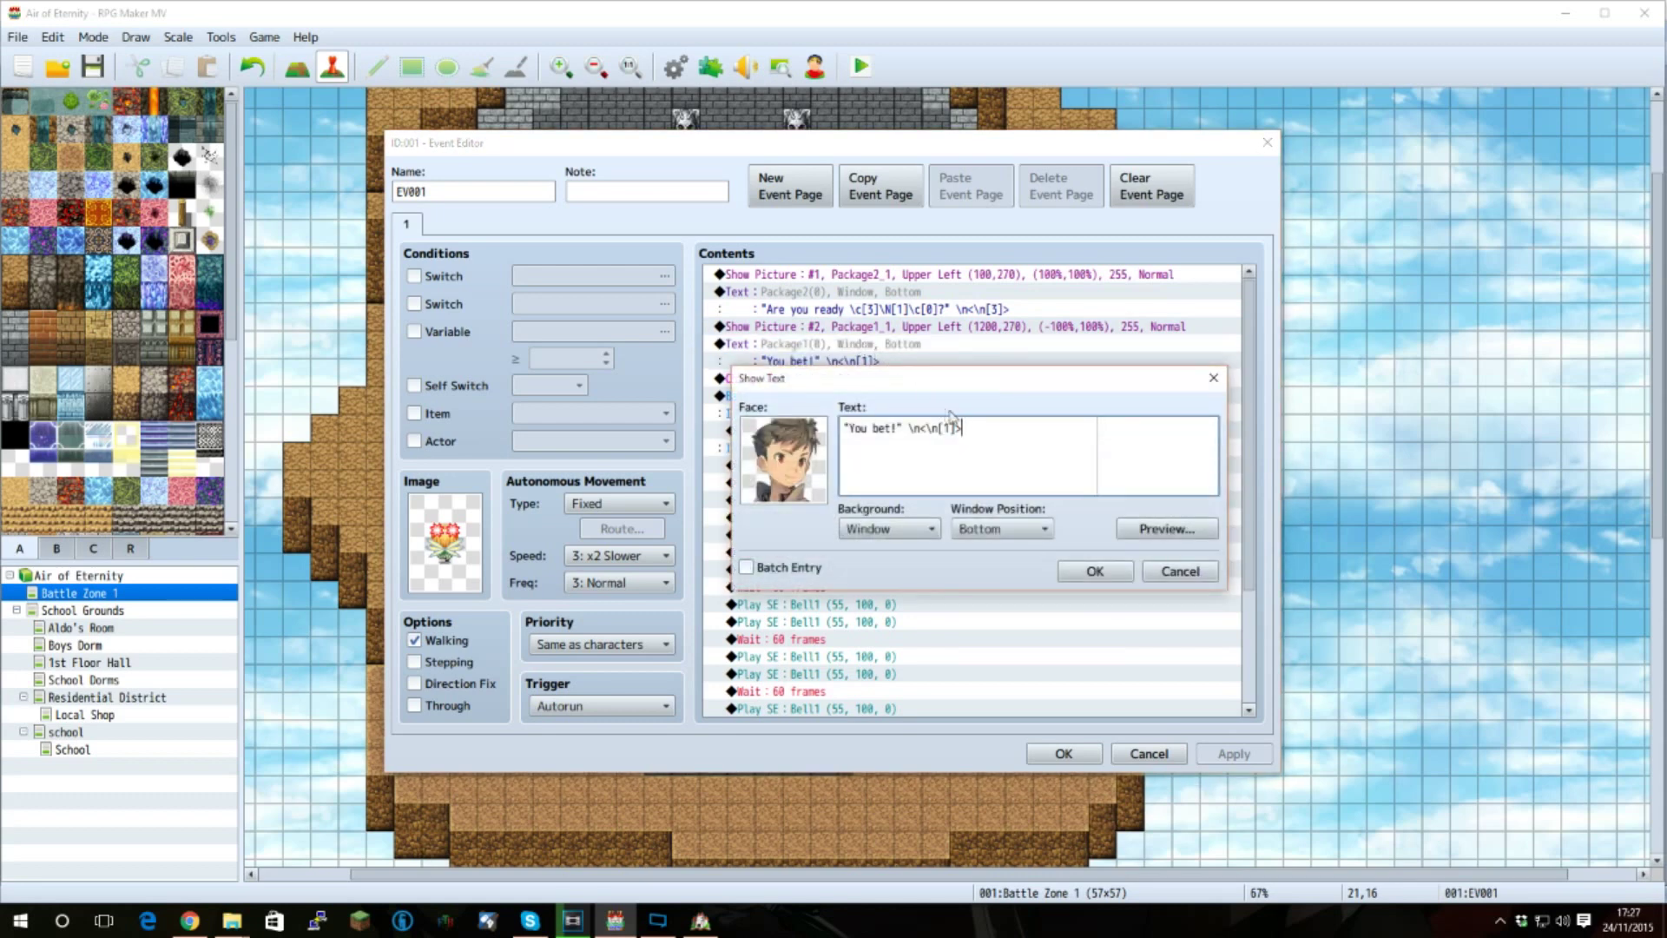
drag(961, 428, 908, 428)
mouse_move(934, 427)
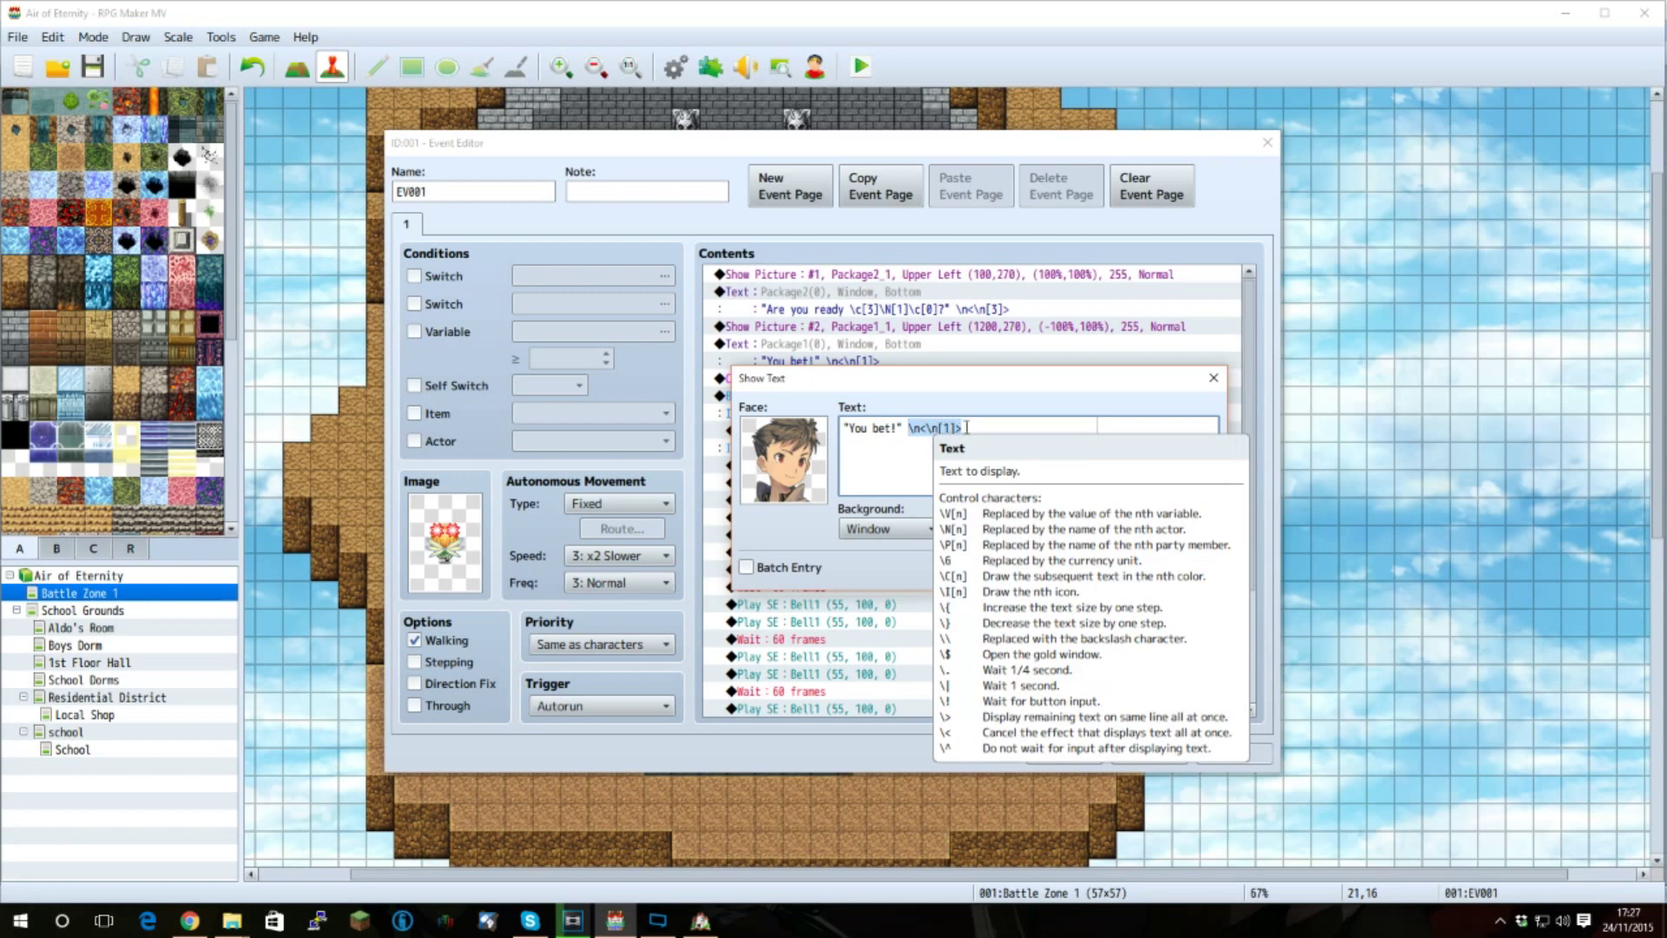
click(1126, 570)
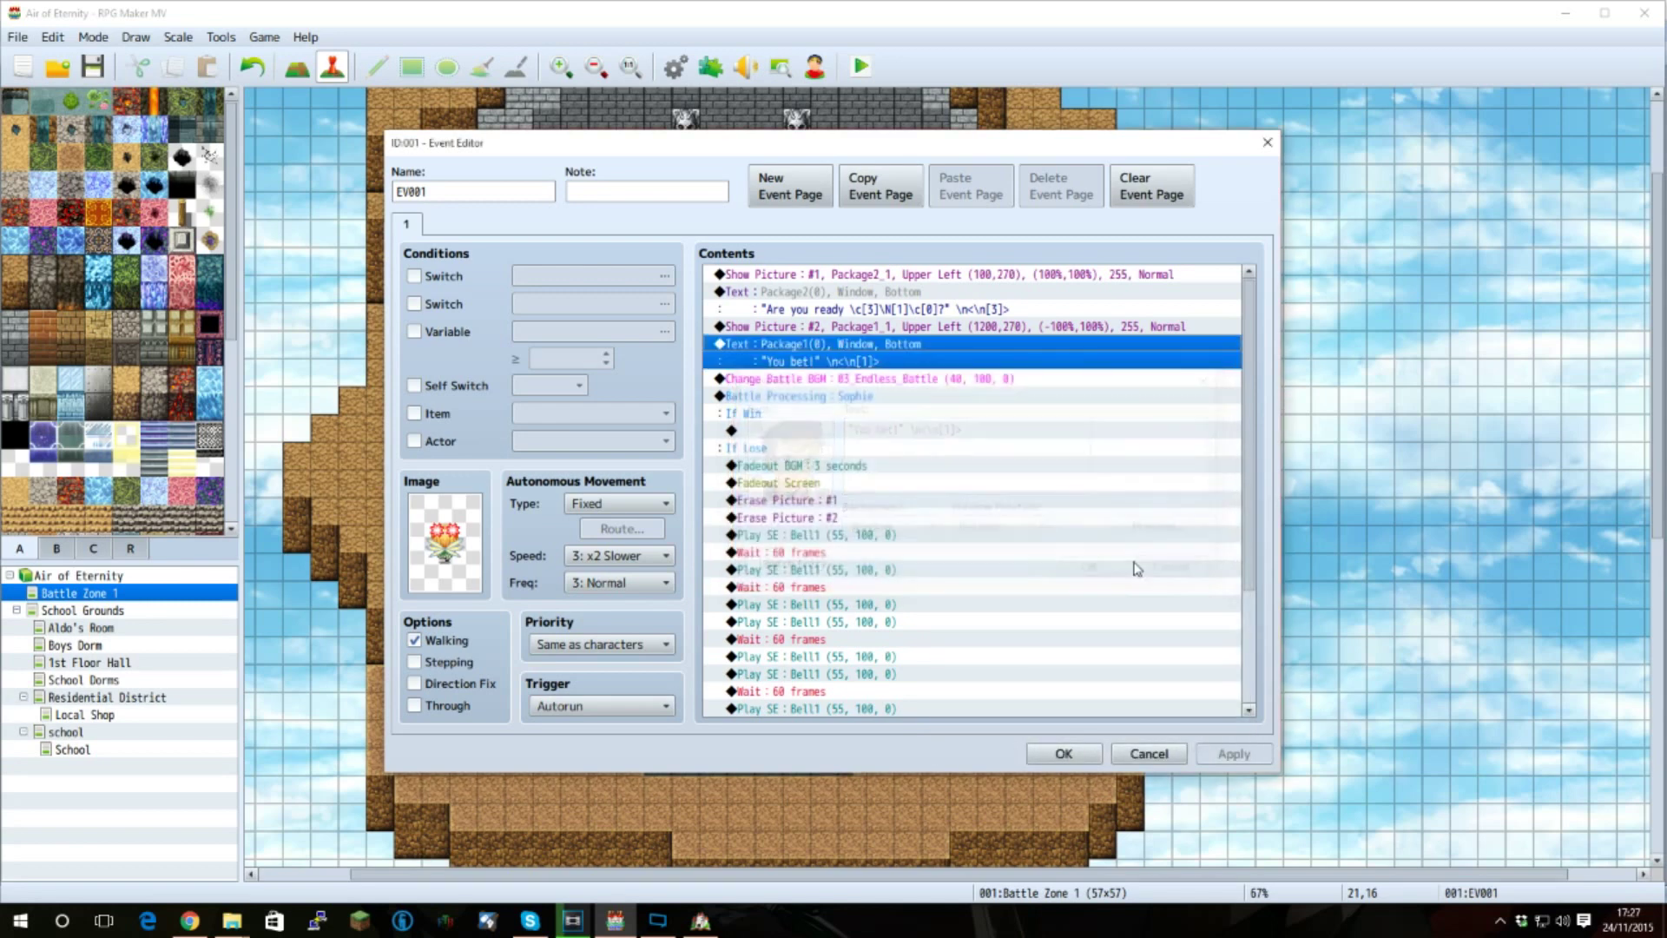
click(825, 382)
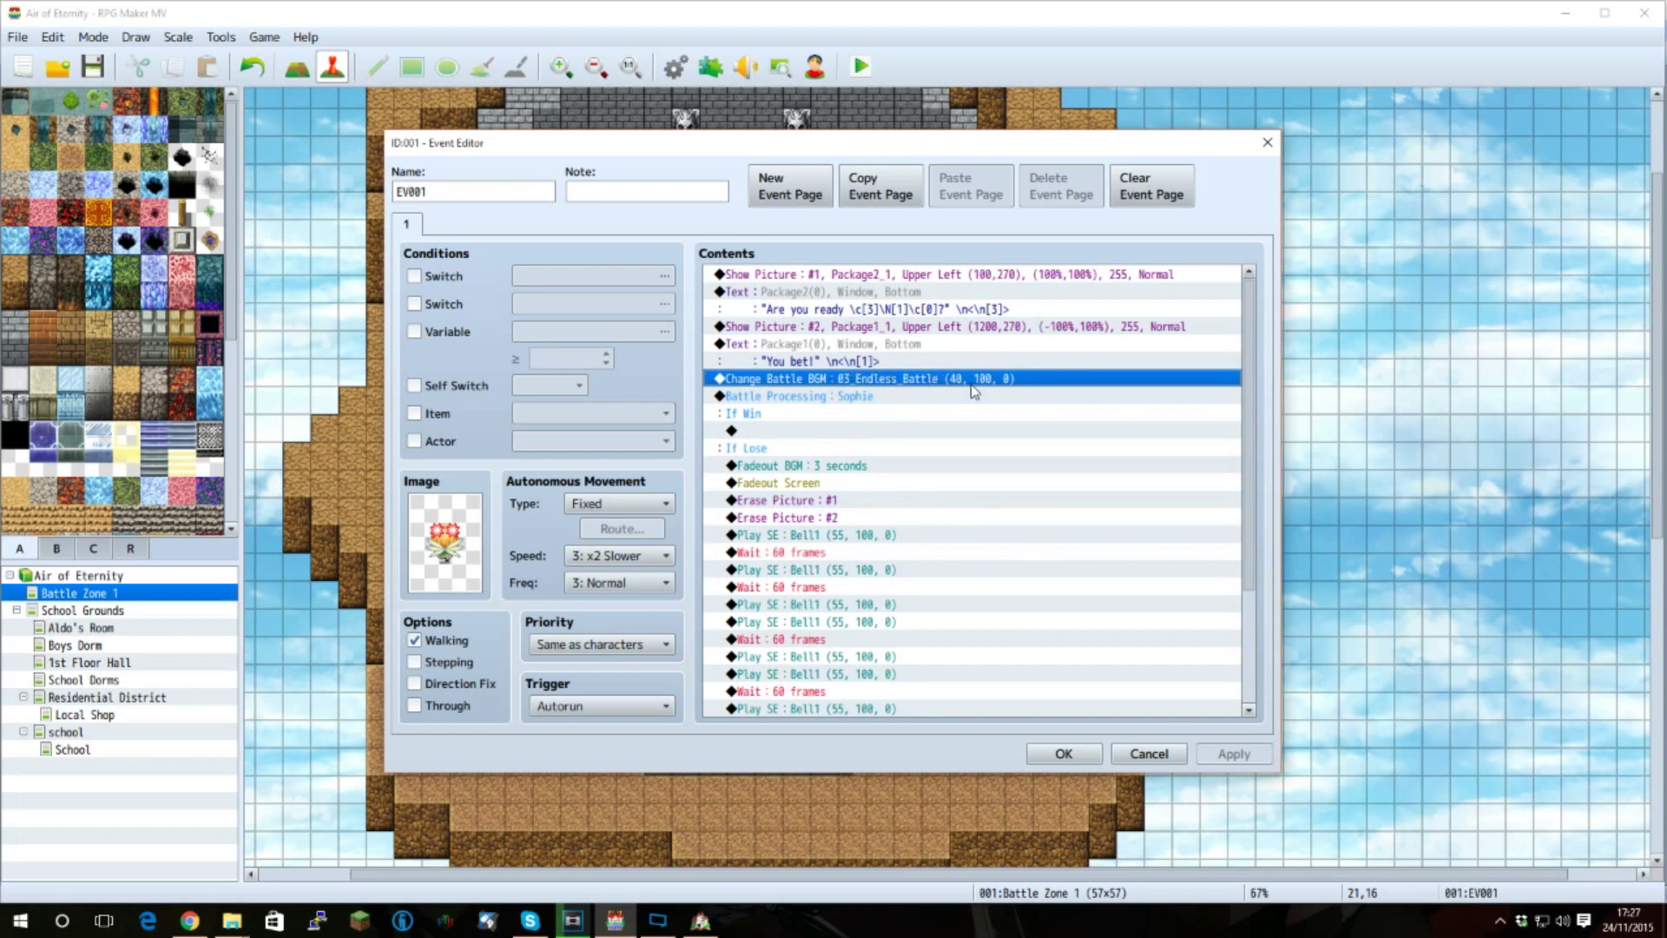
key(Insert)
click(1195, 197)
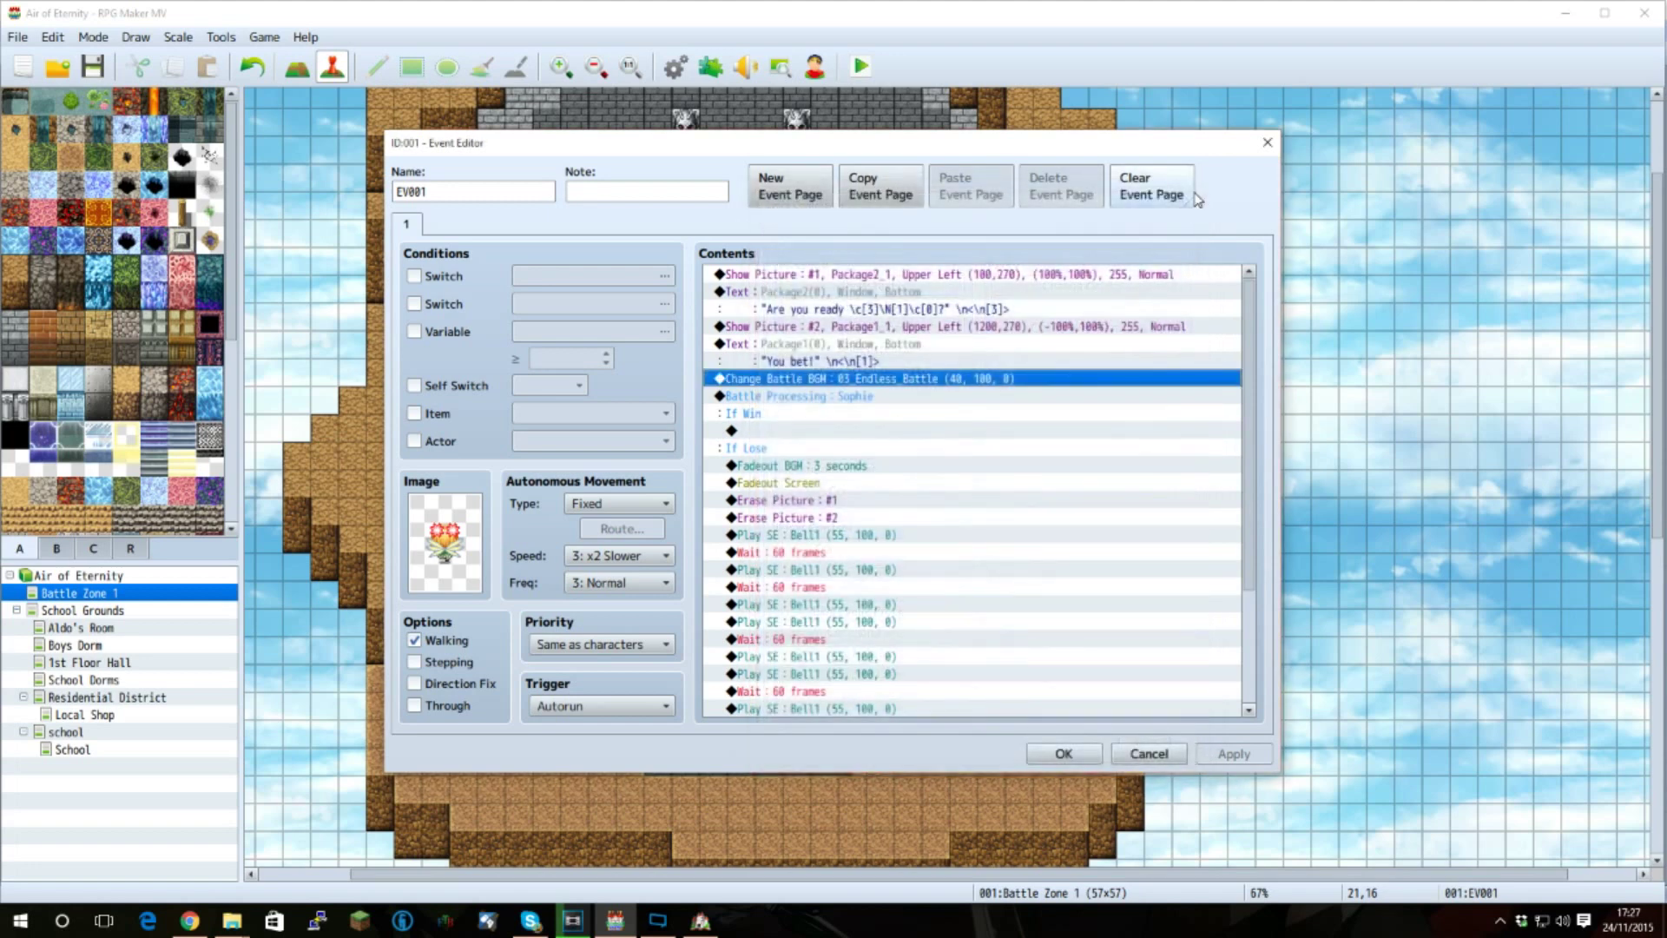
key(Return)
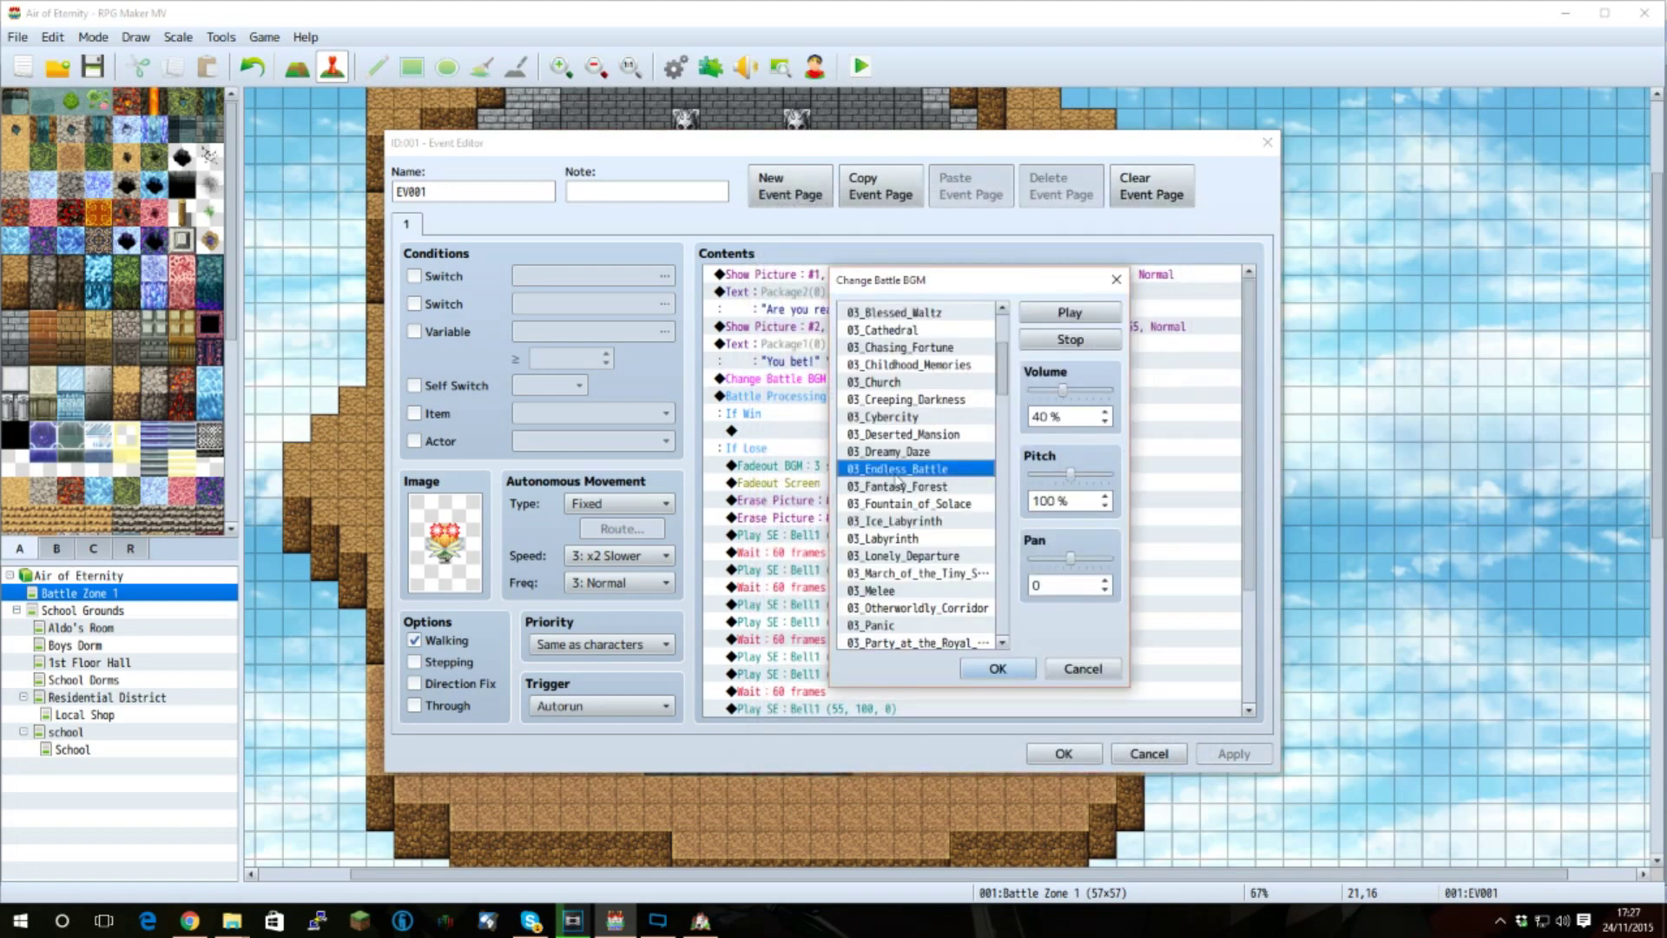
click(1087, 312)
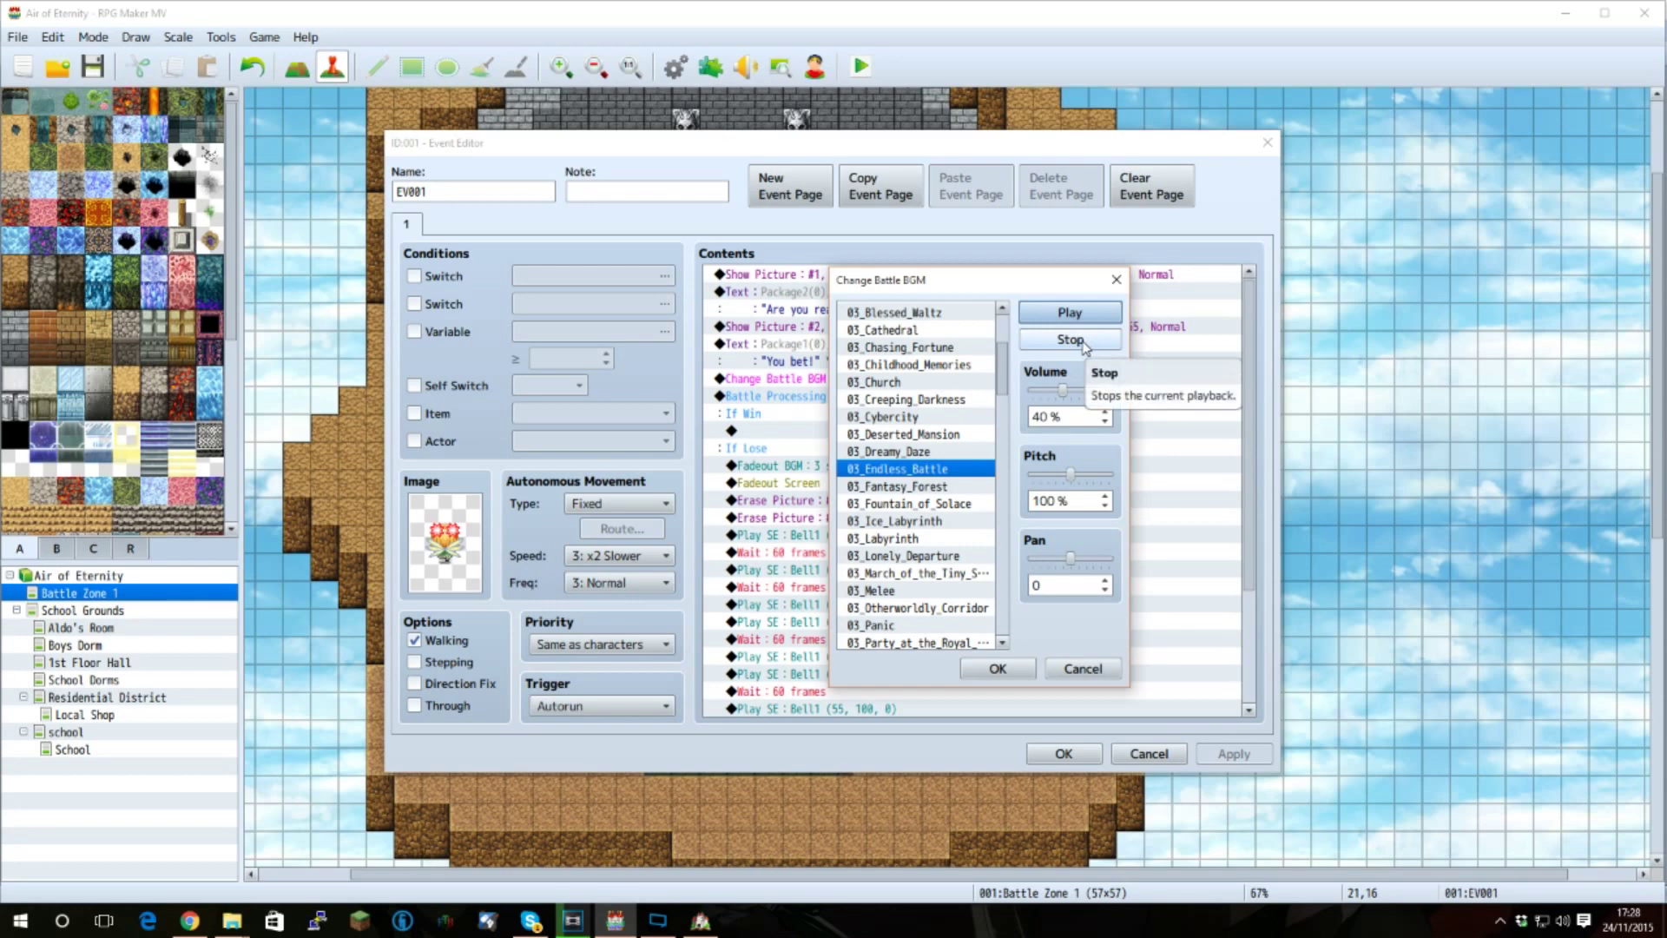
click(1084, 344)
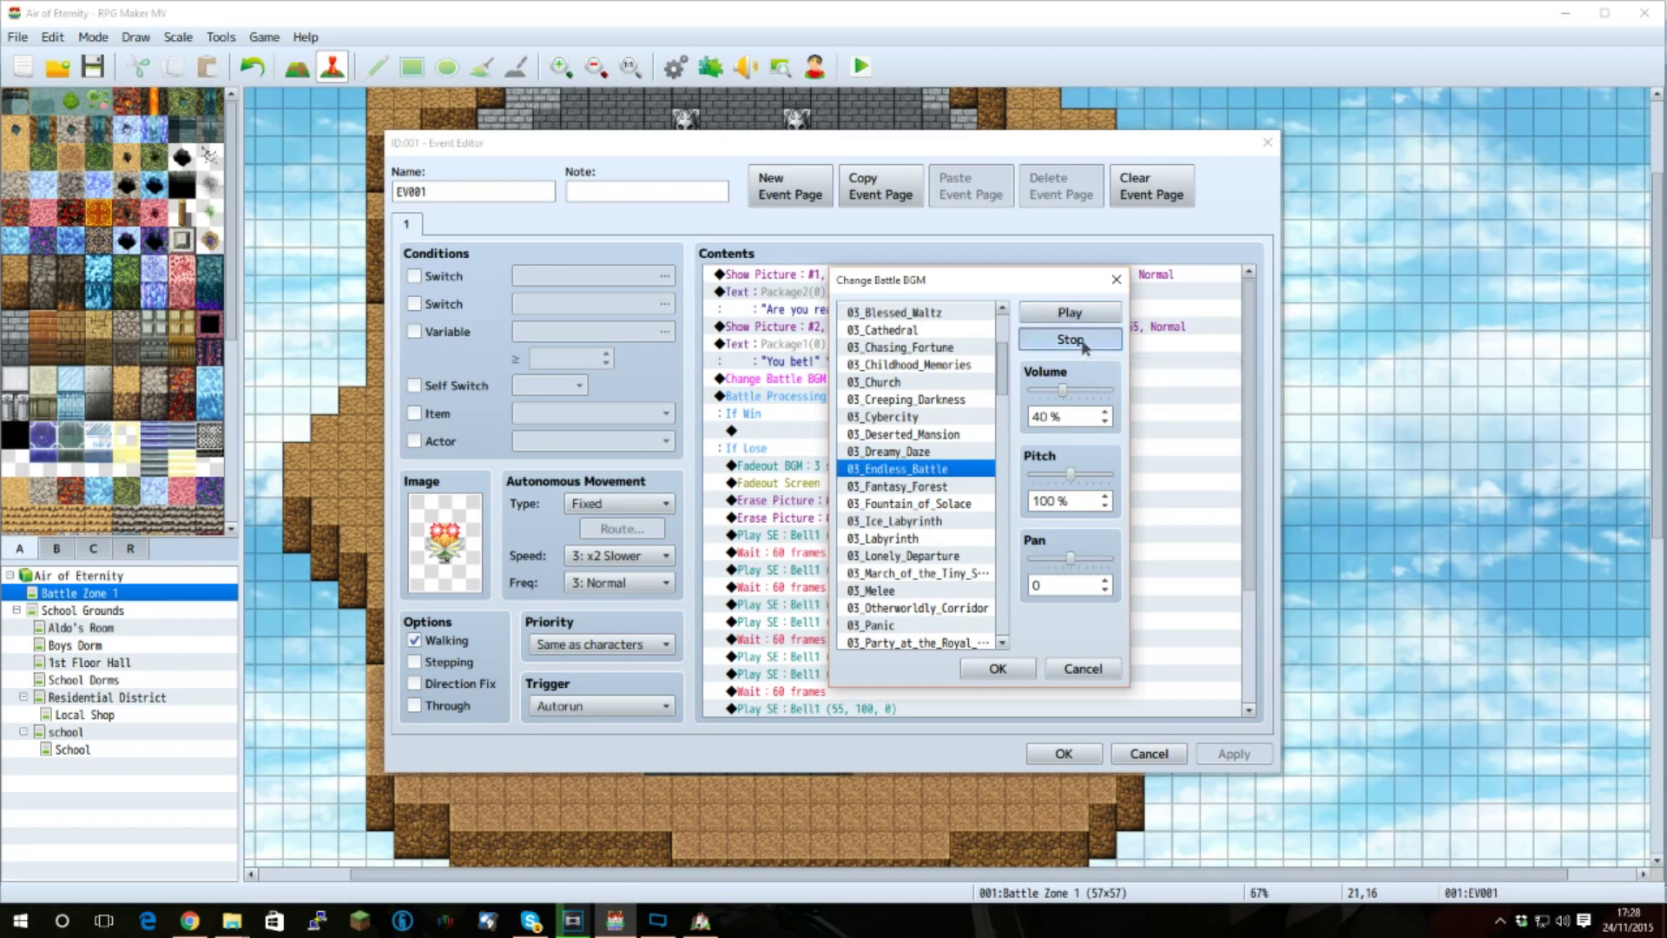
click(1117, 279)
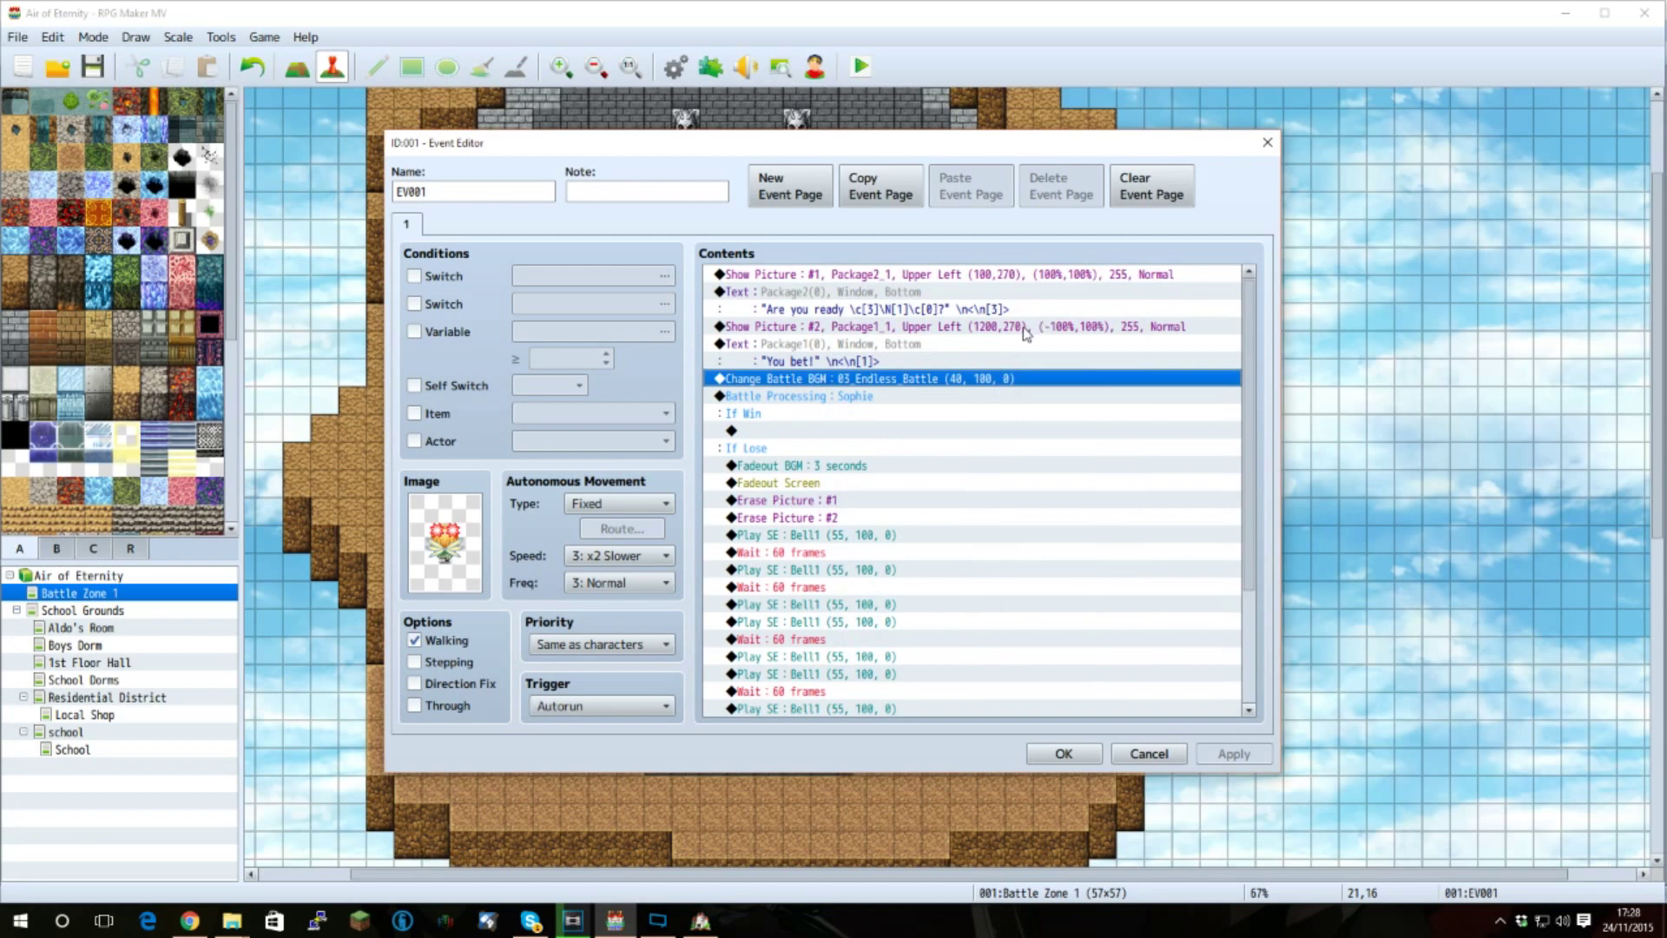
click(792, 395)
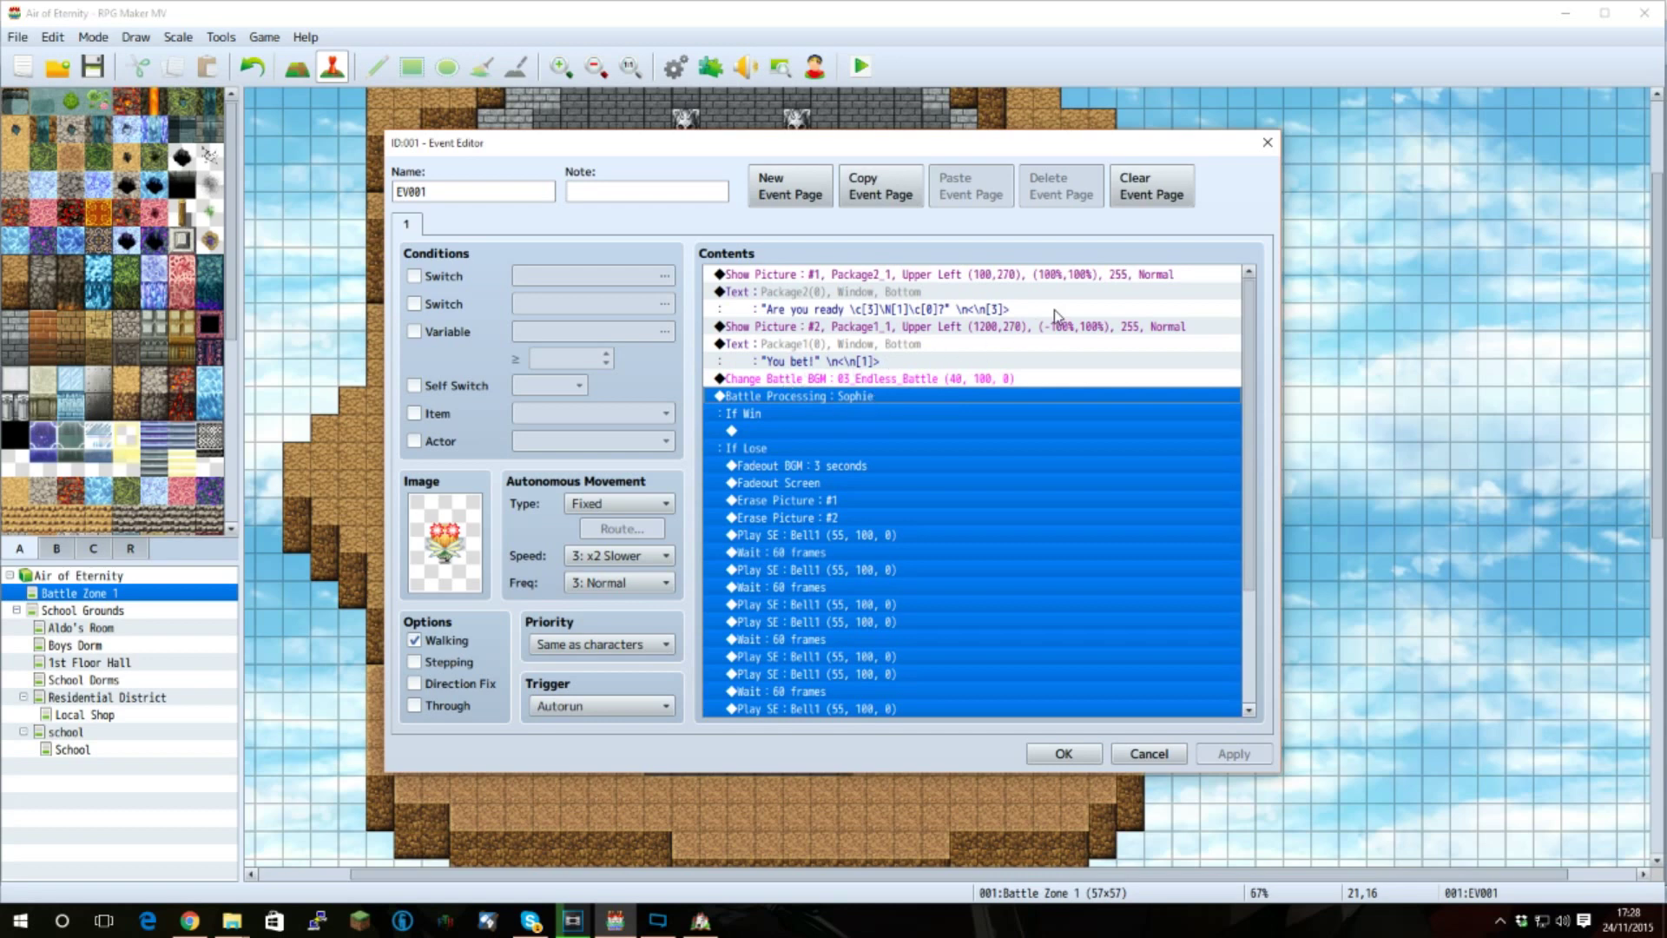
- Open EV001's Battle Processing settings and check the troop list, keeping Sophie selected
key(Return)
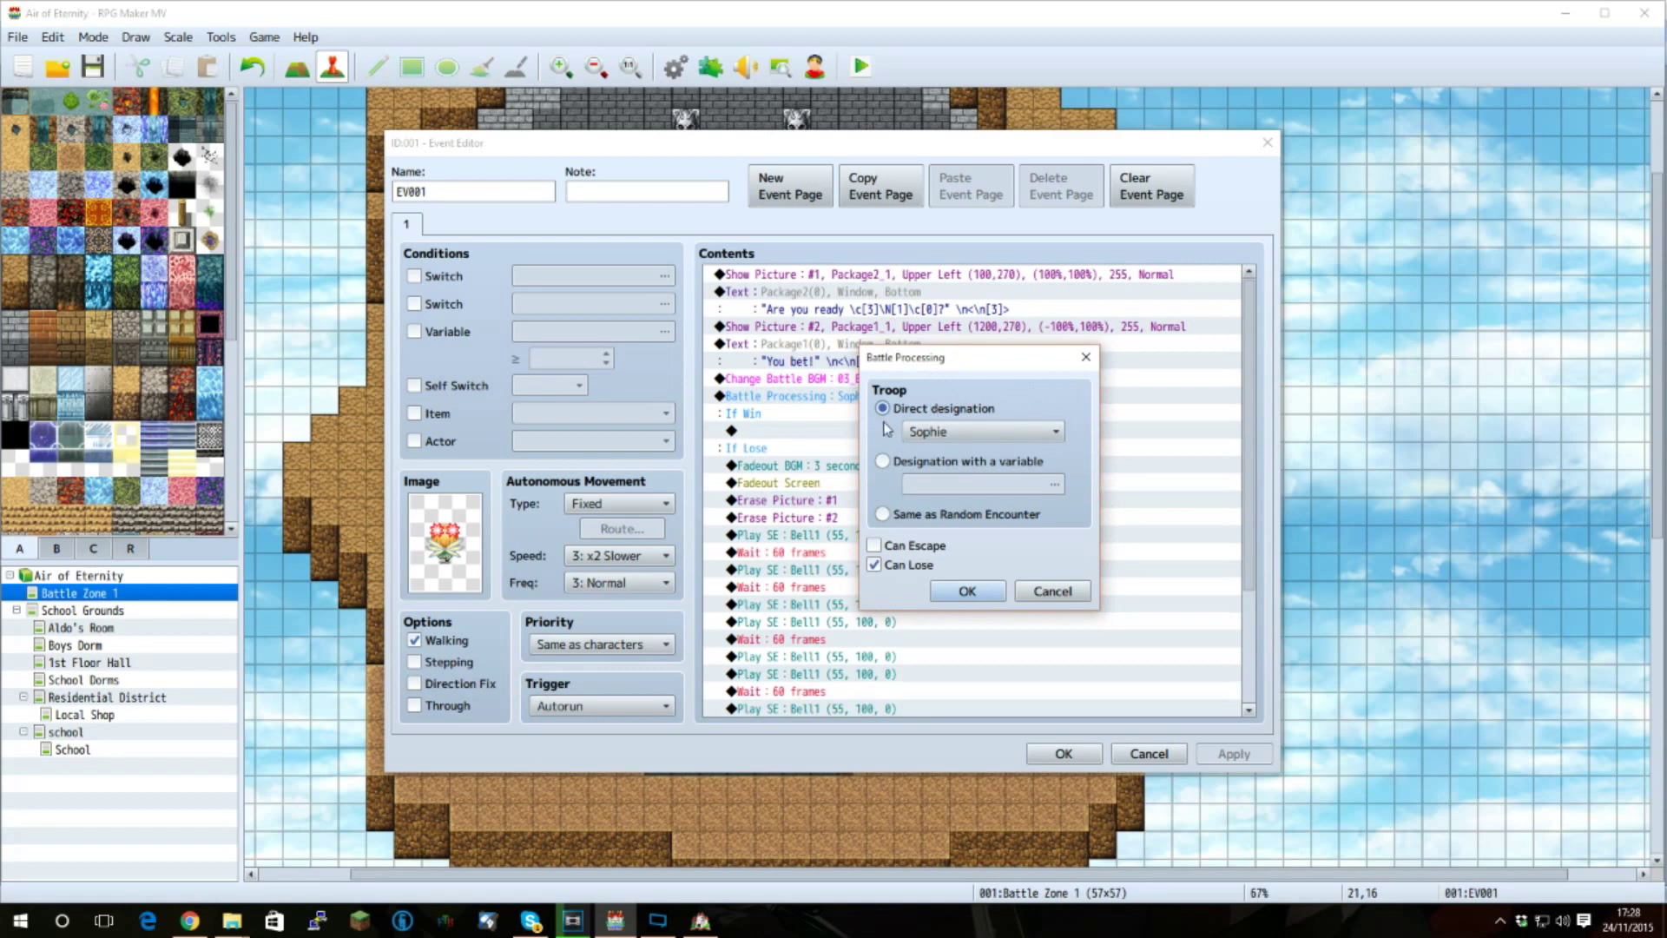
scroll(931, 434, down, 1)
scroll(931, 434, up, 1)
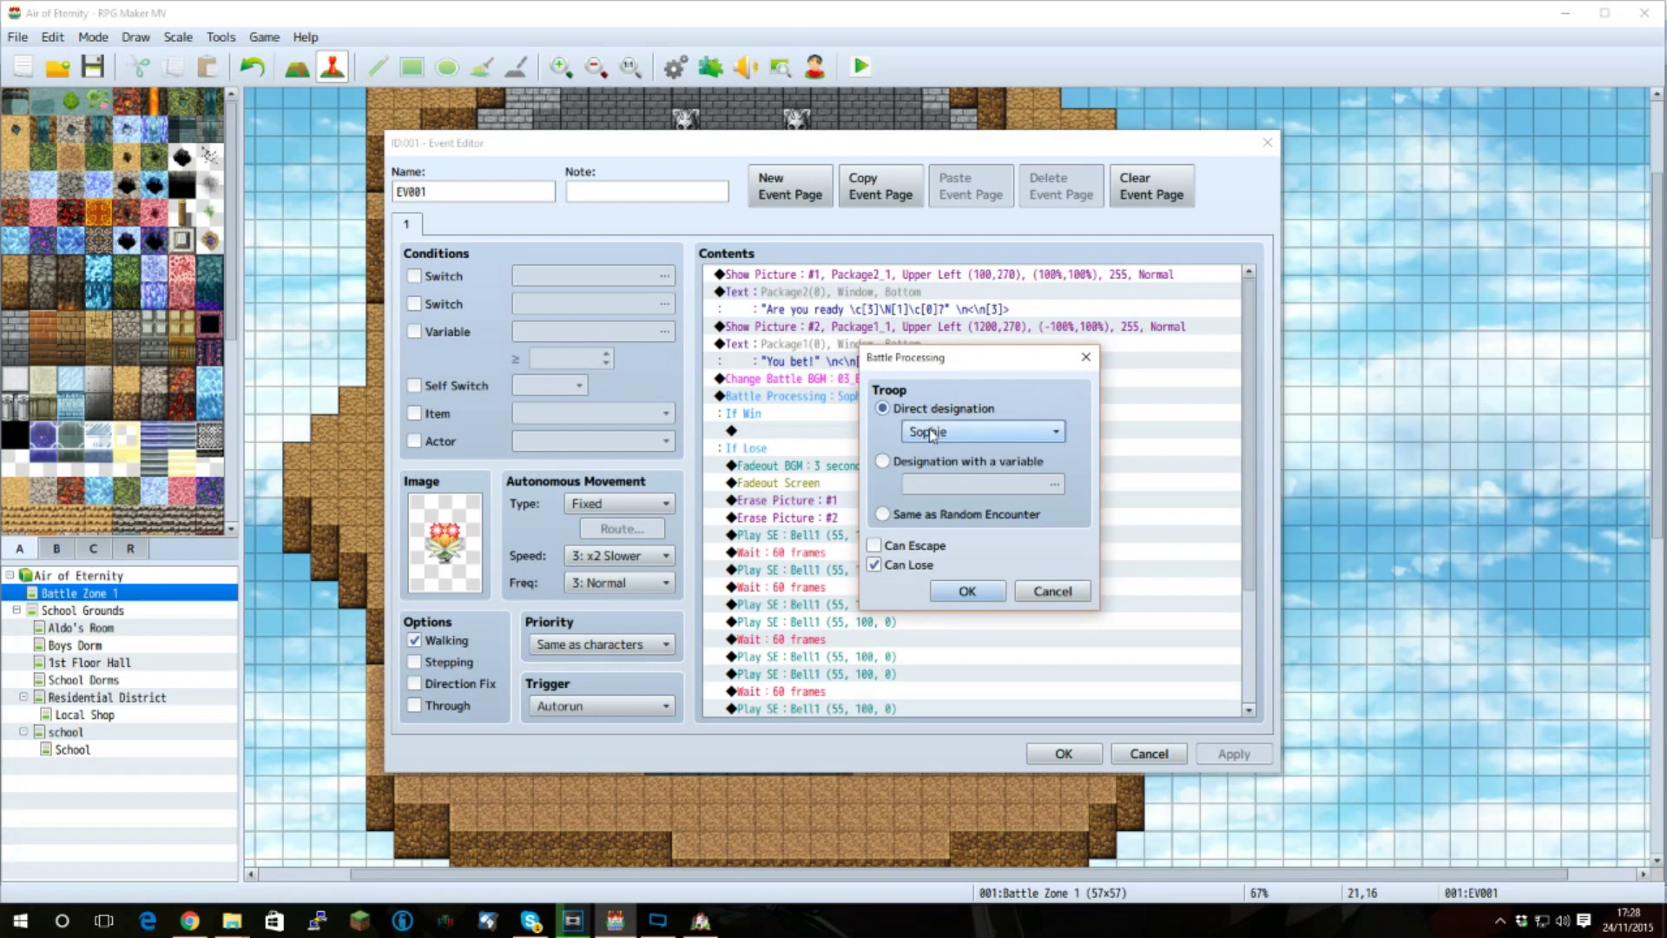
click(1038, 425)
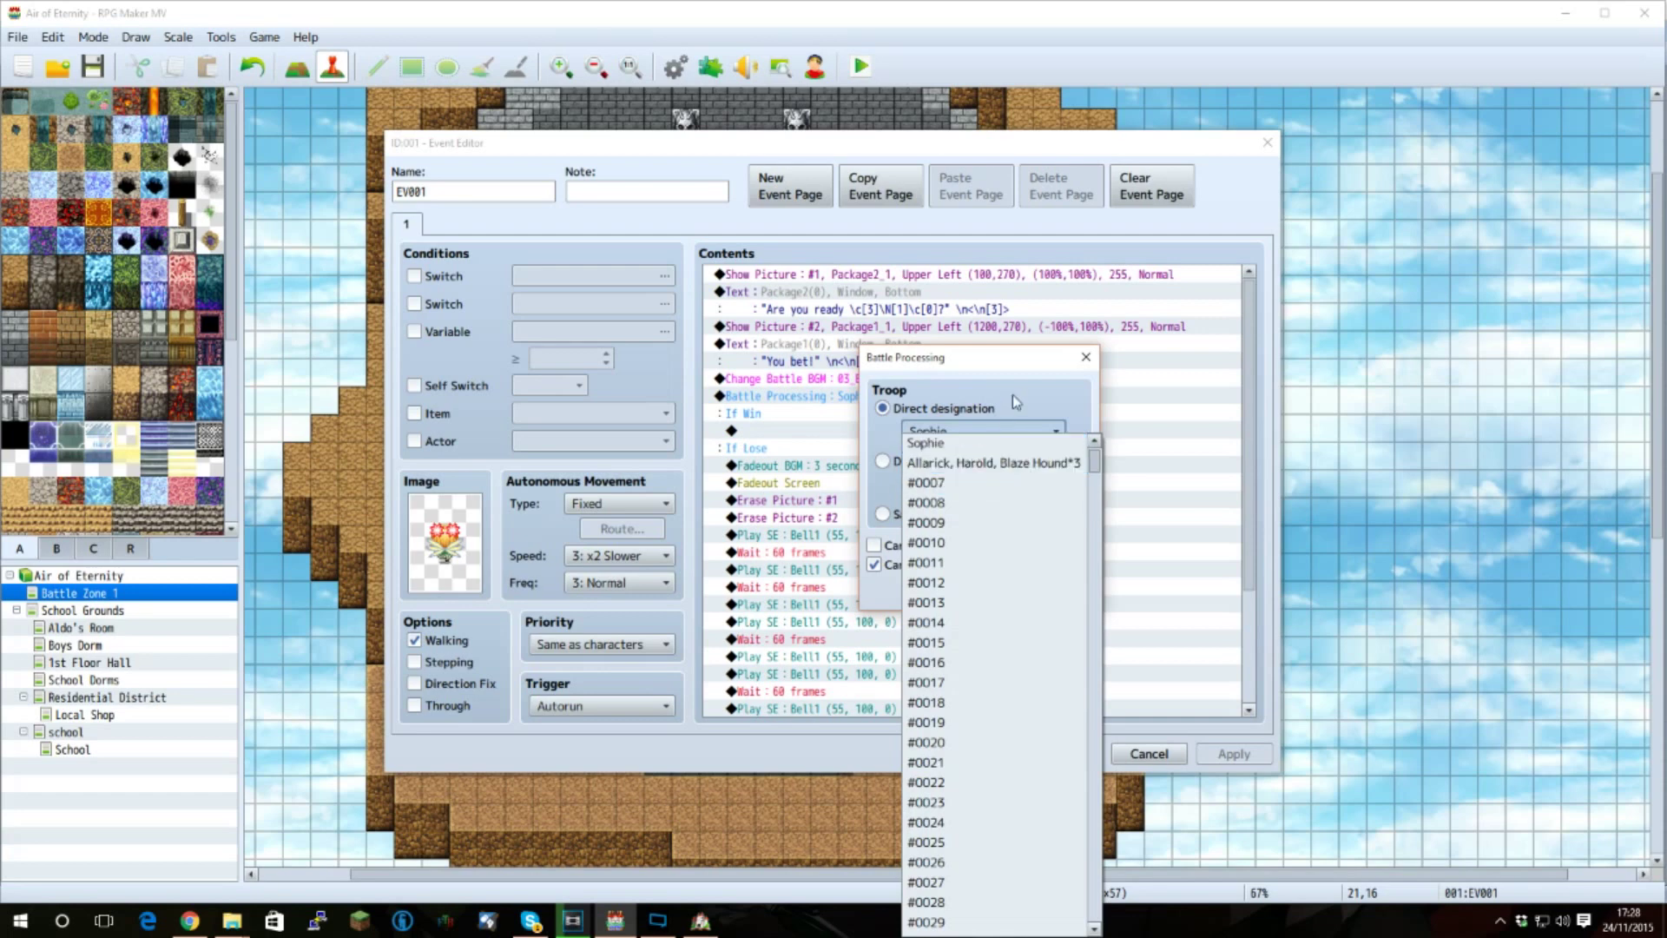
click(1014, 393)
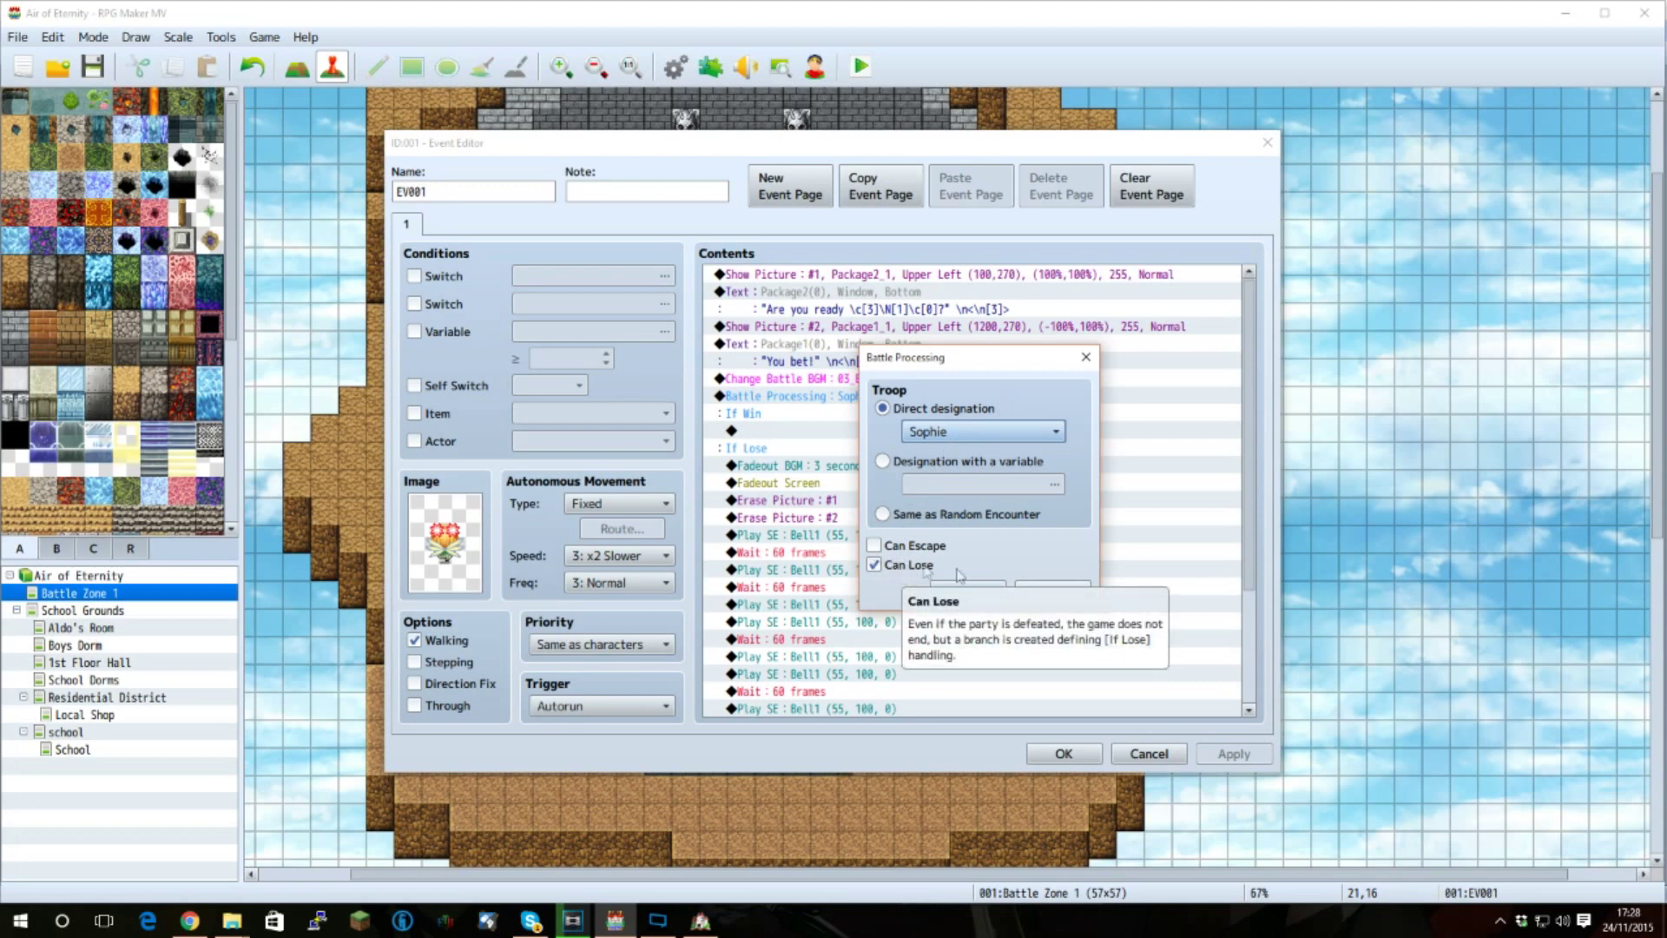
click(1053, 594)
click(751, 450)
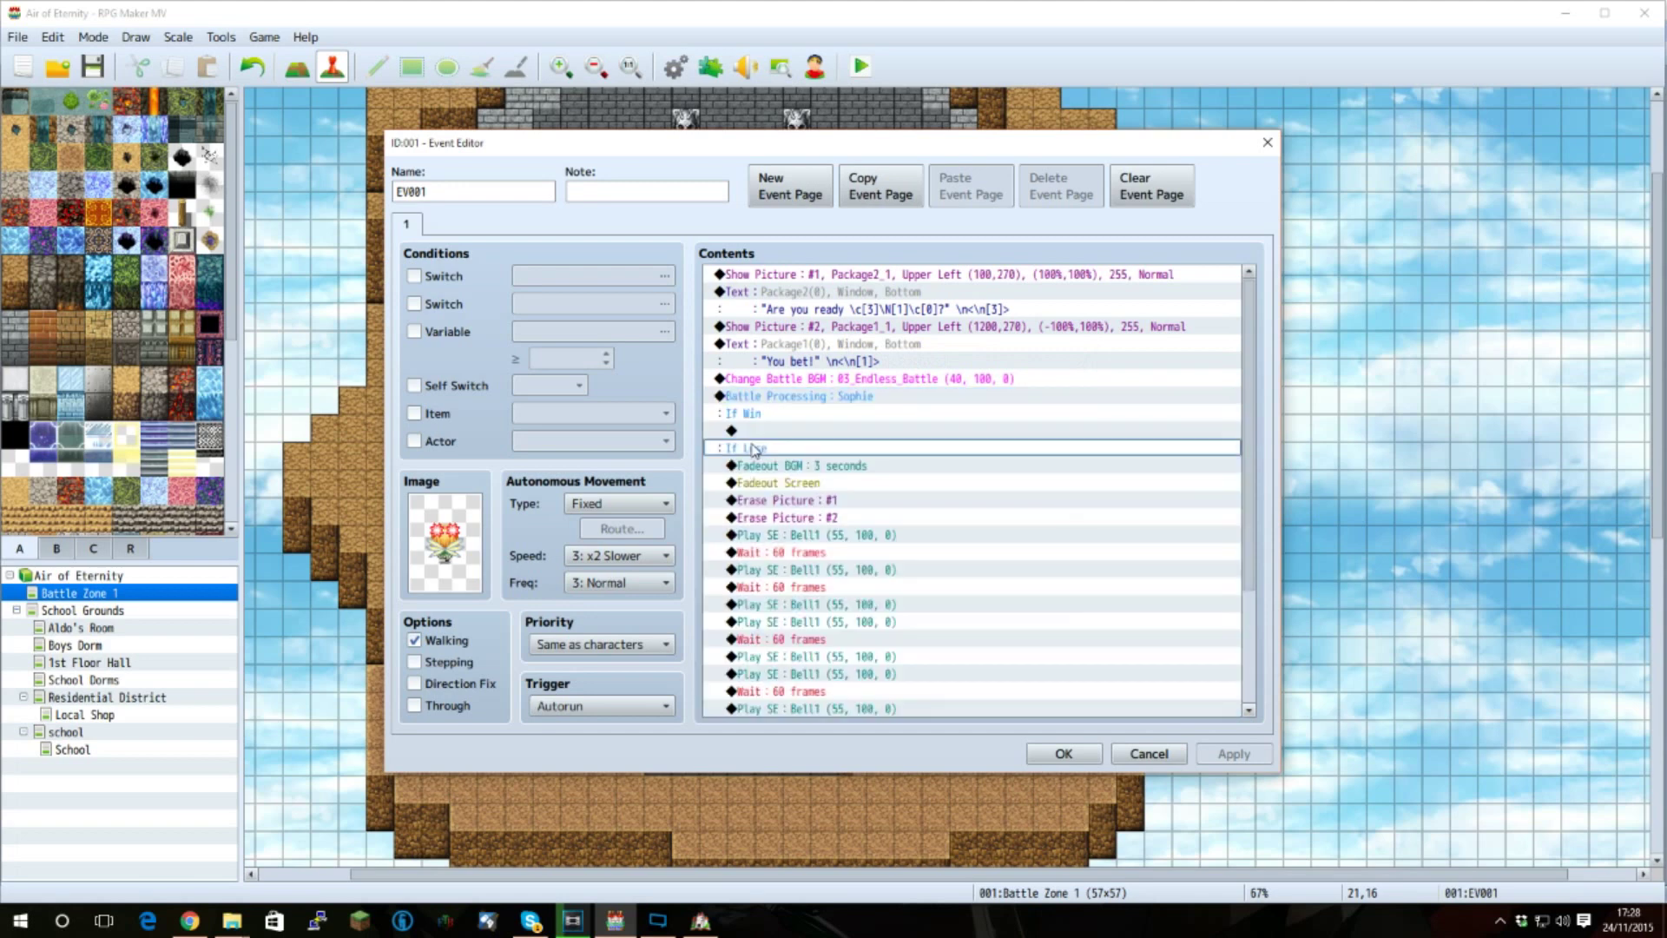
scroll(804, 429, down, 1)
scroll(805, 429, down, 1)
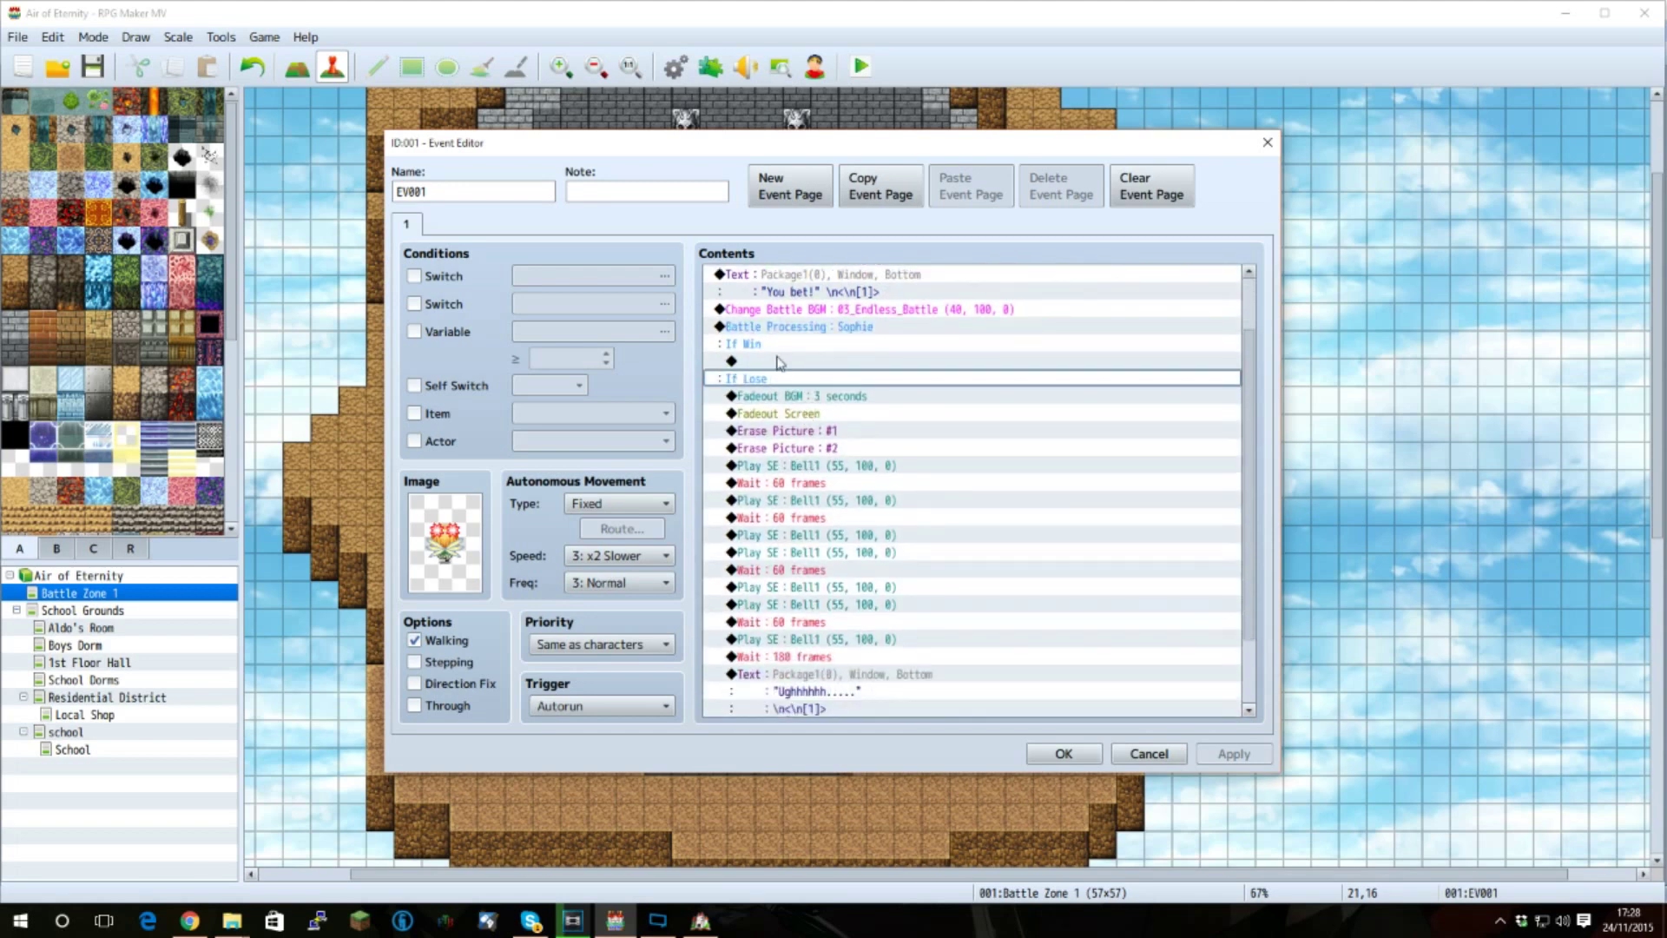
click(884, 363)
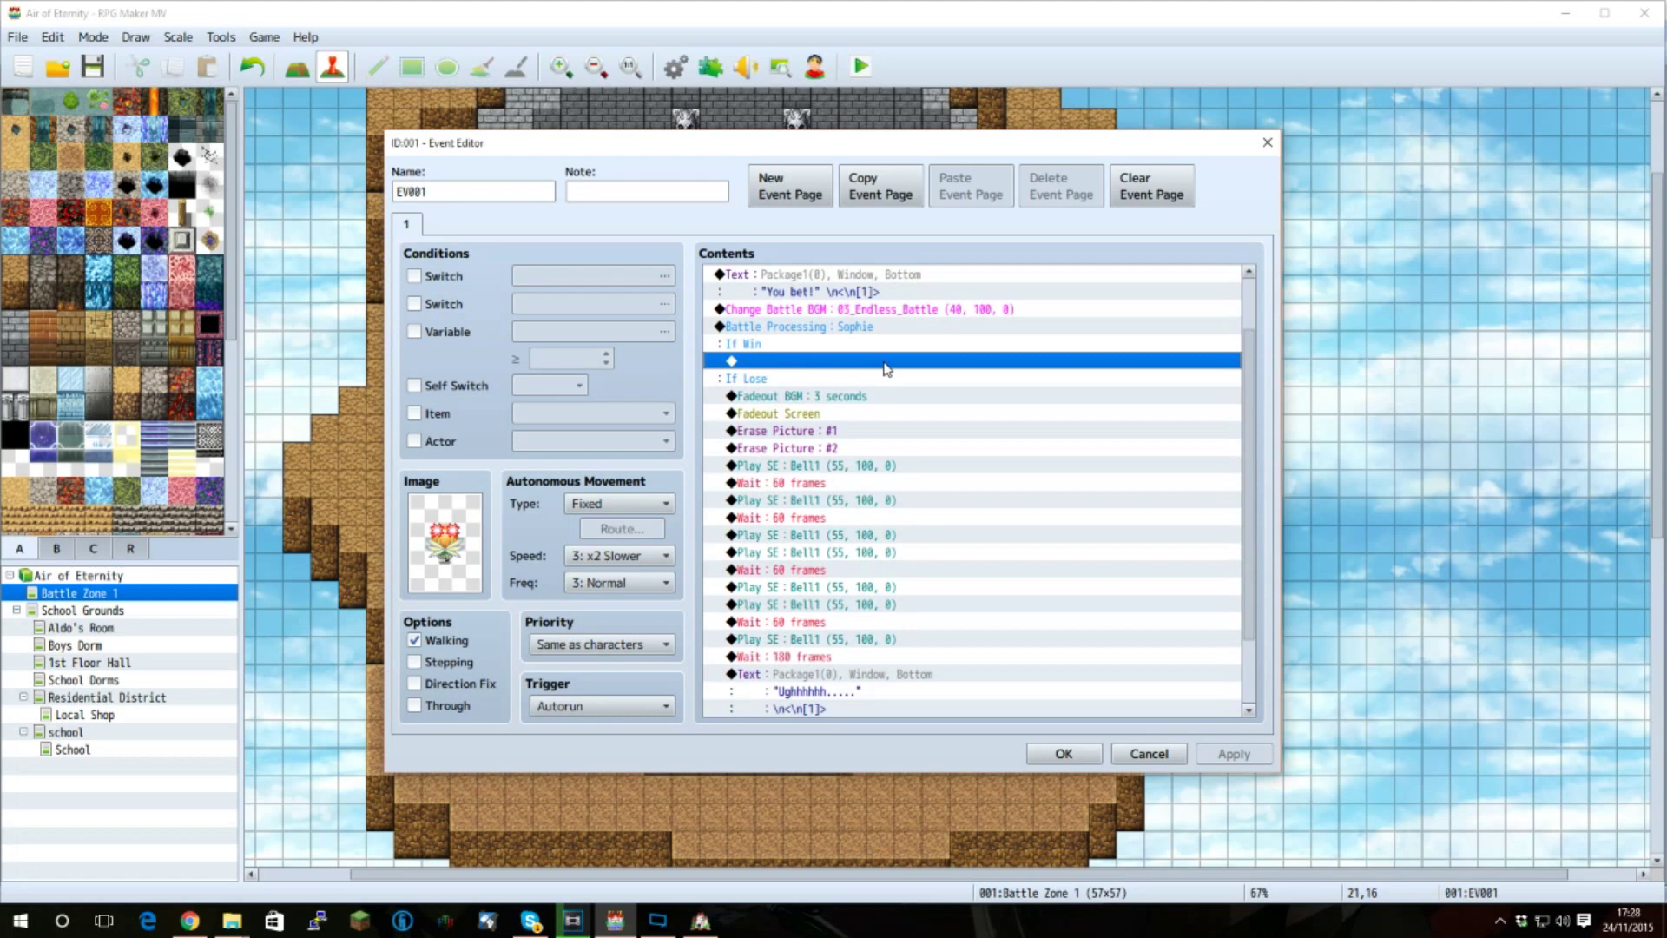
scroll(877, 434, down, 1)
click(762, 382)
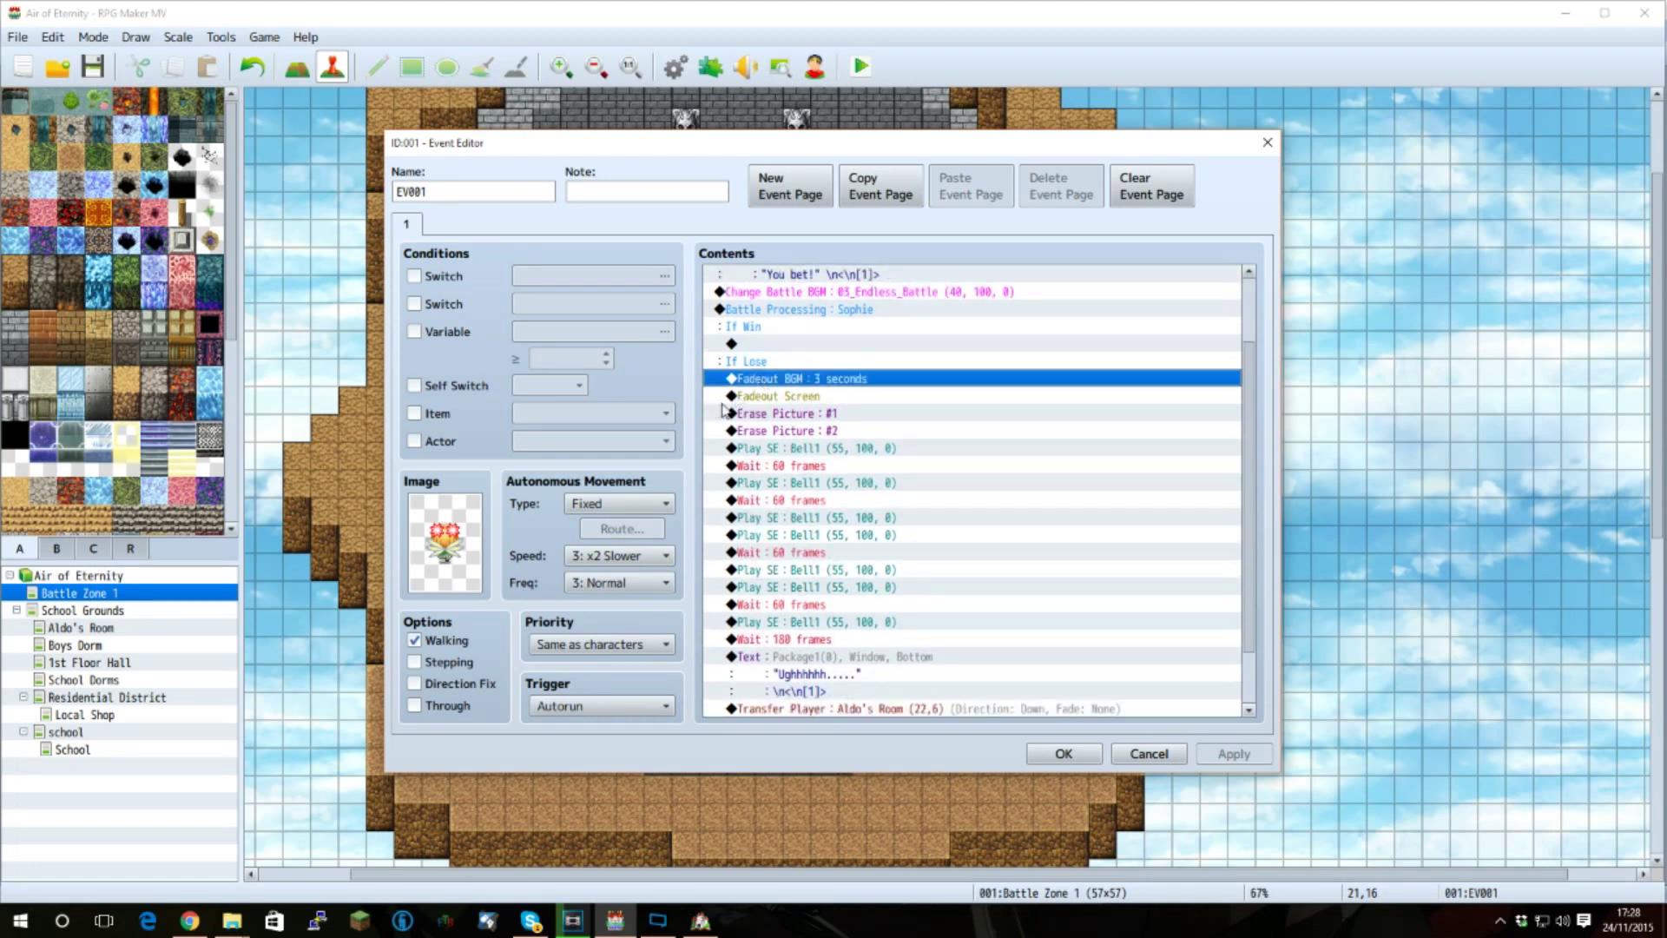
click(784, 398)
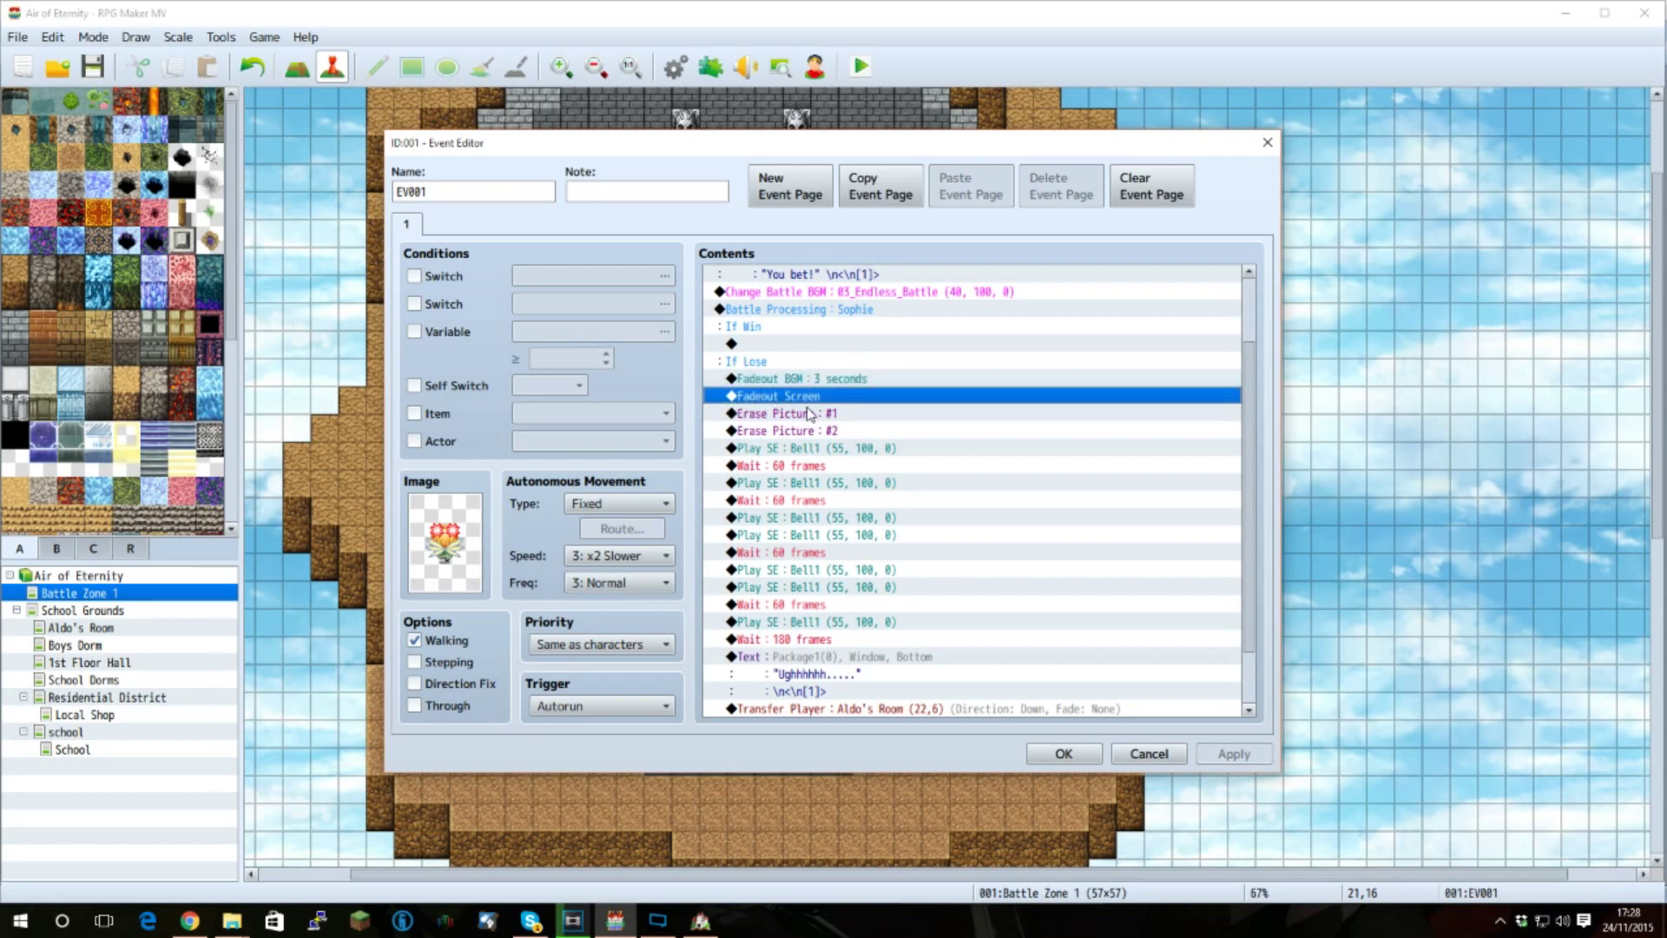
click(809, 413)
click(810, 431)
scroll(833, 469, up, 1)
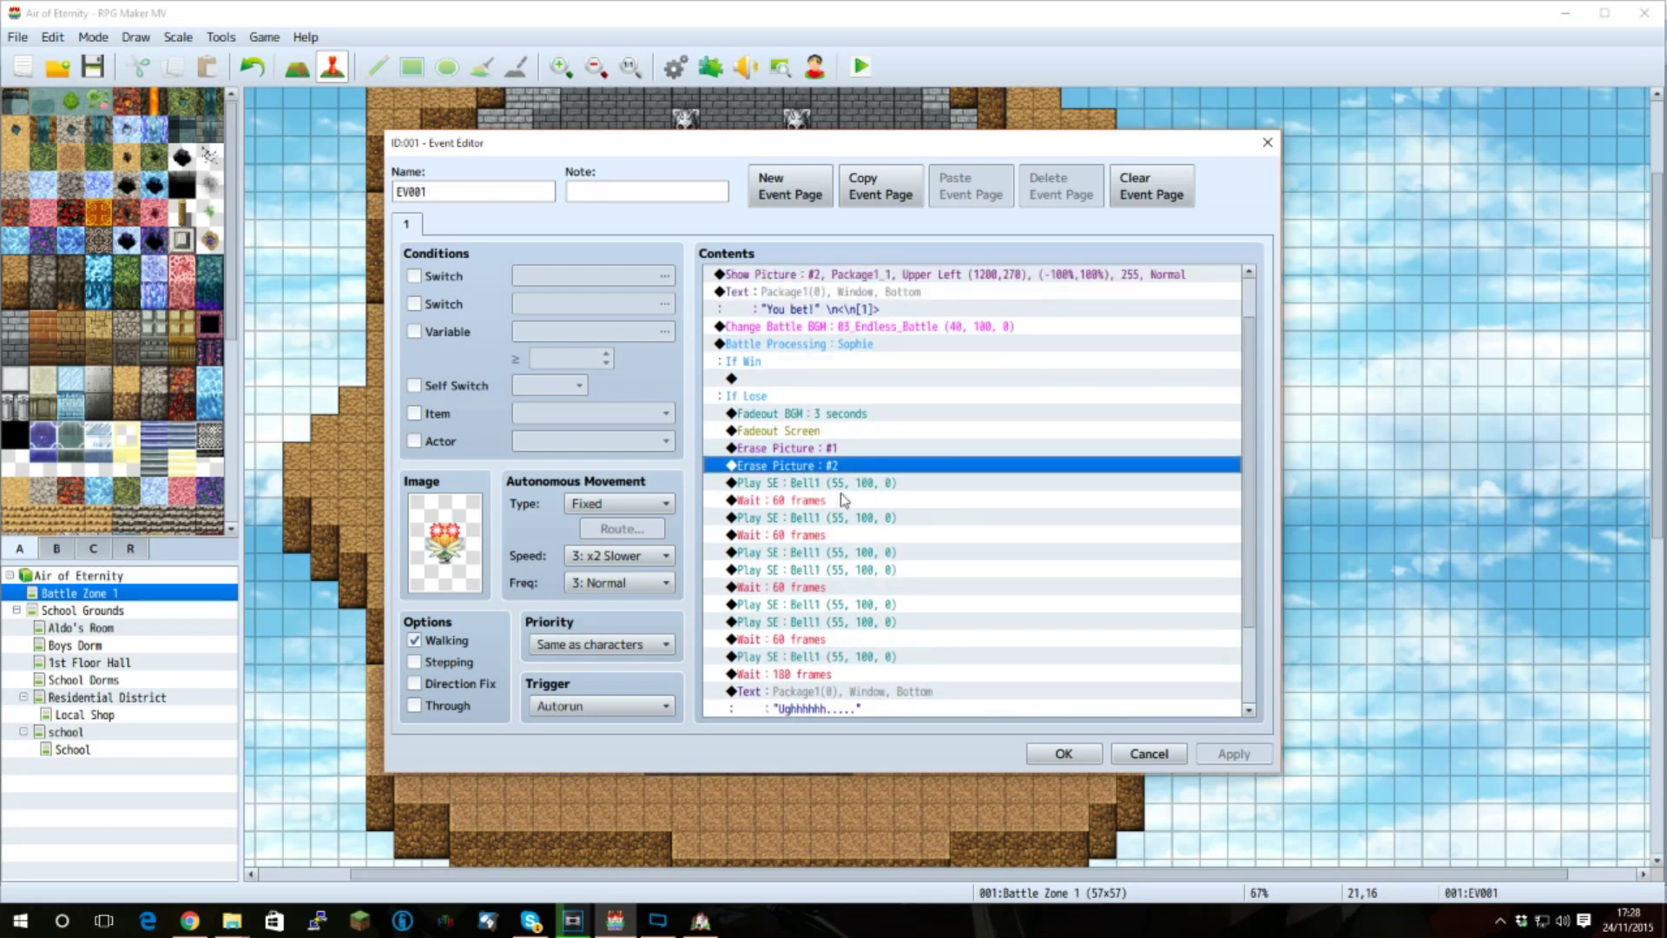
scroll(825, 491, up, 1)
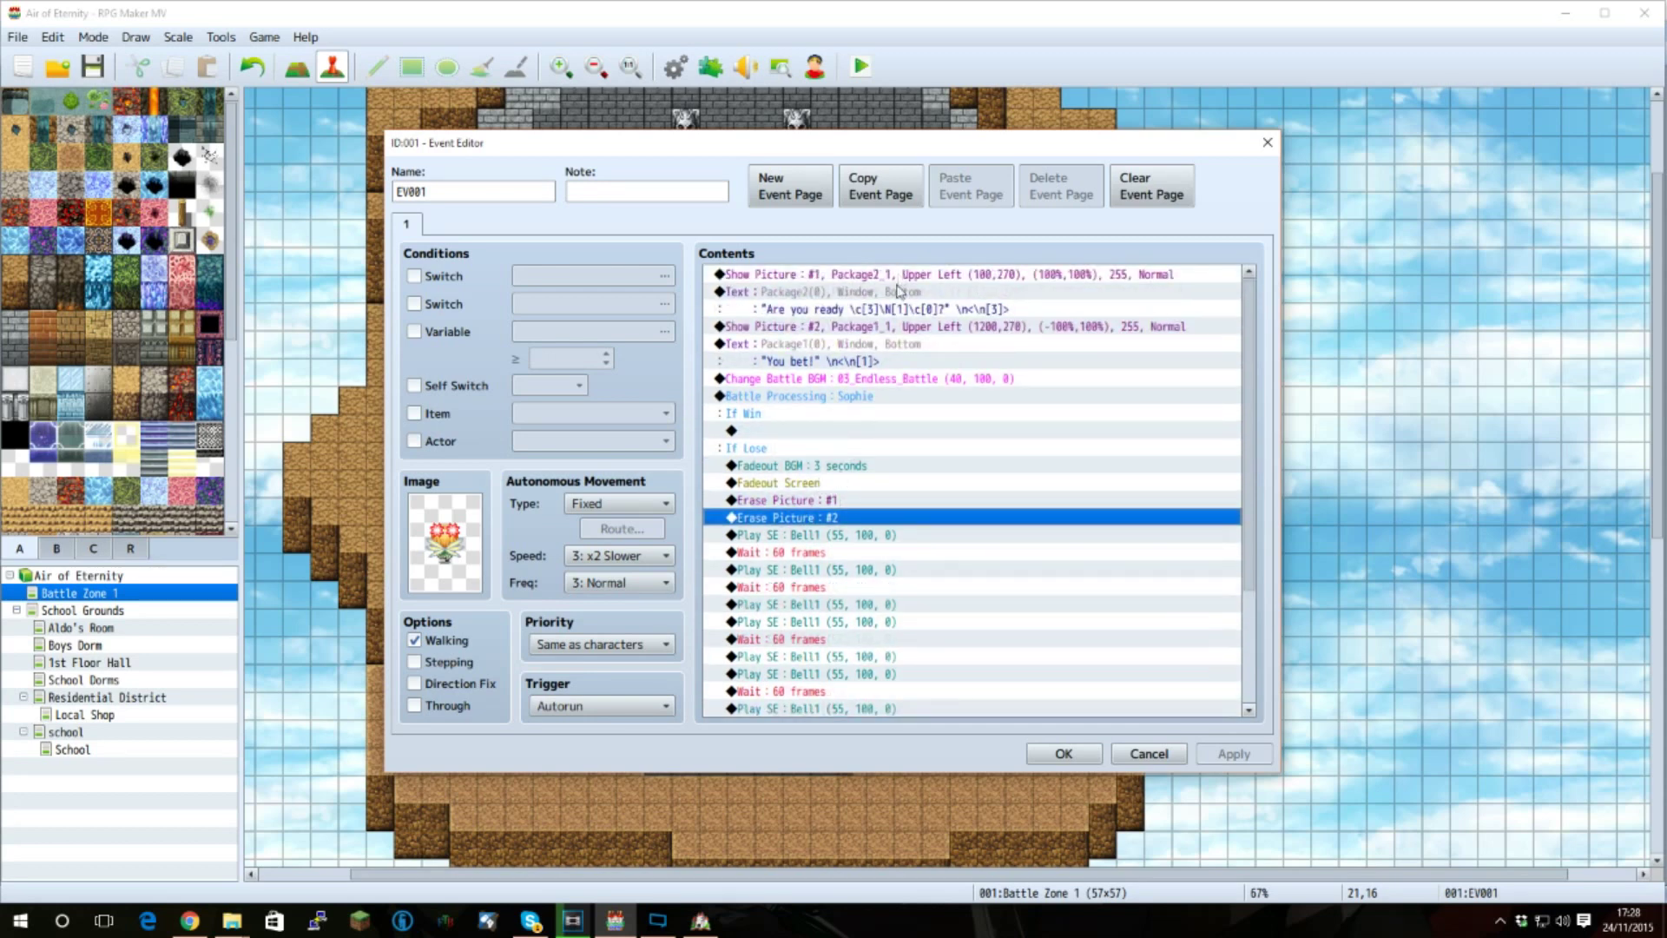
scroll(846, 474, down, 2)
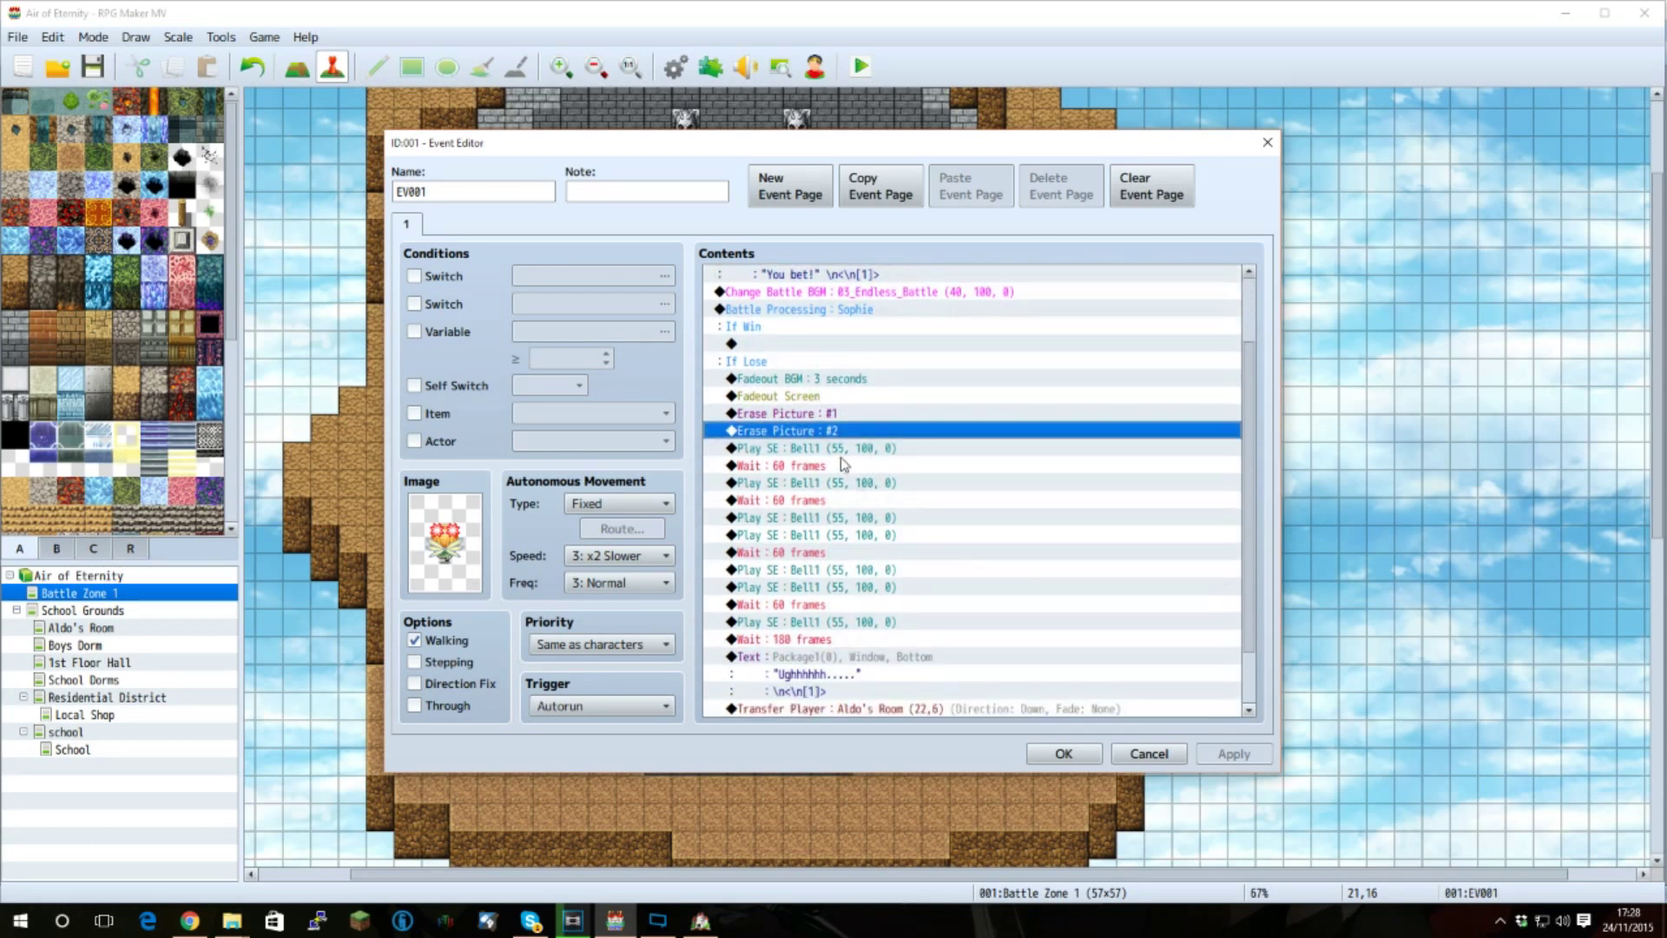
- Inspect the first Play SE Bell1 command's settings without changing them
click(852, 453)
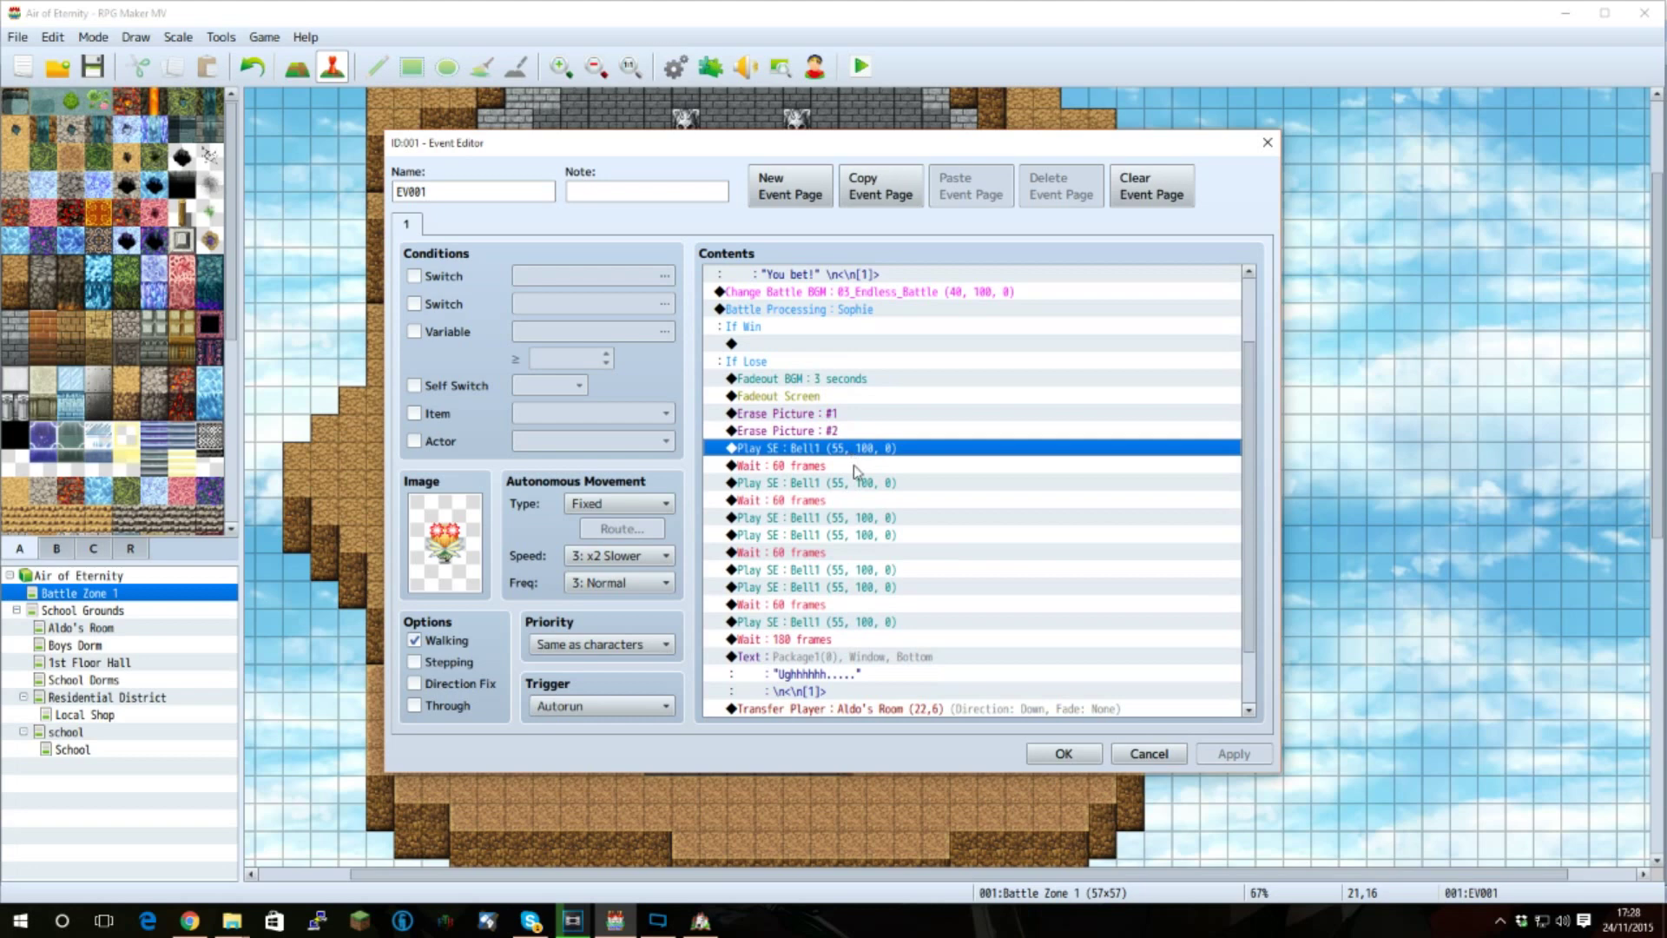
key(Return)
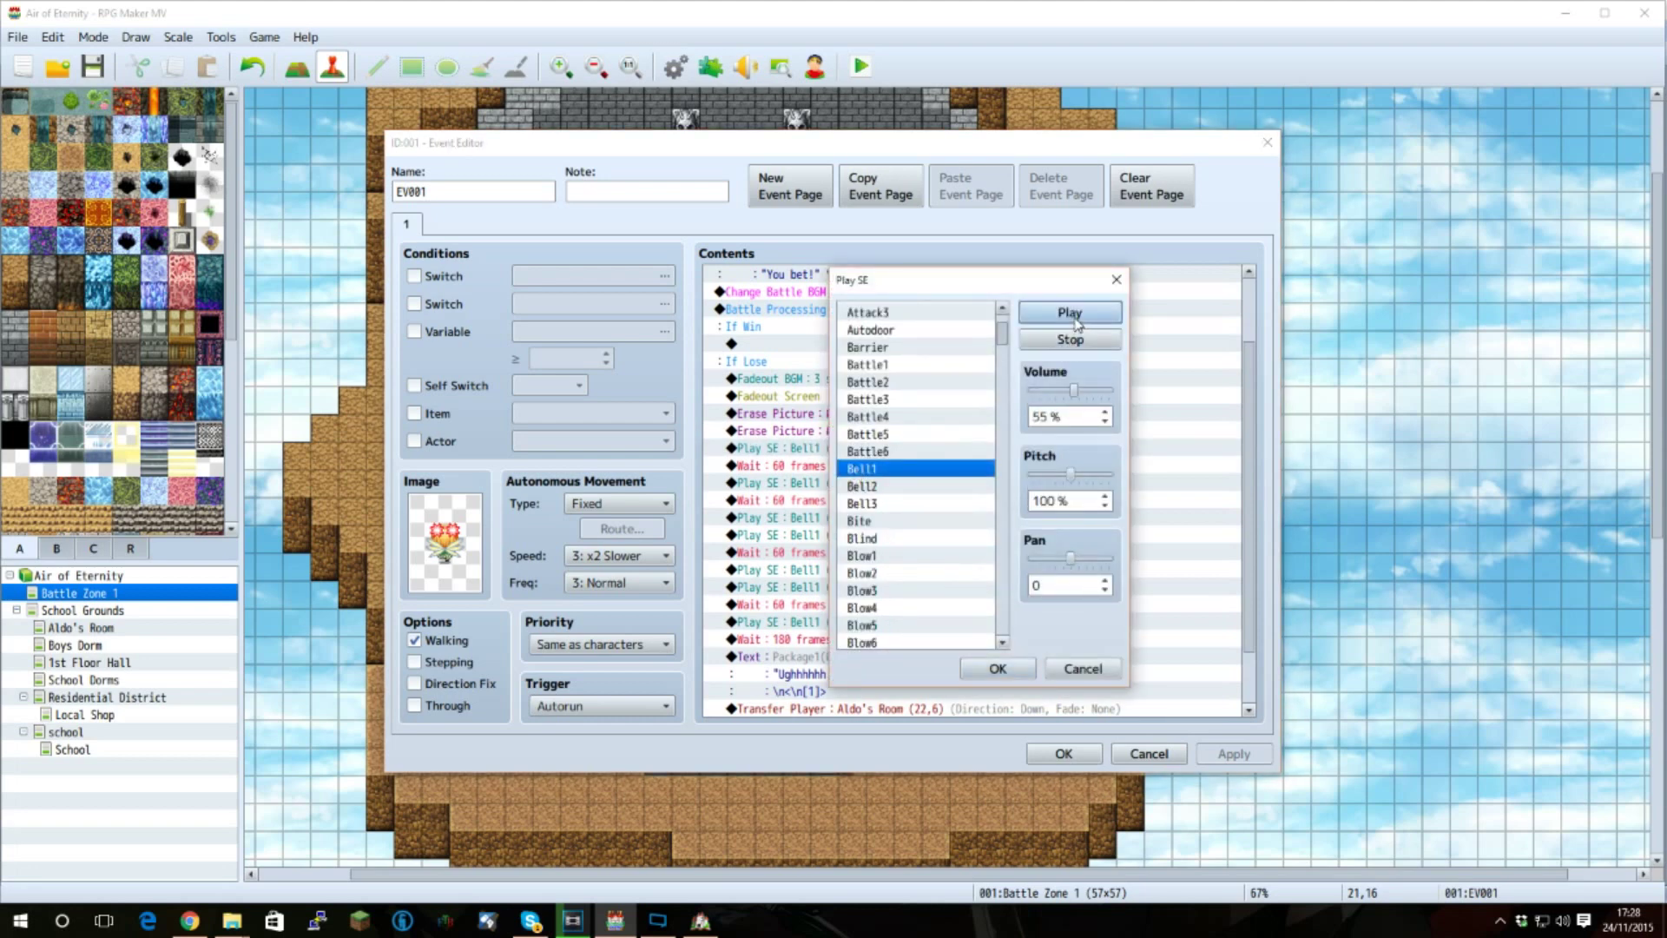
click(1116, 280)
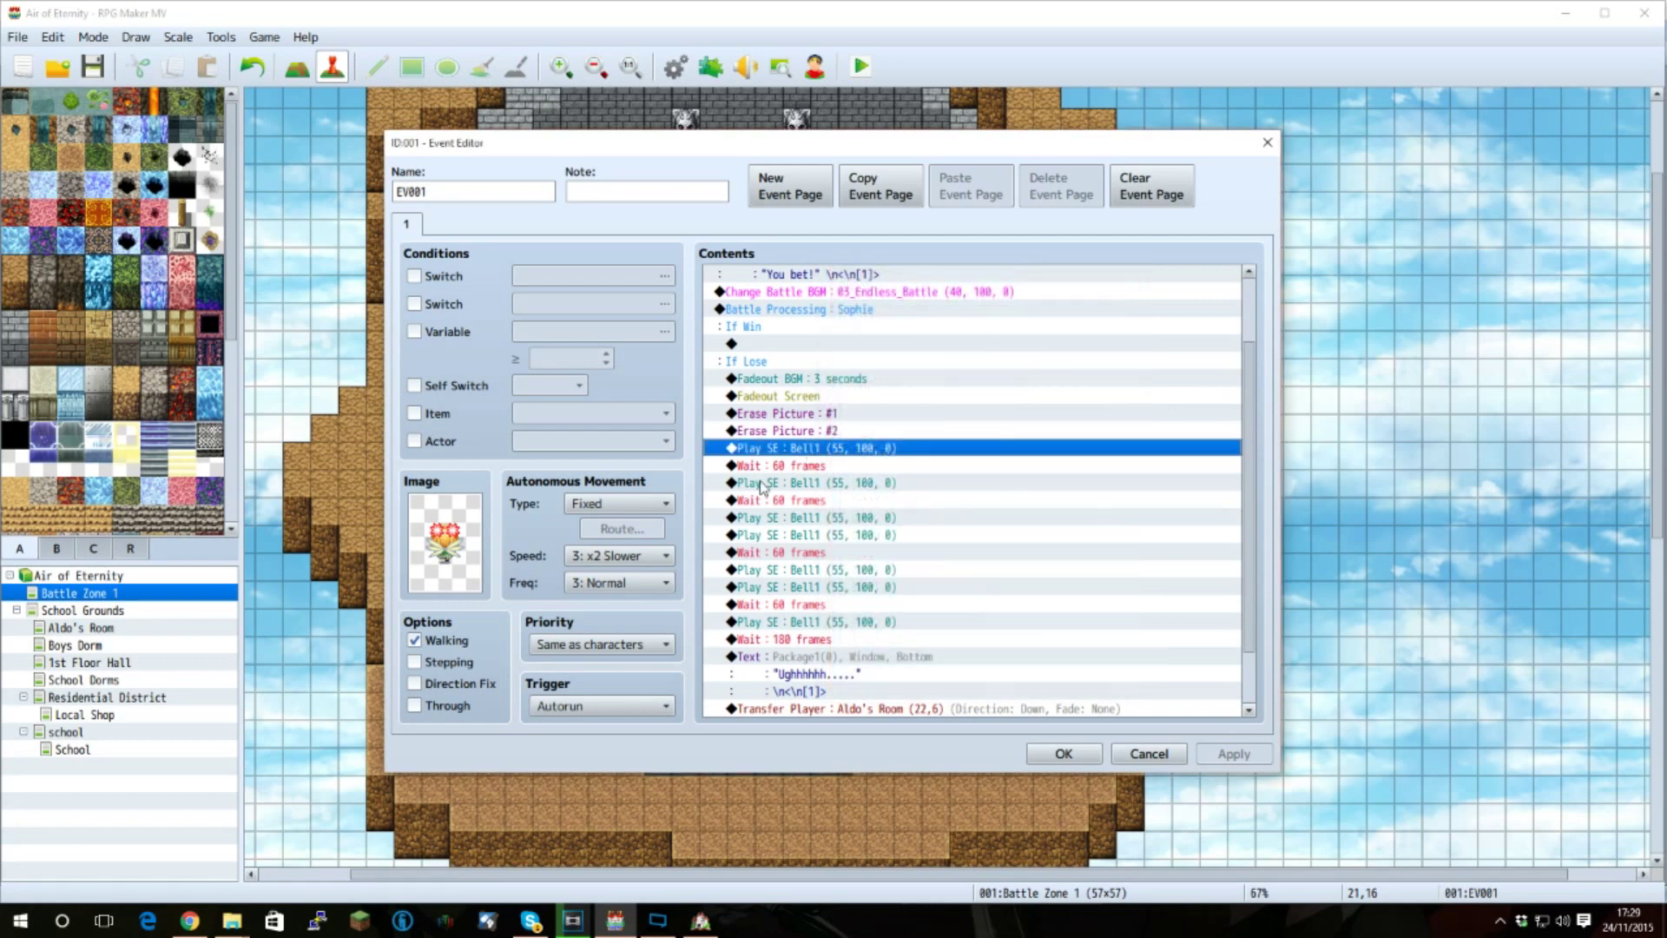
- Paste copies of the Wait : 60 frames command at the two Bell1 chimes lacking a wait
click(814, 555)
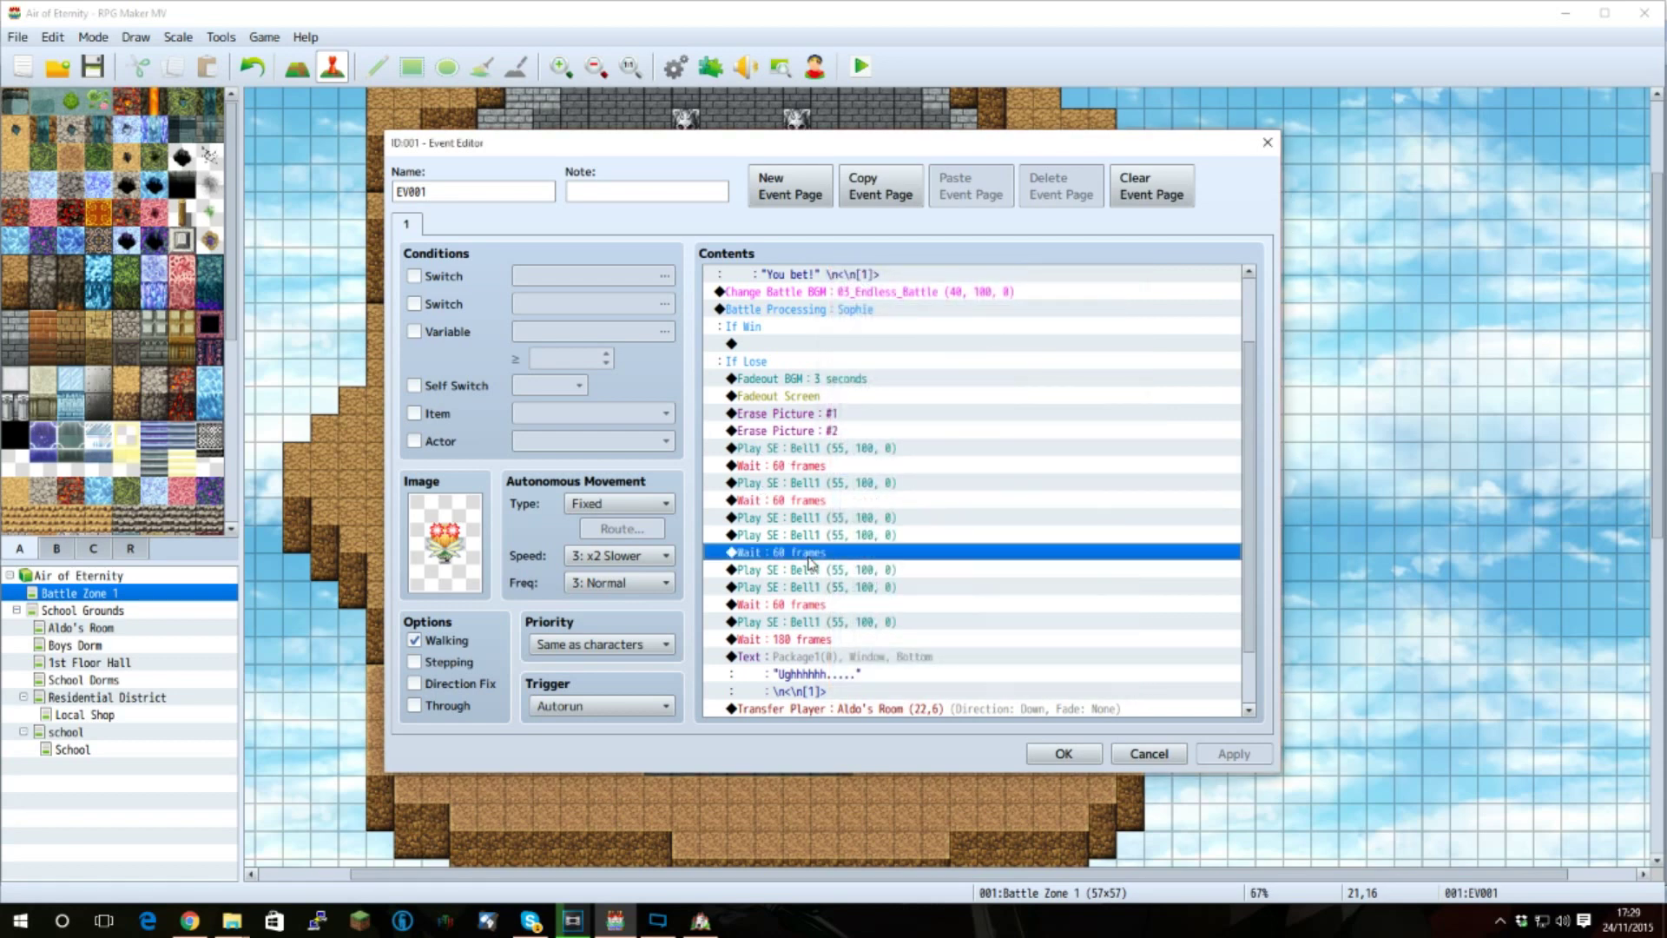
click(826, 537)
key(ctrl+v)
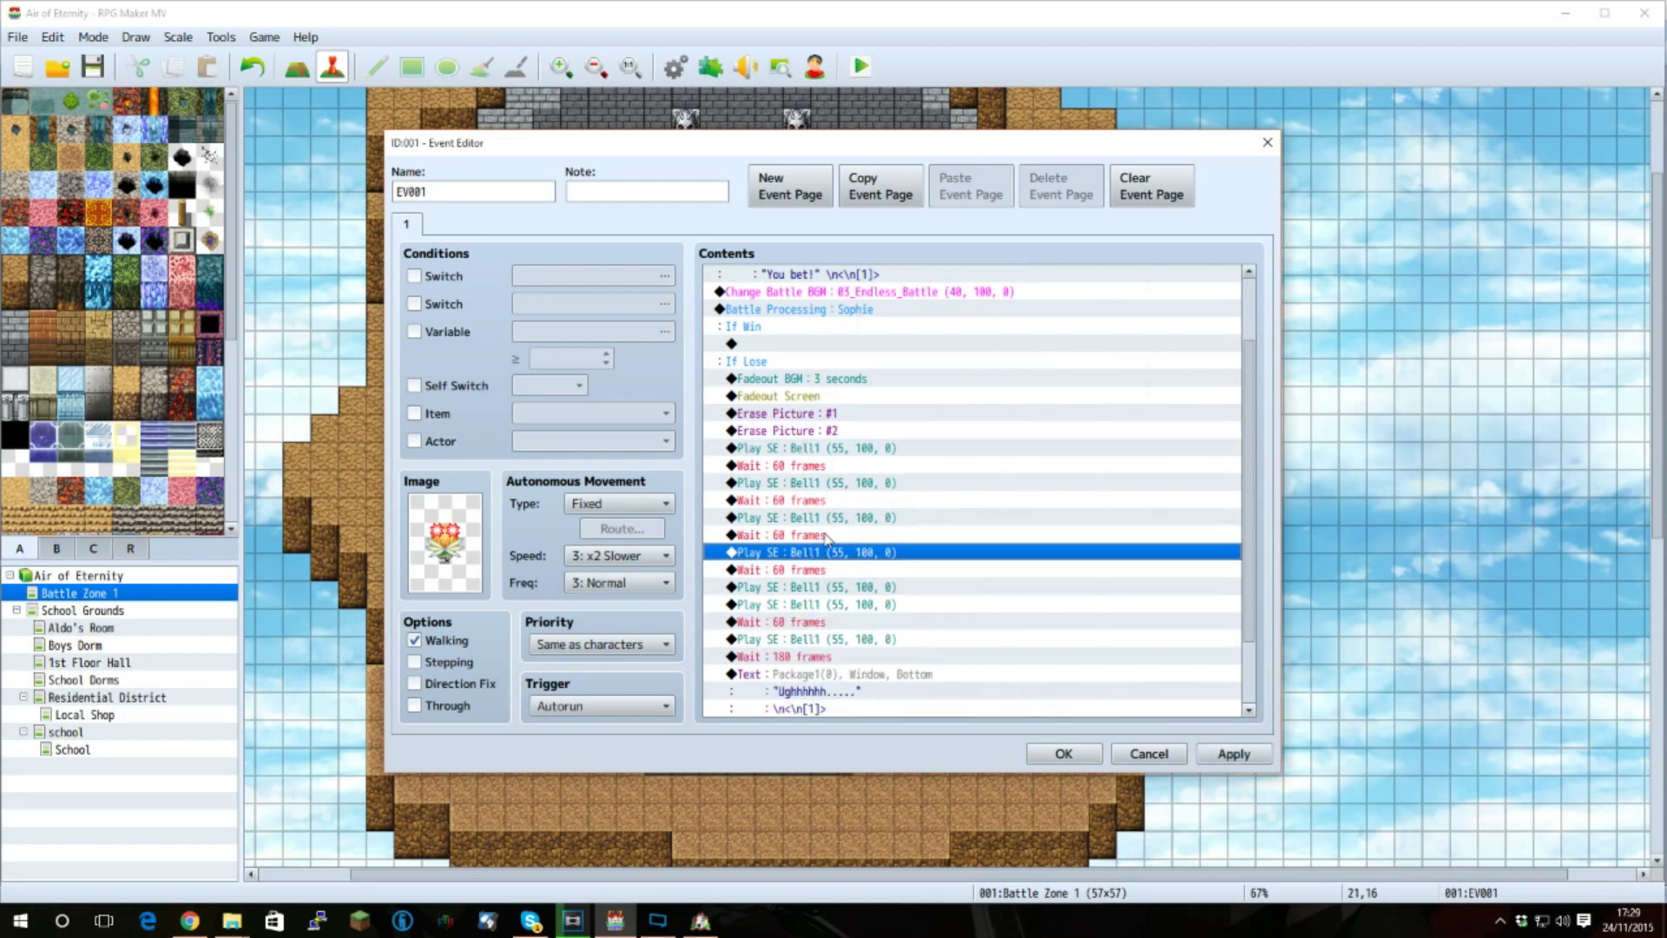
click(780, 608)
key(ctrl+v)
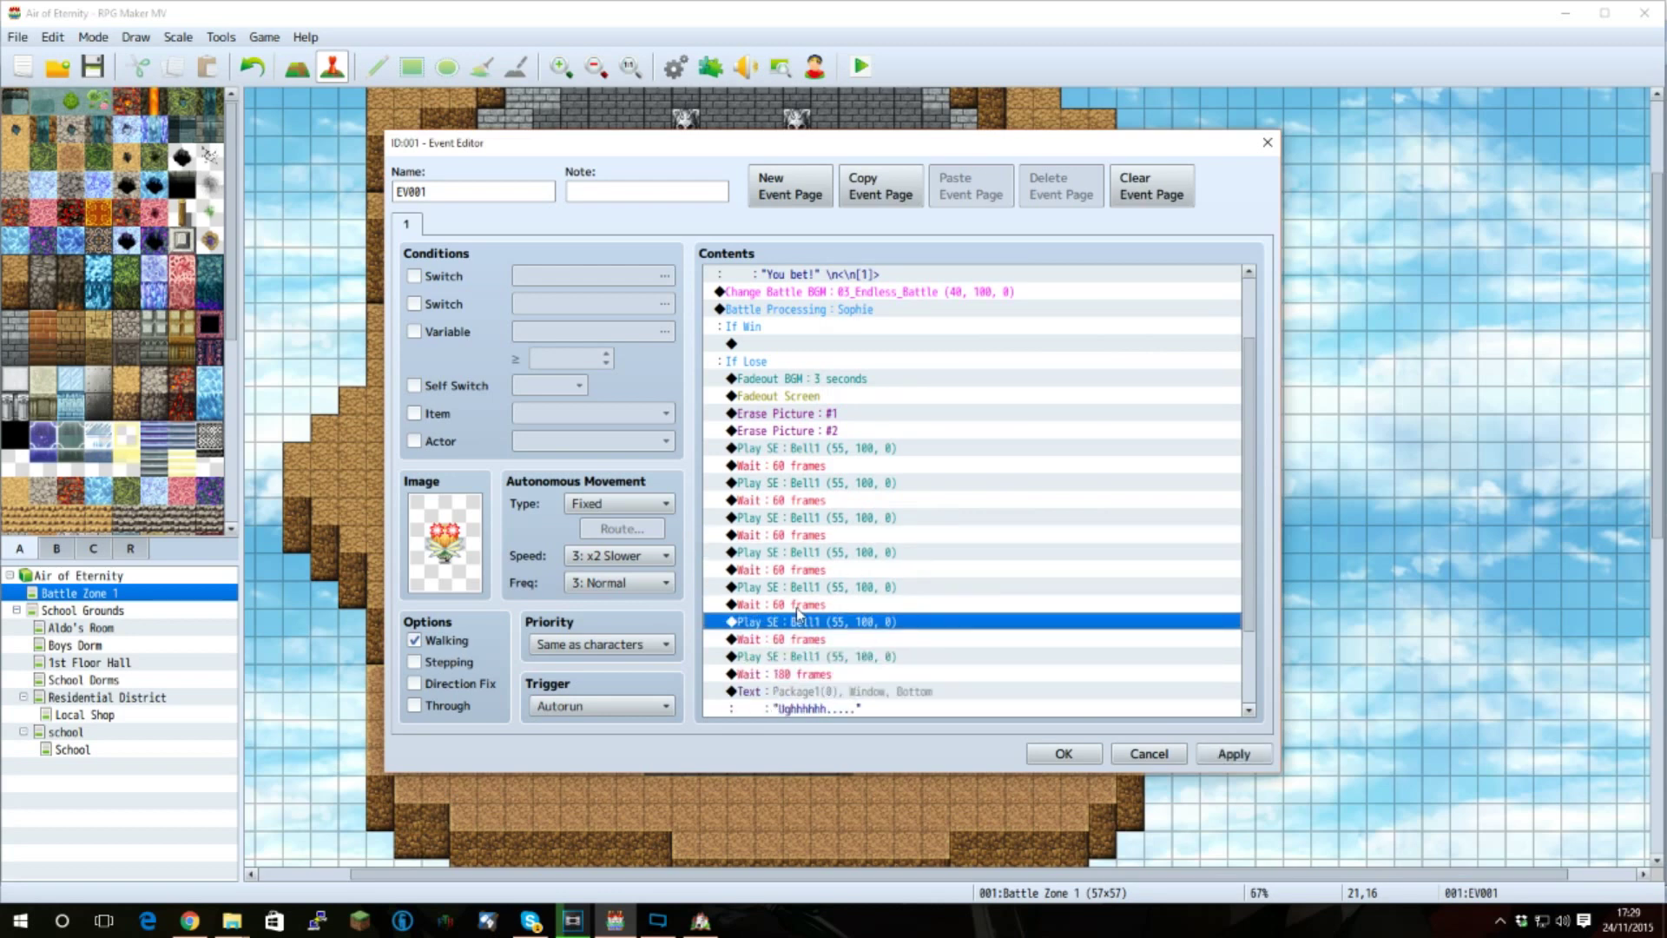
click(834, 465)
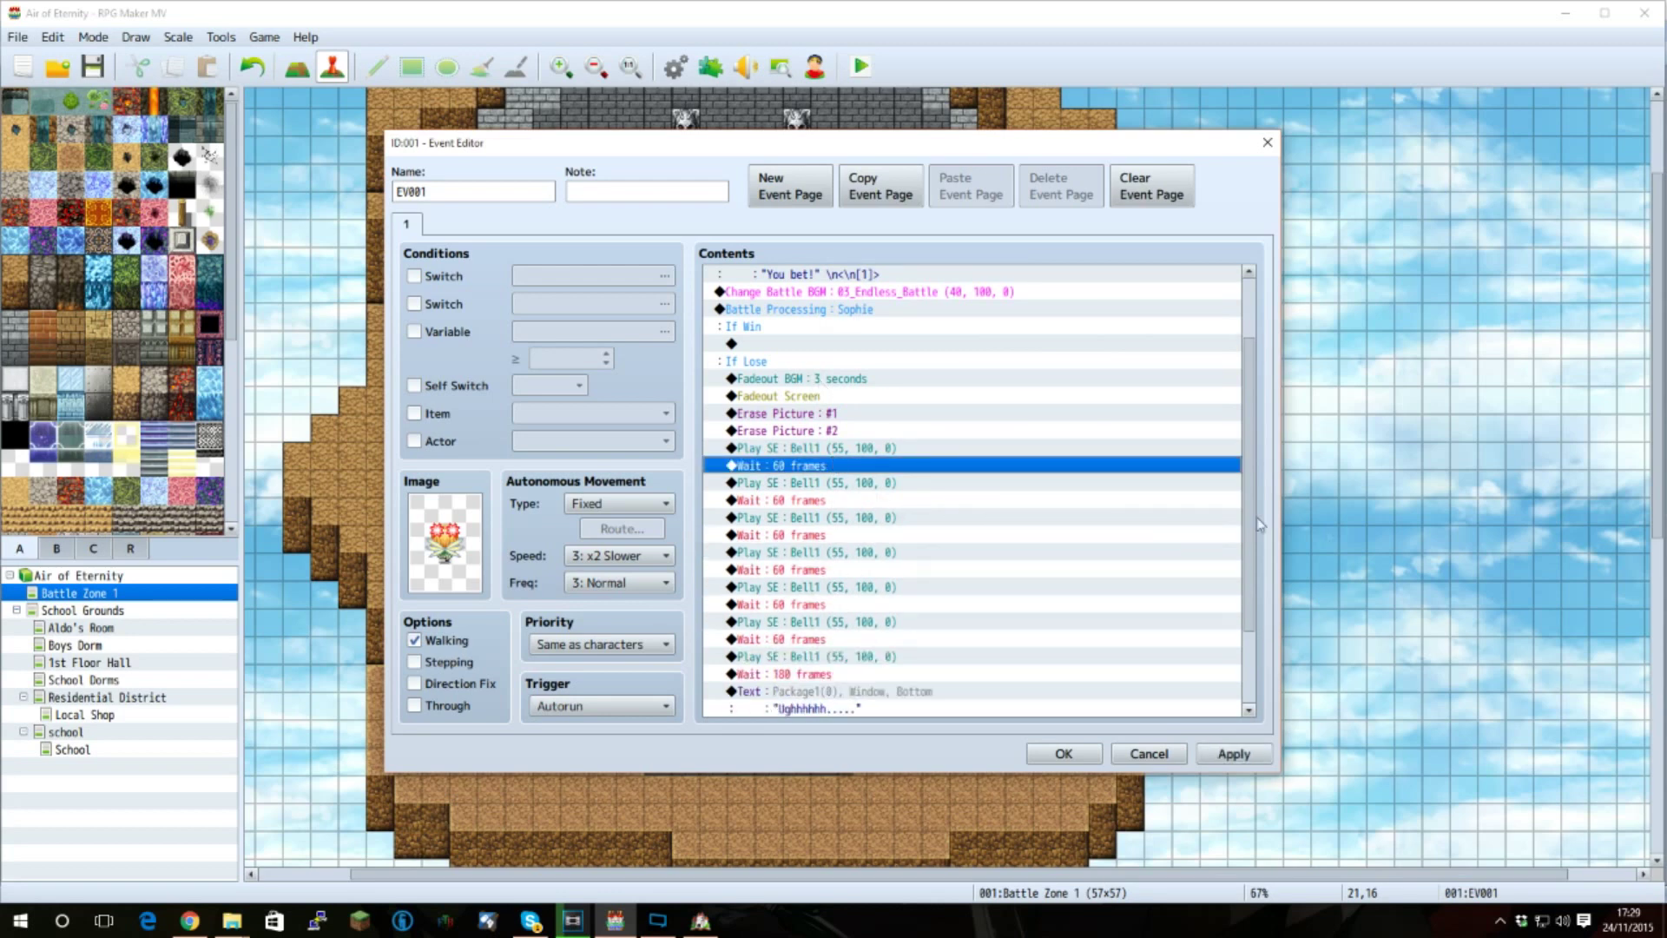
key(Up)
key(Up)
key(Up)
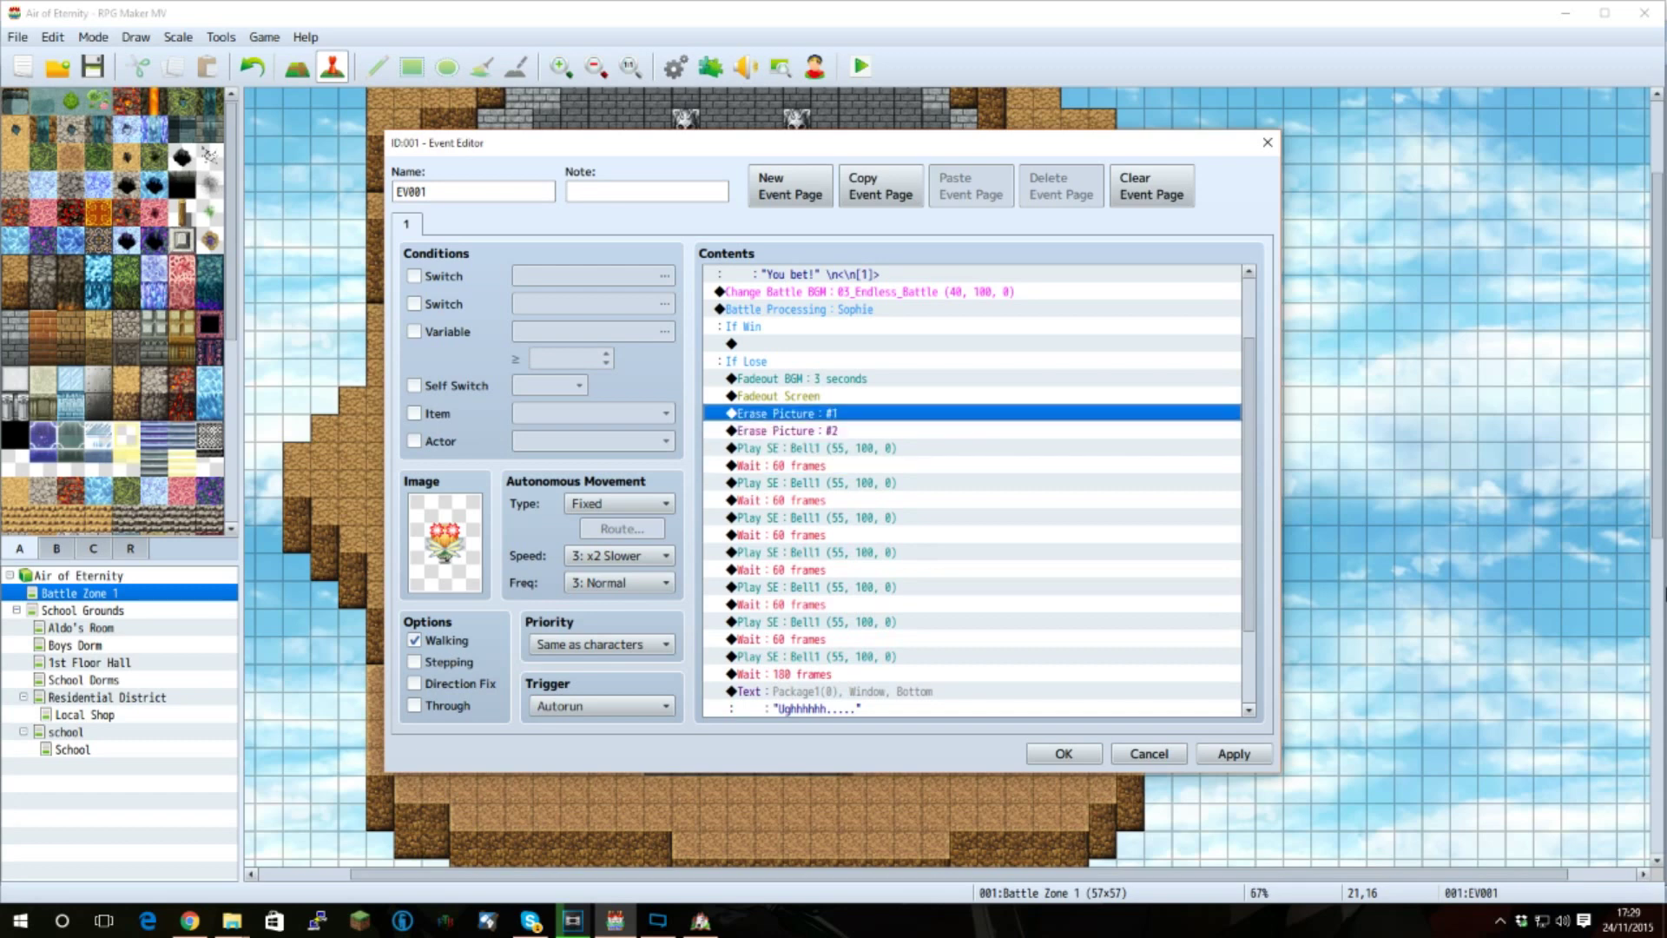
key(Up)
key(Down)
key(Down)
key(Down)
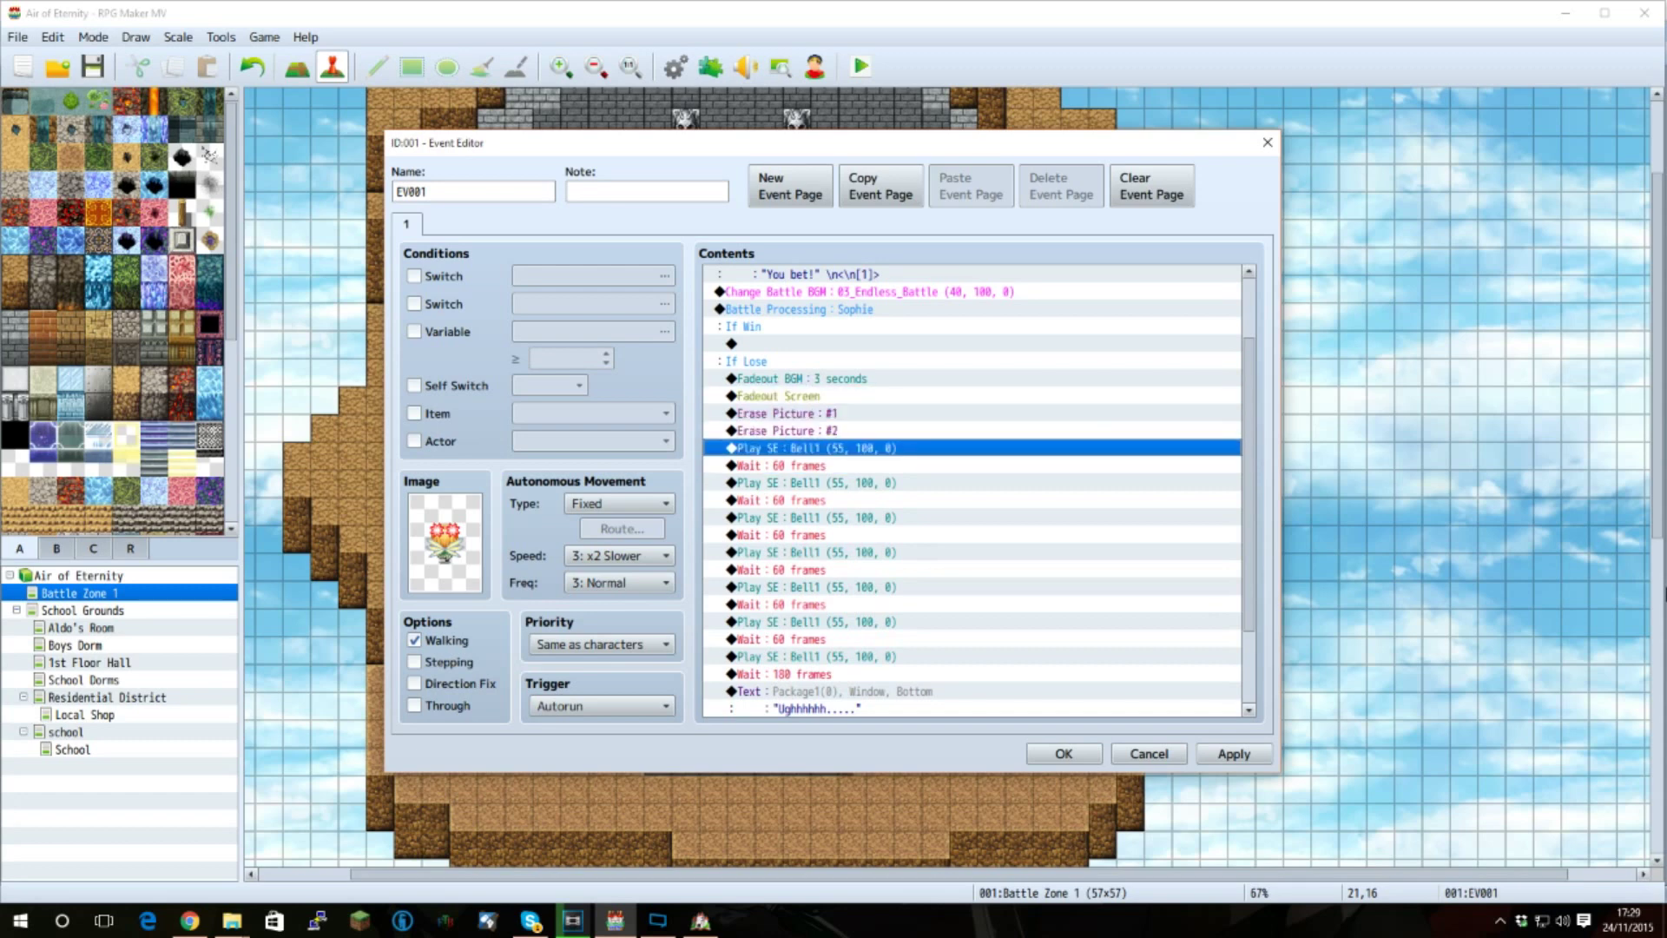
key(Down)
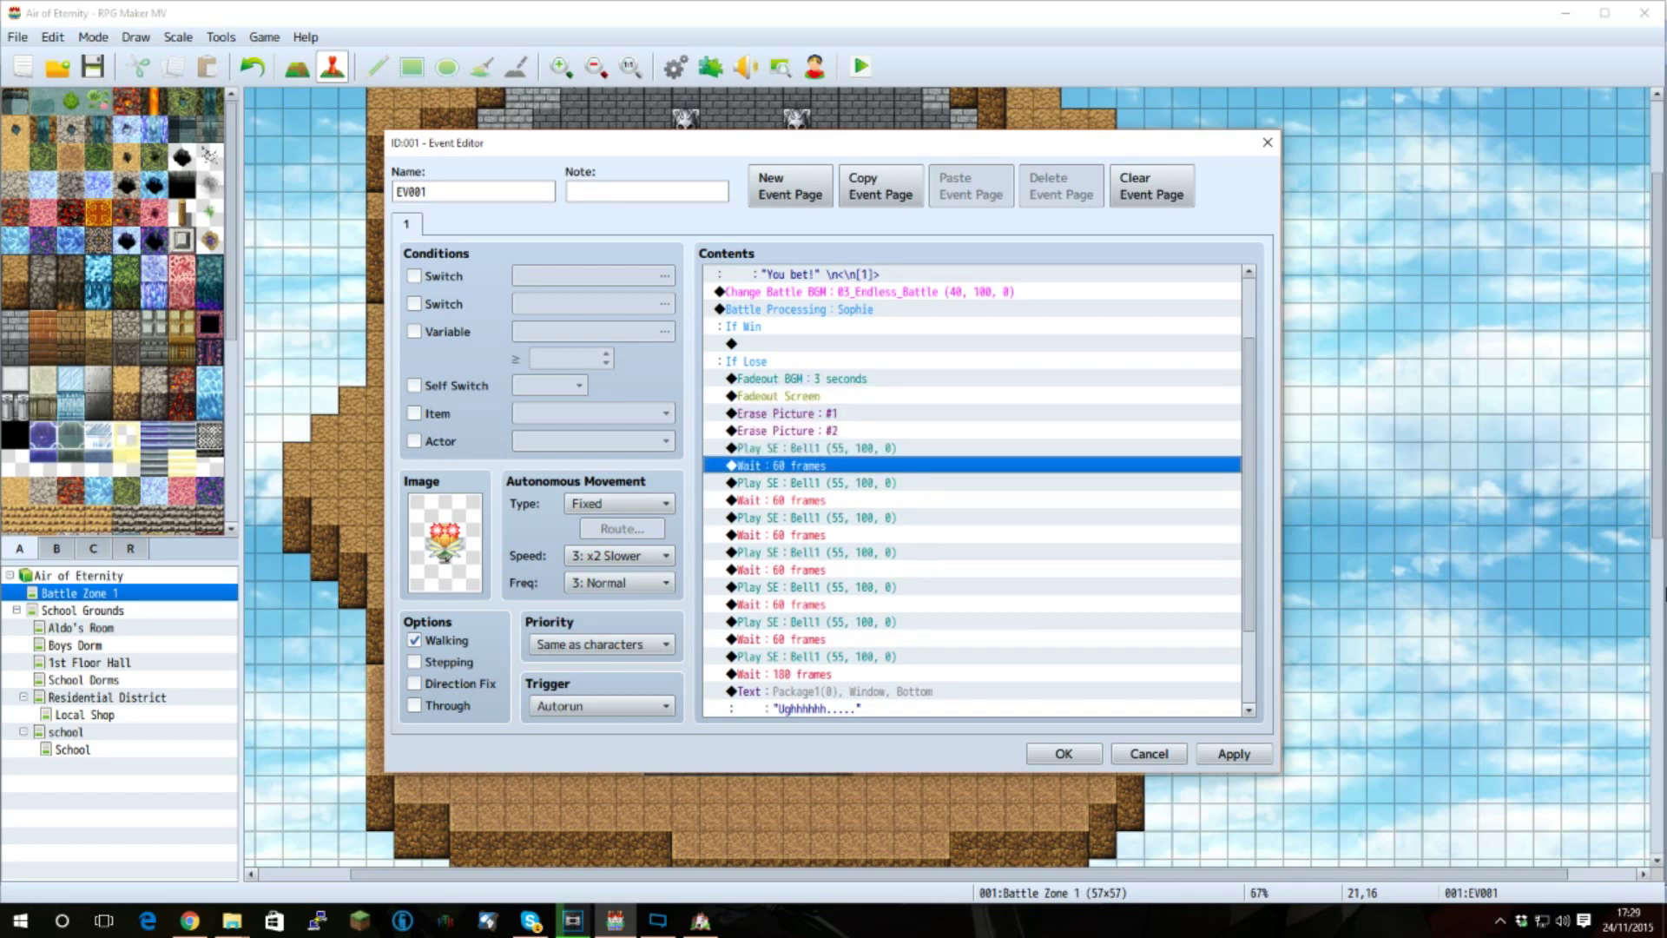
key(Down)
key(Down)
key(Down)
key(Down)
key(Down)
key(Down)
key(Down)
key(Down)
key(Down)
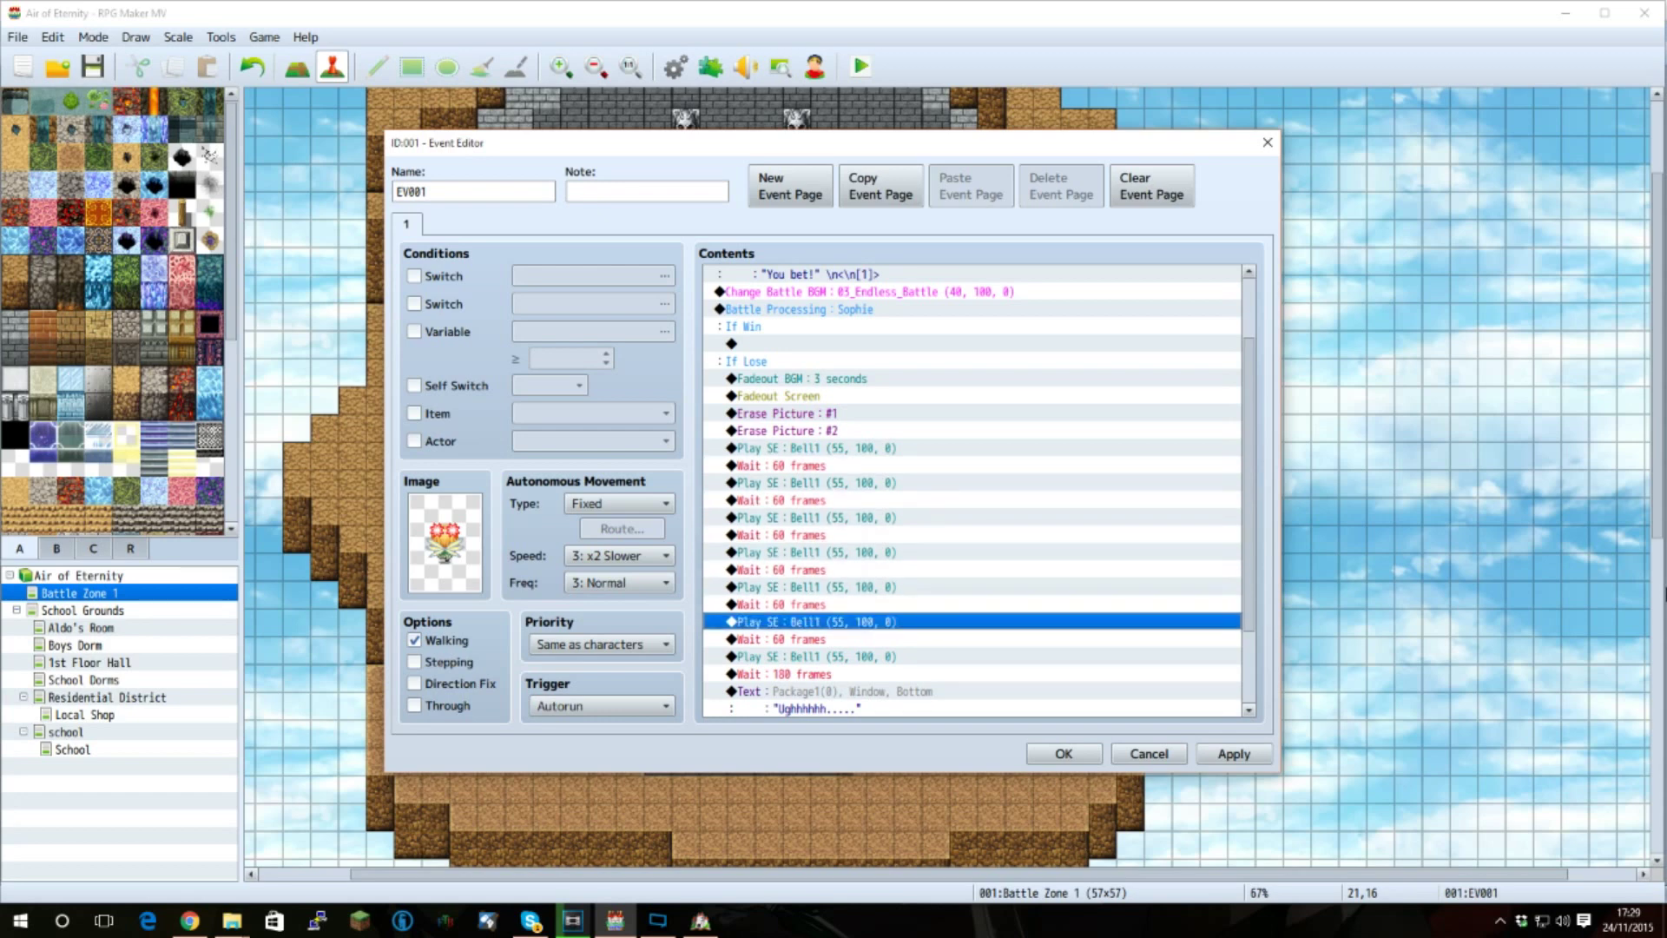
key(Down)
key(Down)
key(Up)
key(Up)
key(Up)
key(Up)
key(Up)
key(Up)
key(Up)
key(Up)
key(Up)
key(Up)
key(Up)
key(Up)
key(Up)
key(Up)
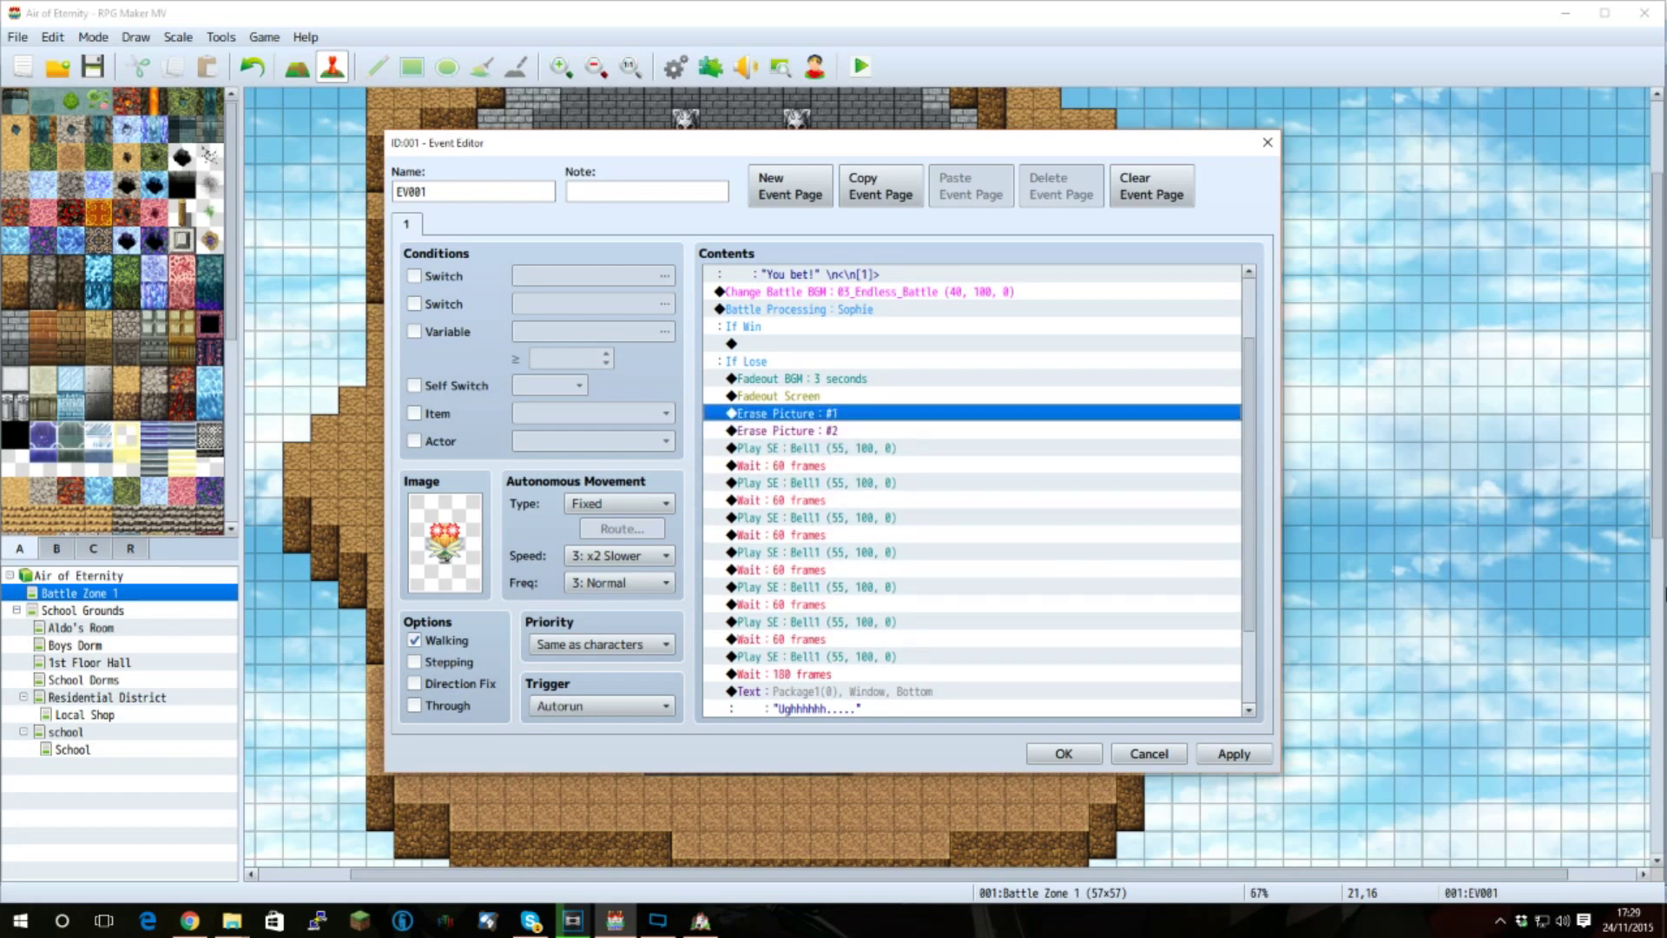
key(Down)
key(Down)
key(Down)
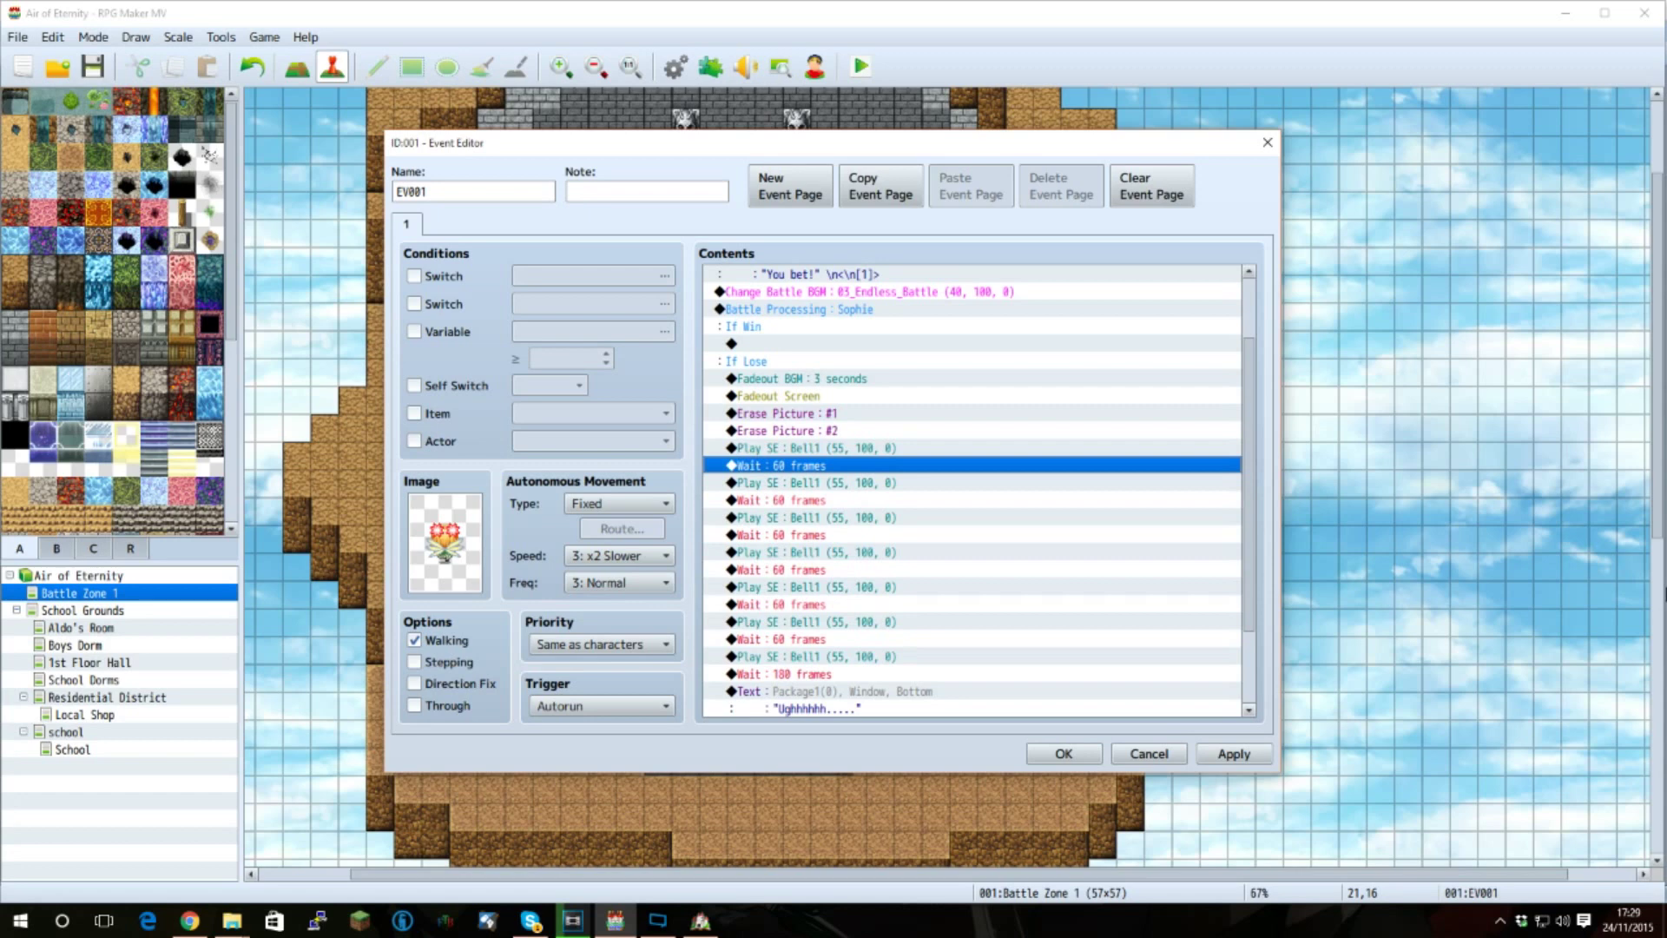
key(Up)
key(Down)
key(Down)
key(Down)
key(Down)
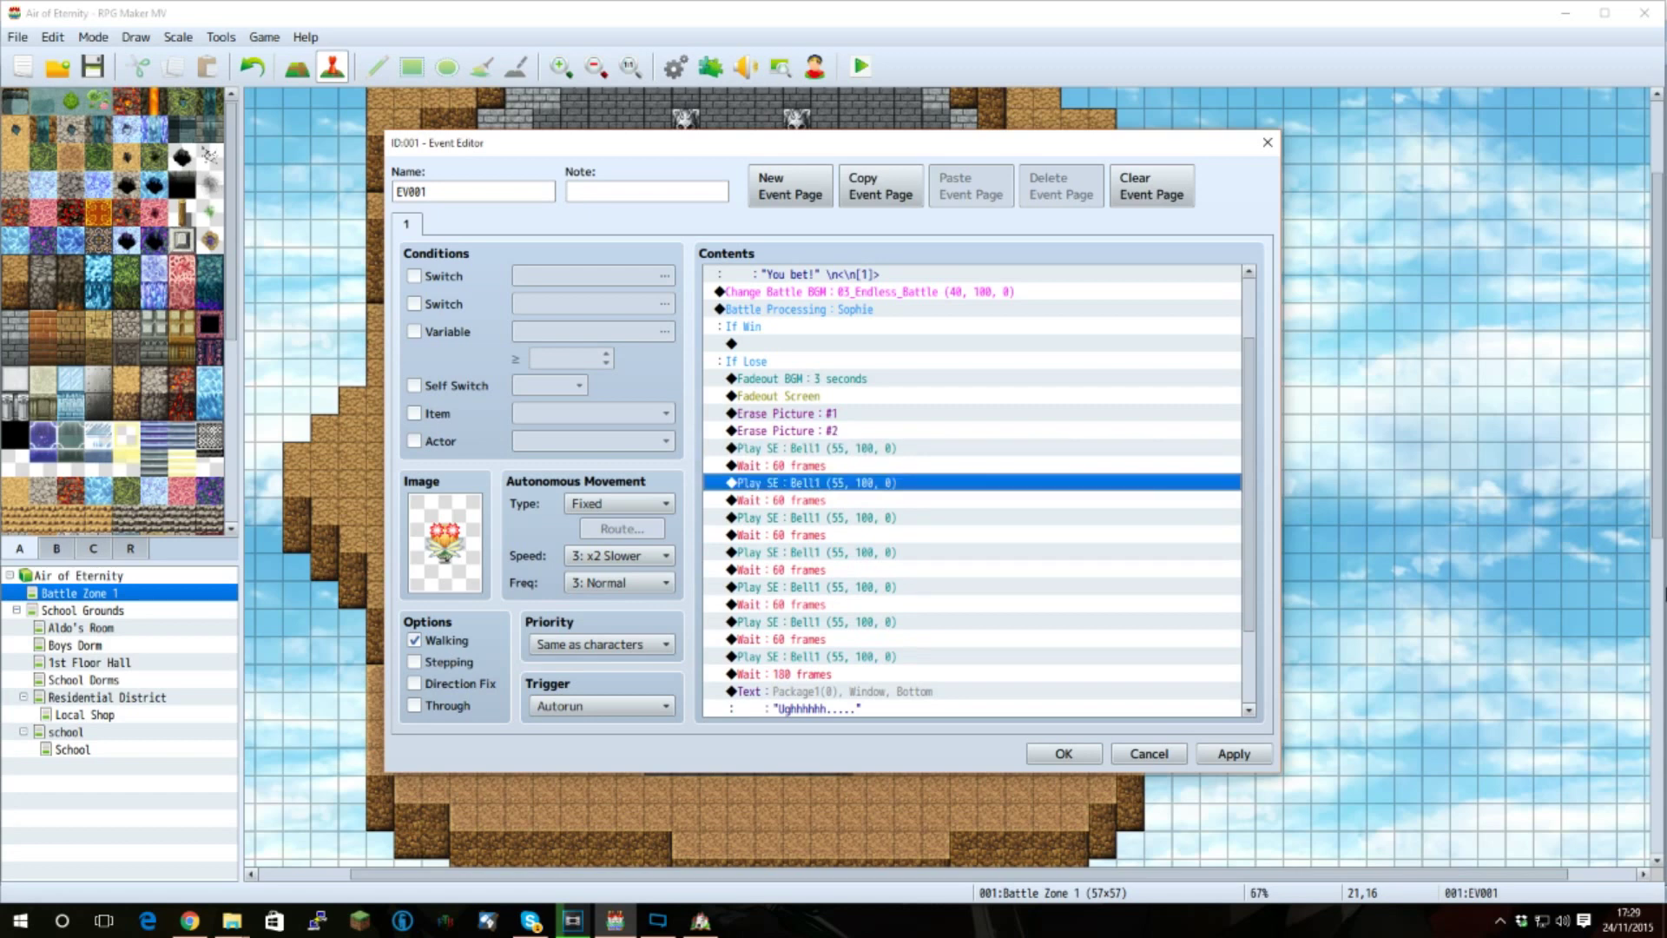
key(Down)
key(Down)
key(Down)
key(Down)
key(Down)
key(Down)
key(Down)
key(Down)
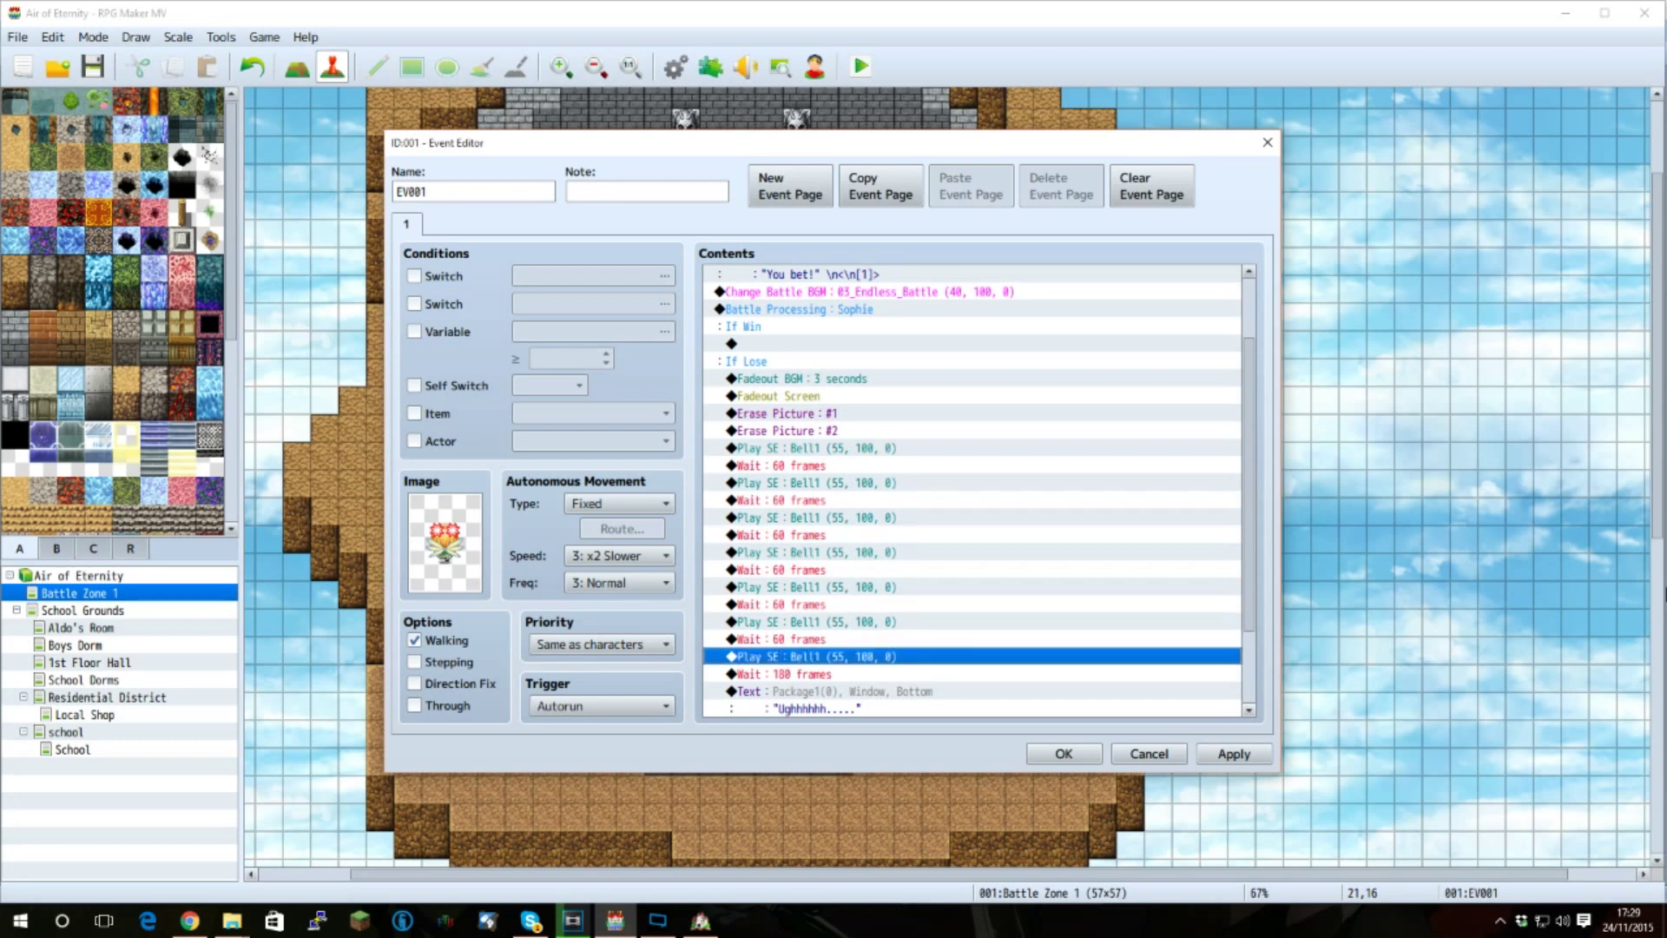
key(Up)
key(Down)
key(Down)
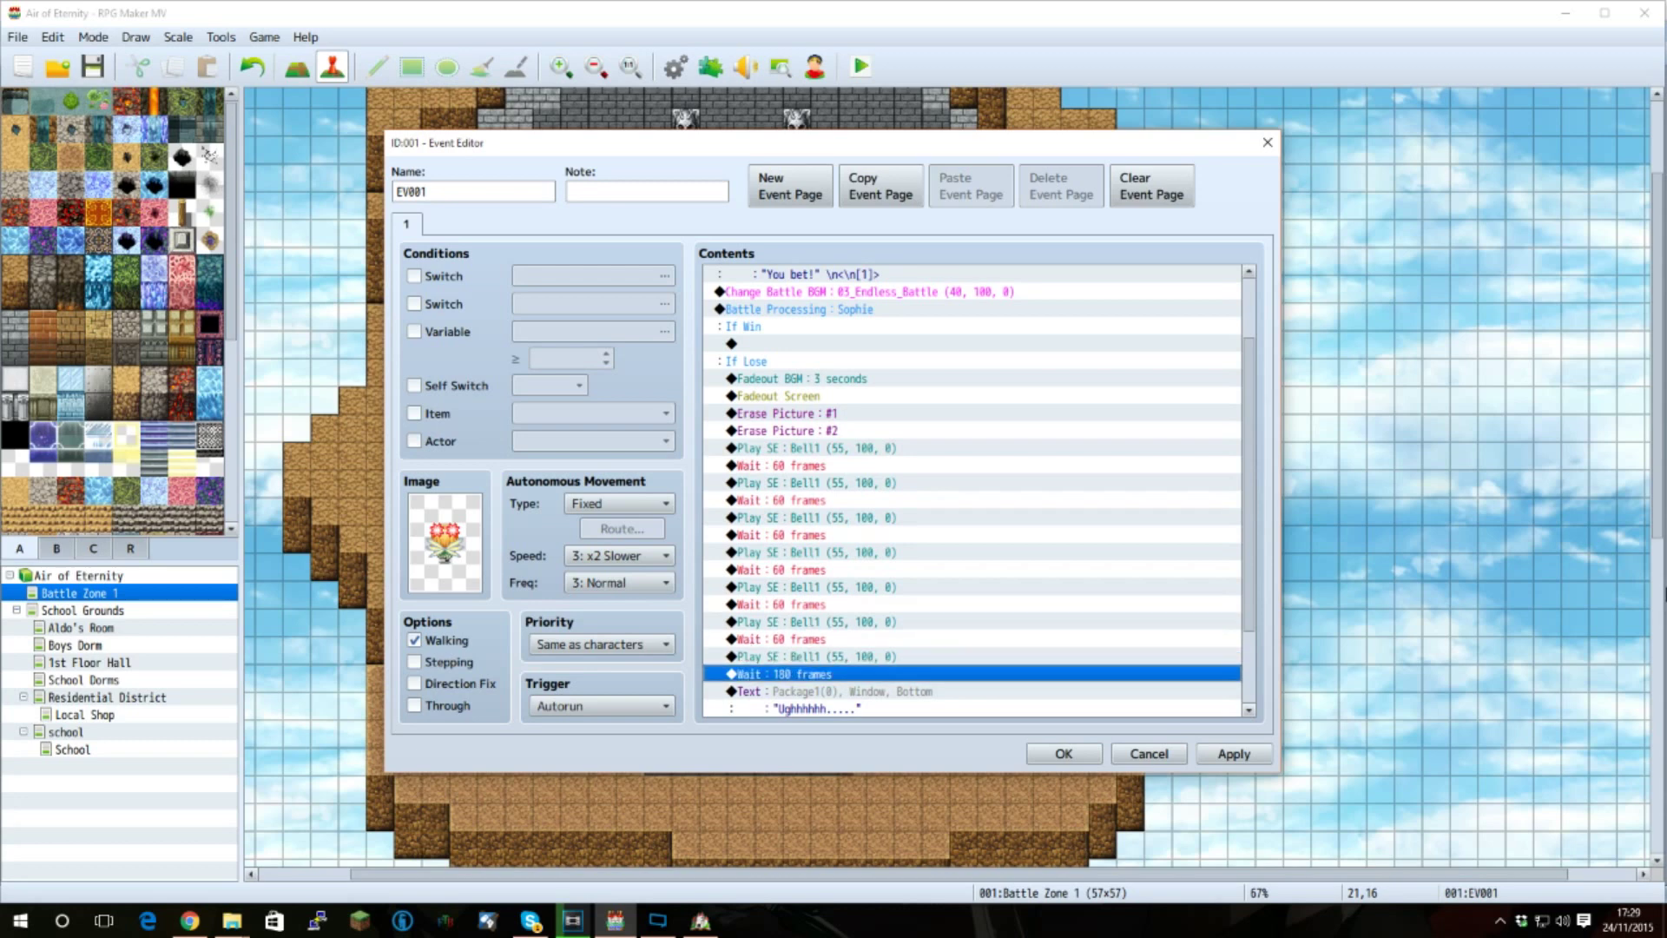
key(Up)
key(Up)
key(Up)
key(Up)
key(Up)
key(Up)
key(Up)
key(Up)
key(Up)
key(Up)
key(Up)
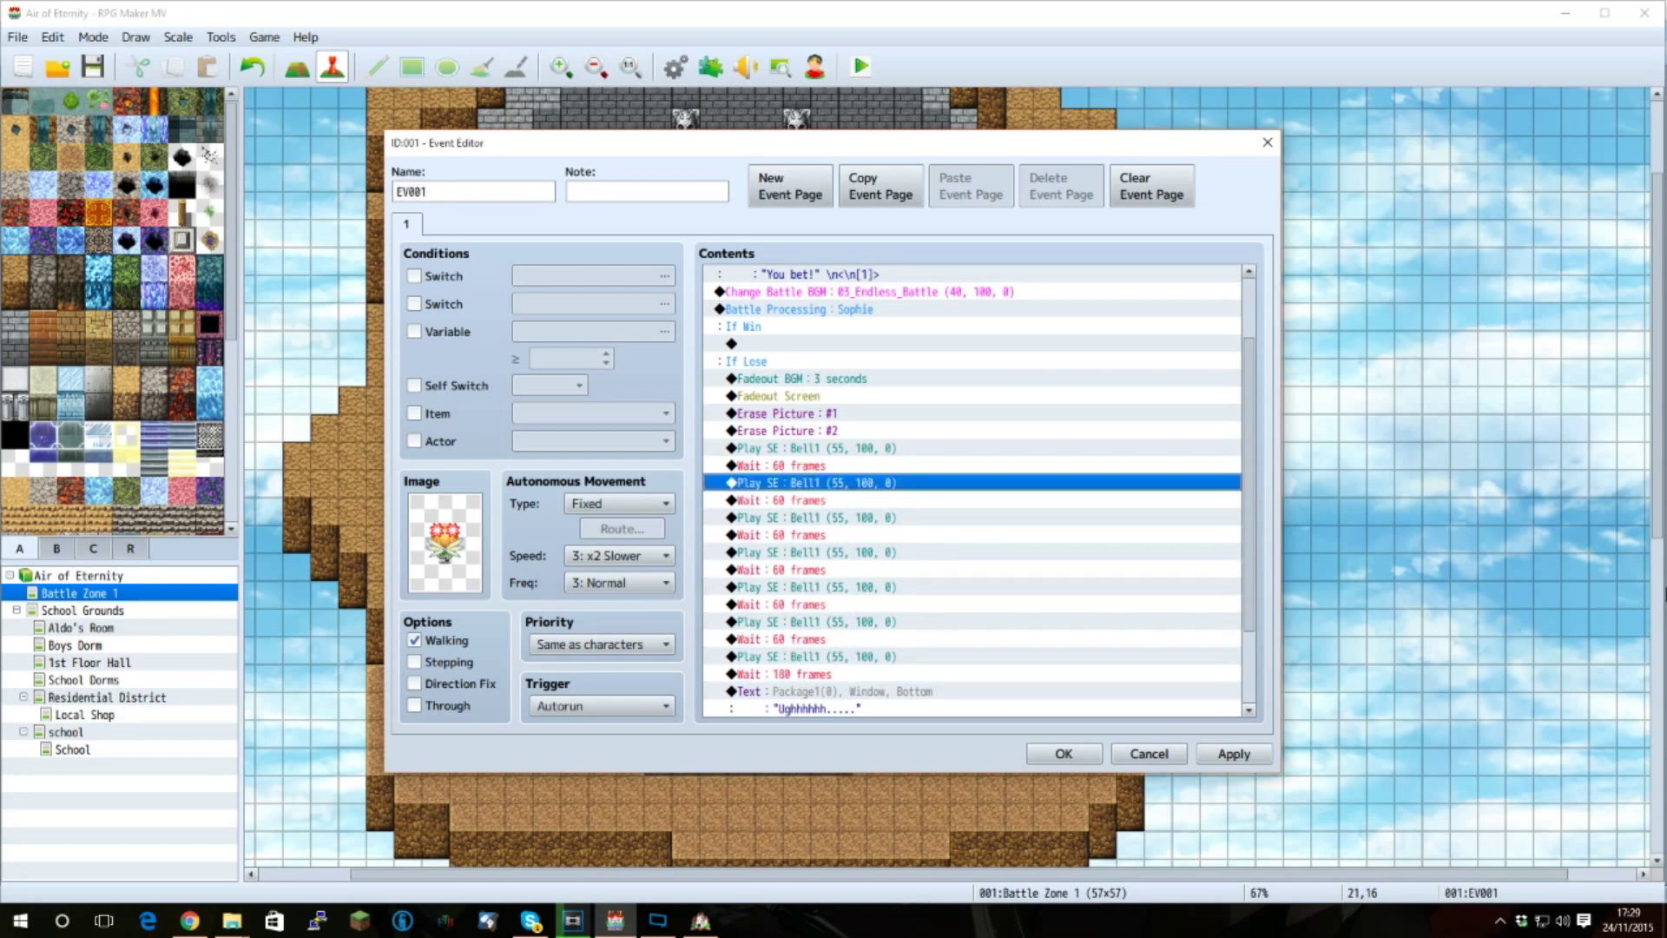
key(Up)
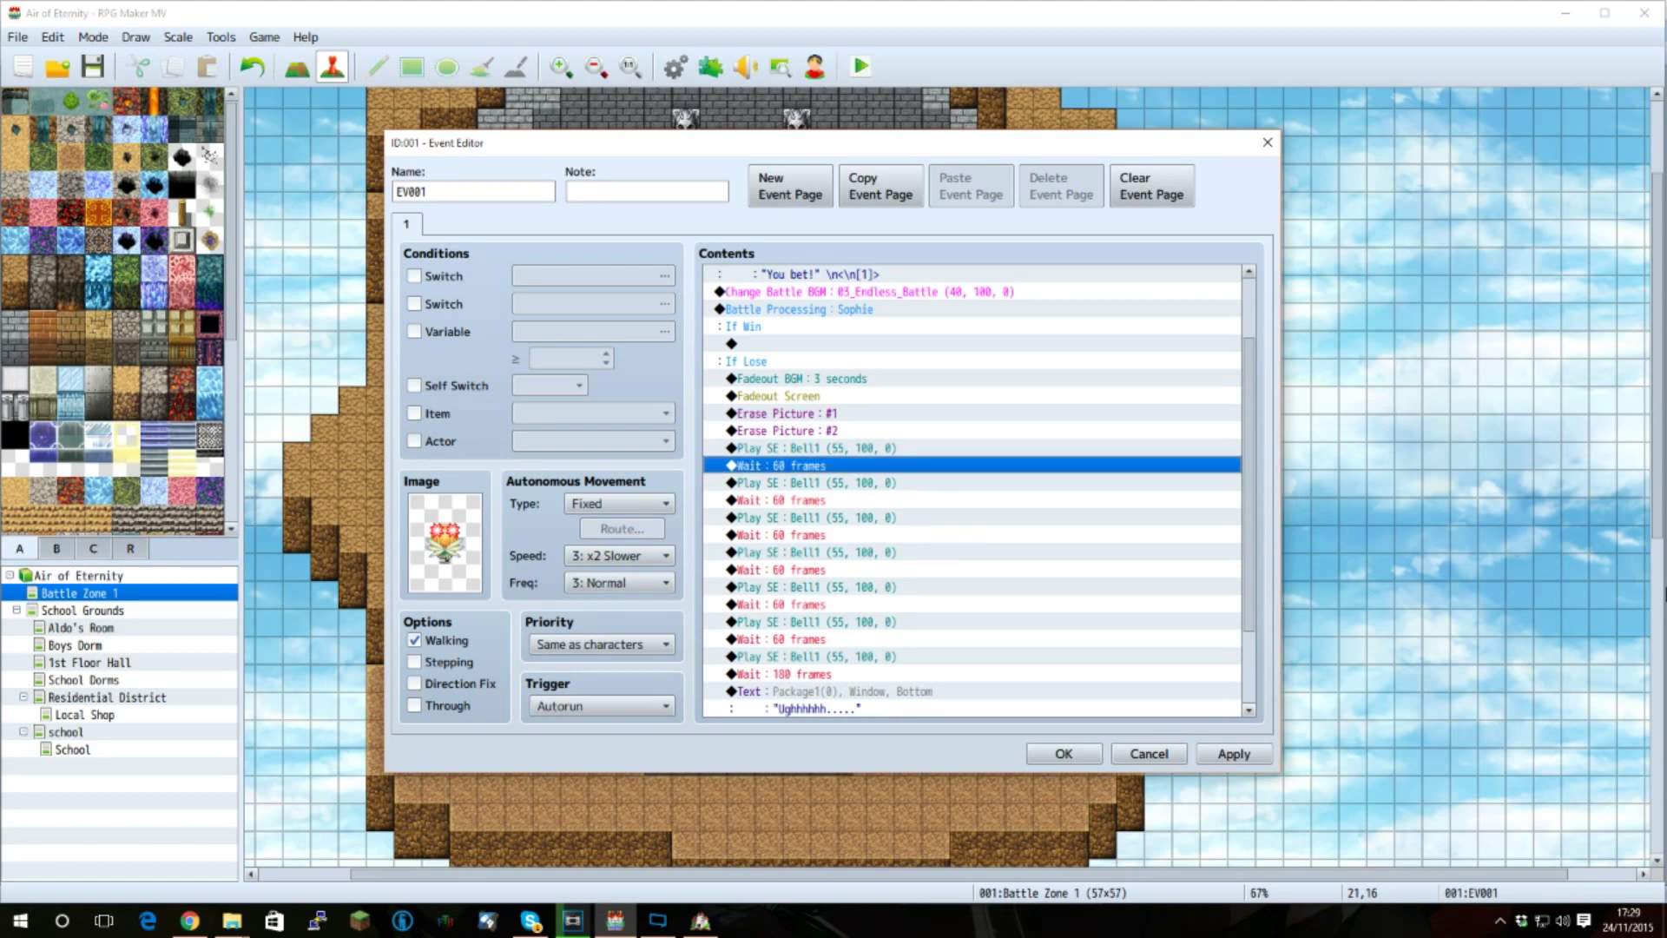
key(Down)
key(Up)
key(Up)
key(Down)
key(Down)
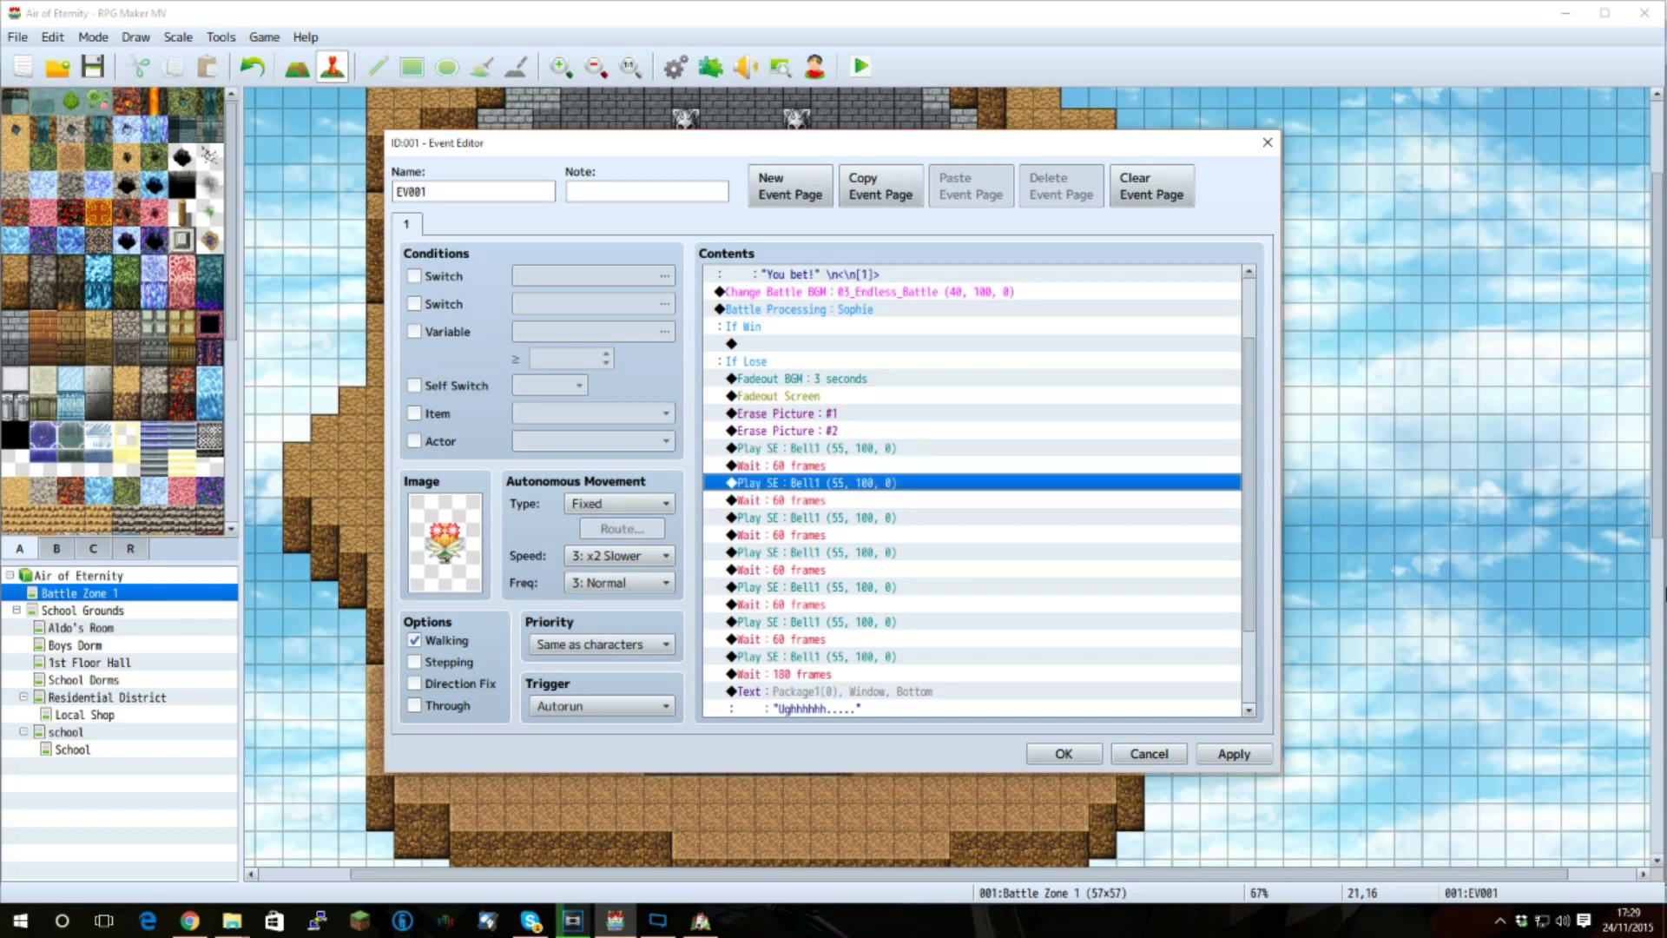
key(Down)
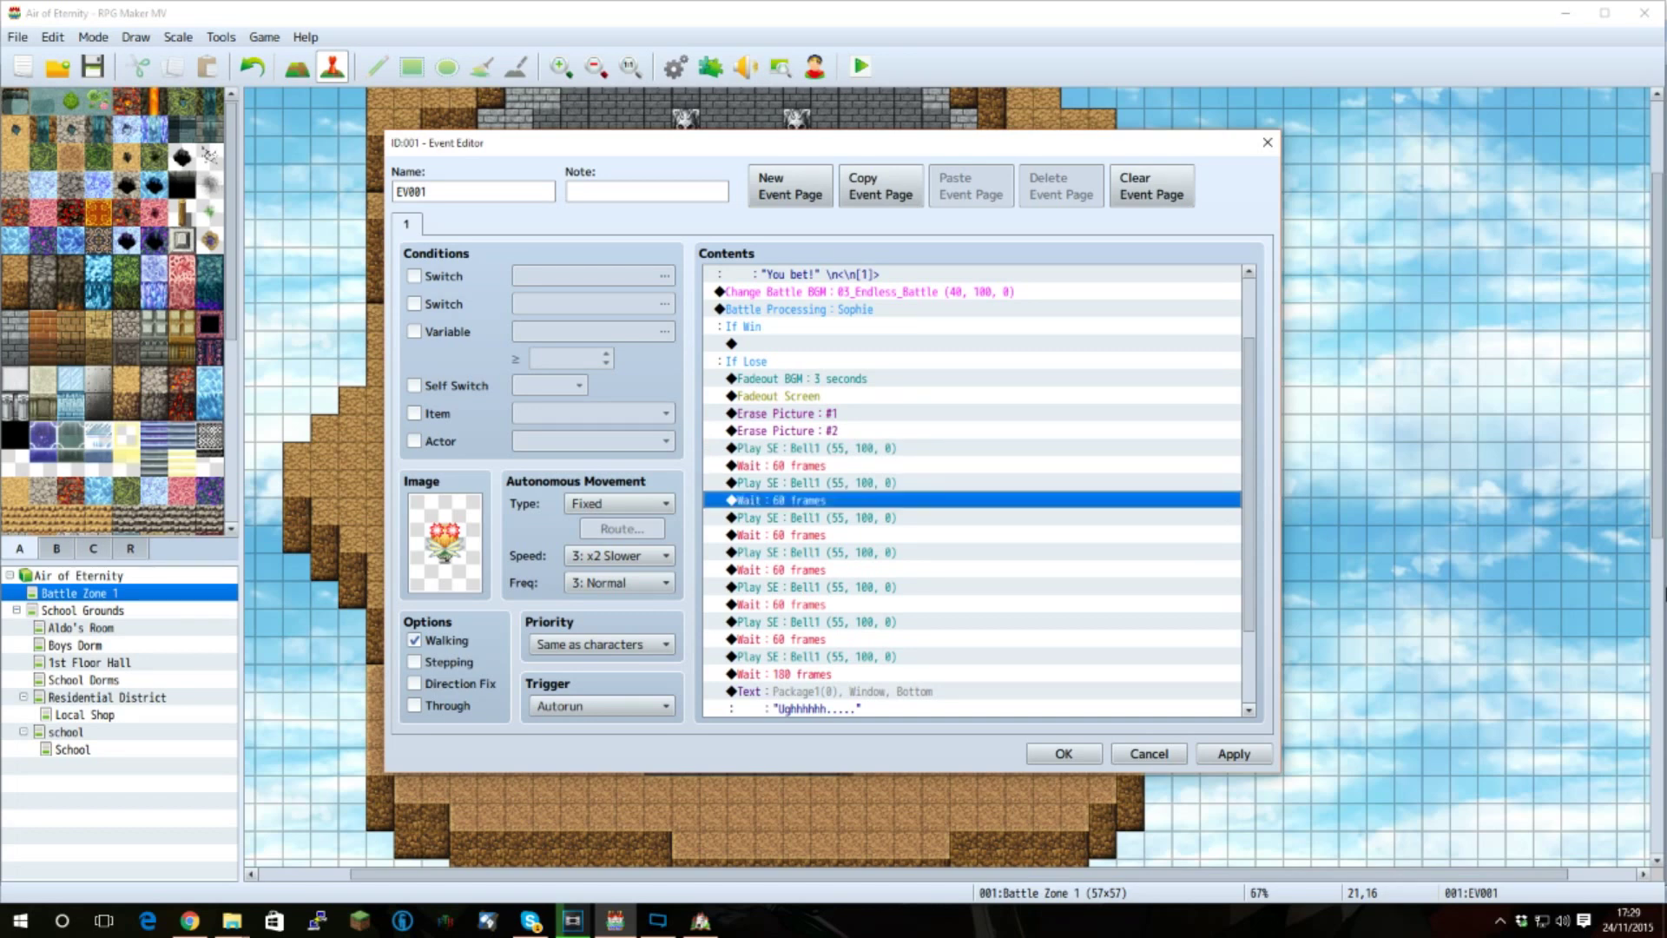
key(Down)
key(Up)
key(Up)
key(Down)
key(Down)
key(Down)
key(Down)
key(Down)
key(Down)
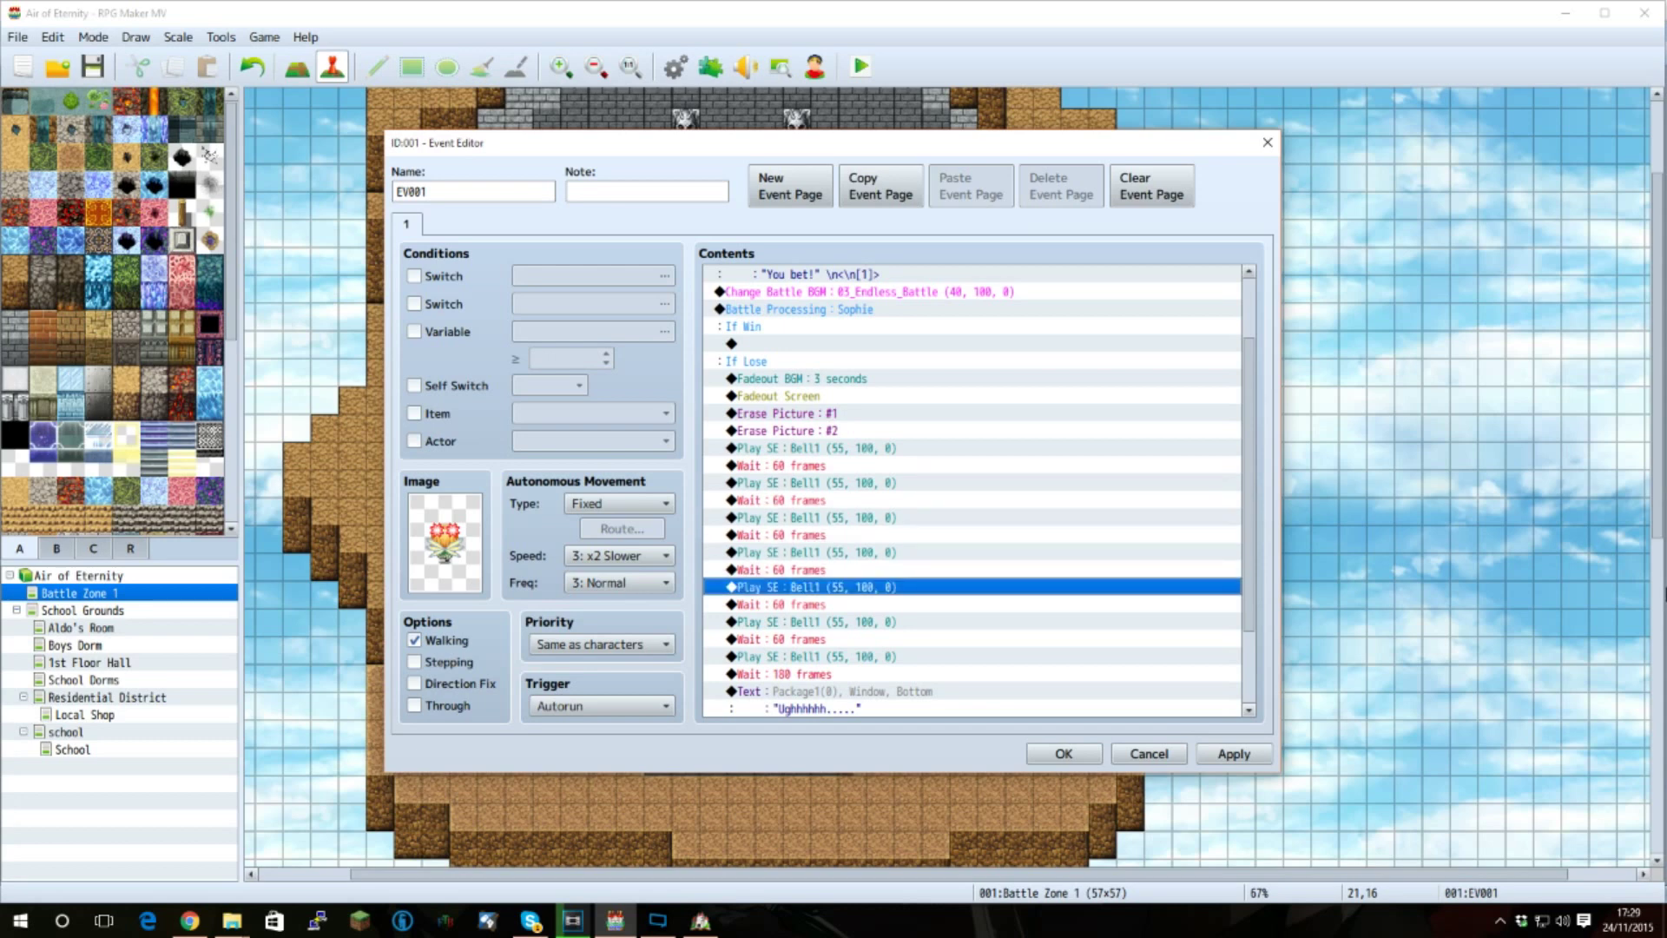
key(Down)
key(Down)
key(Down)
key(Down)
key(Down)
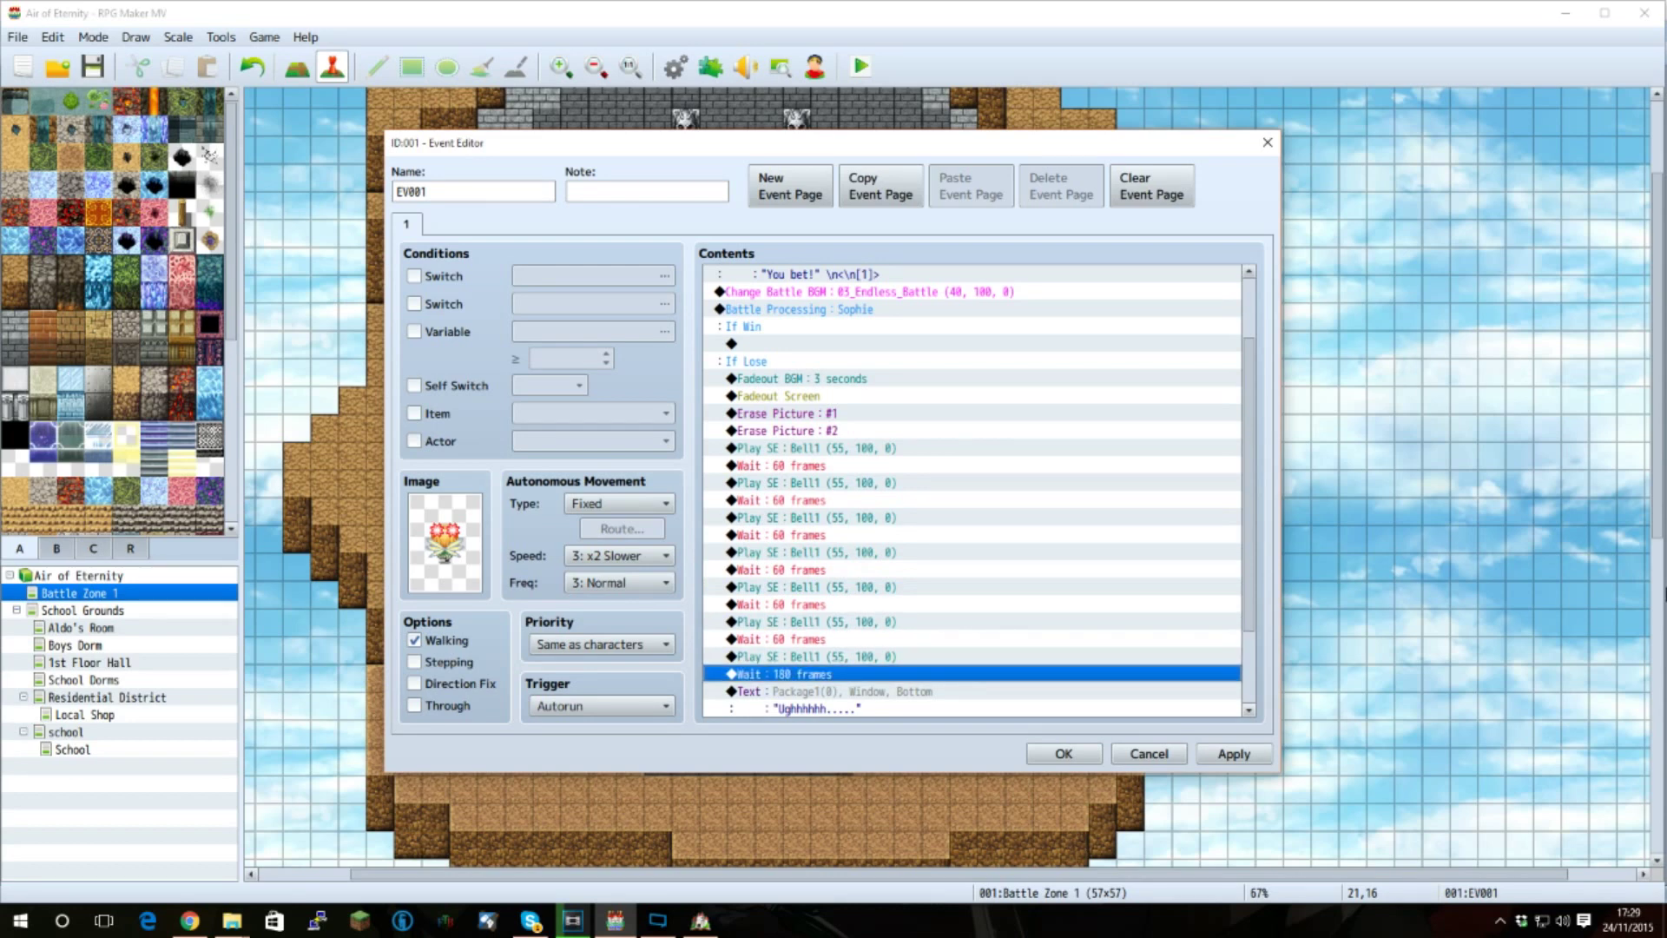
scroll(1163, 652, down, 1)
scroll(998, 625, down, 1)
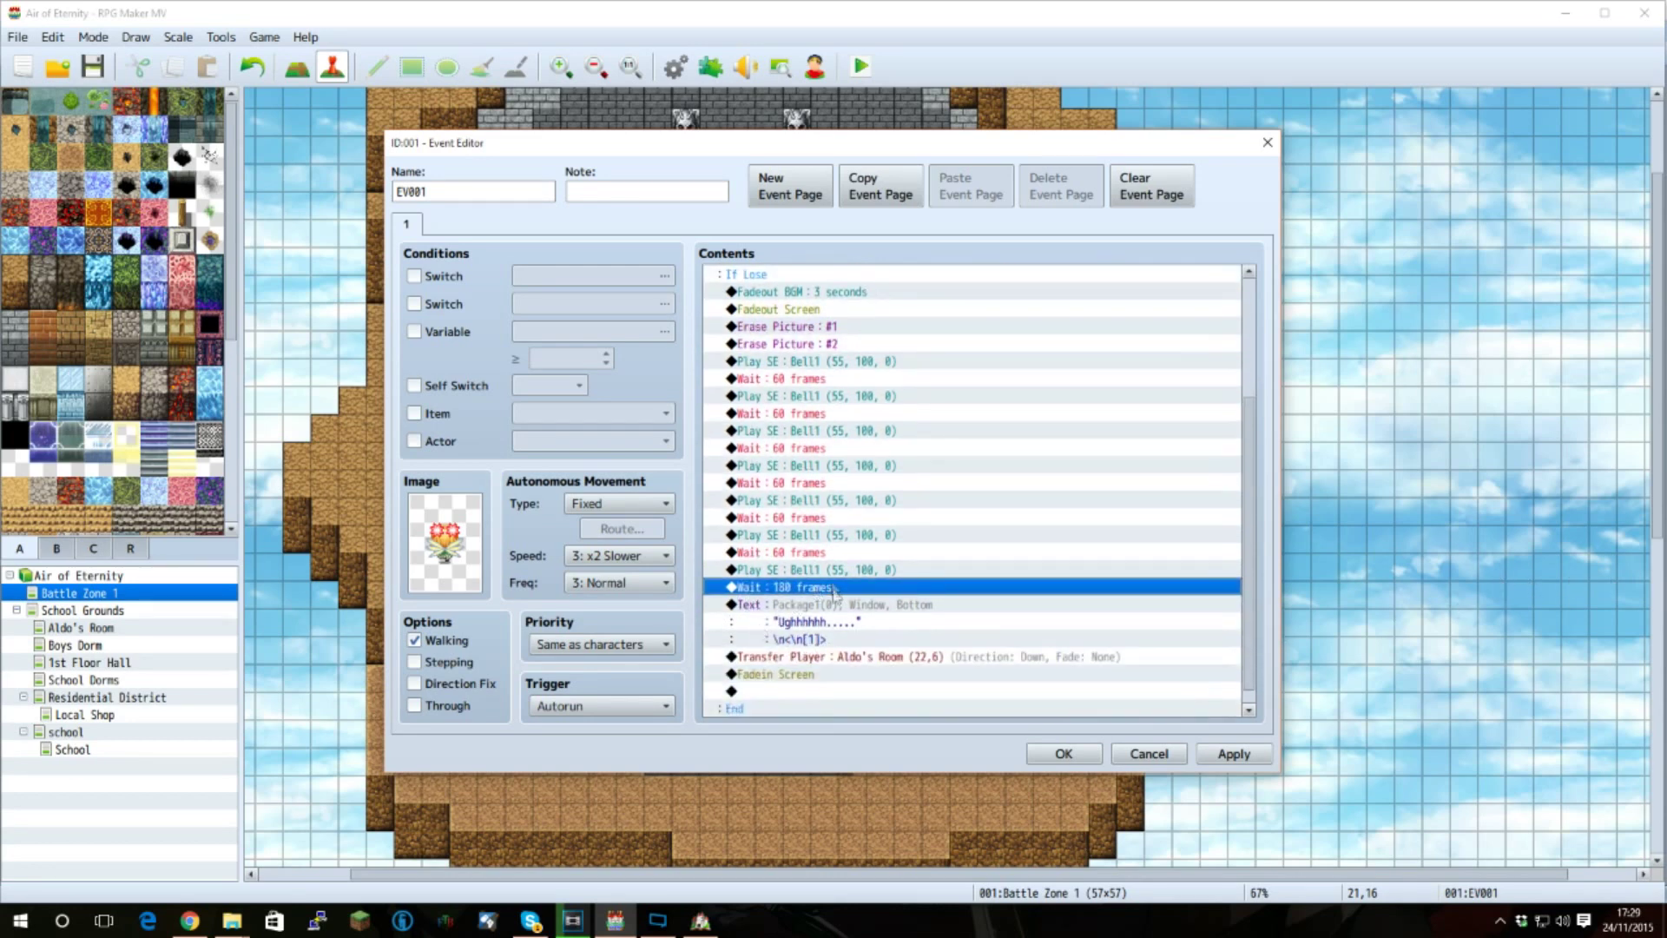
click(829, 610)
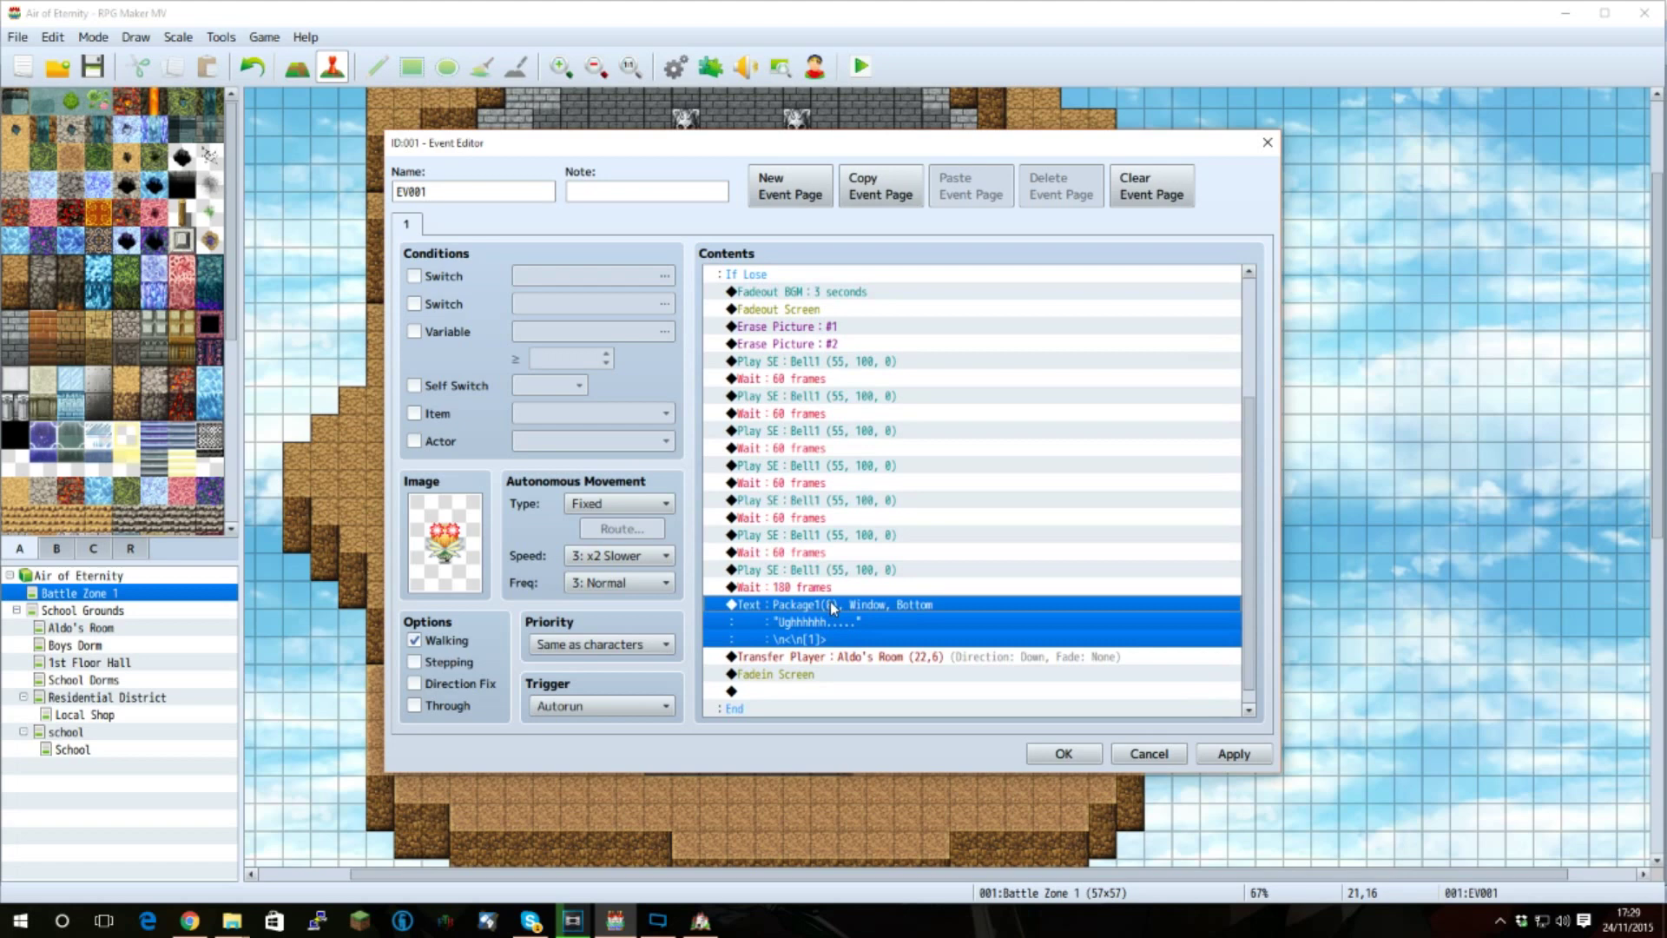
double_click(831, 606)
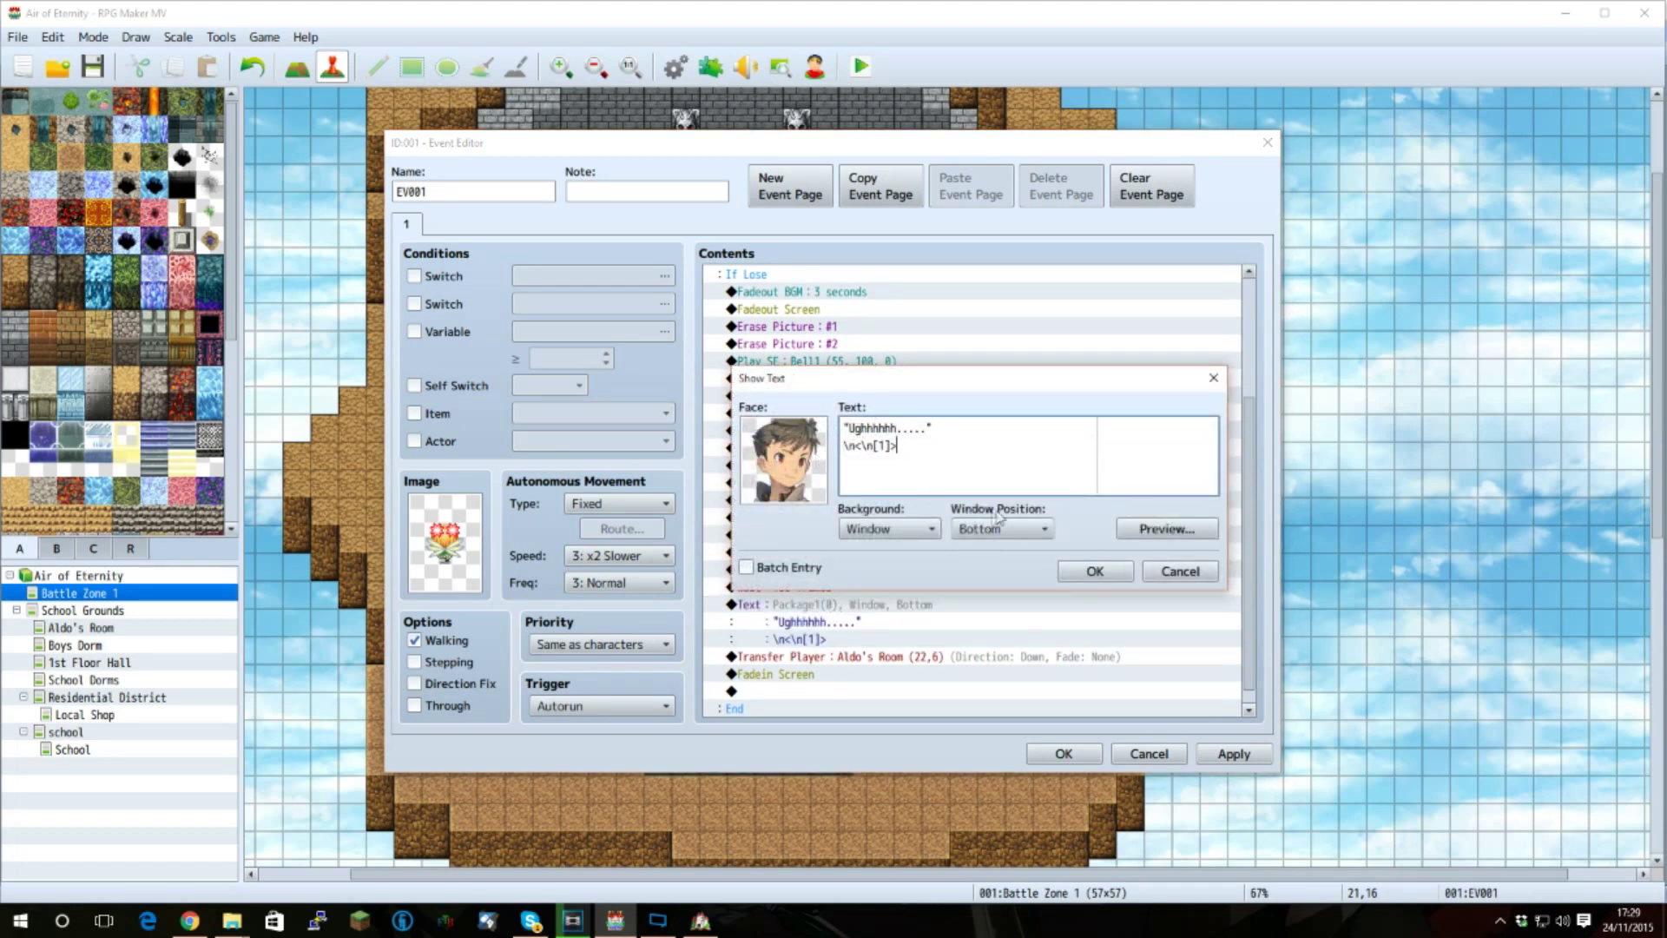
click(1178, 572)
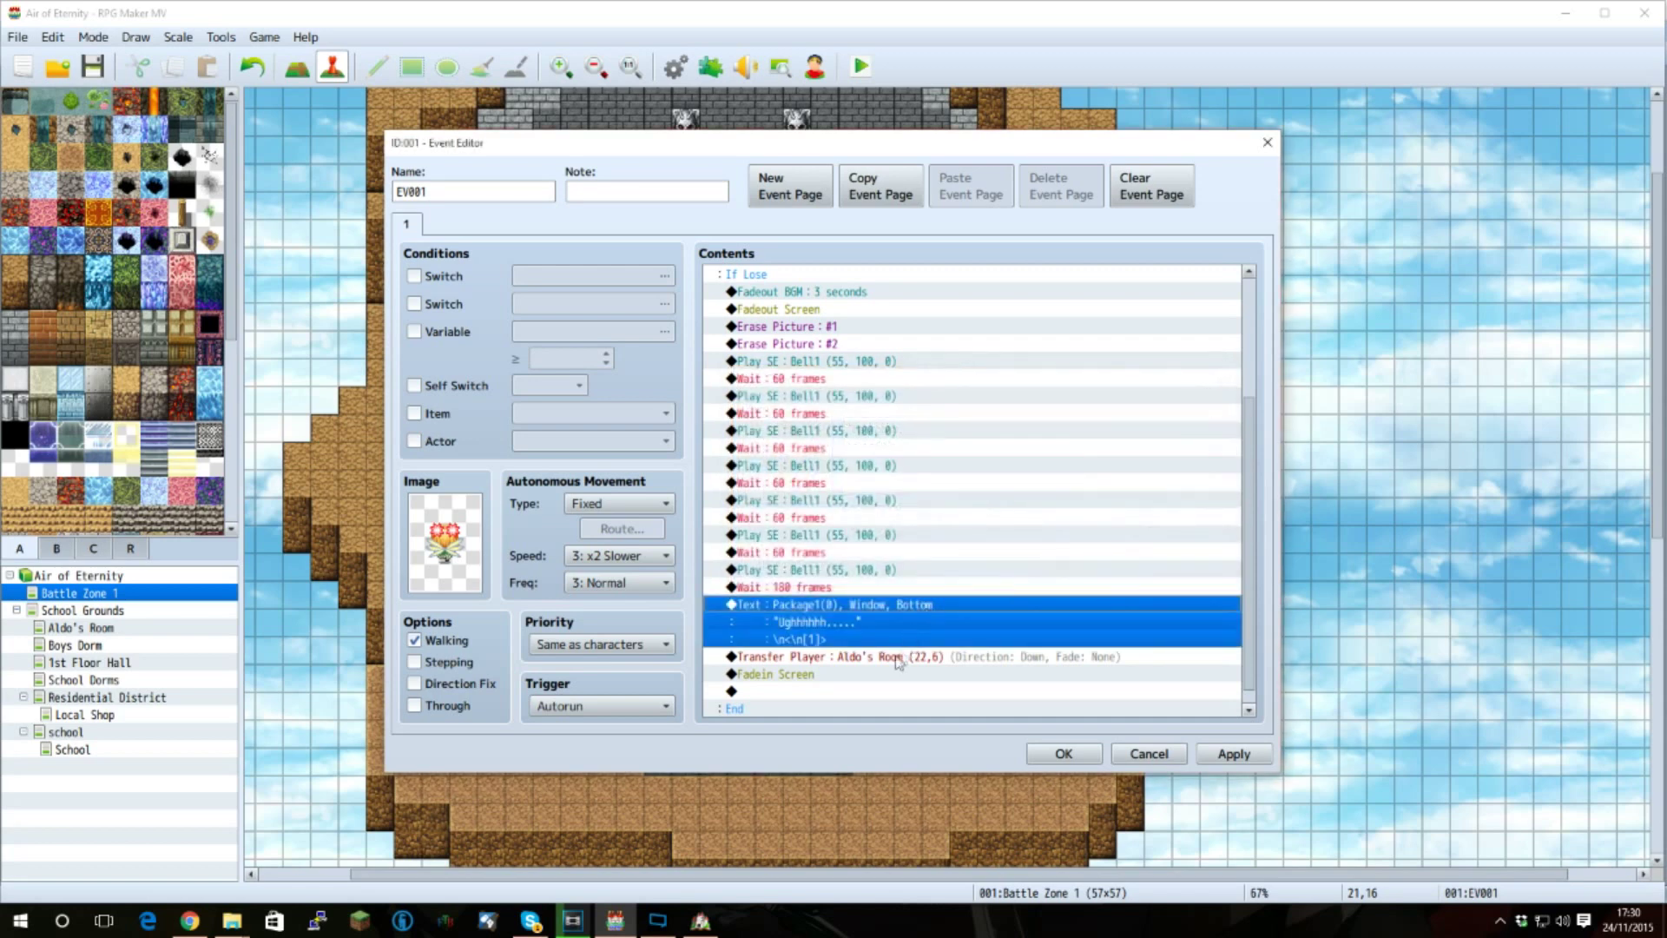
scroll(899, 663, down, 1)
click(877, 643)
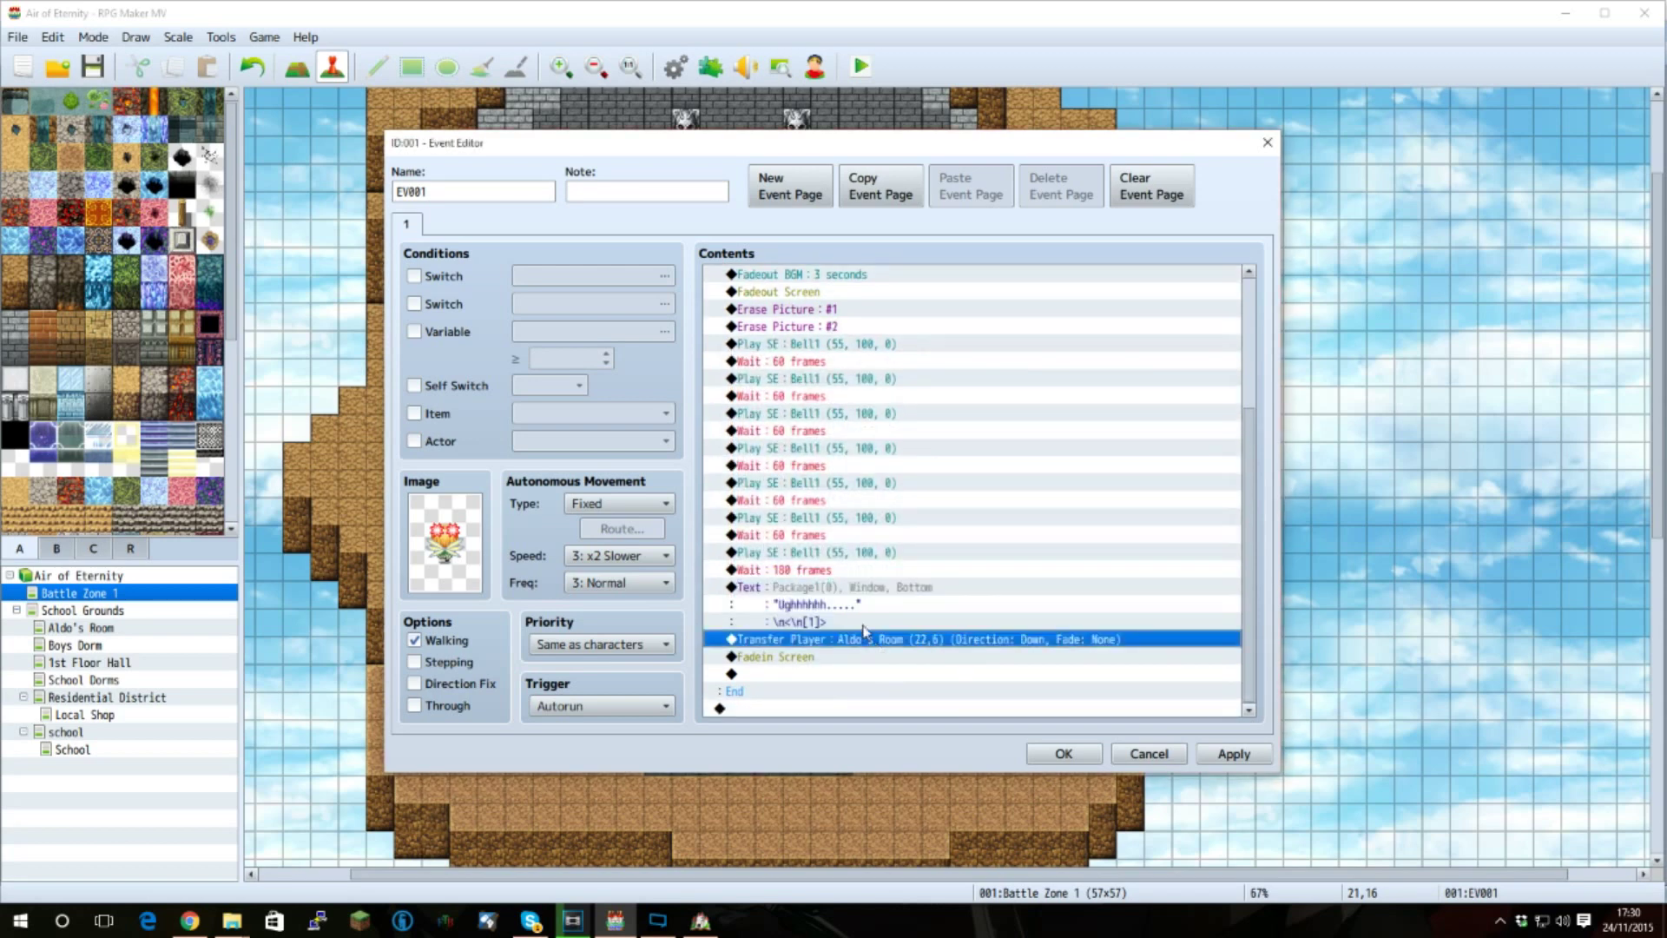
key(Return)
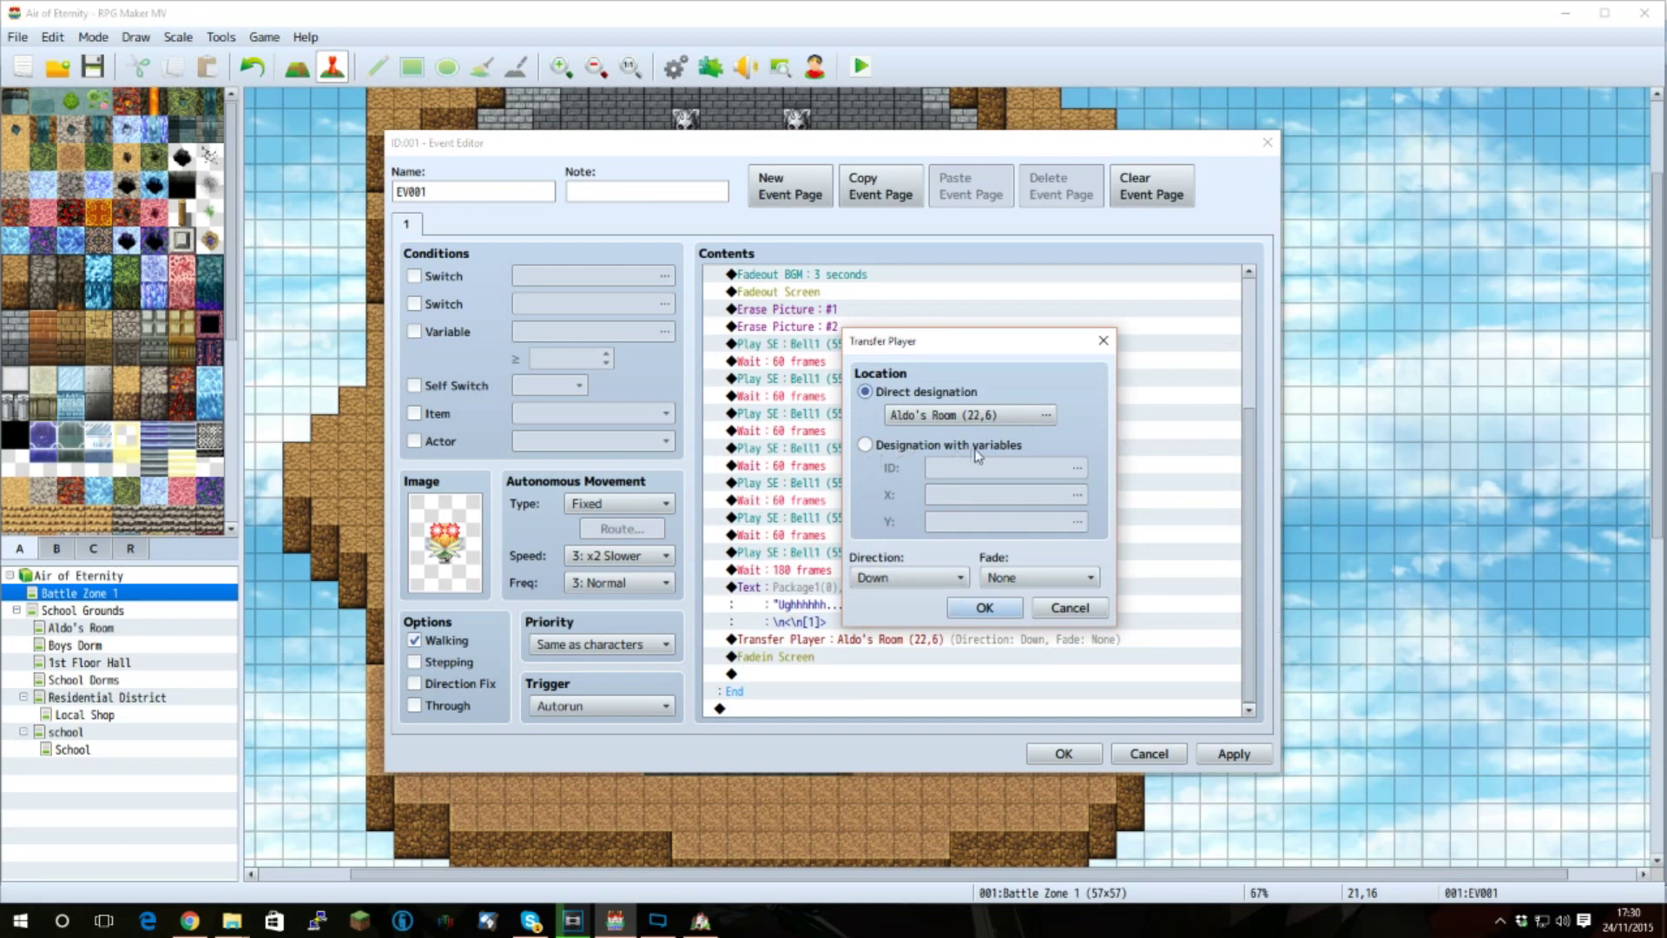
click(1070, 607)
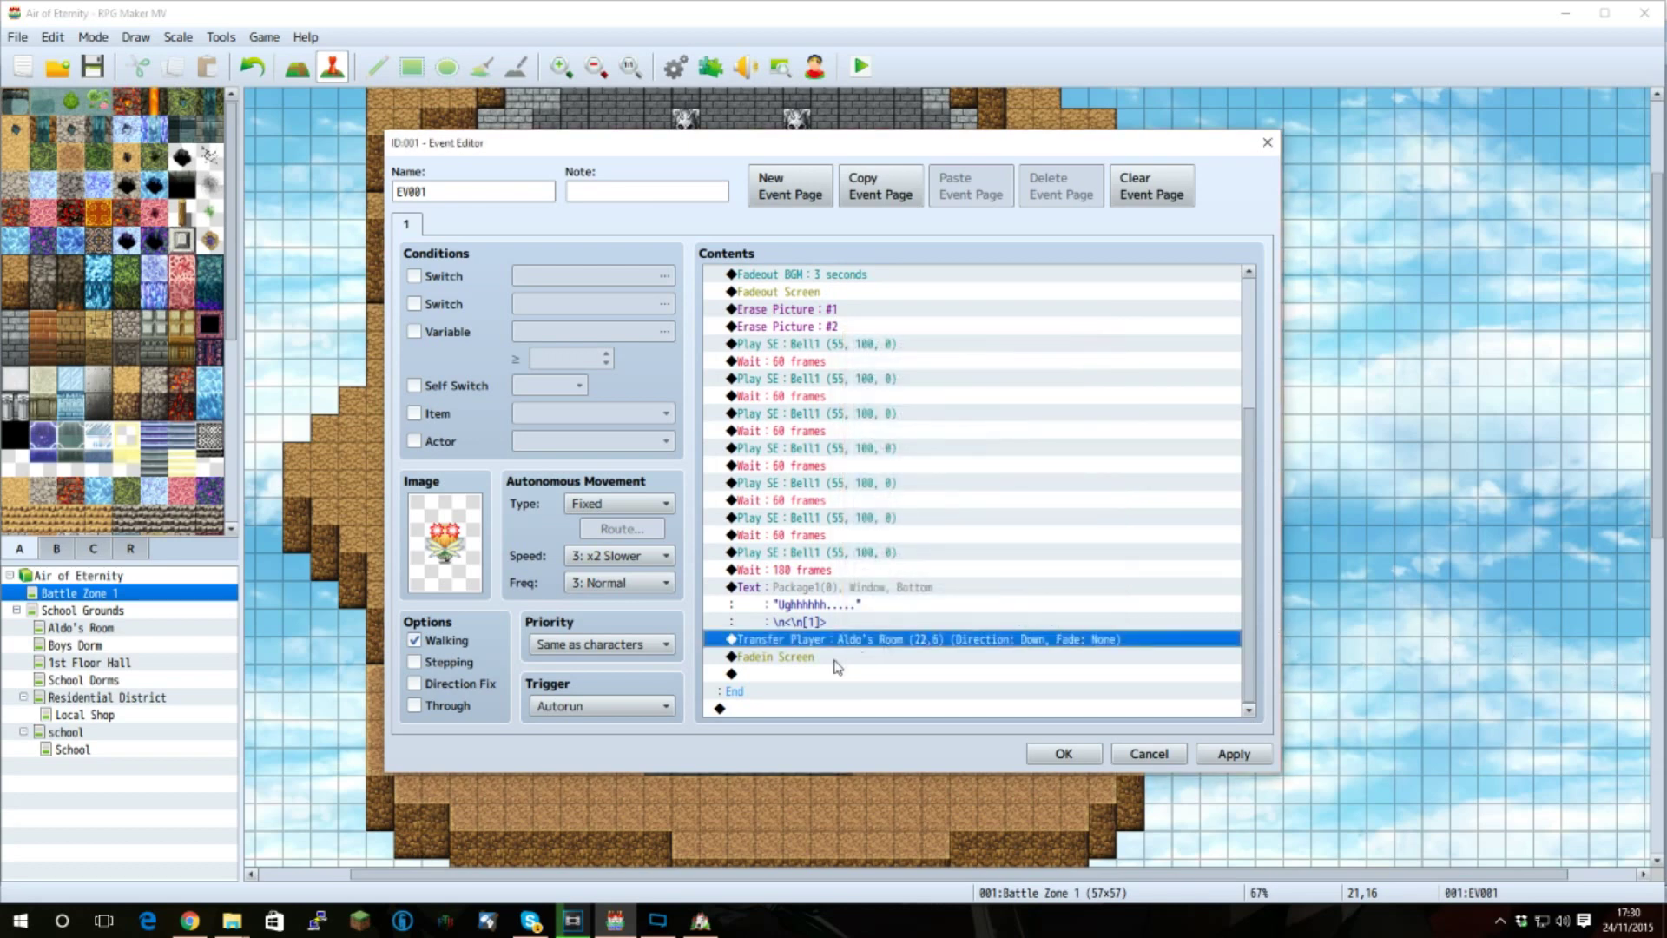
click(815, 658)
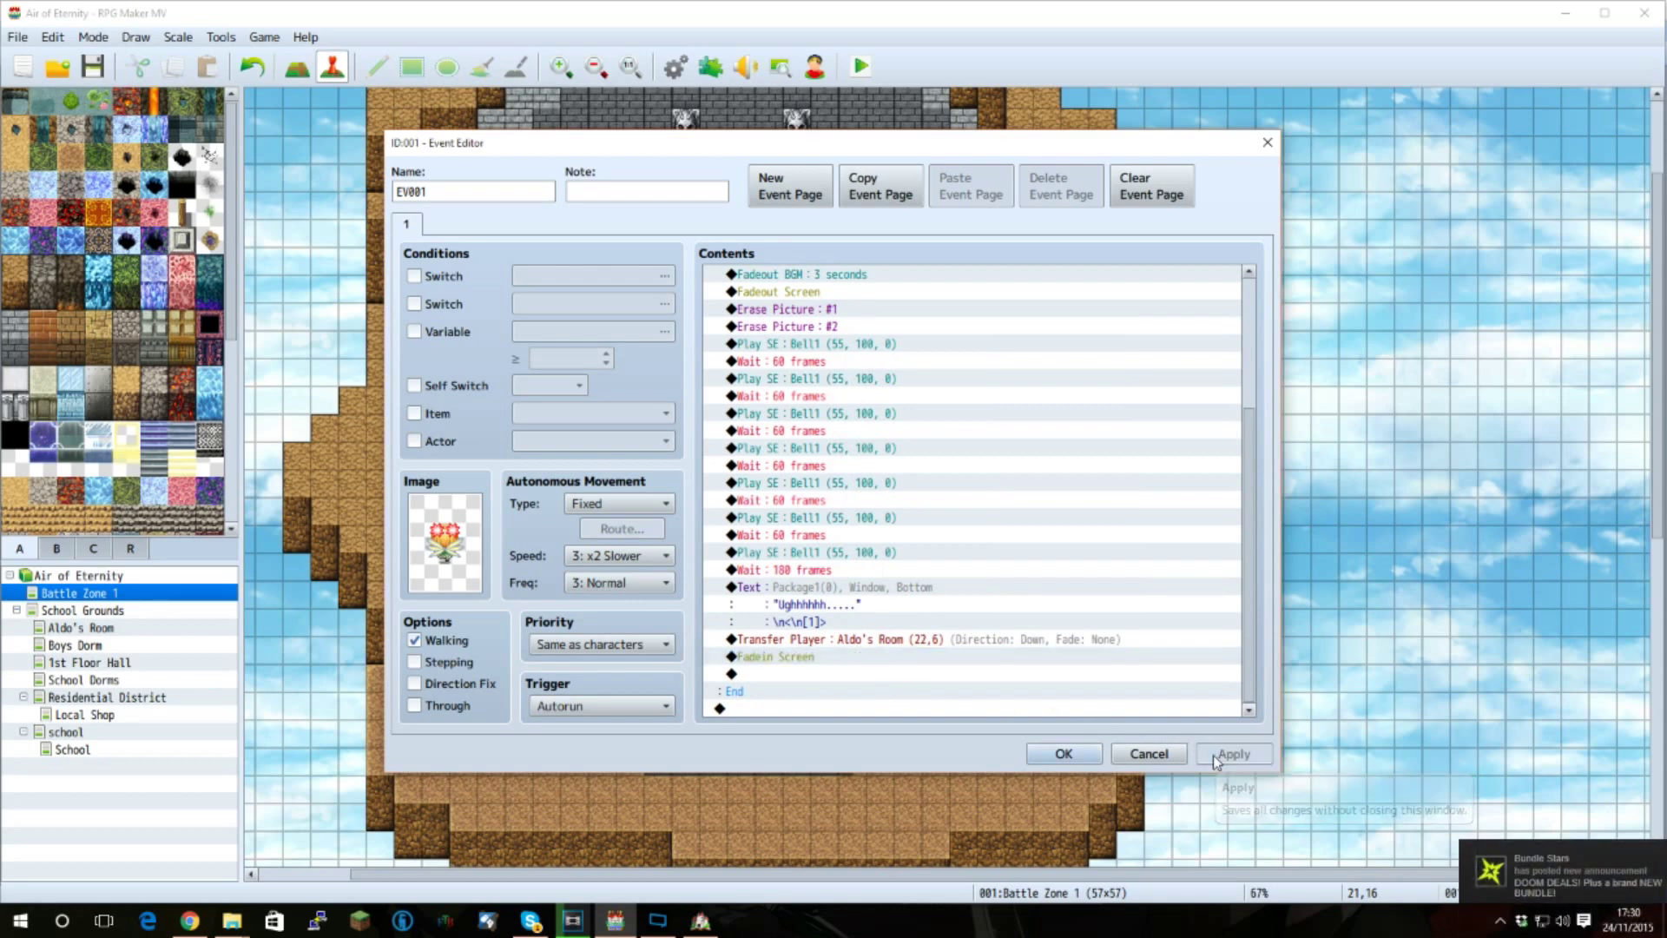
- Close the EV001 editor with OK, open Aldo's Room, and select its top-right event
click(1075, 754)
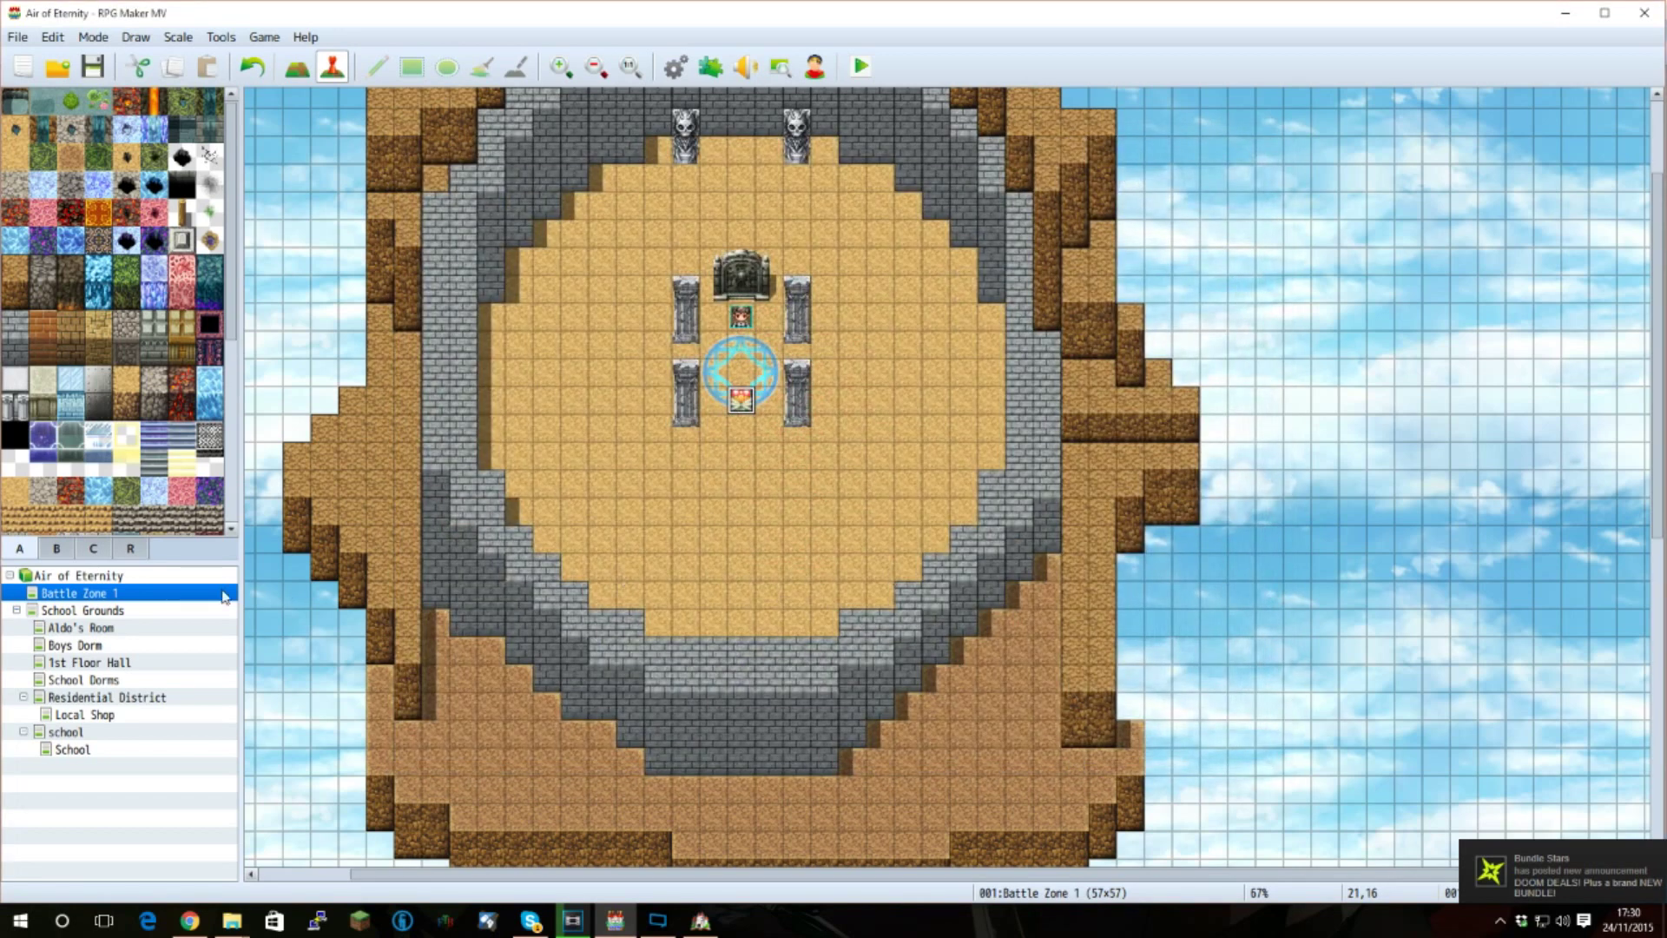
click(65, 629)
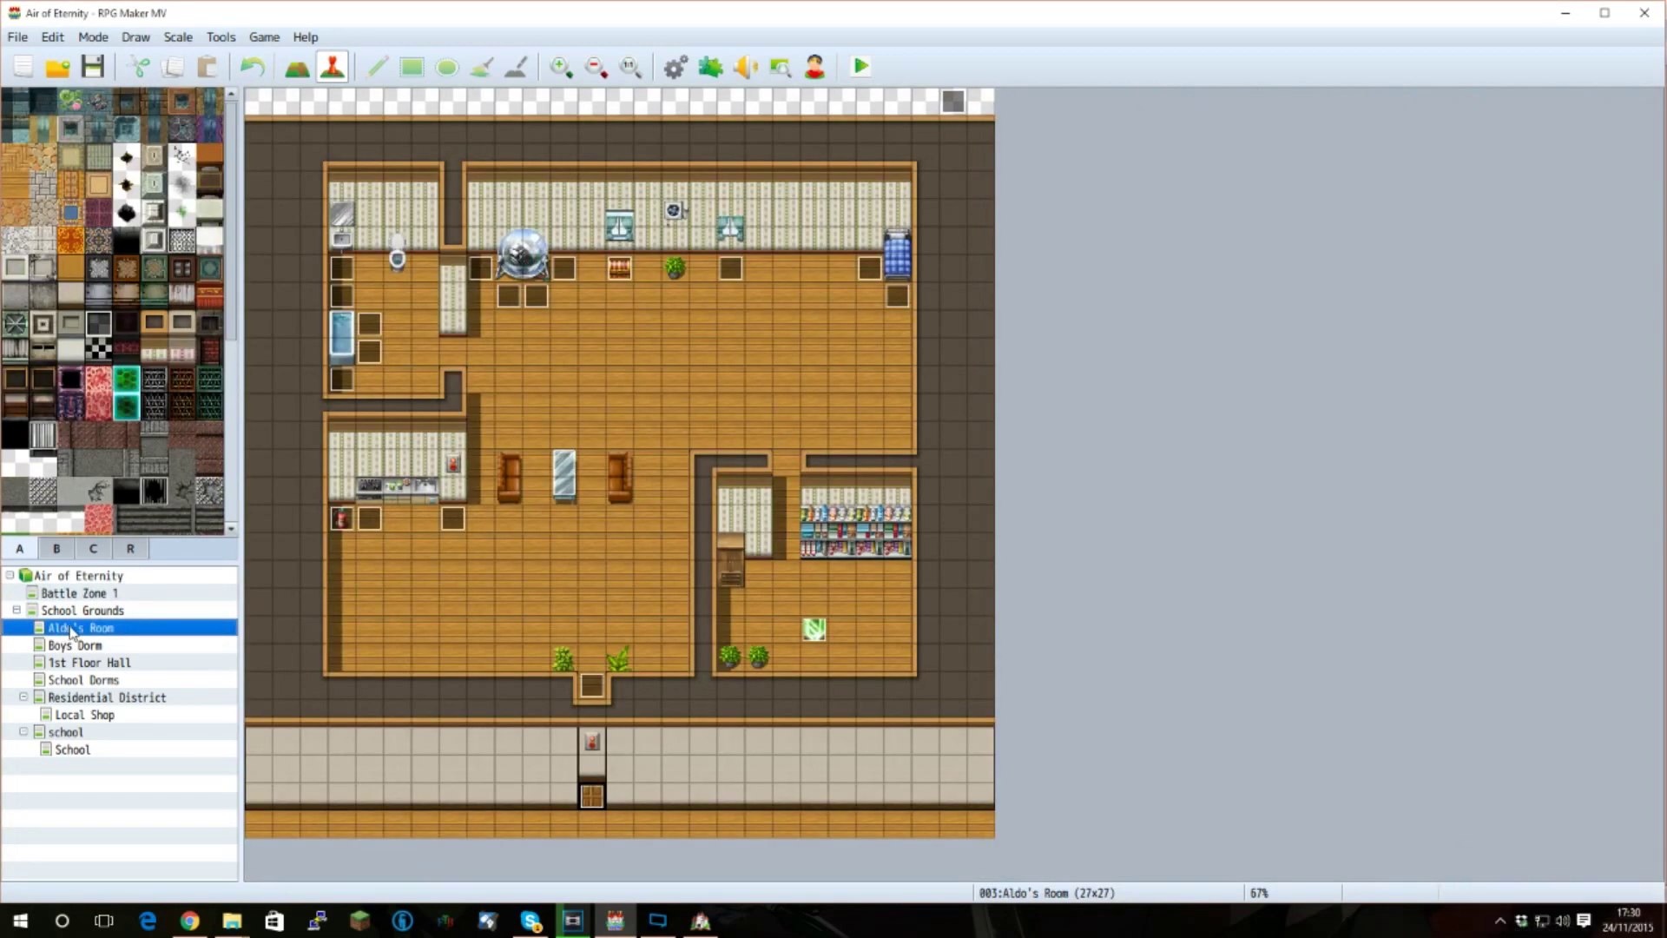
click(954, 106)
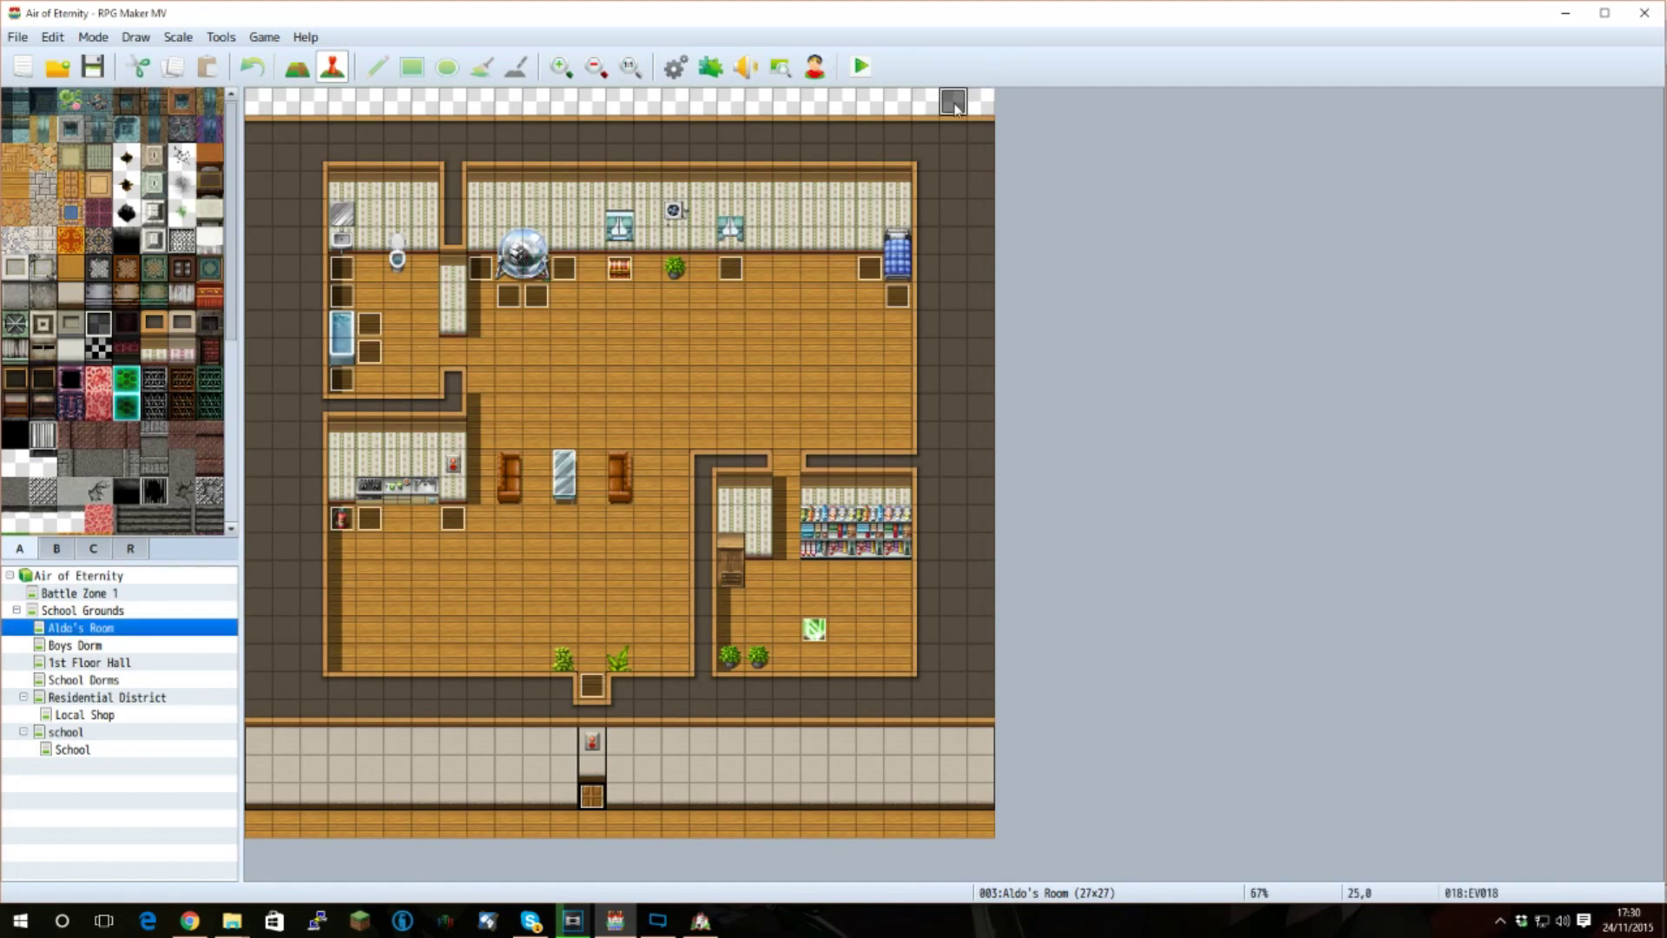
- Open event EV018 and inspect its Show Picture command without changes
double_click(955, 106)
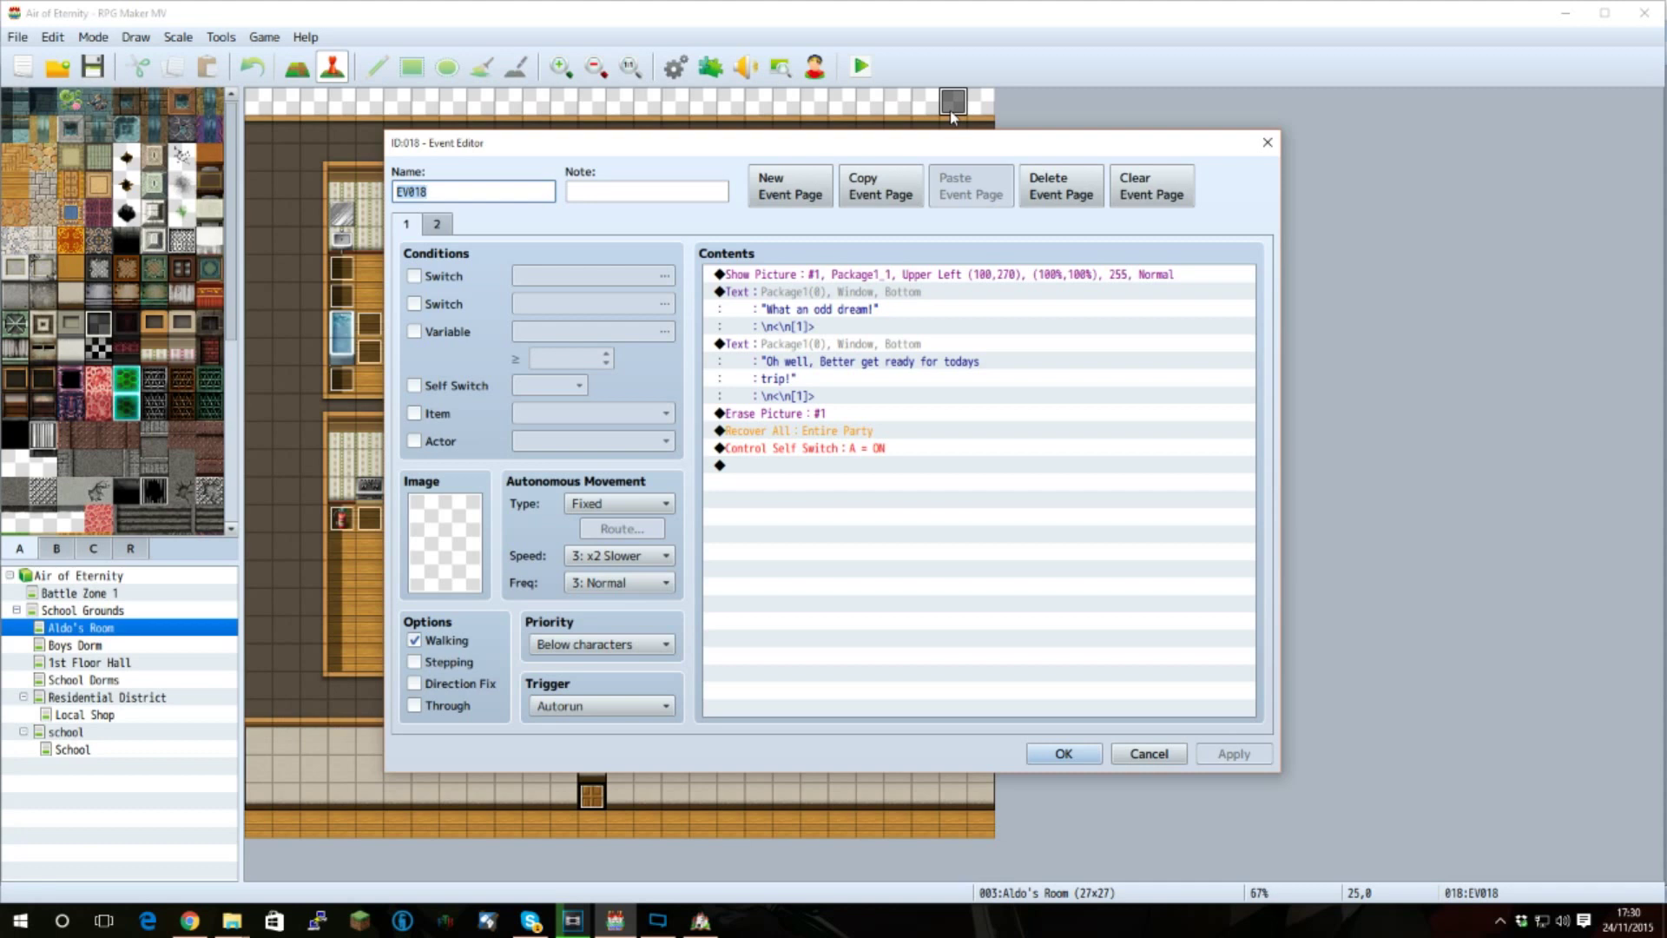
click(974, 276)
double_click(977, 283)
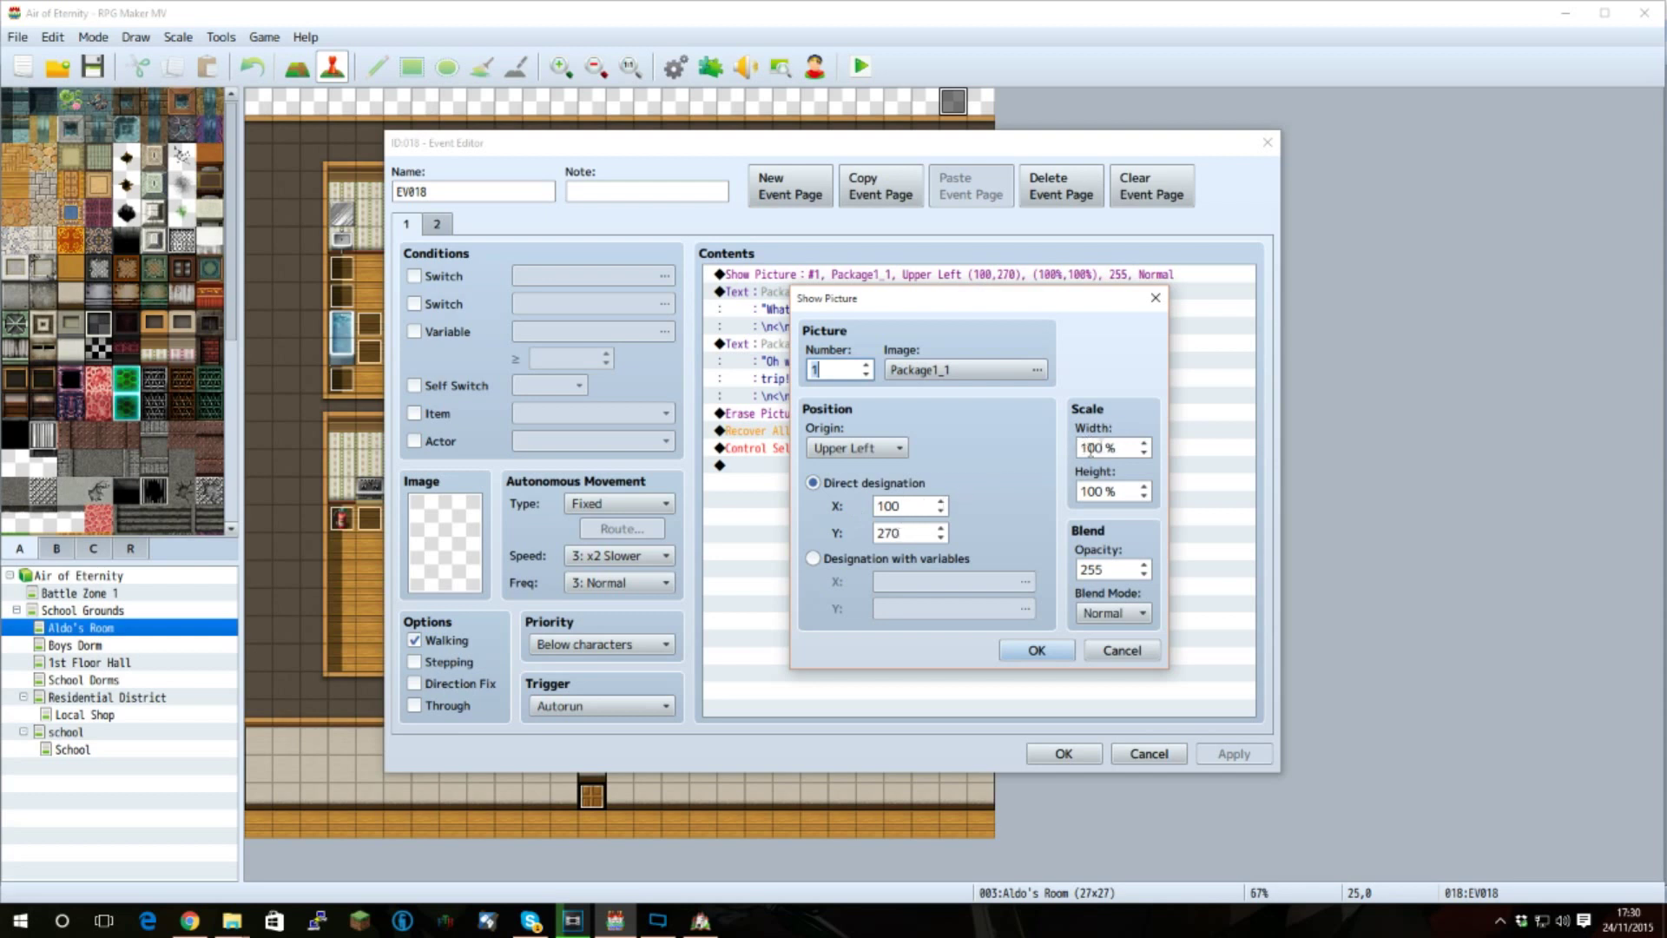
click(1156, 298)
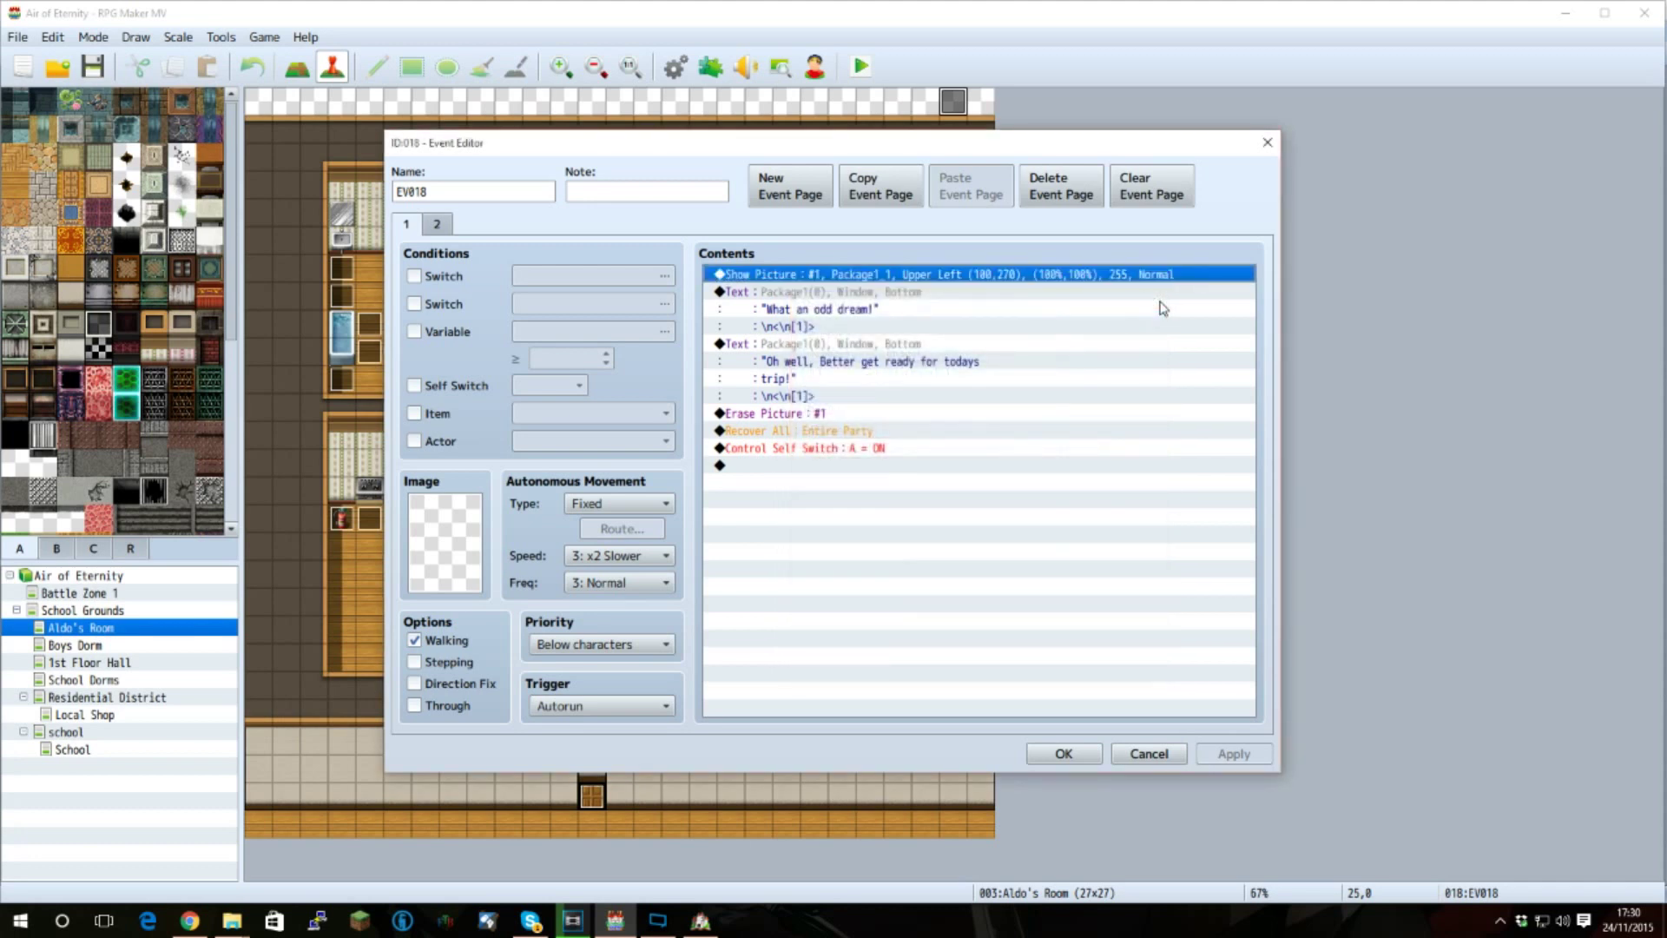
- Step through the dream messages, Erase Picture, Recover All and Self Switch A ON commands
click(900, 298)
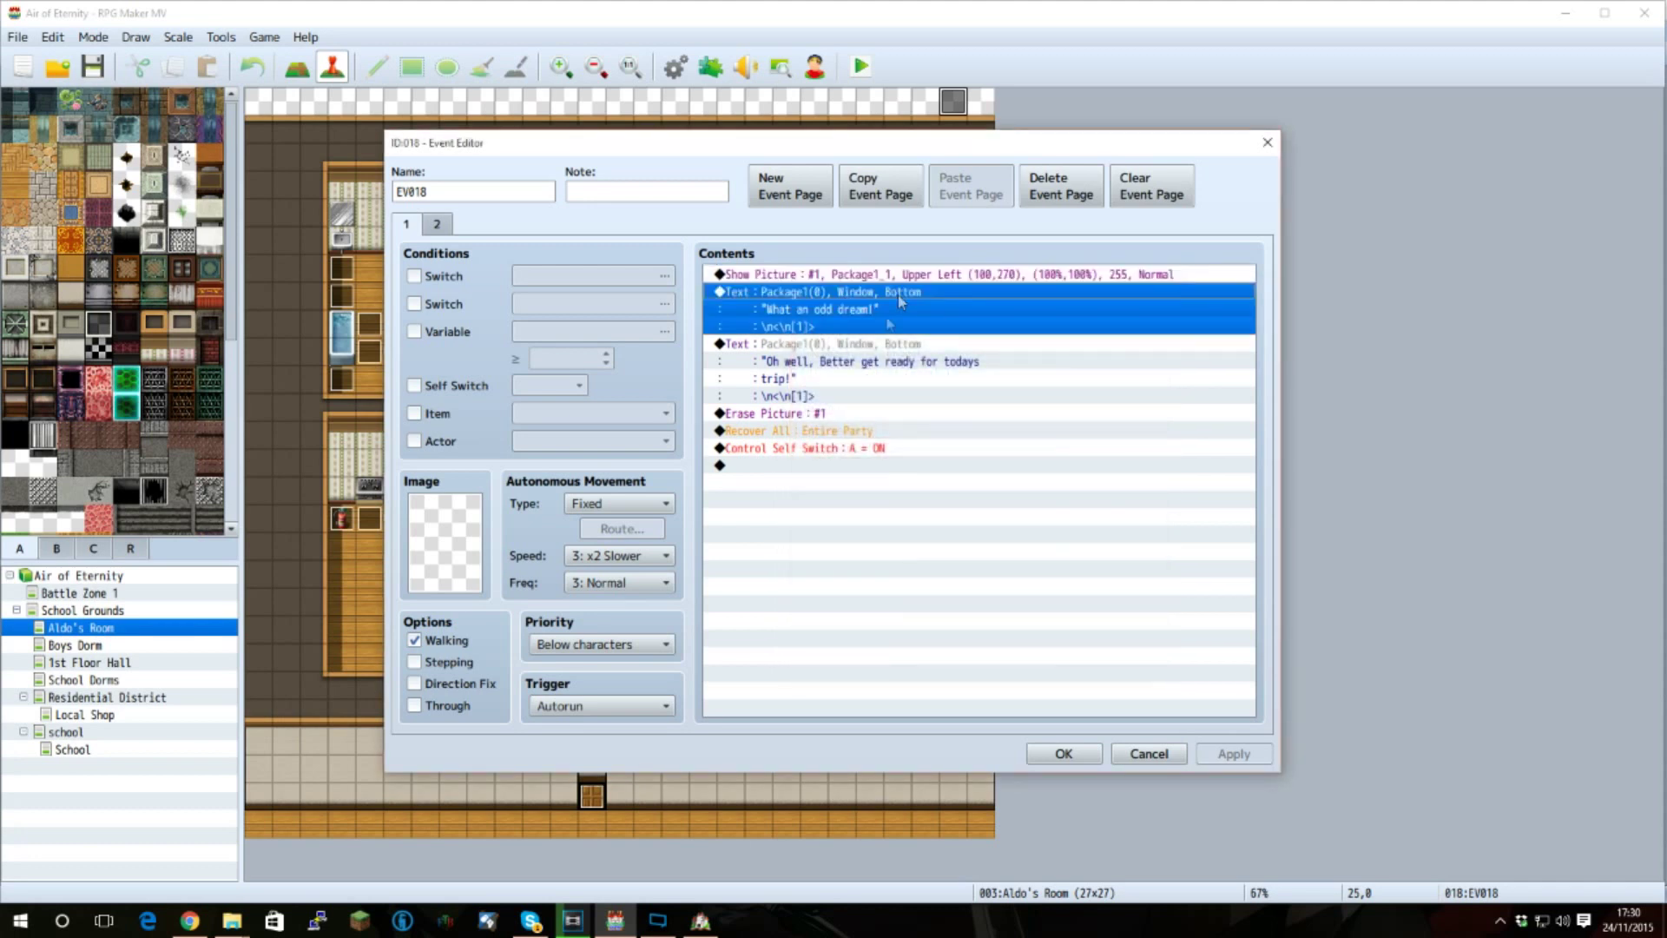
click(840, 345)
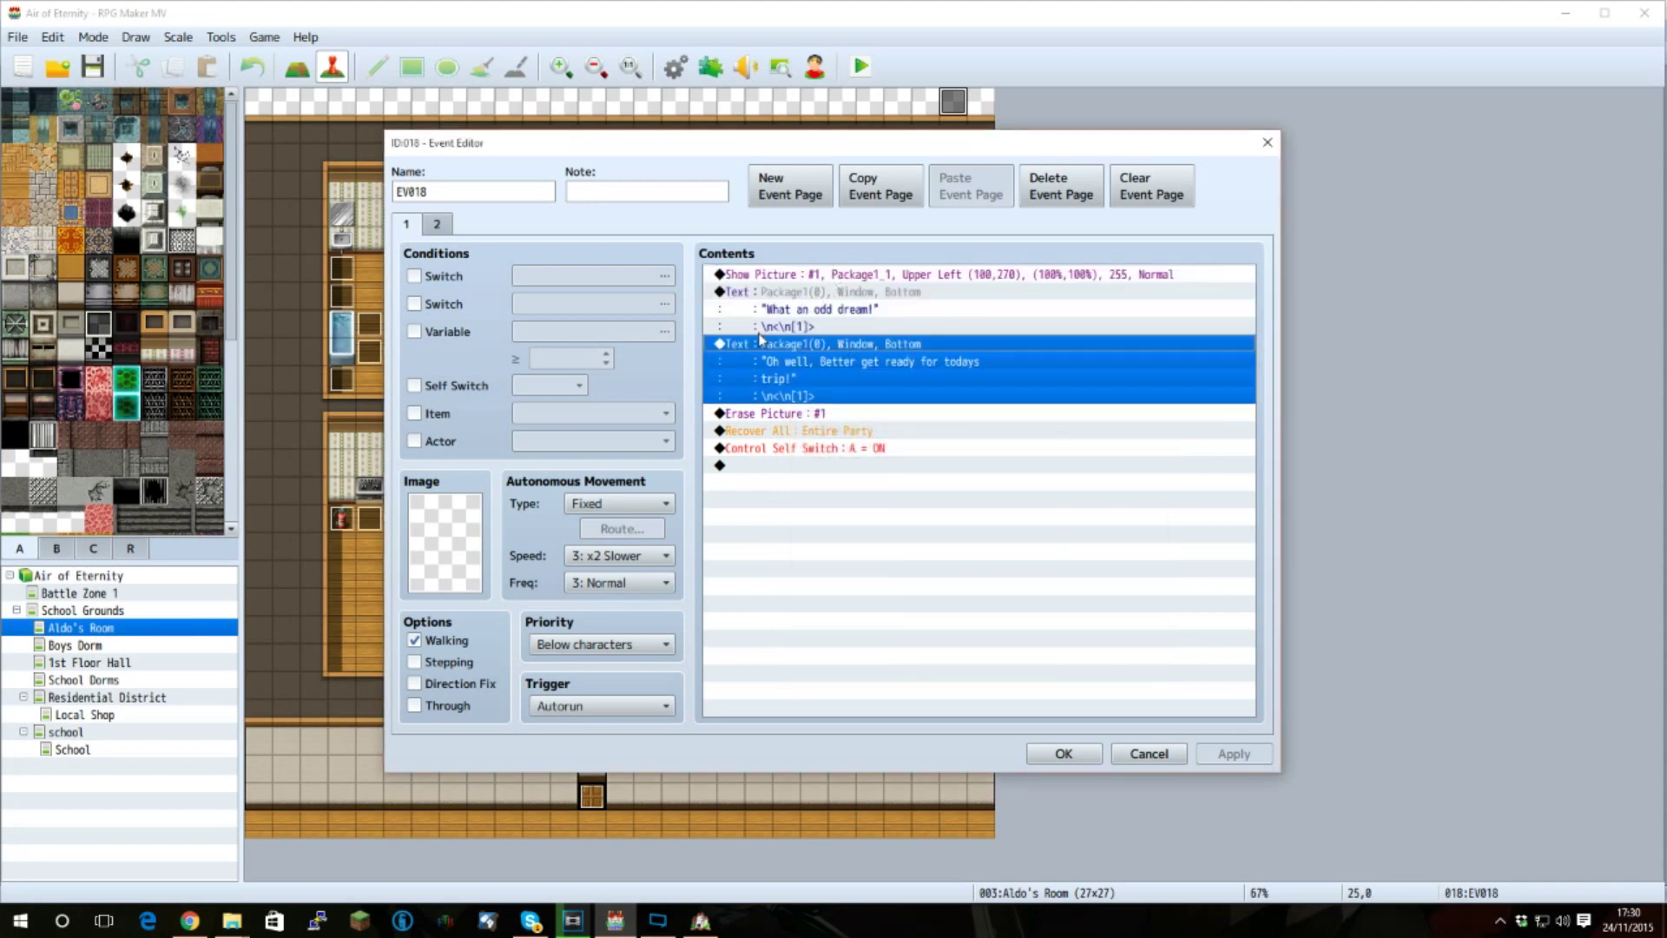
click(768, 414)
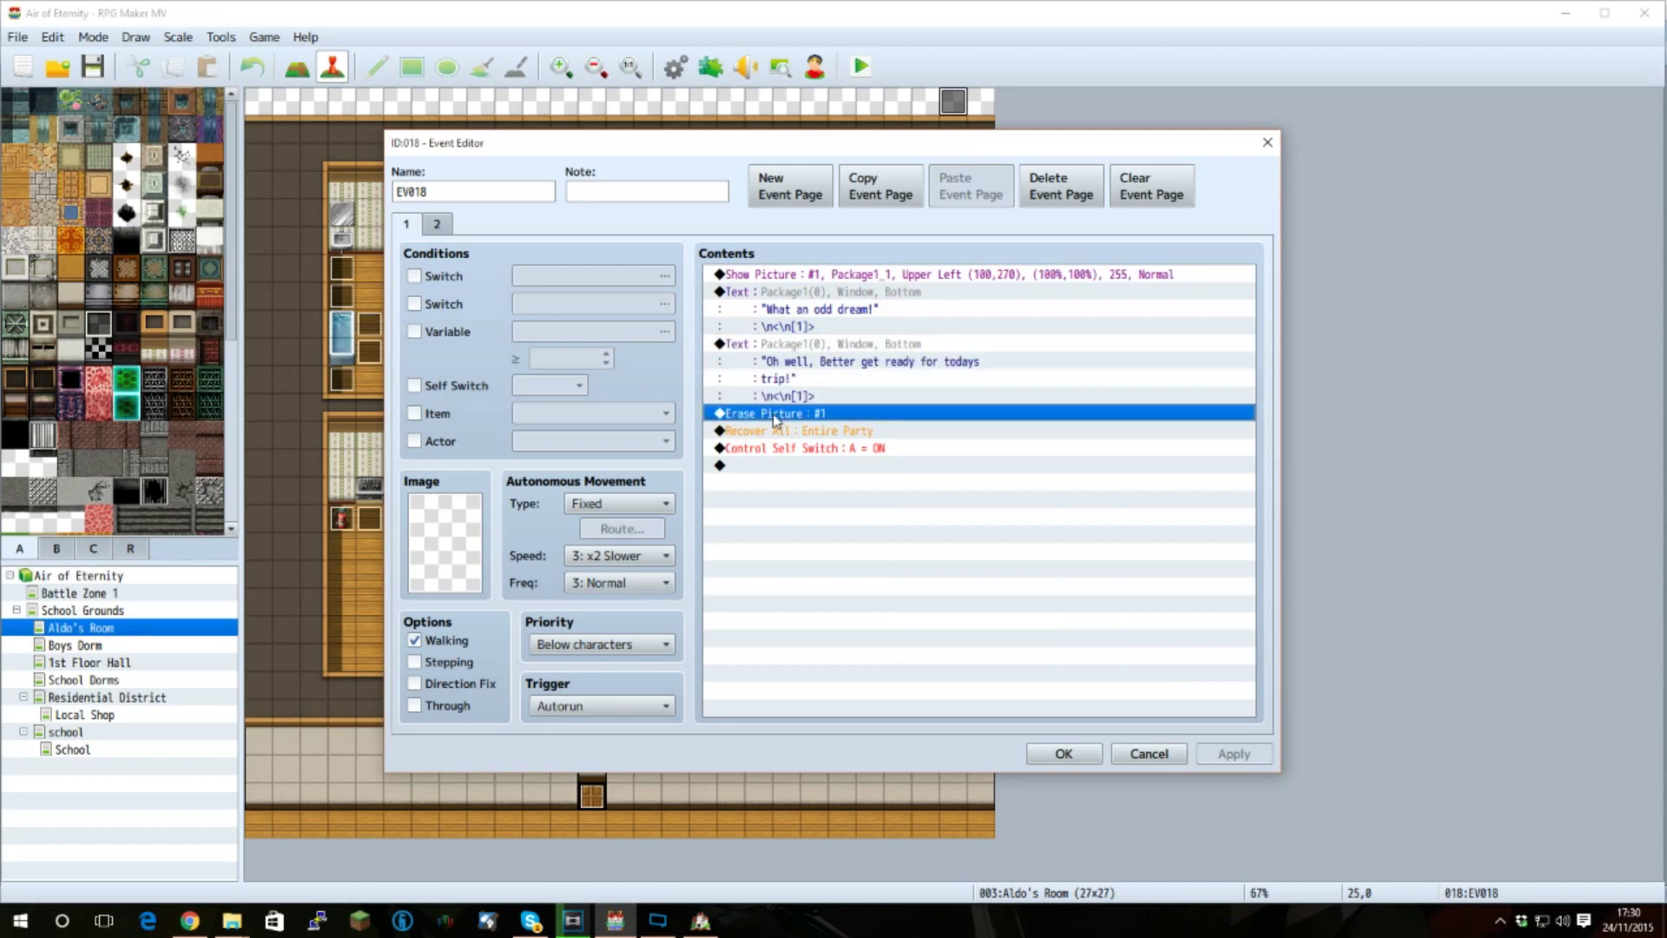
click(788, 432)
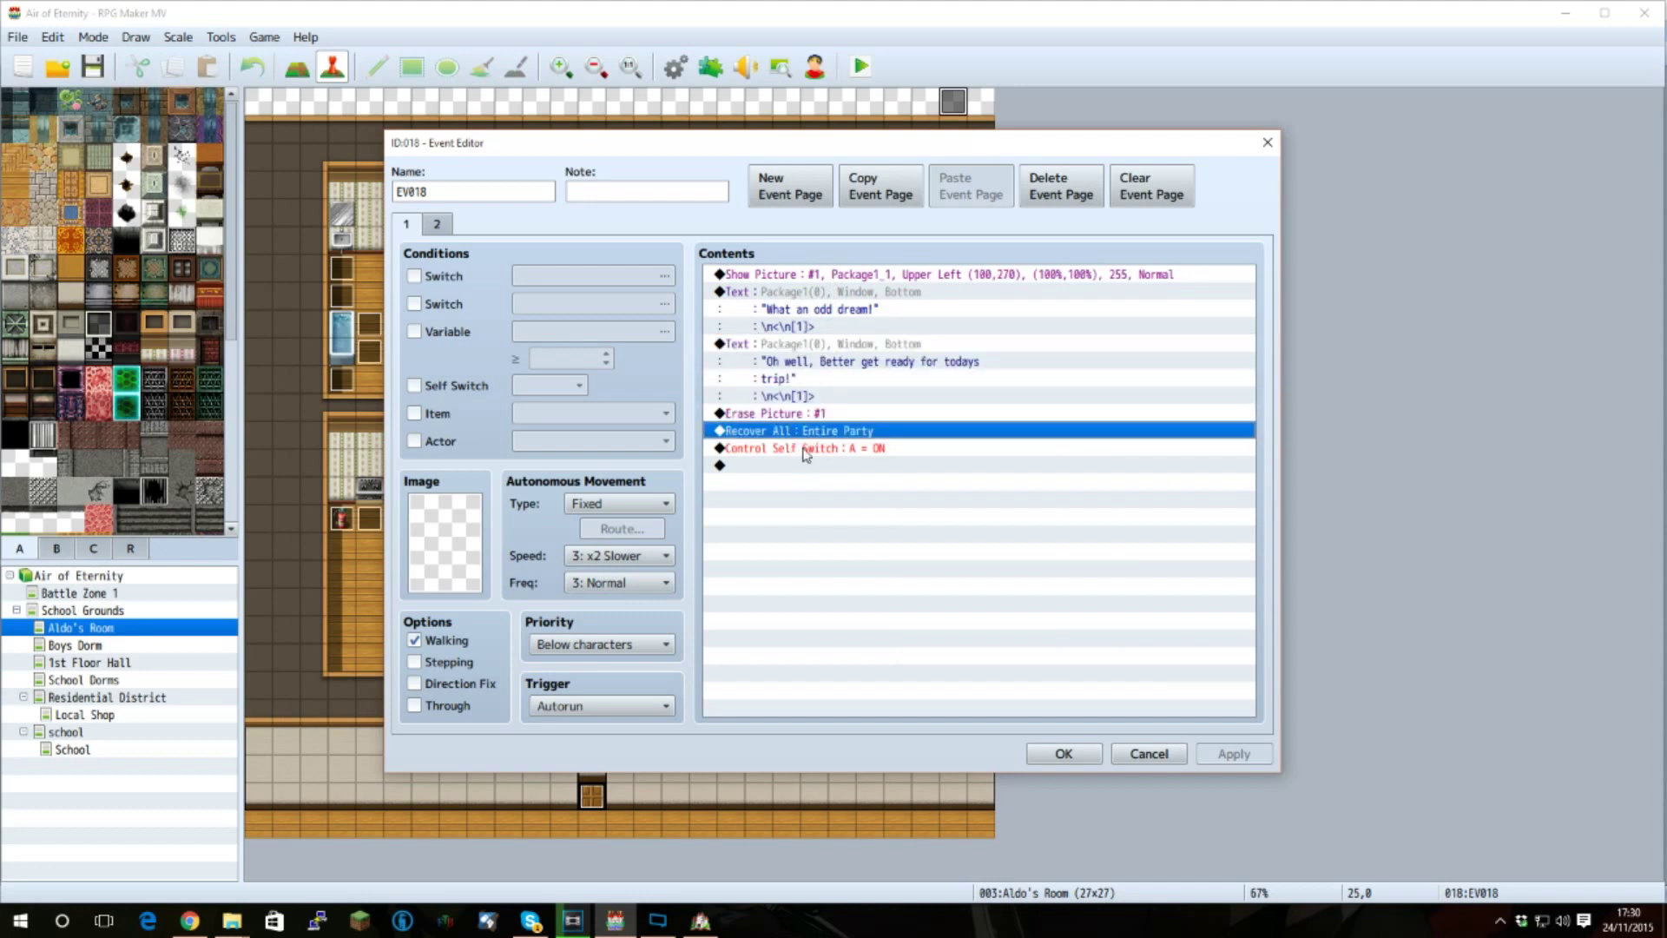
click(789, 448)
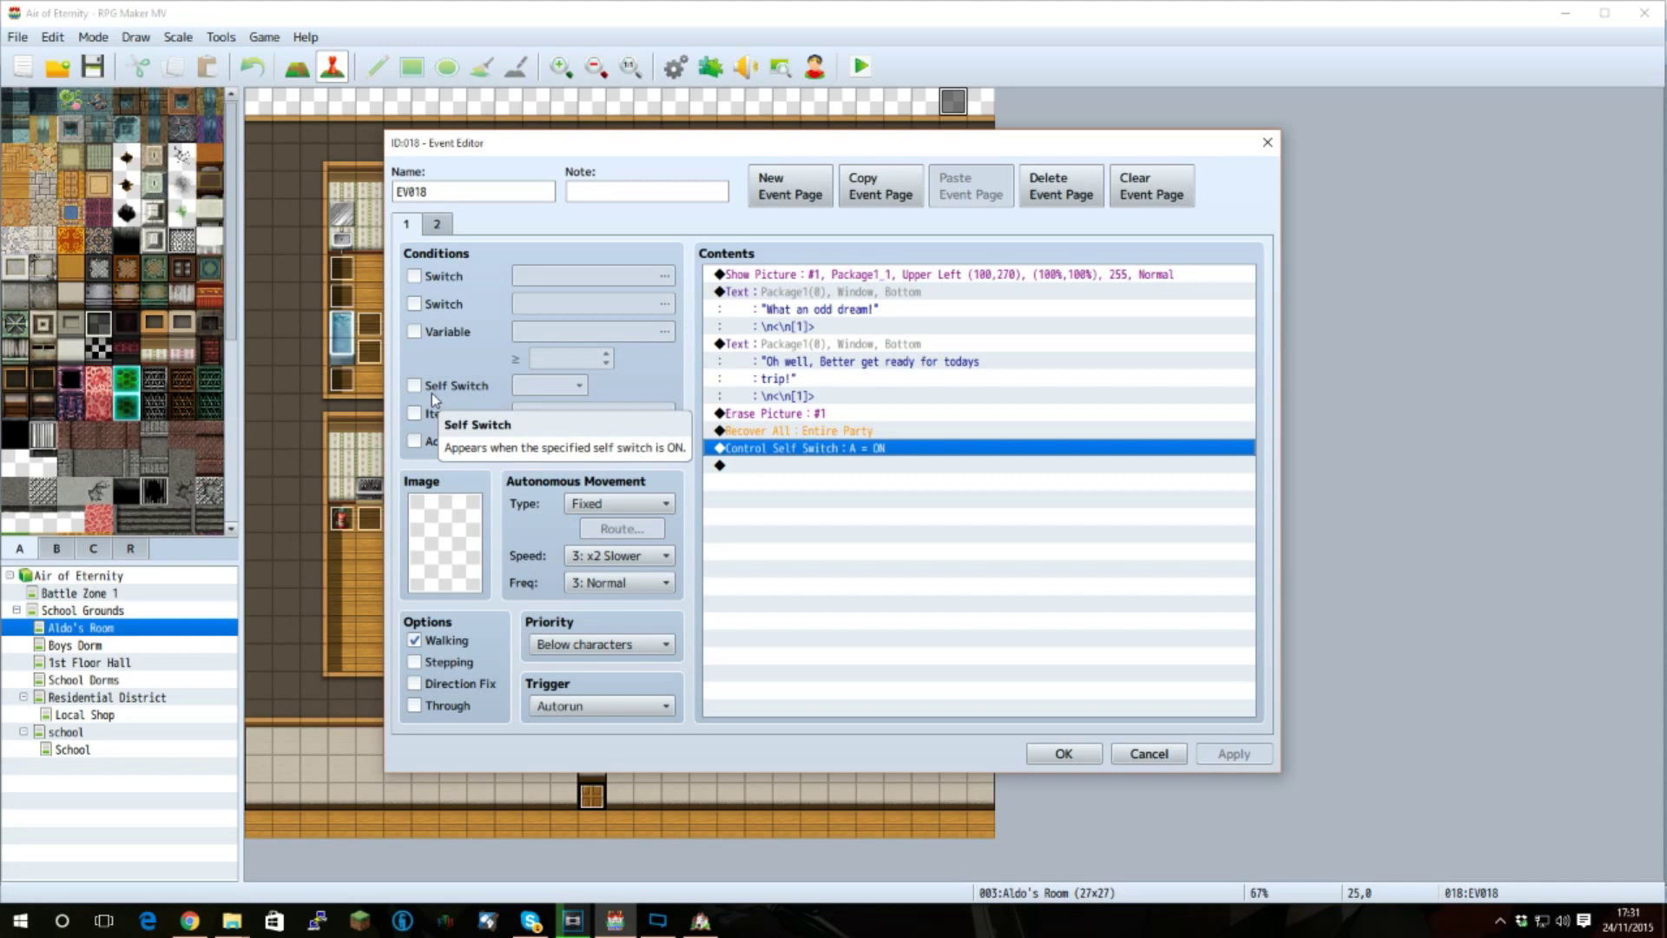
- Compare EV018's pages 1 and 2, close it with OK, and select the green Save_Point event
click(437, 227)
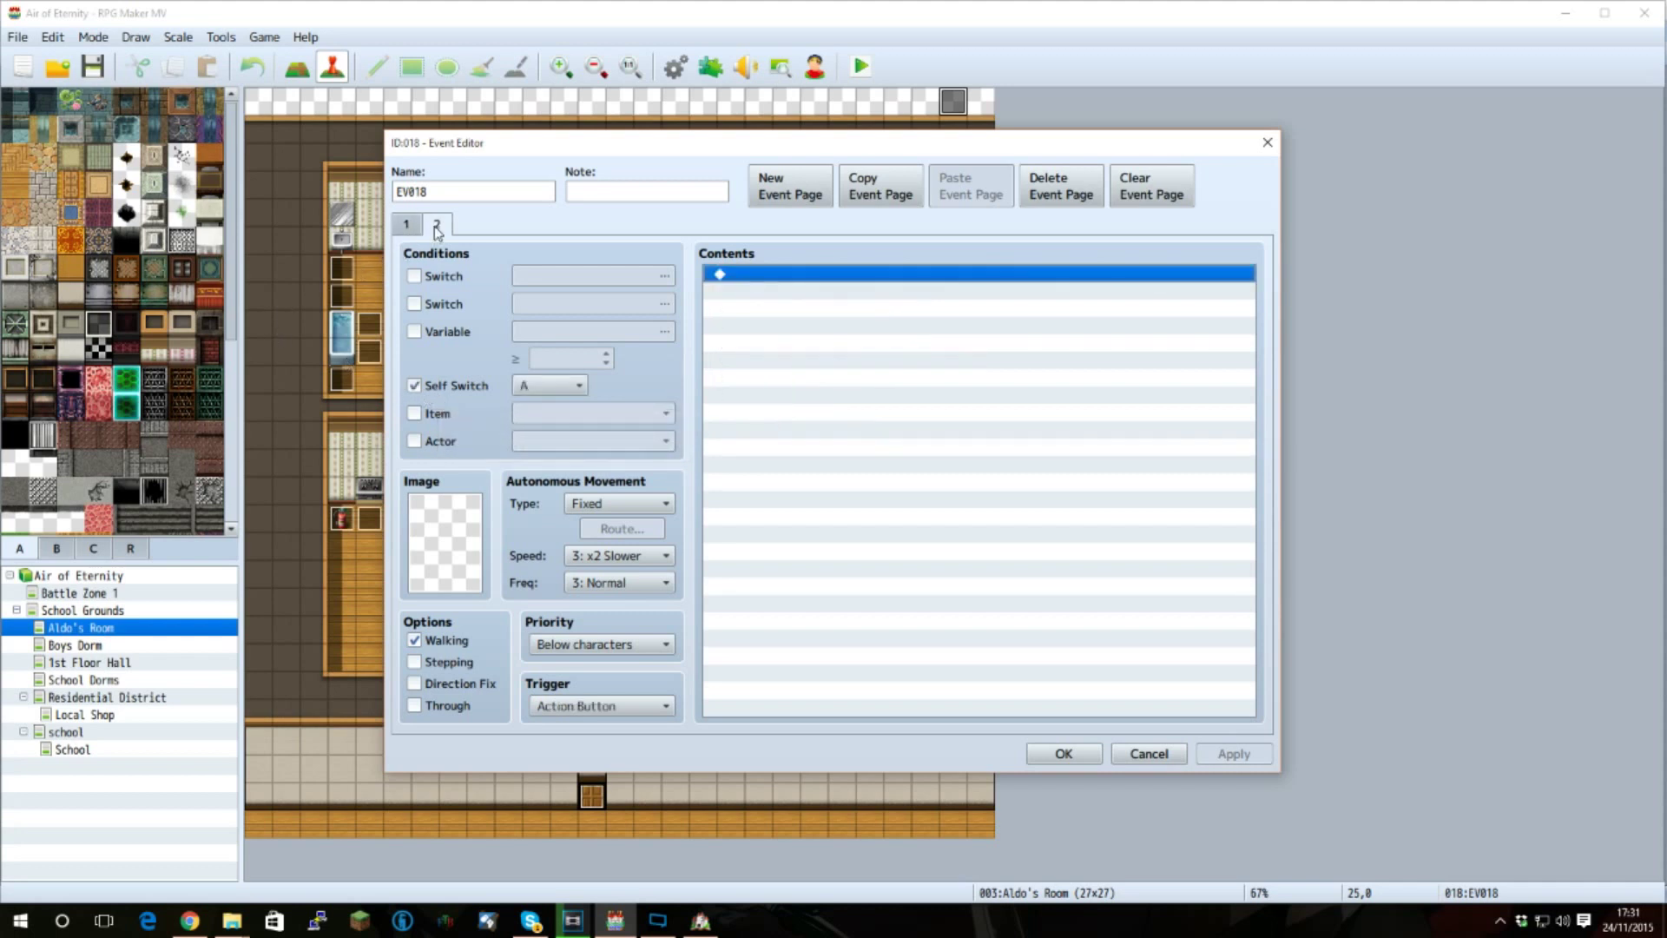
click(443, 396)
click(410, 225)
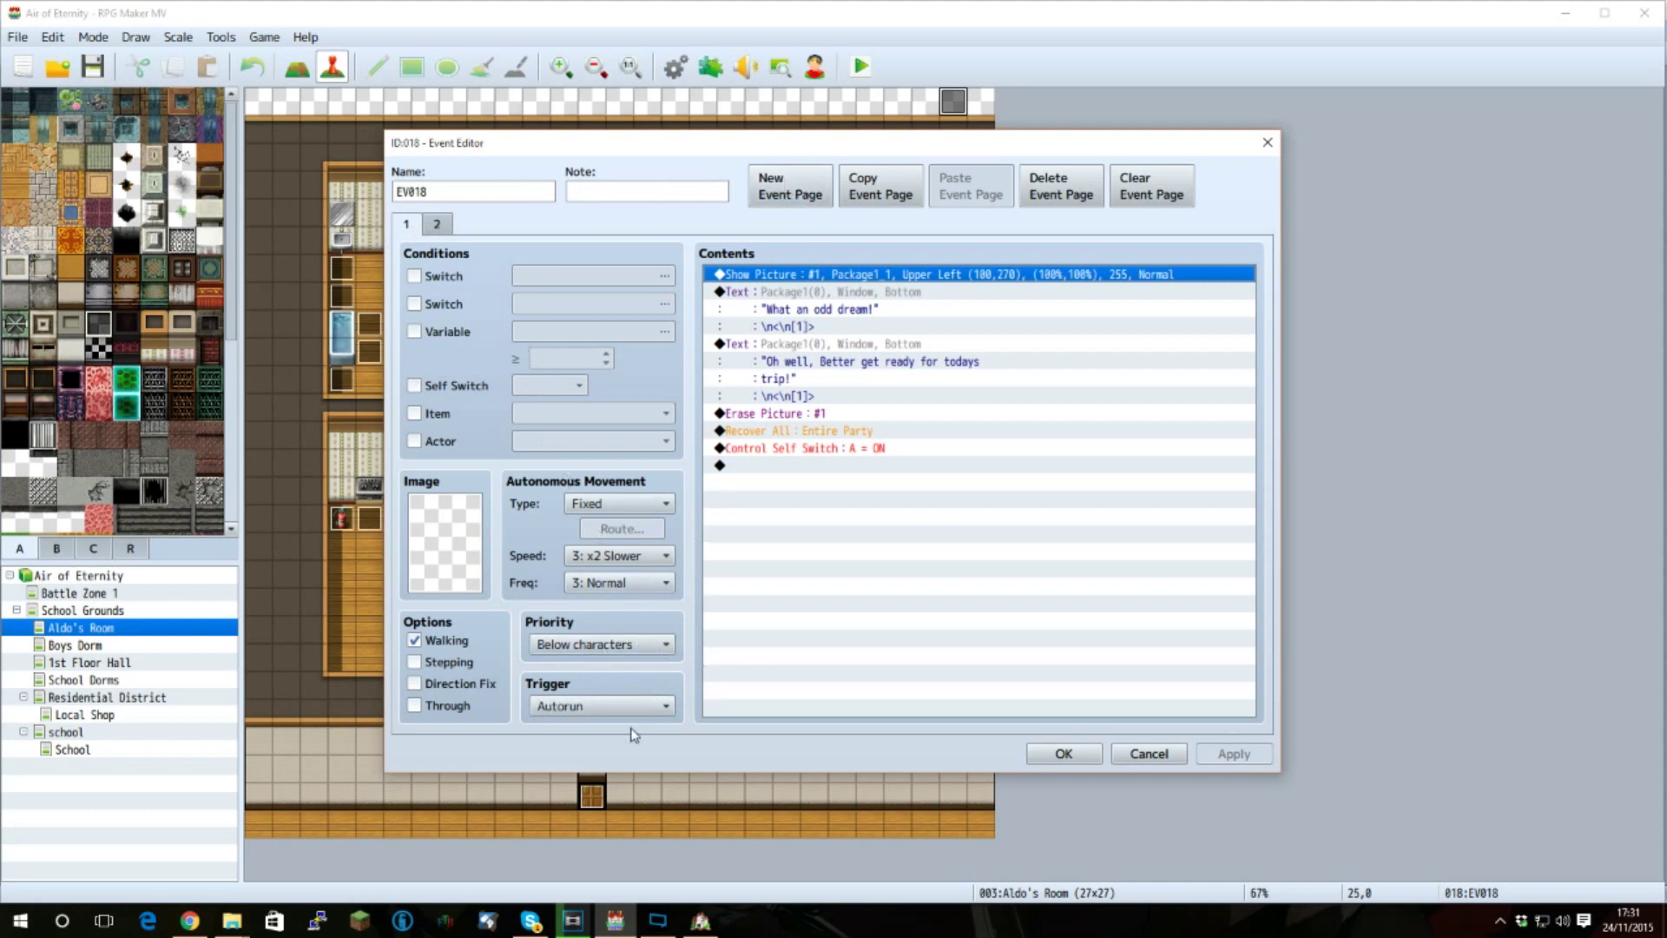
click(438, 224)
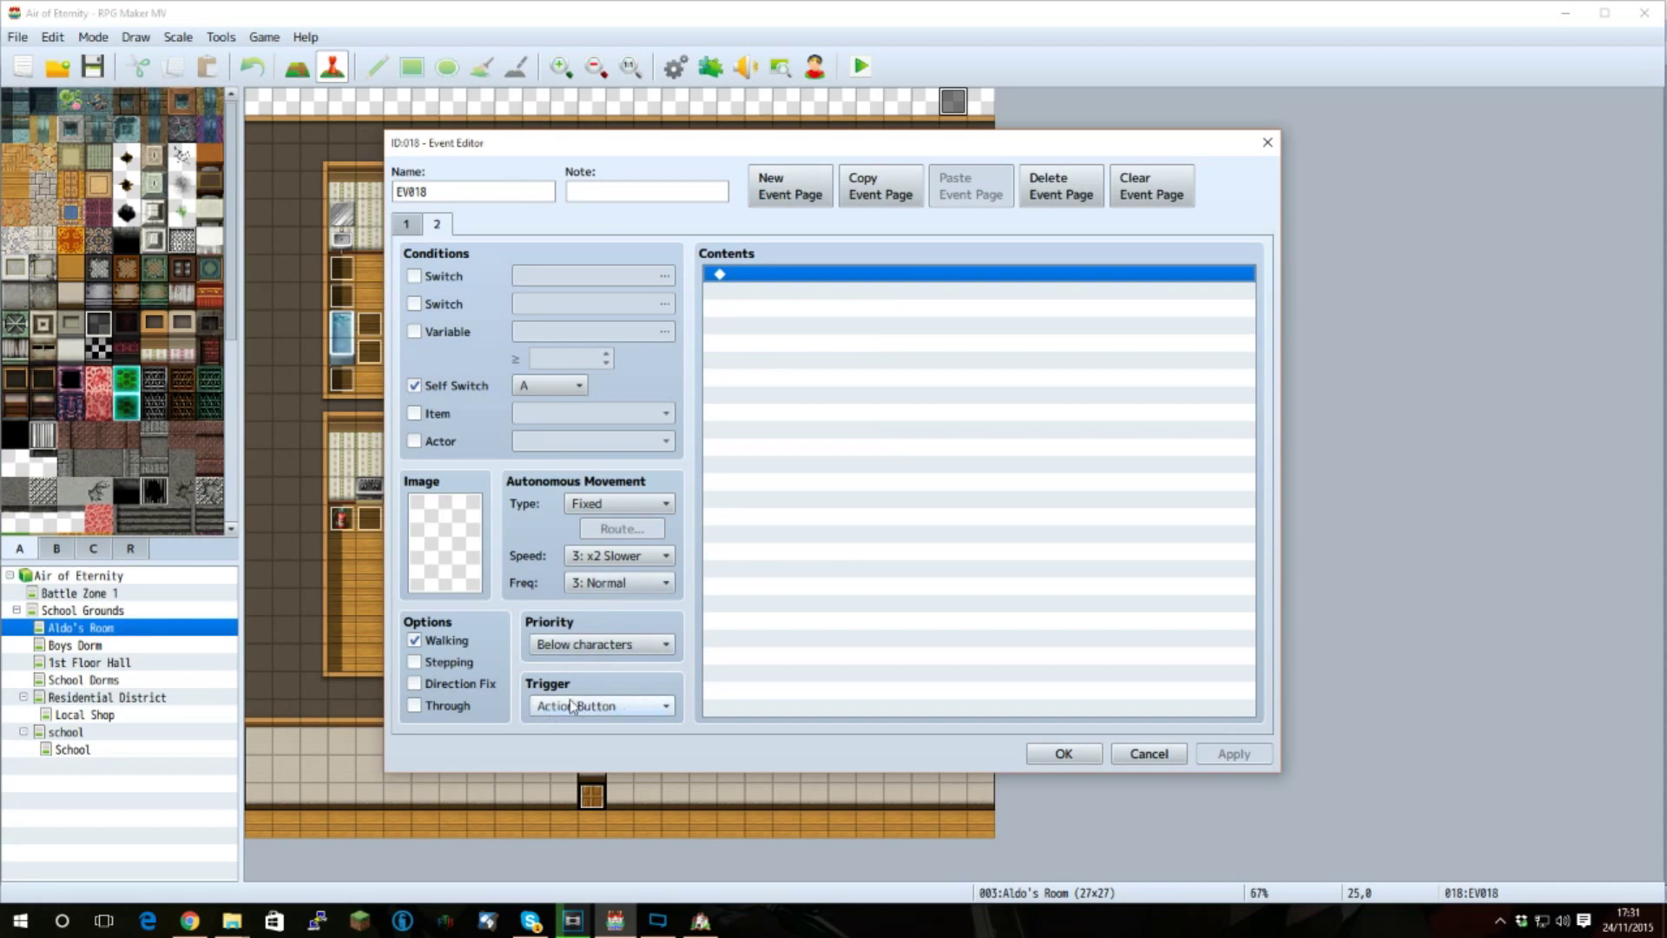
click(1091, 763)
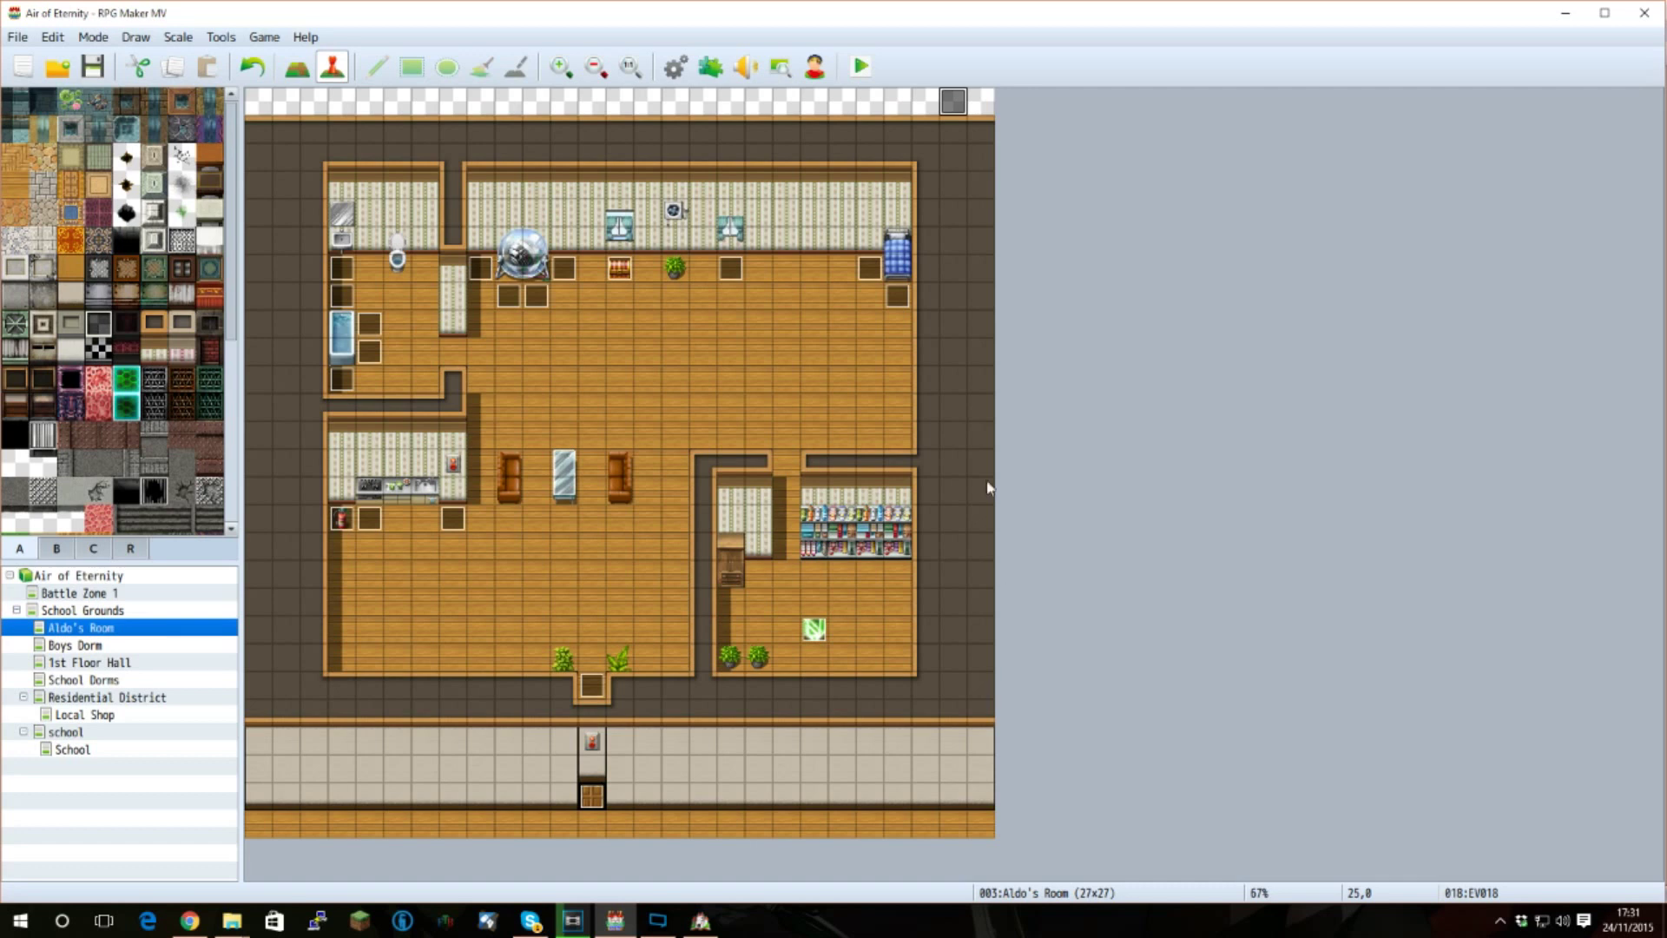
click(821, 628)
- Open the Save_Point event and preview its "Would You Like To Save?" message without changes
double_click(821, 628)
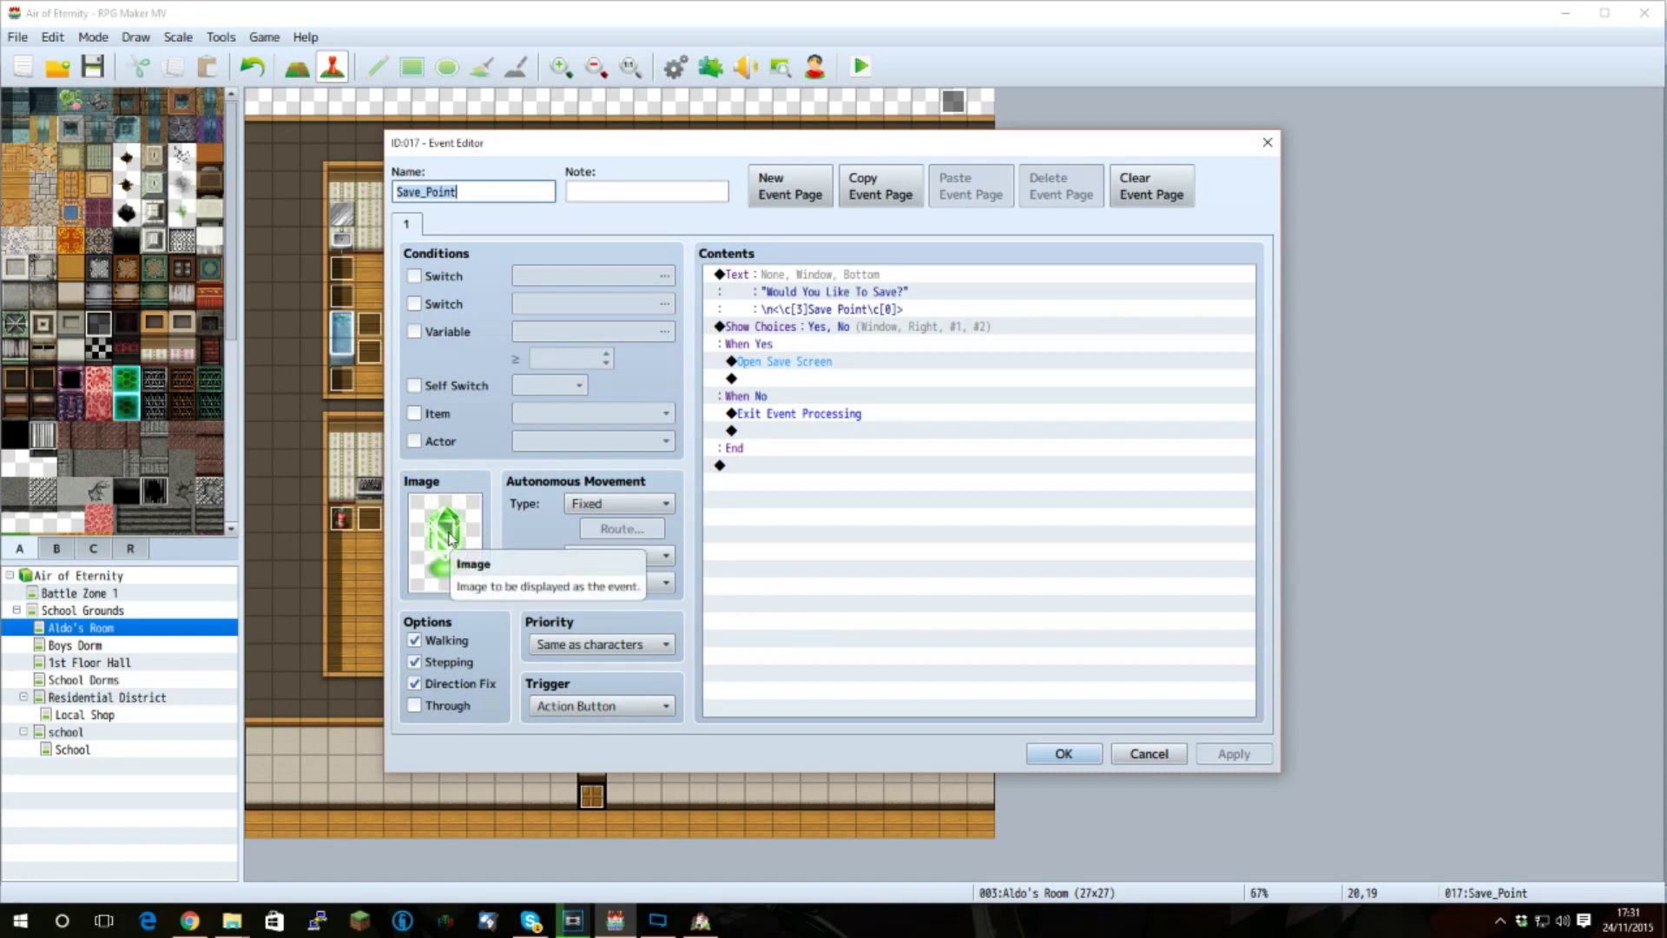
click(886, 276)
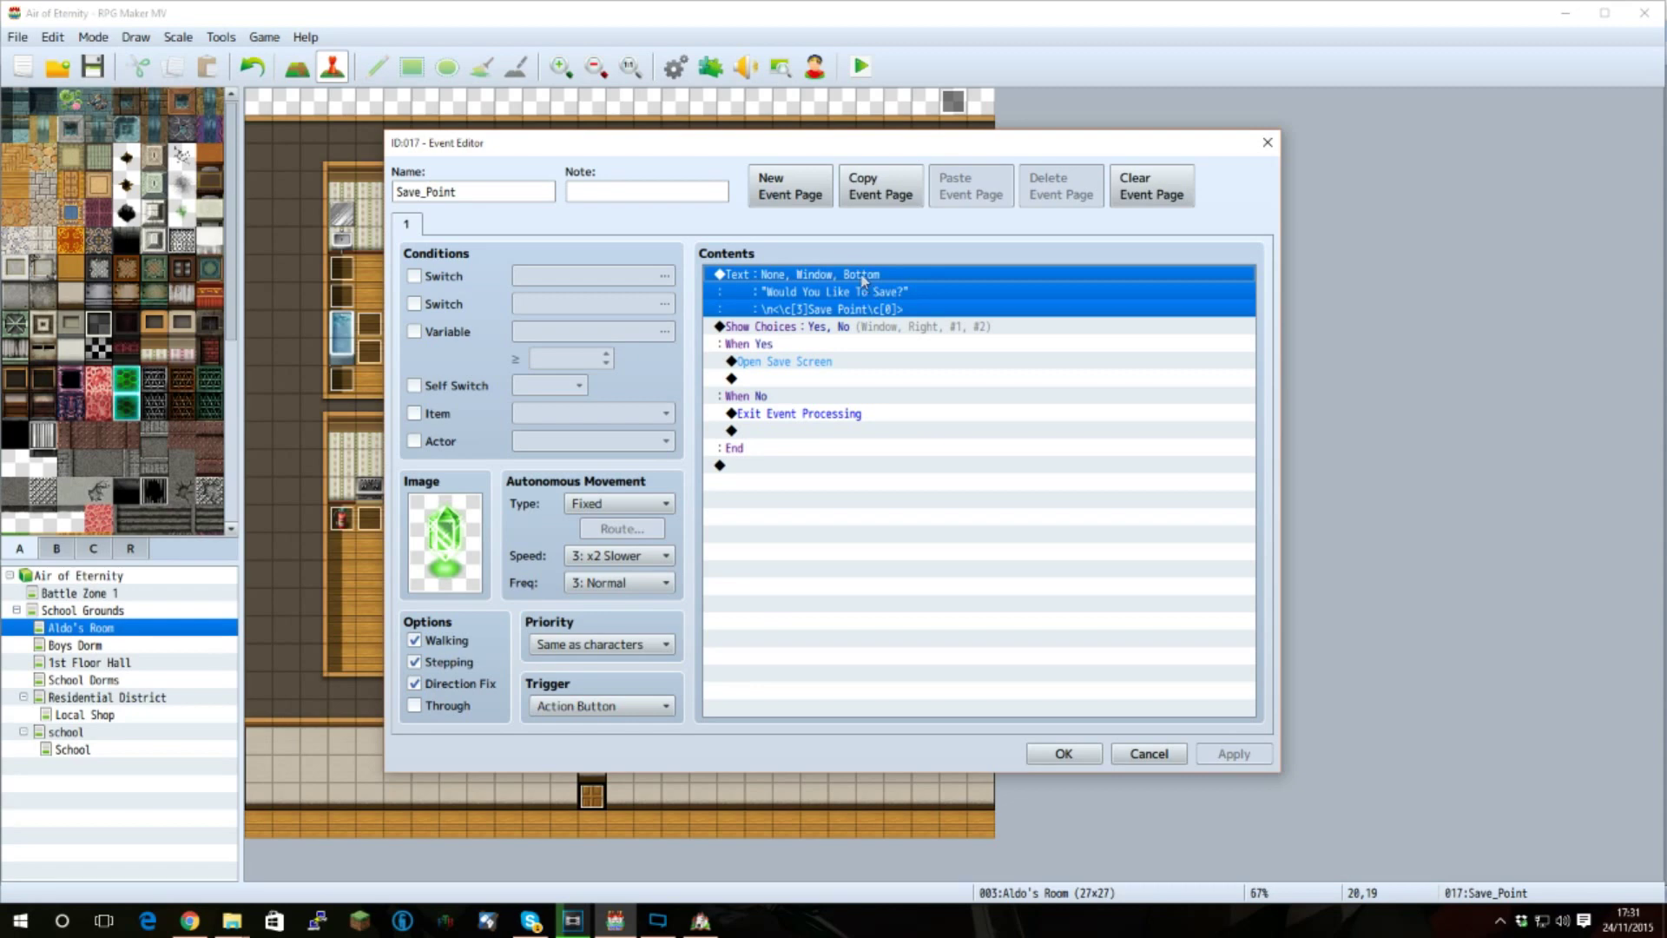
key(Insert)
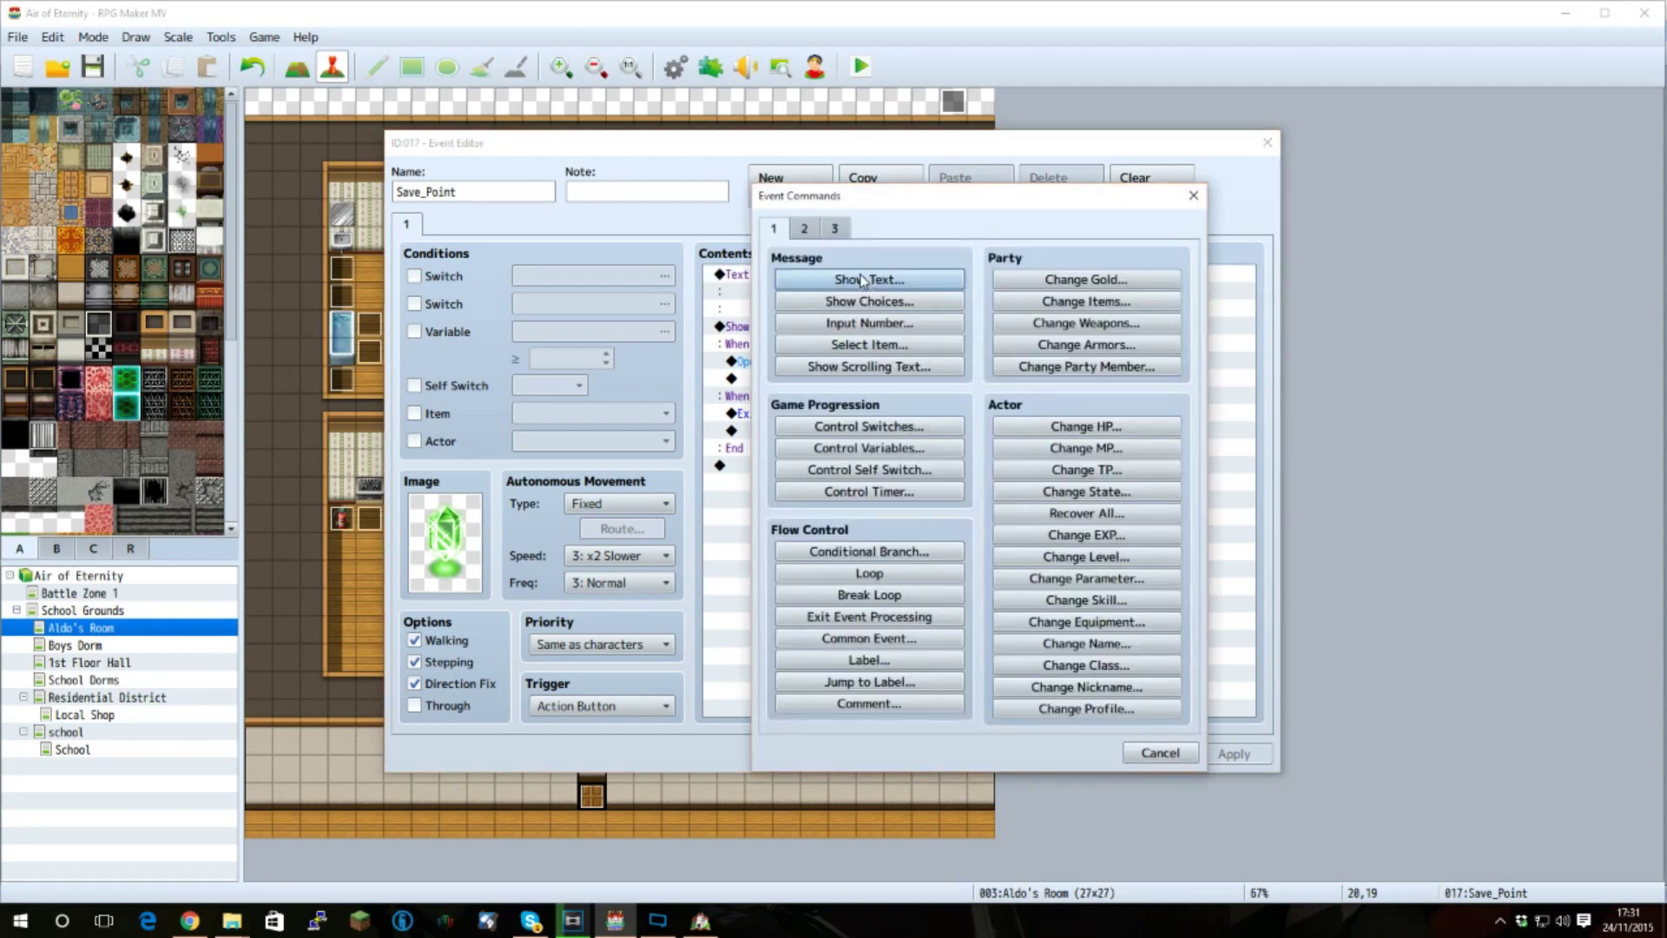
click(1194, 201)
key(Return)
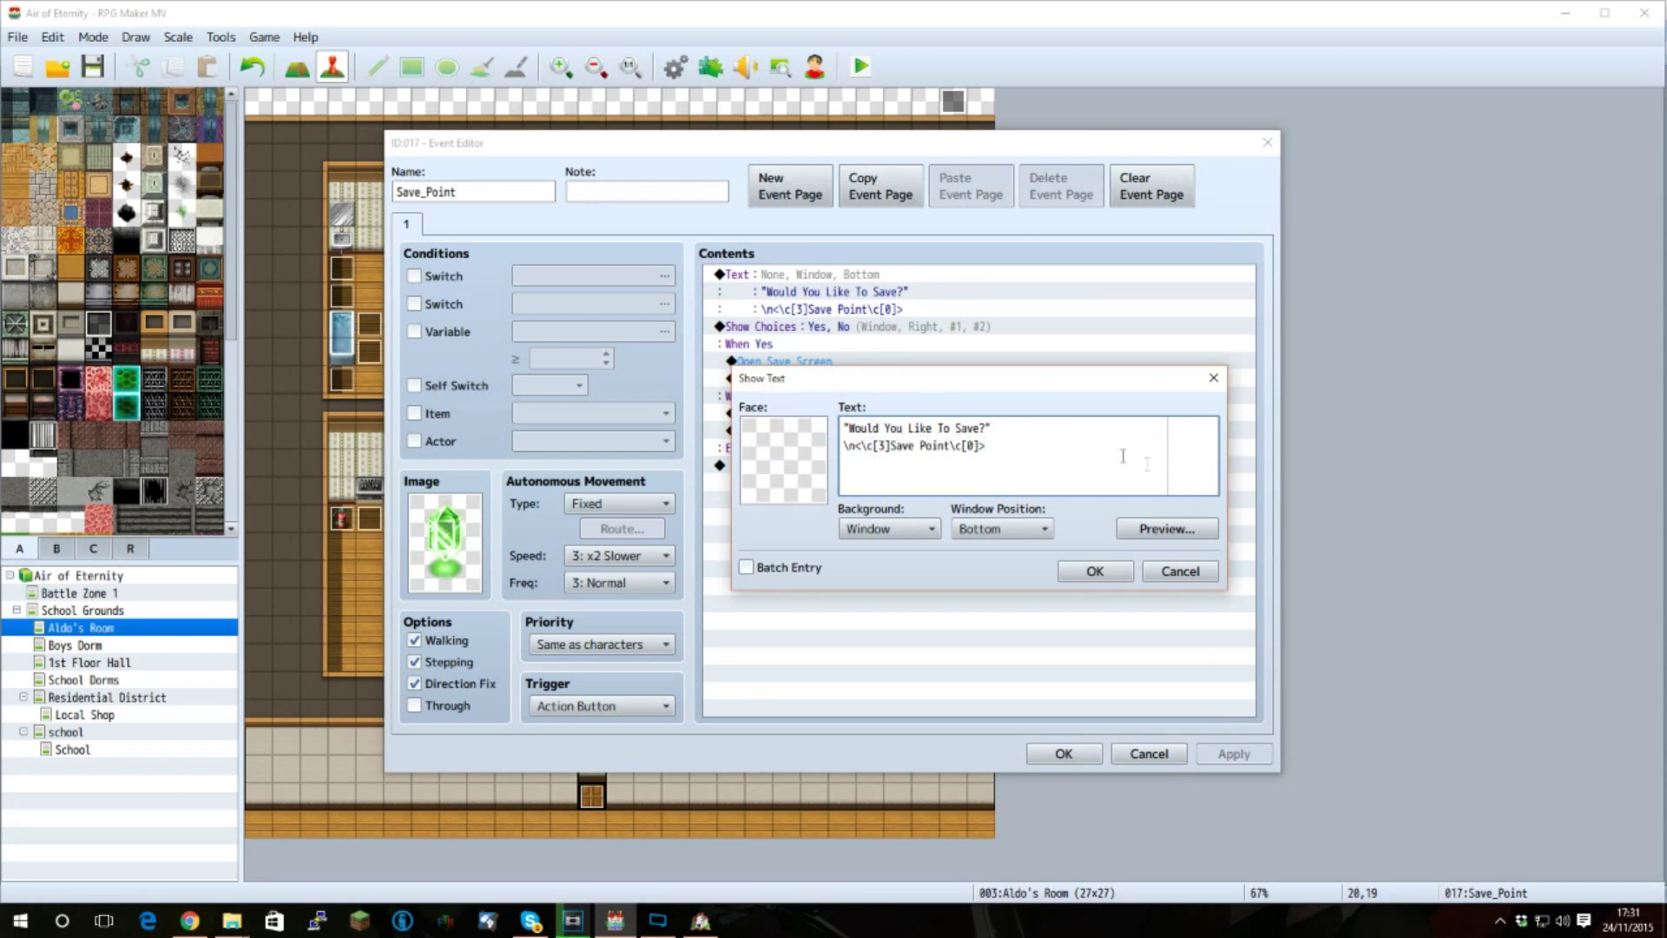
click(1144, 529)
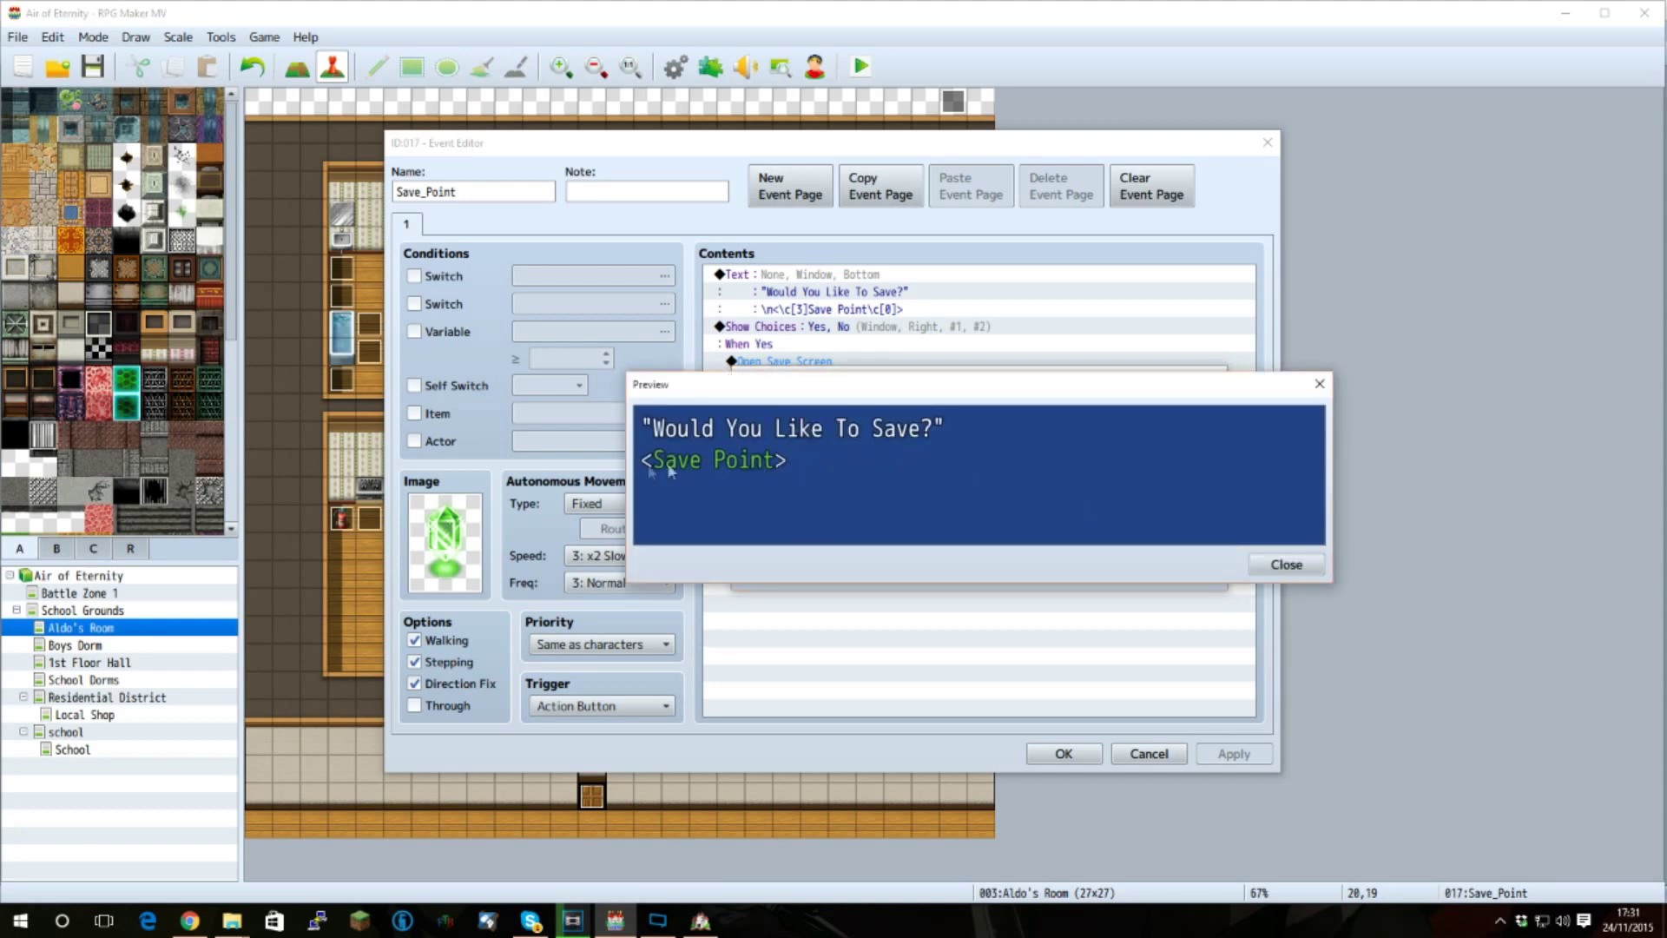
click(1287, 565)
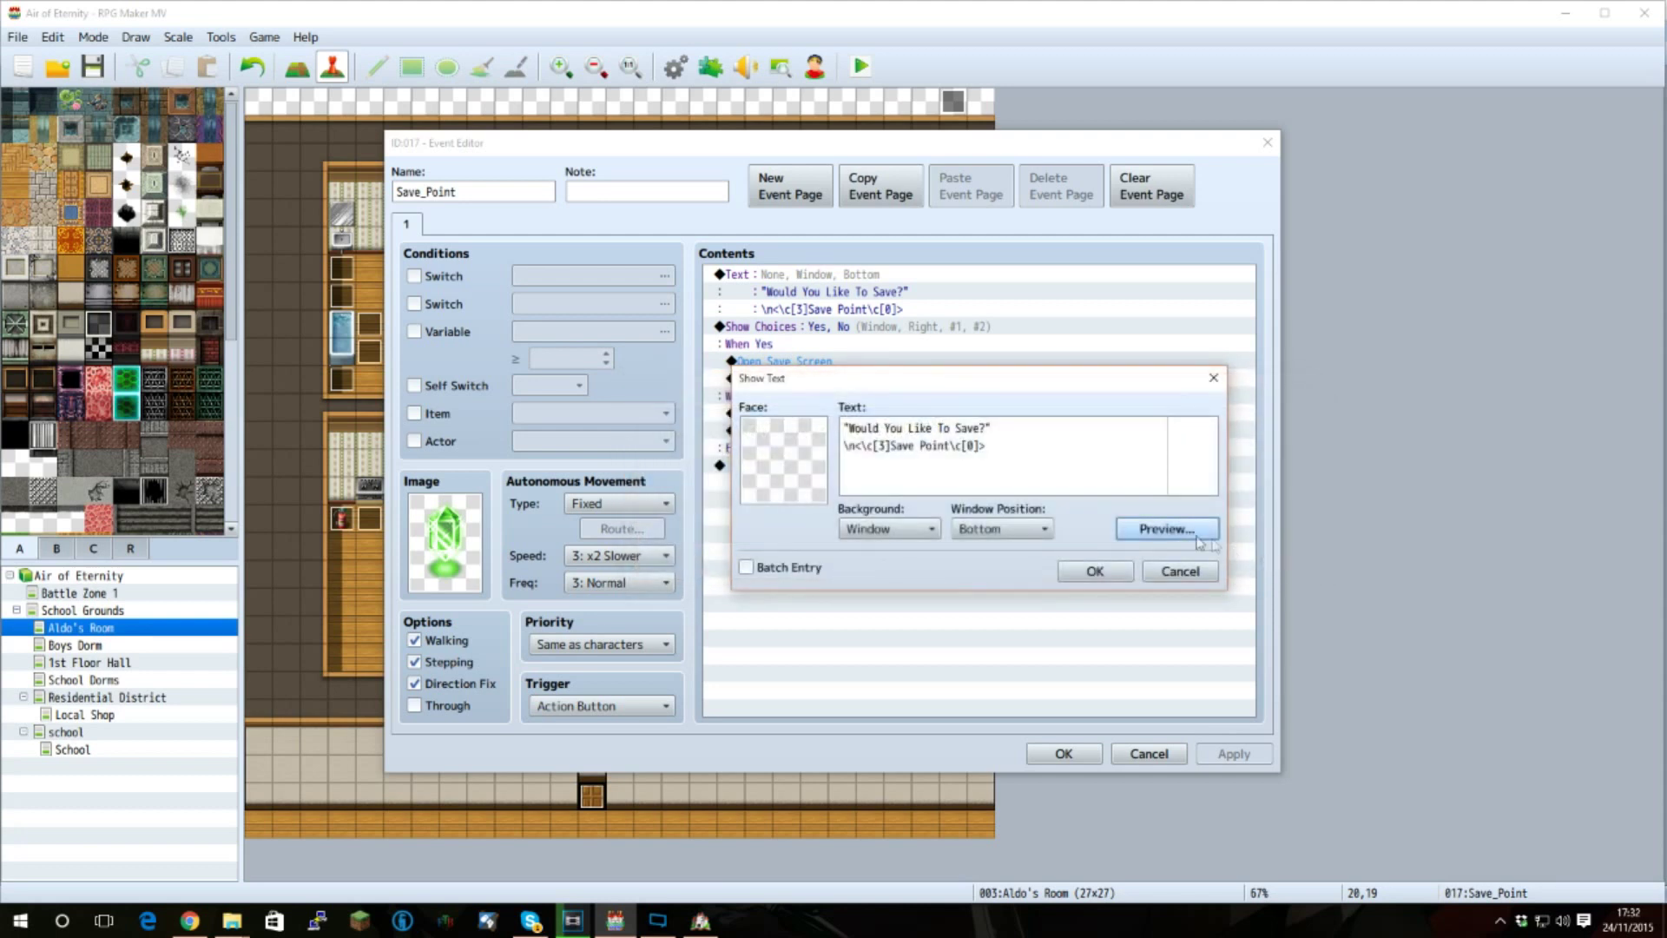
click(1178, 572)
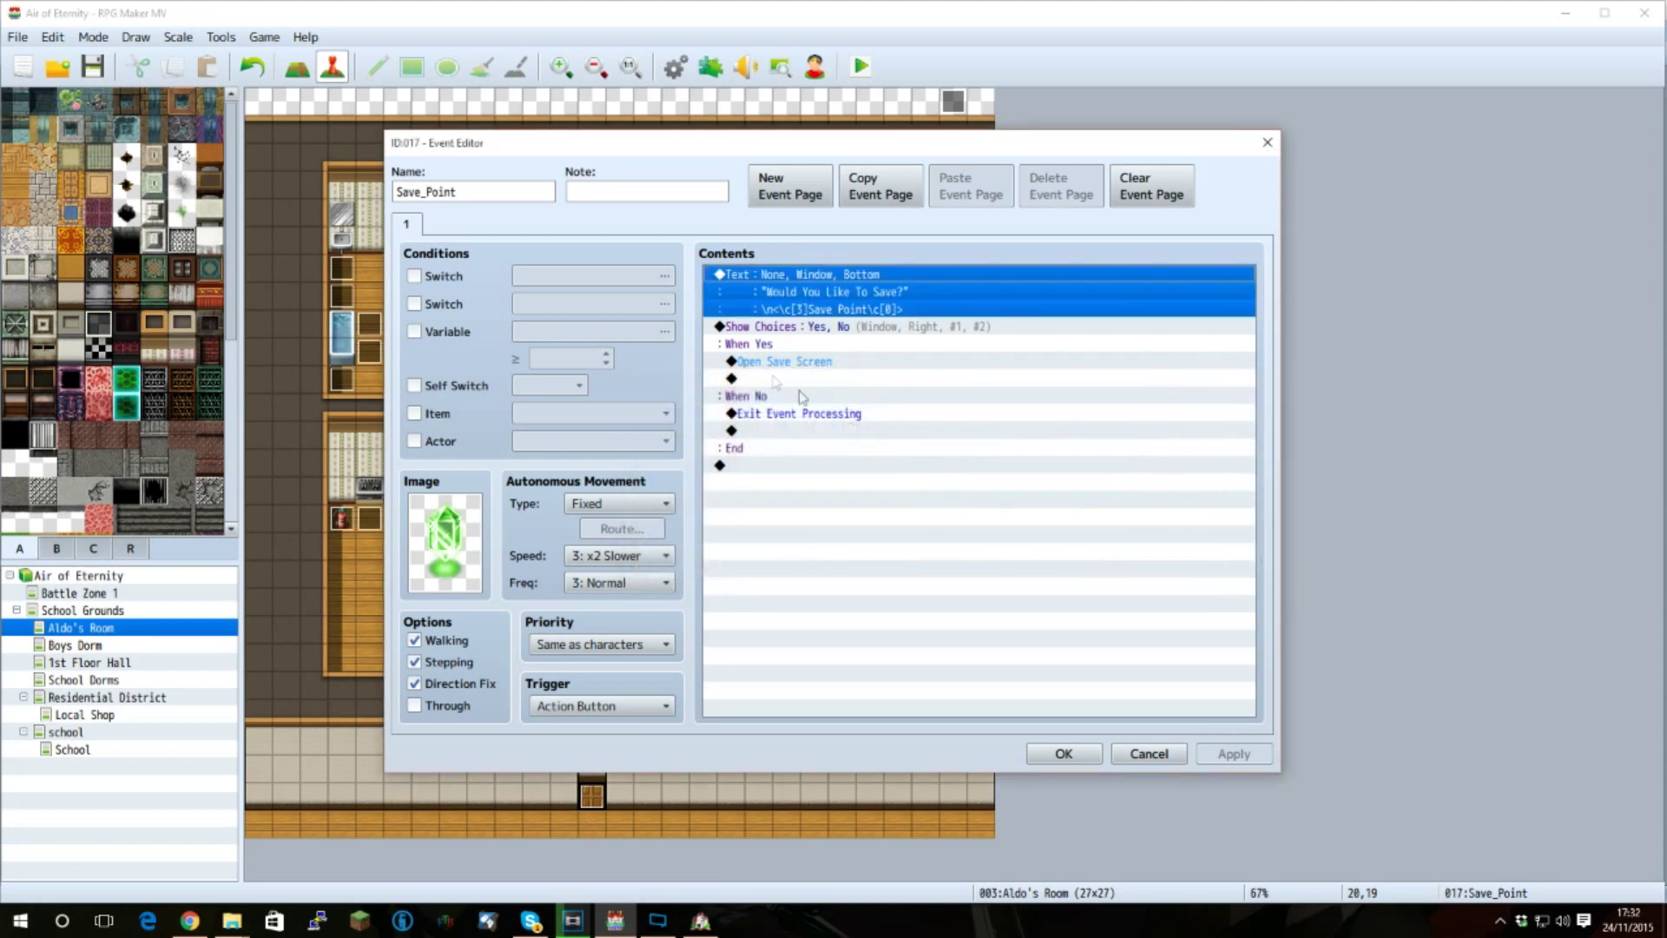
- Inspect the Yes/No choice and Open Save Screen command, cancel the editor, and select the chest event
click(798, 327)
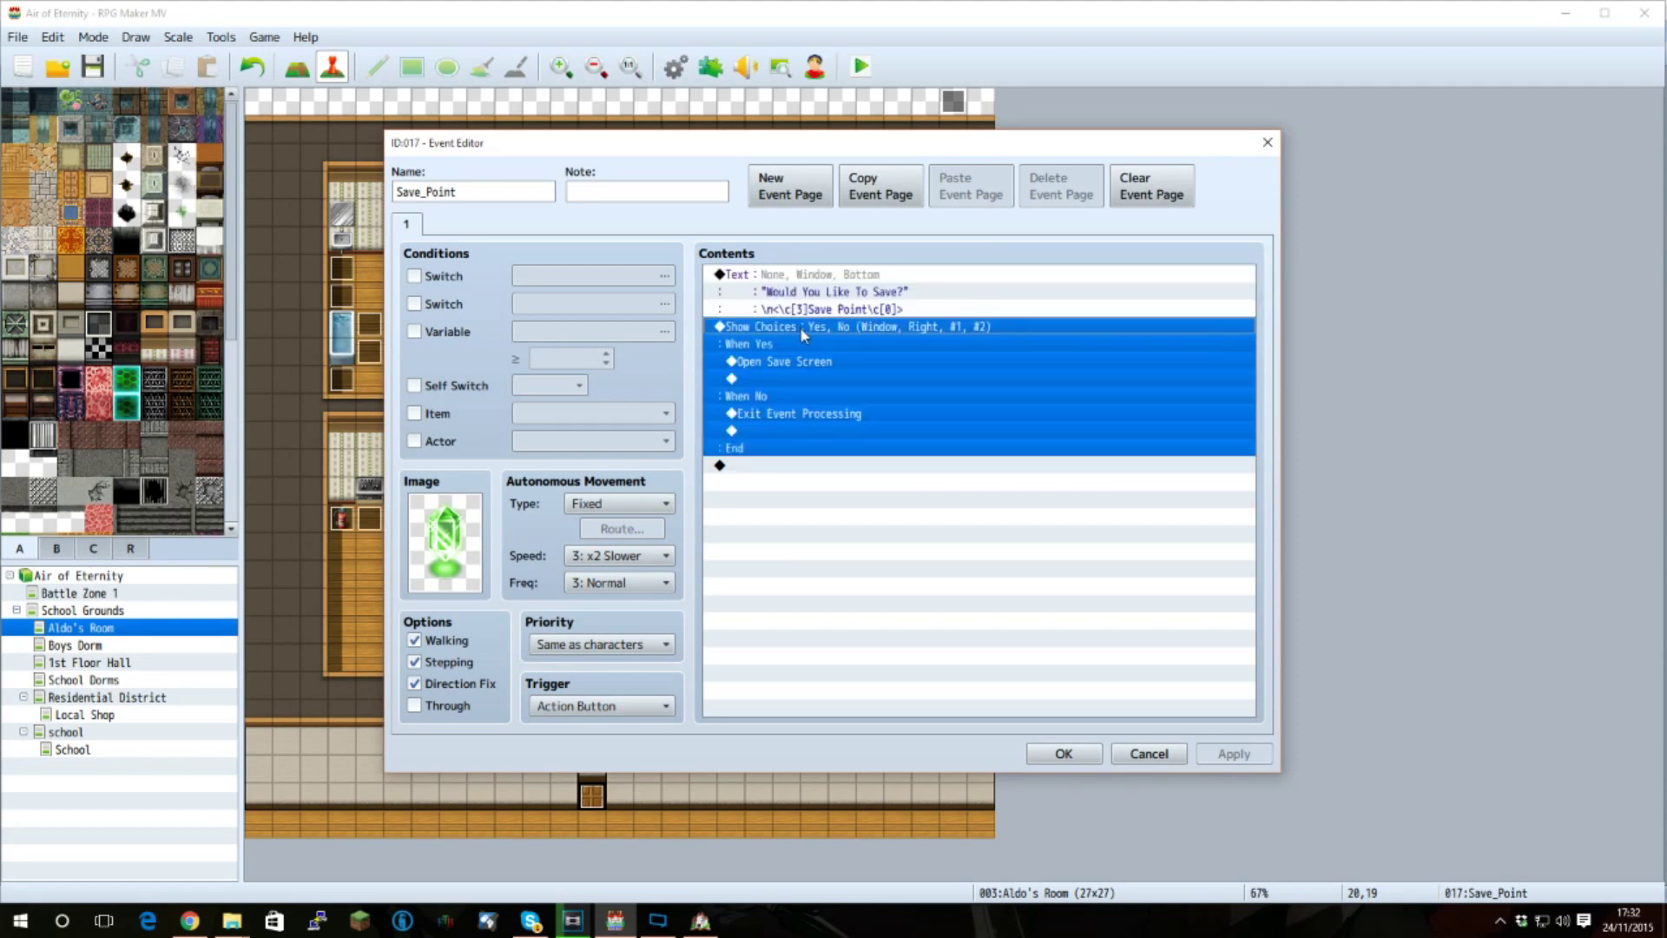
double_click(800, 327)
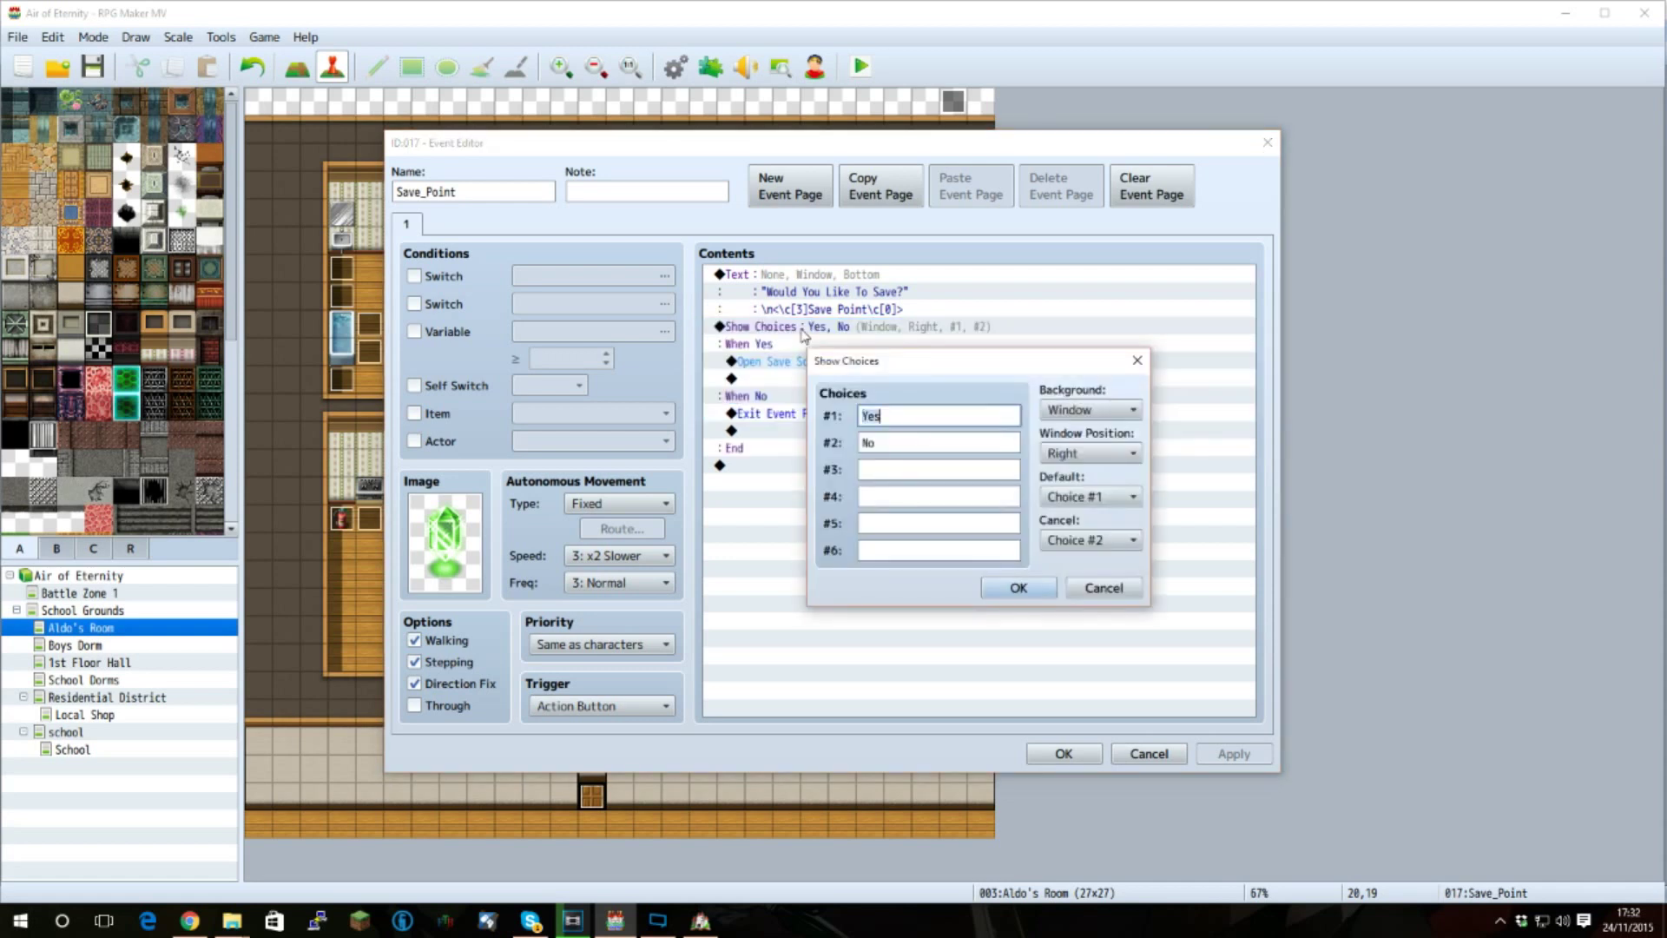
click(1136, 361)
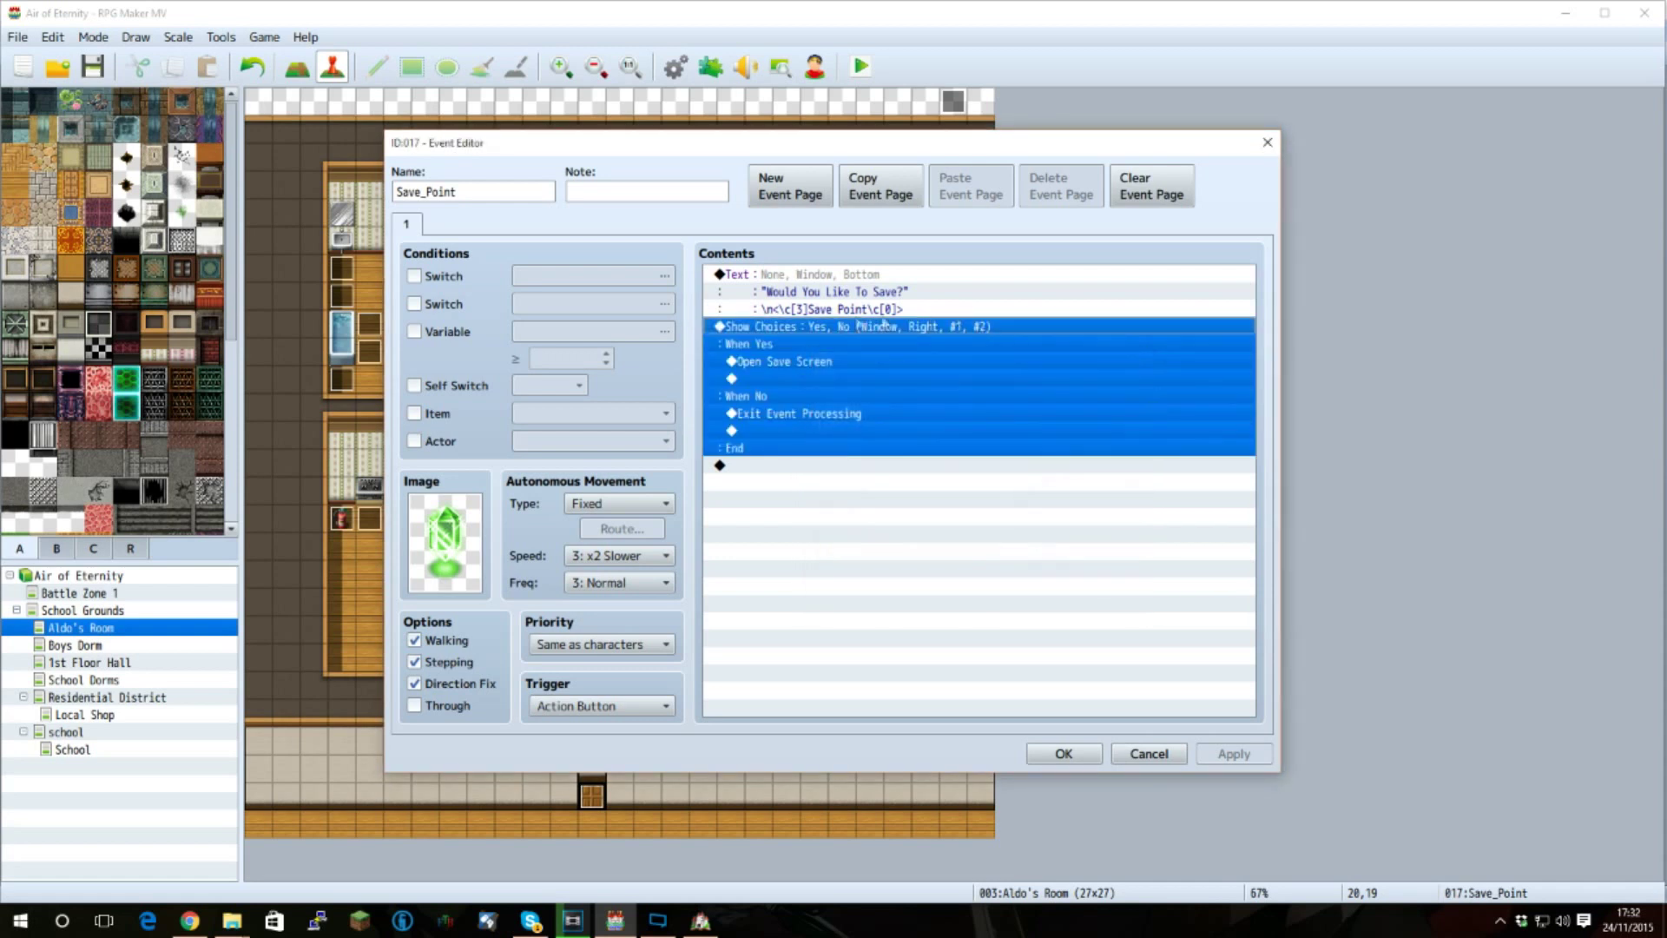
click(757, 345)
click(792, 363)
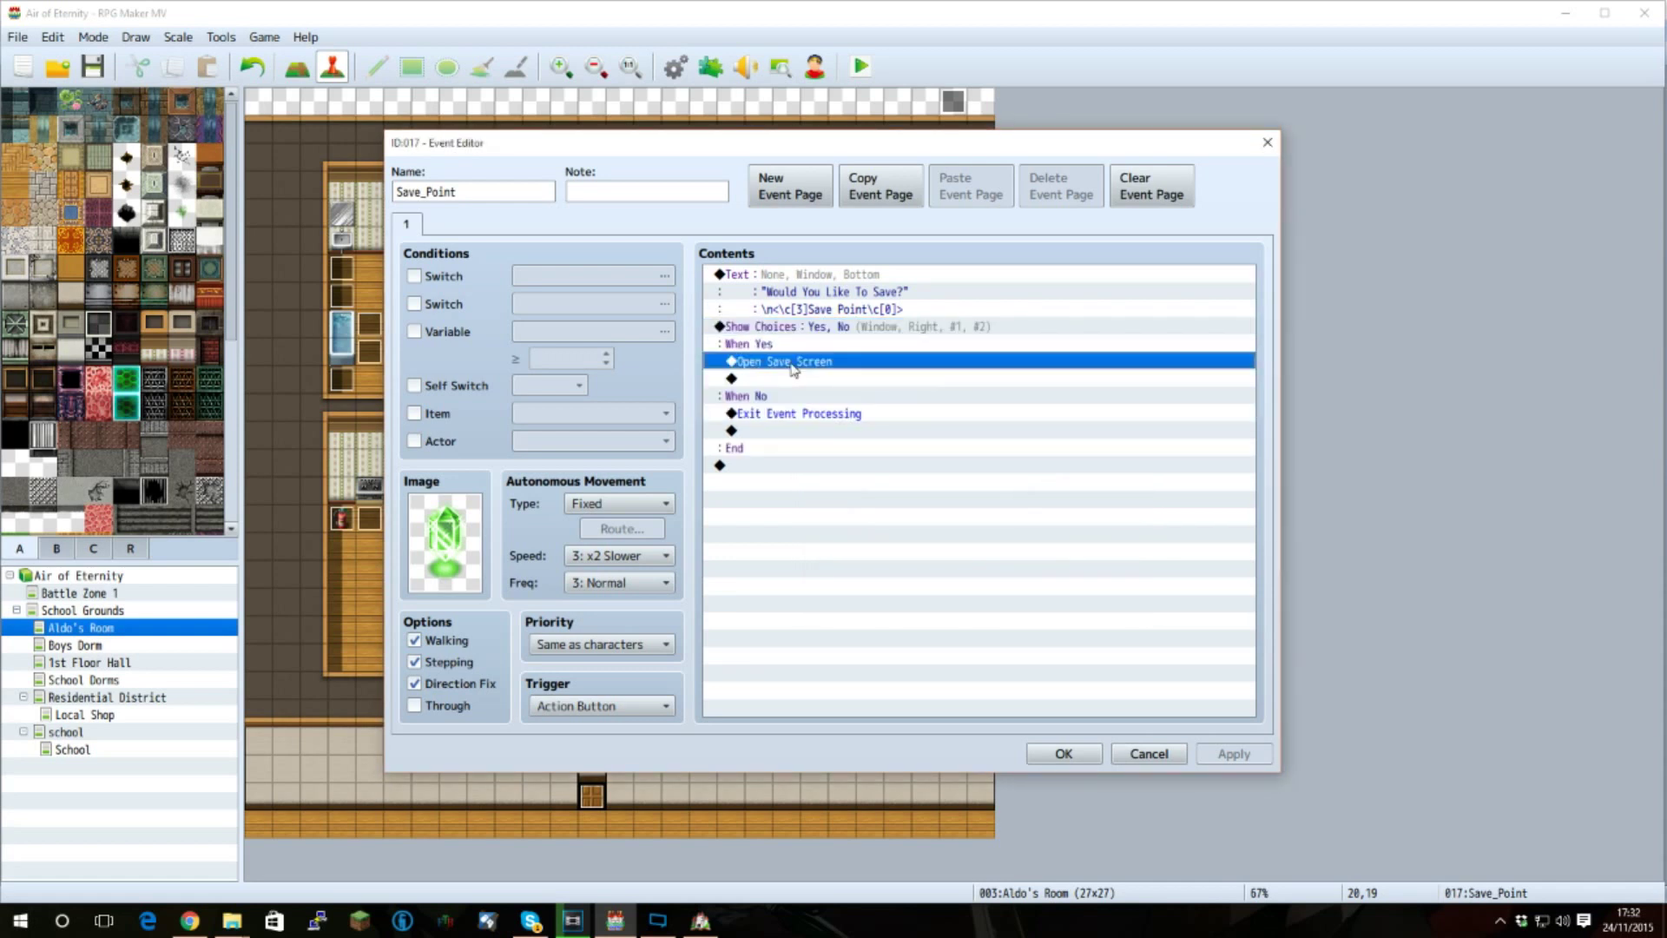
double_click(793, 370)
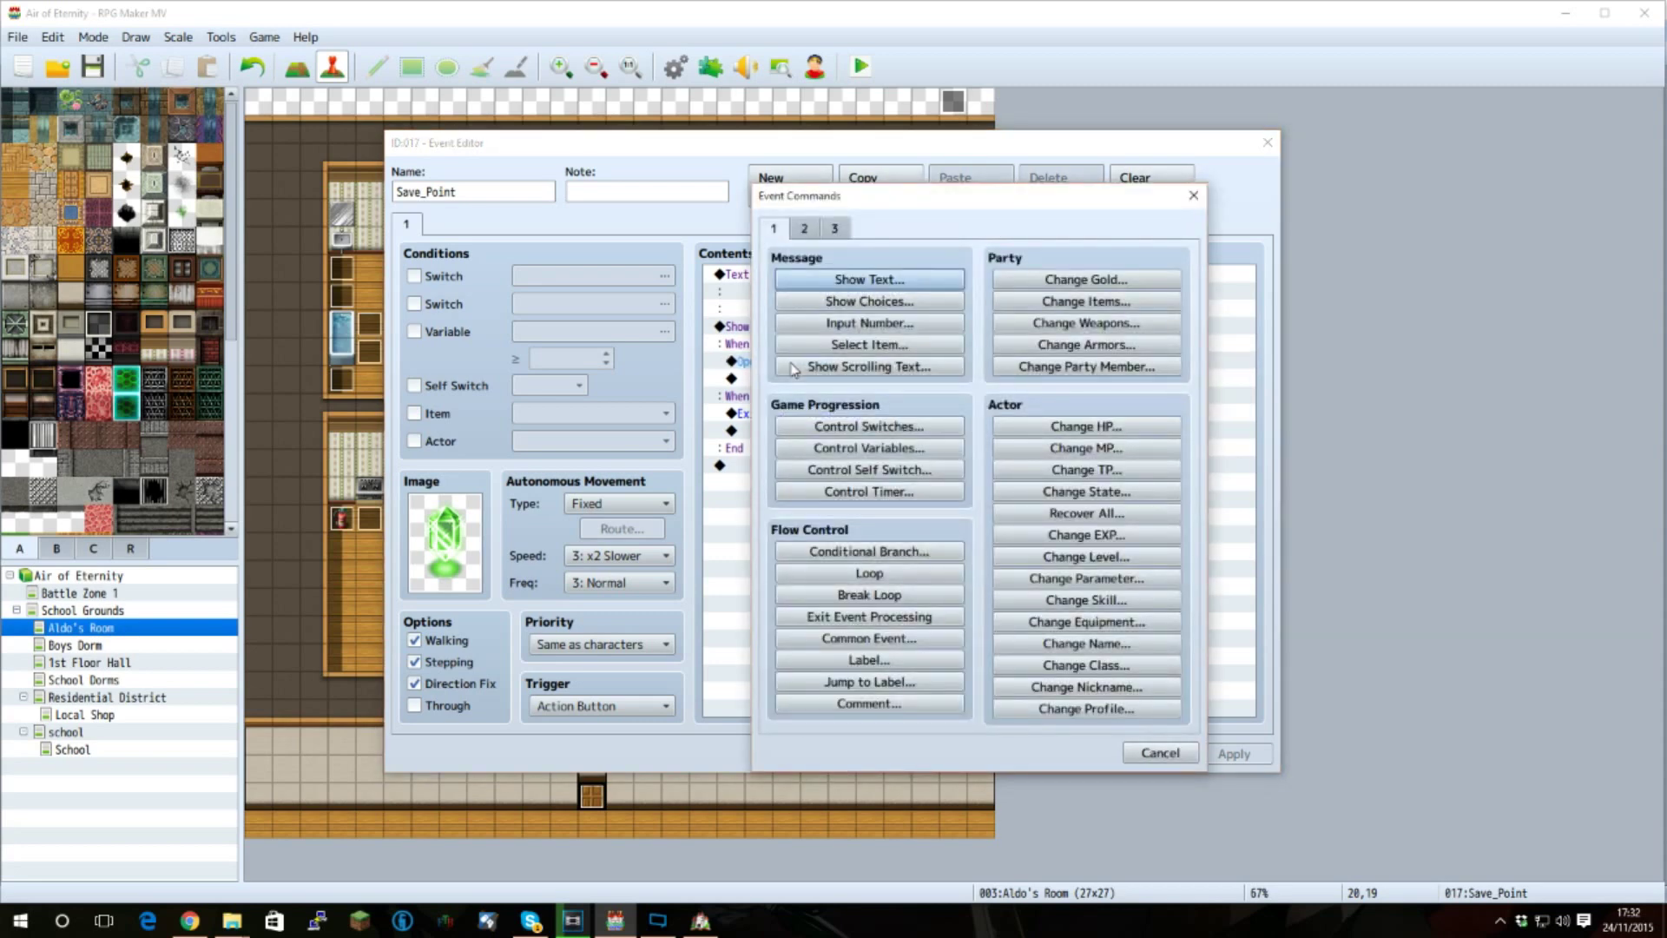
click(1195, 196)
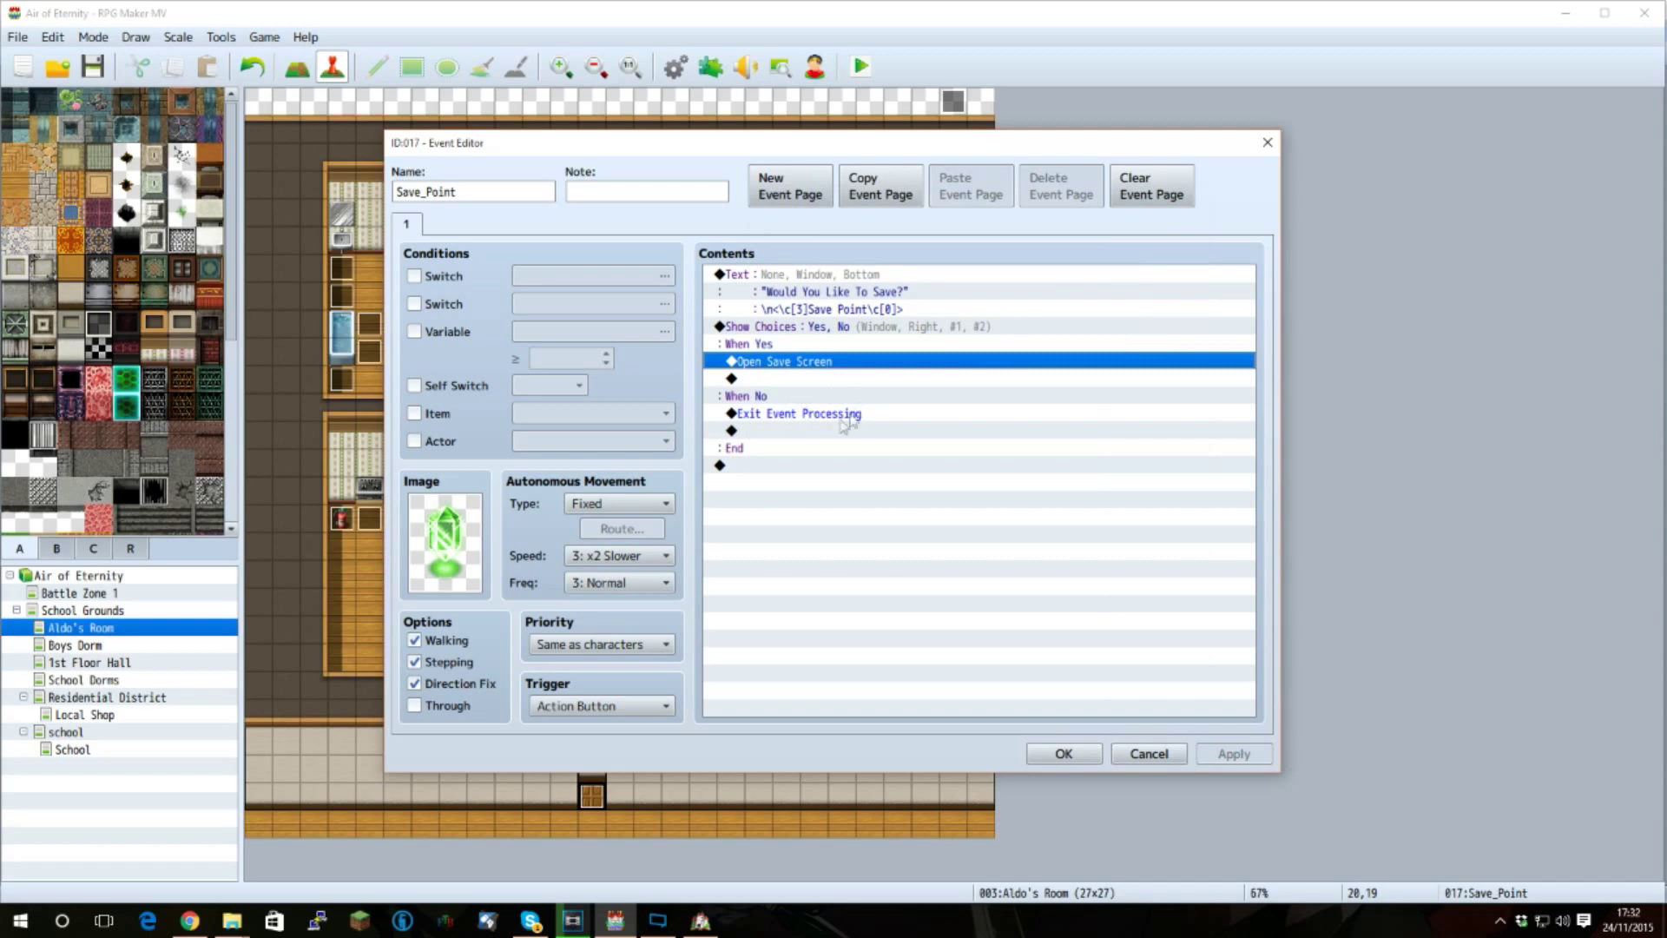
click(1154, 752)
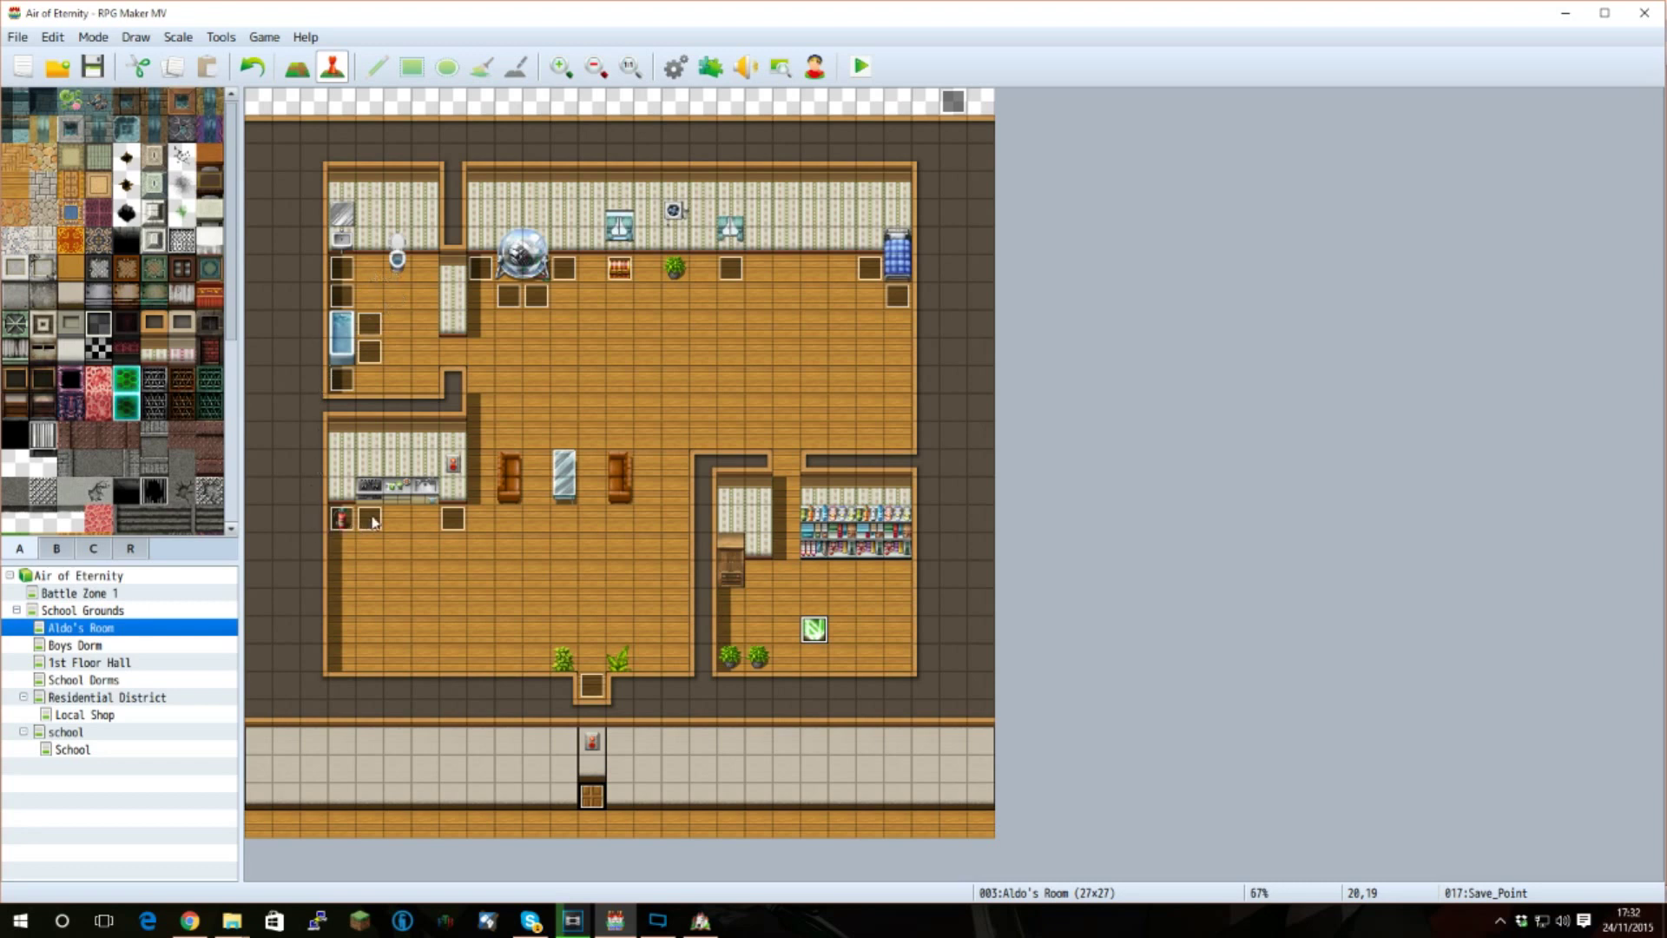
click(617, 275)
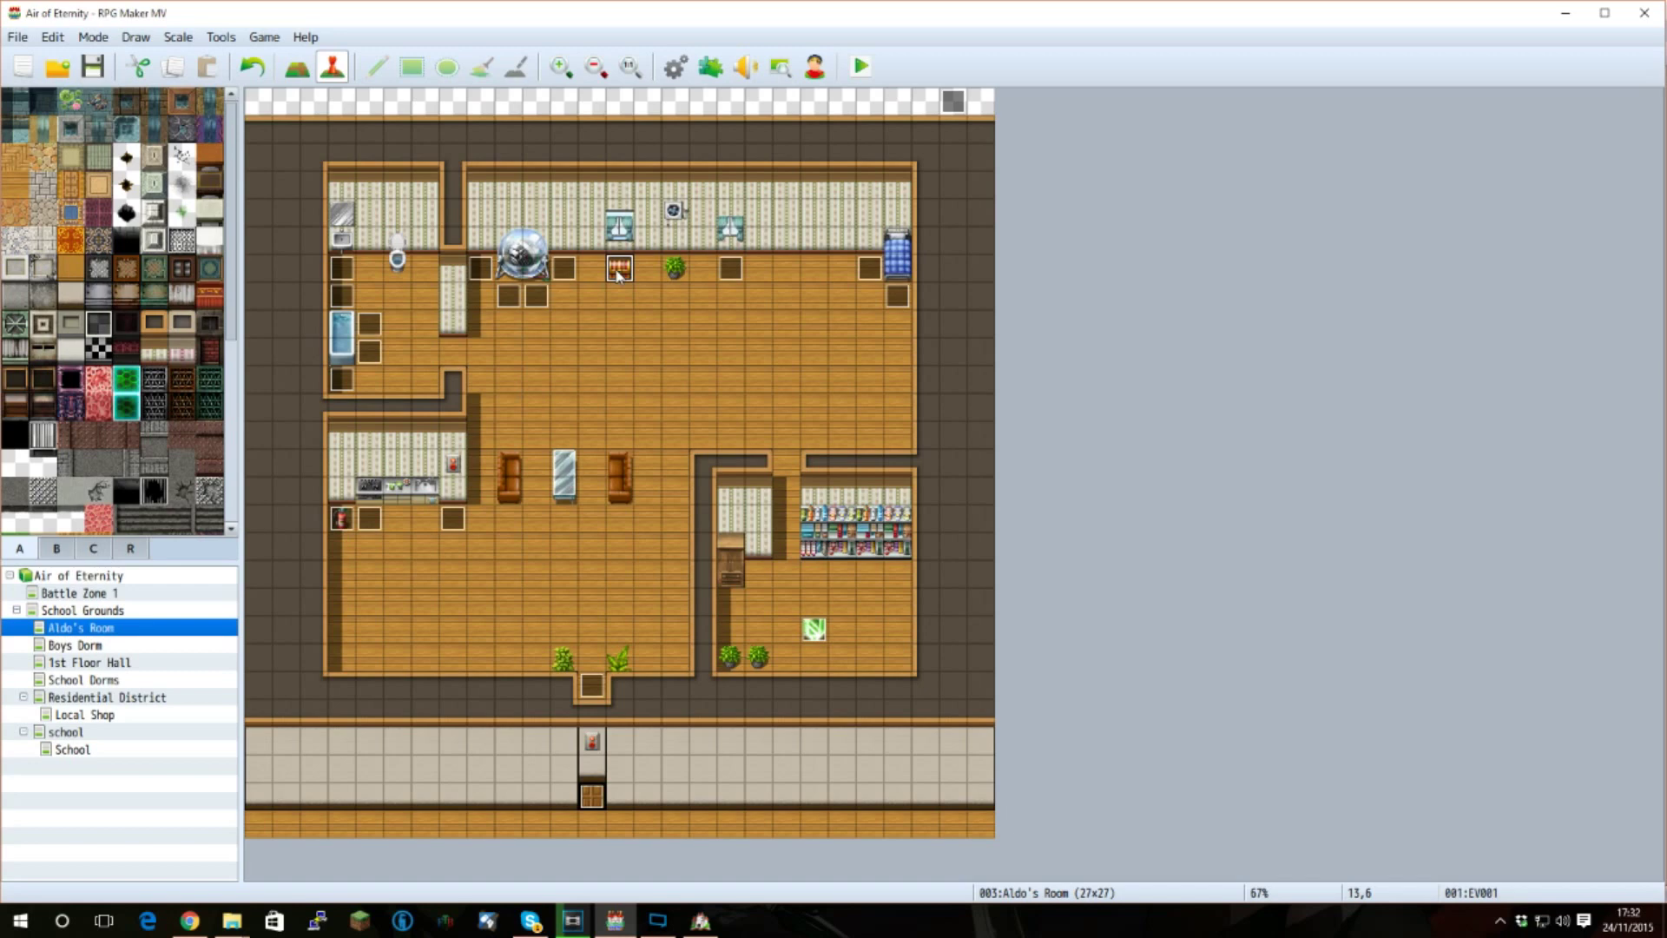
double_click(619, 271)
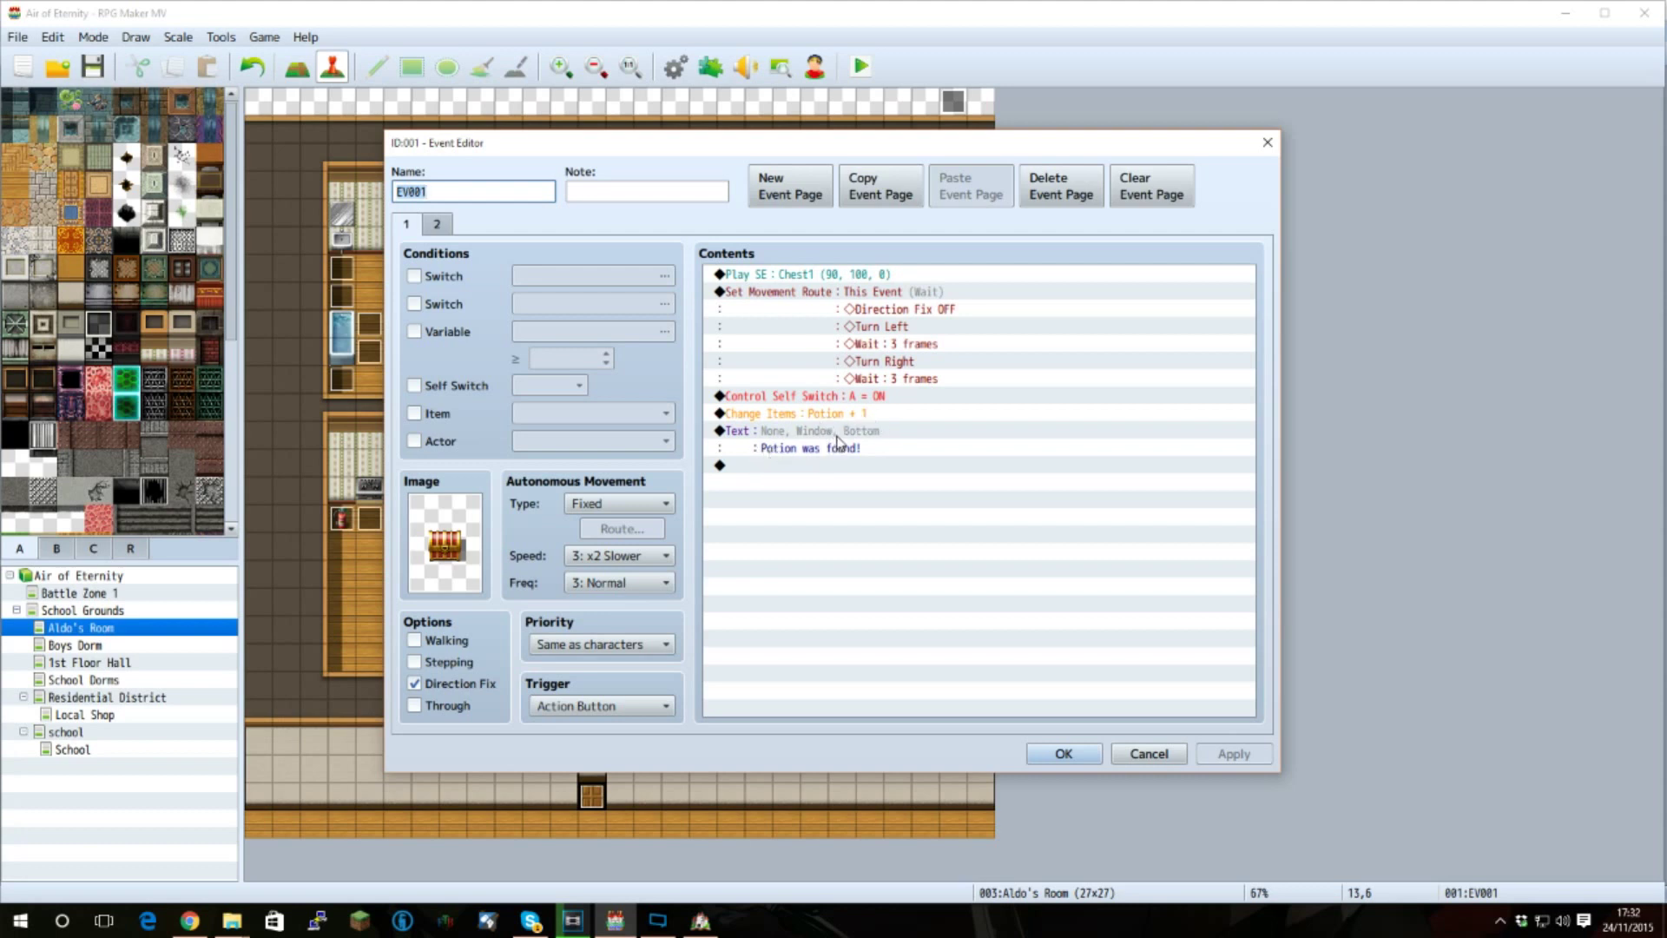
click(447, 226)
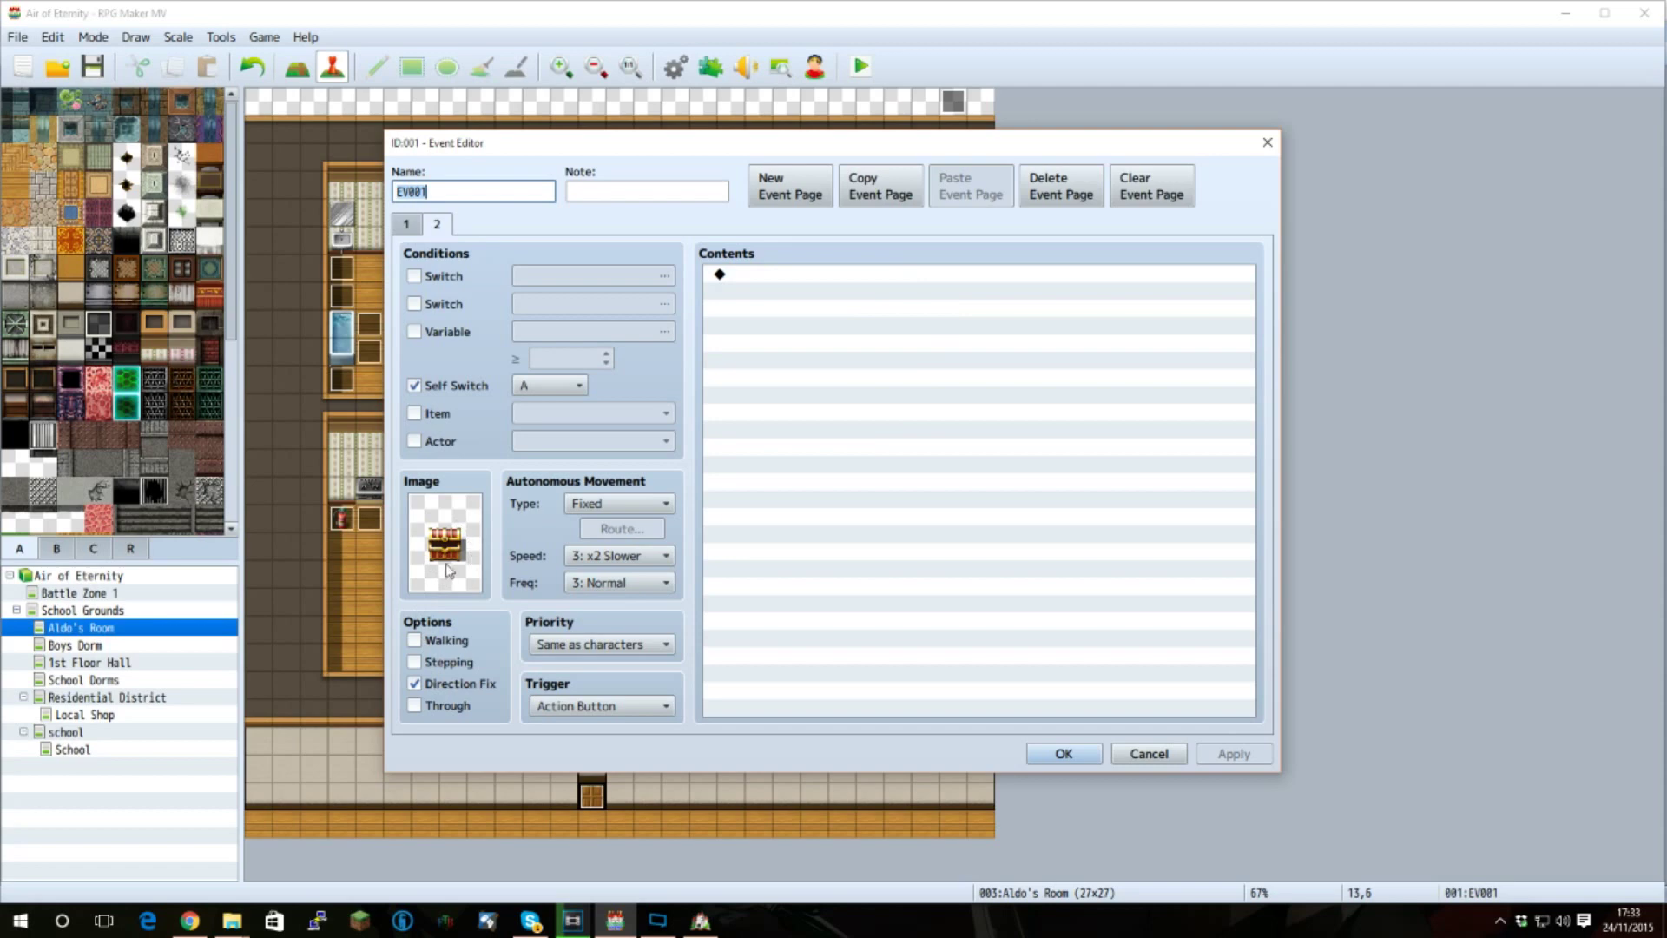
click(1148, 755)
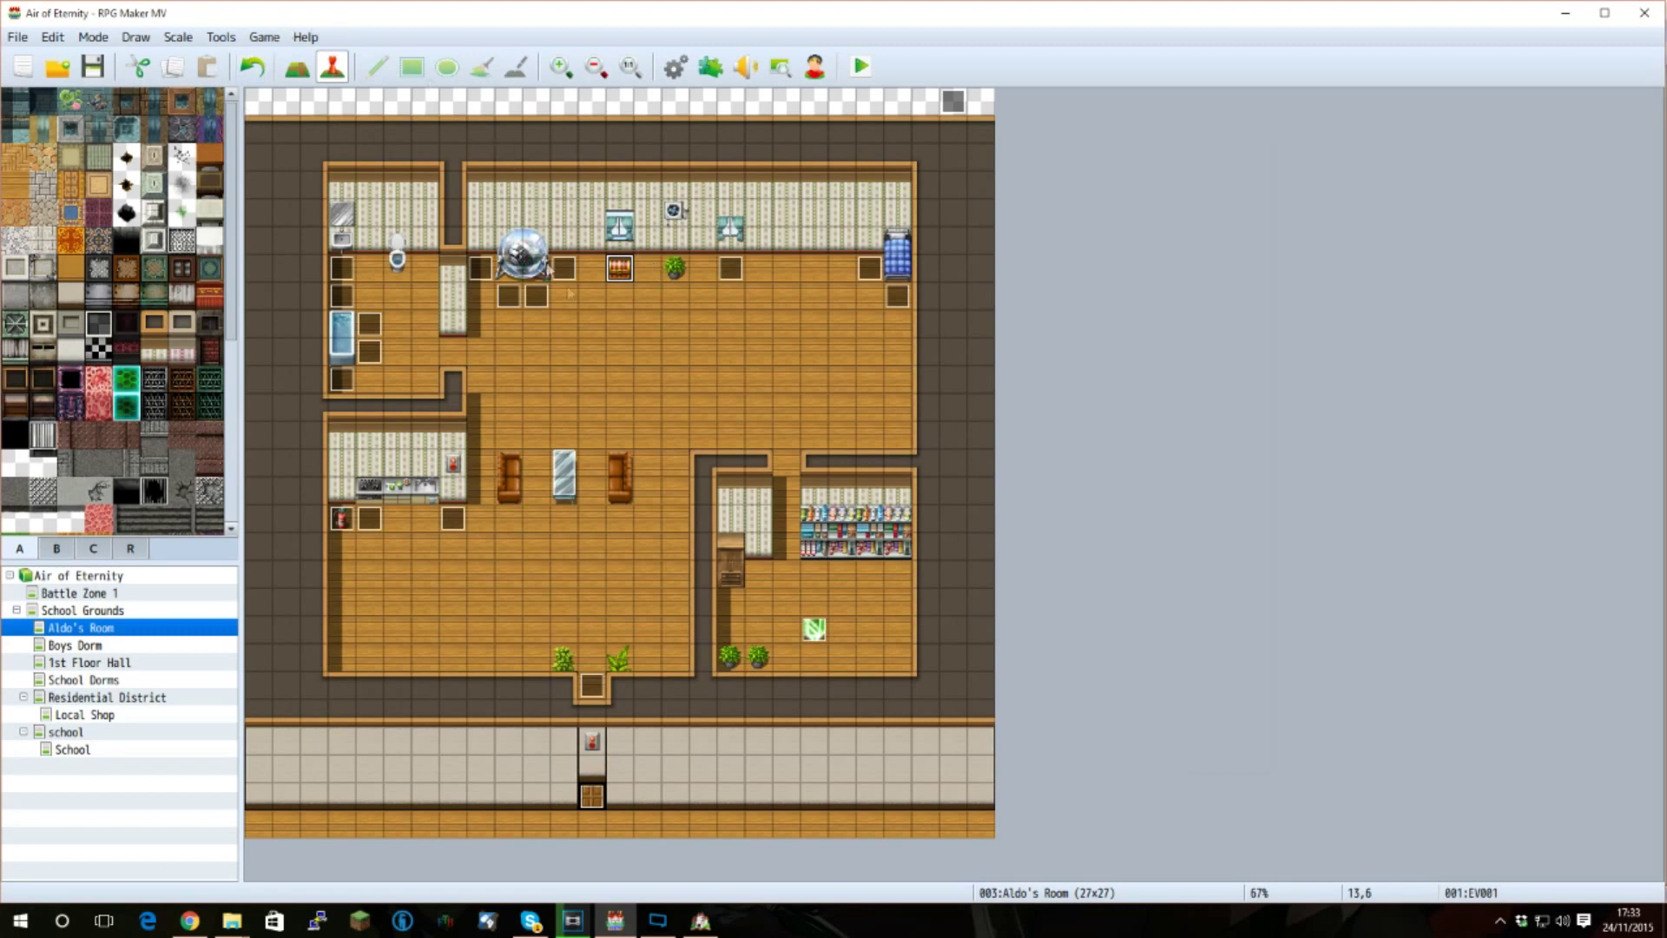
click(650, 272)
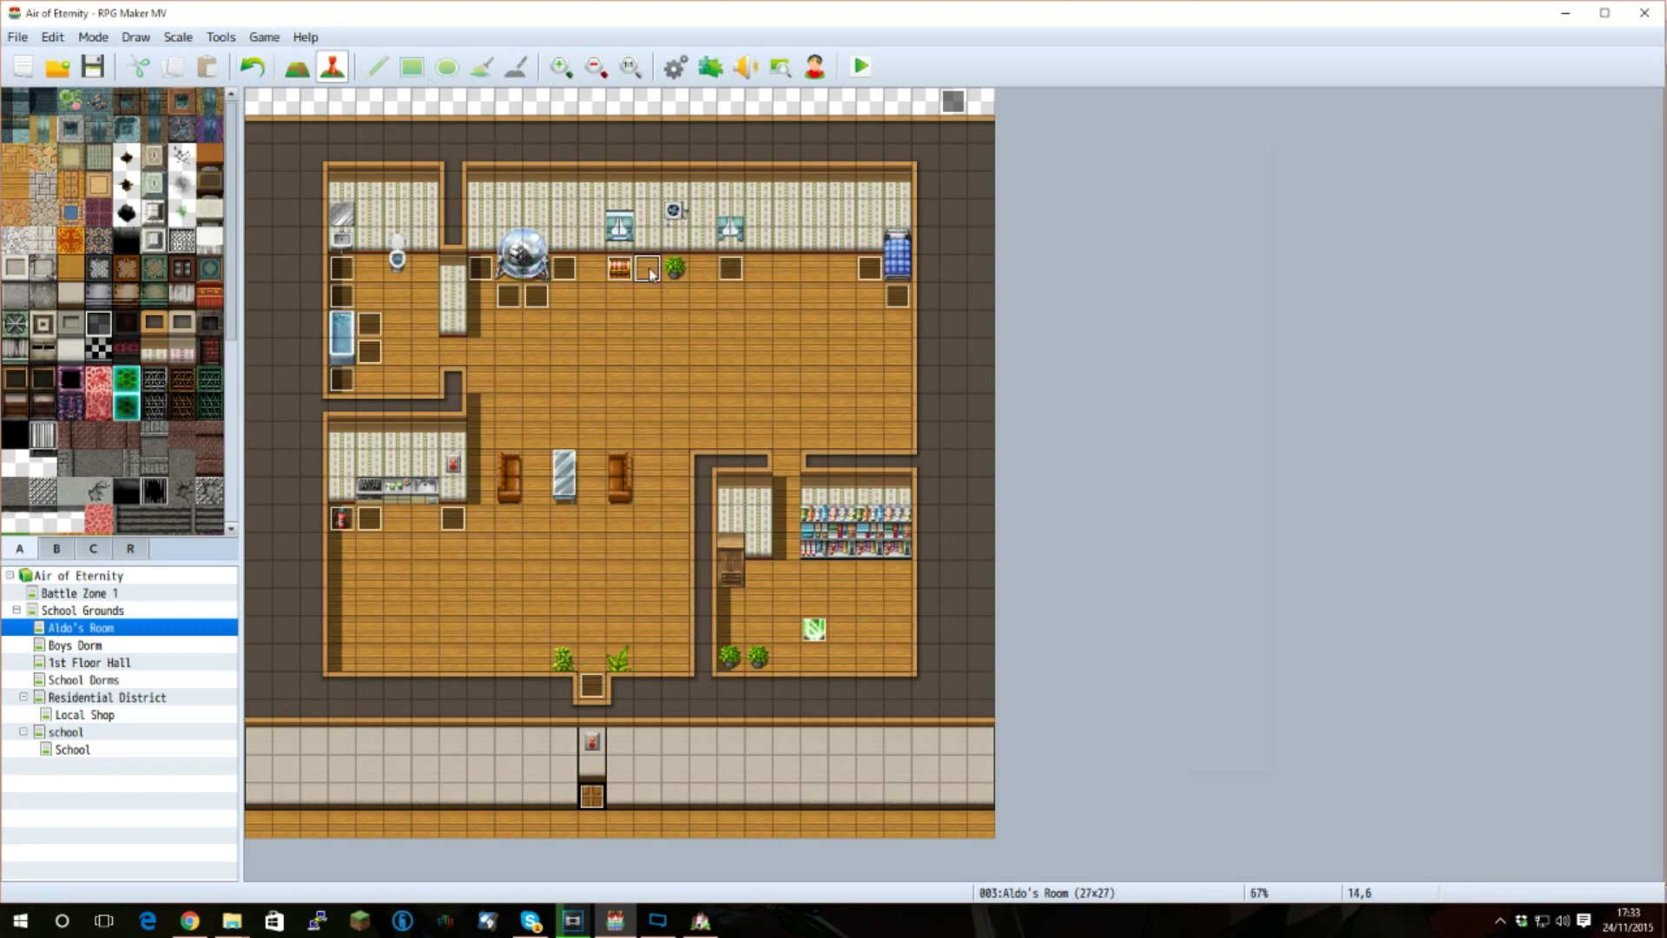
right_click(650, 272)
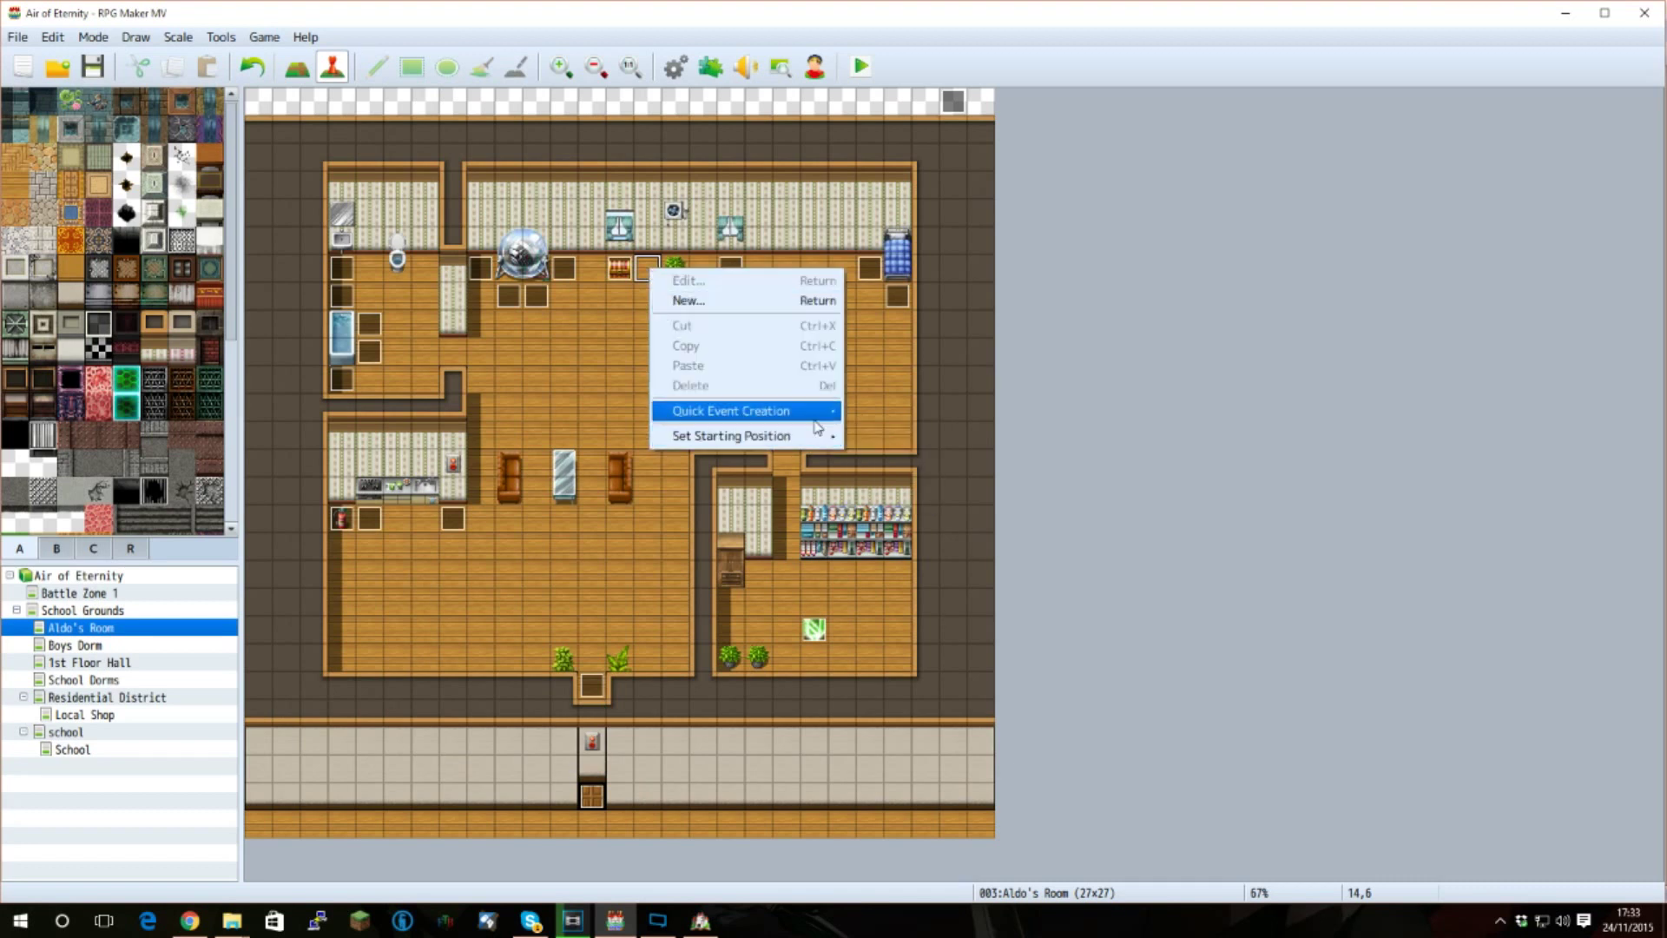
mouse_move(816, 422)
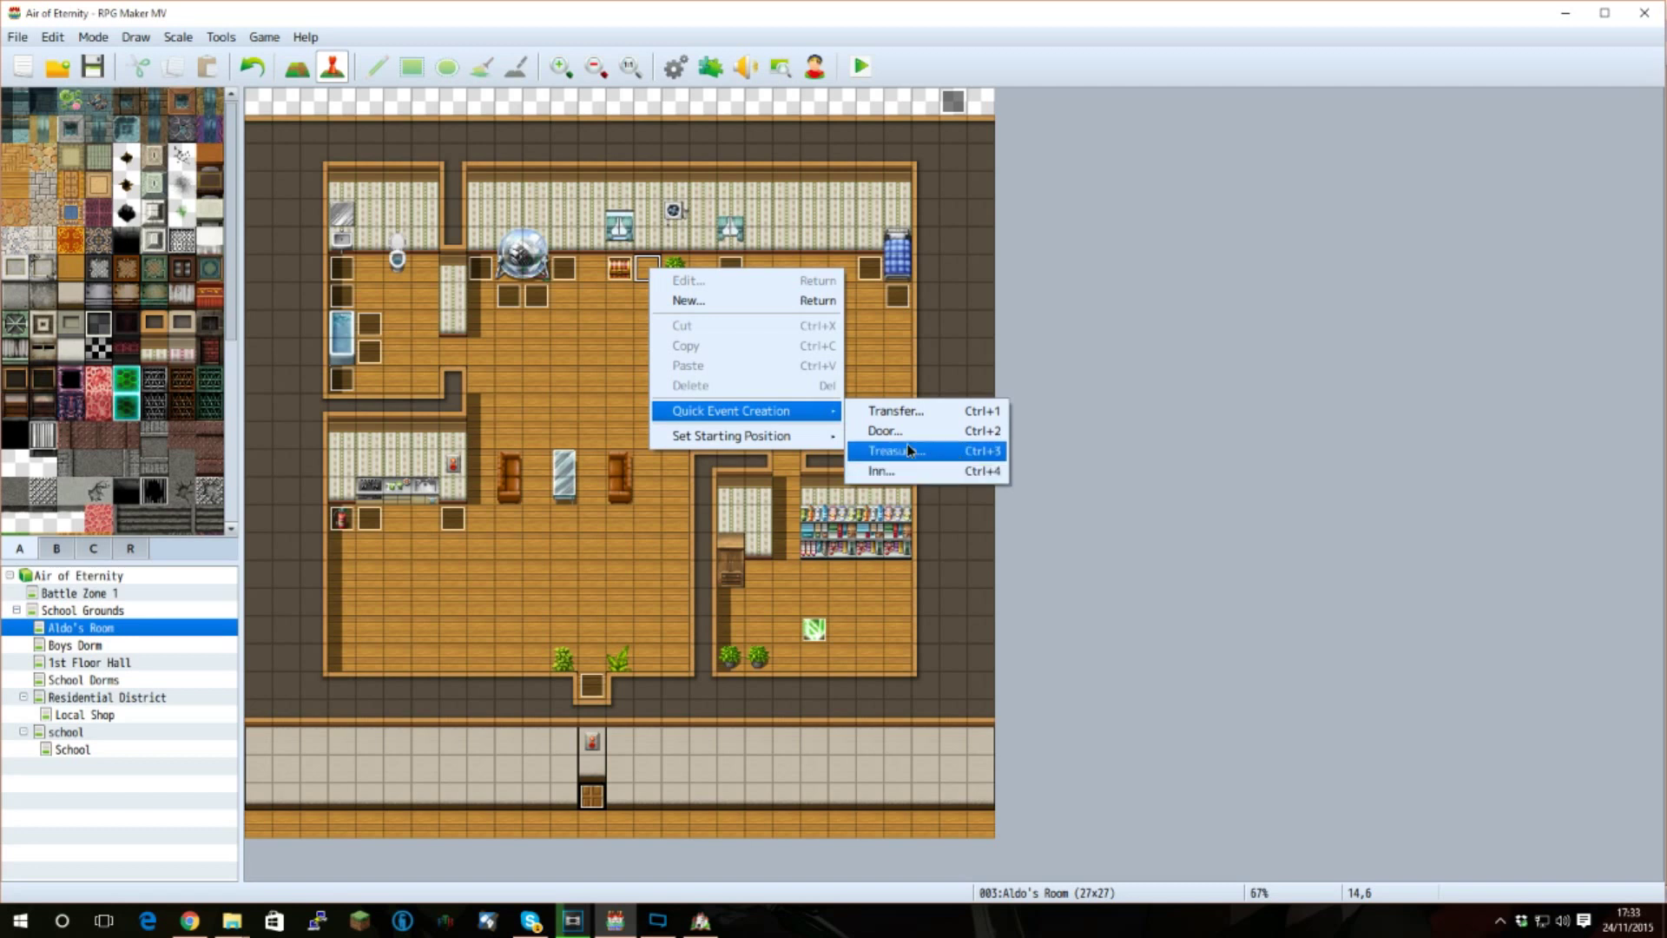
key(Escape)
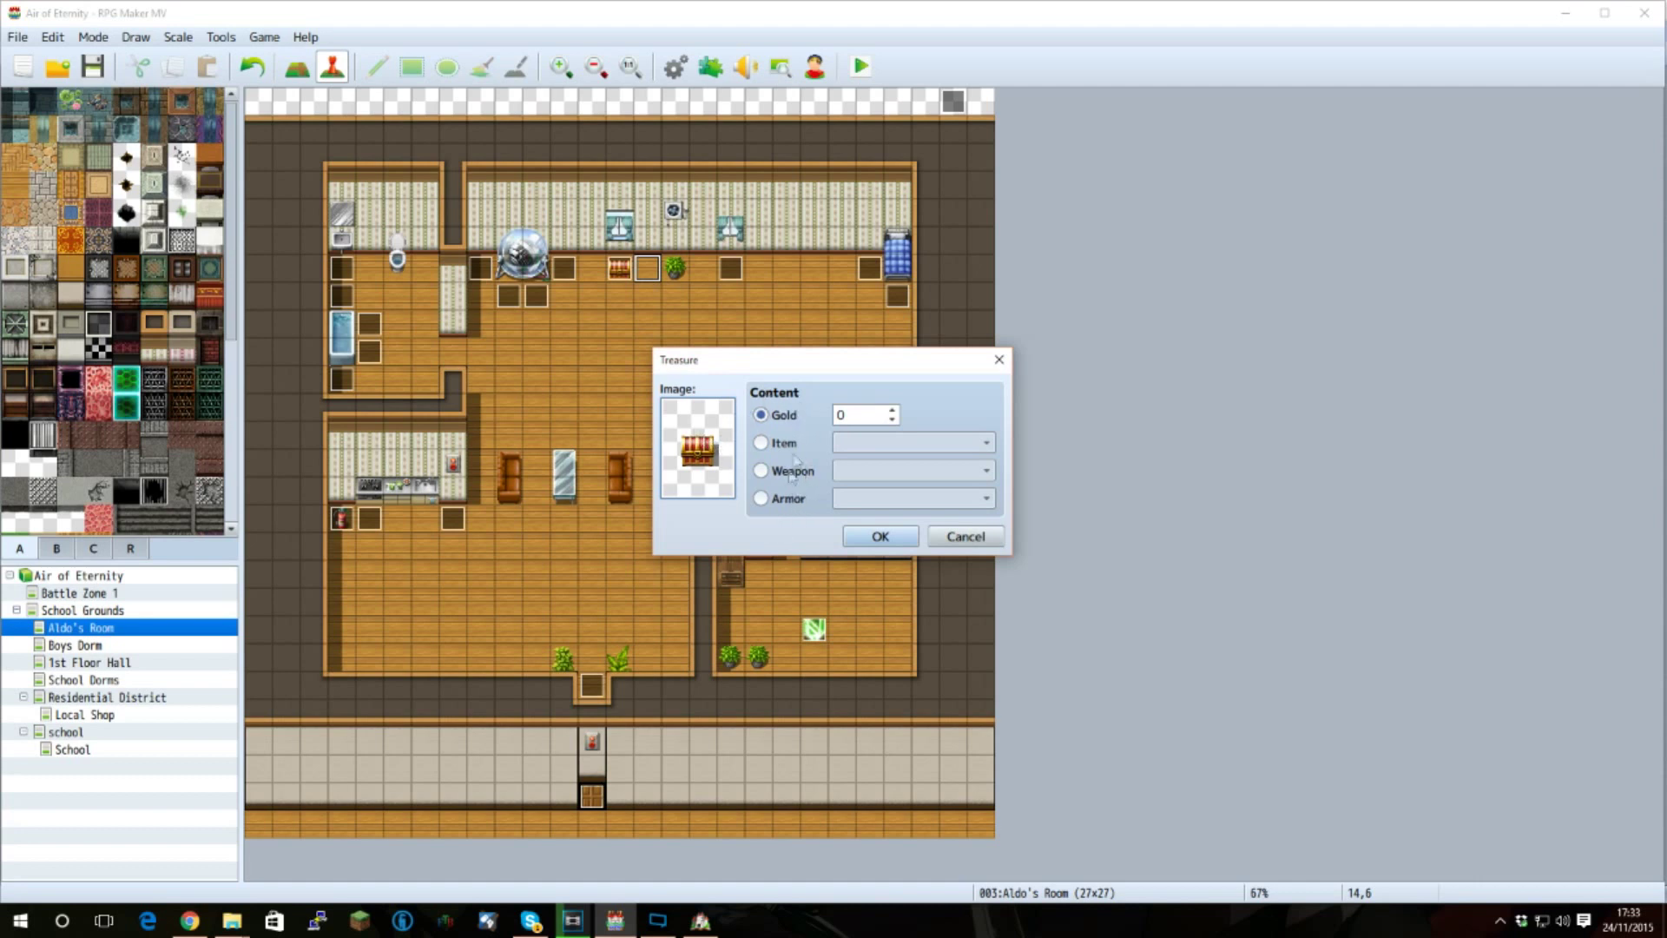
click(961, 539)
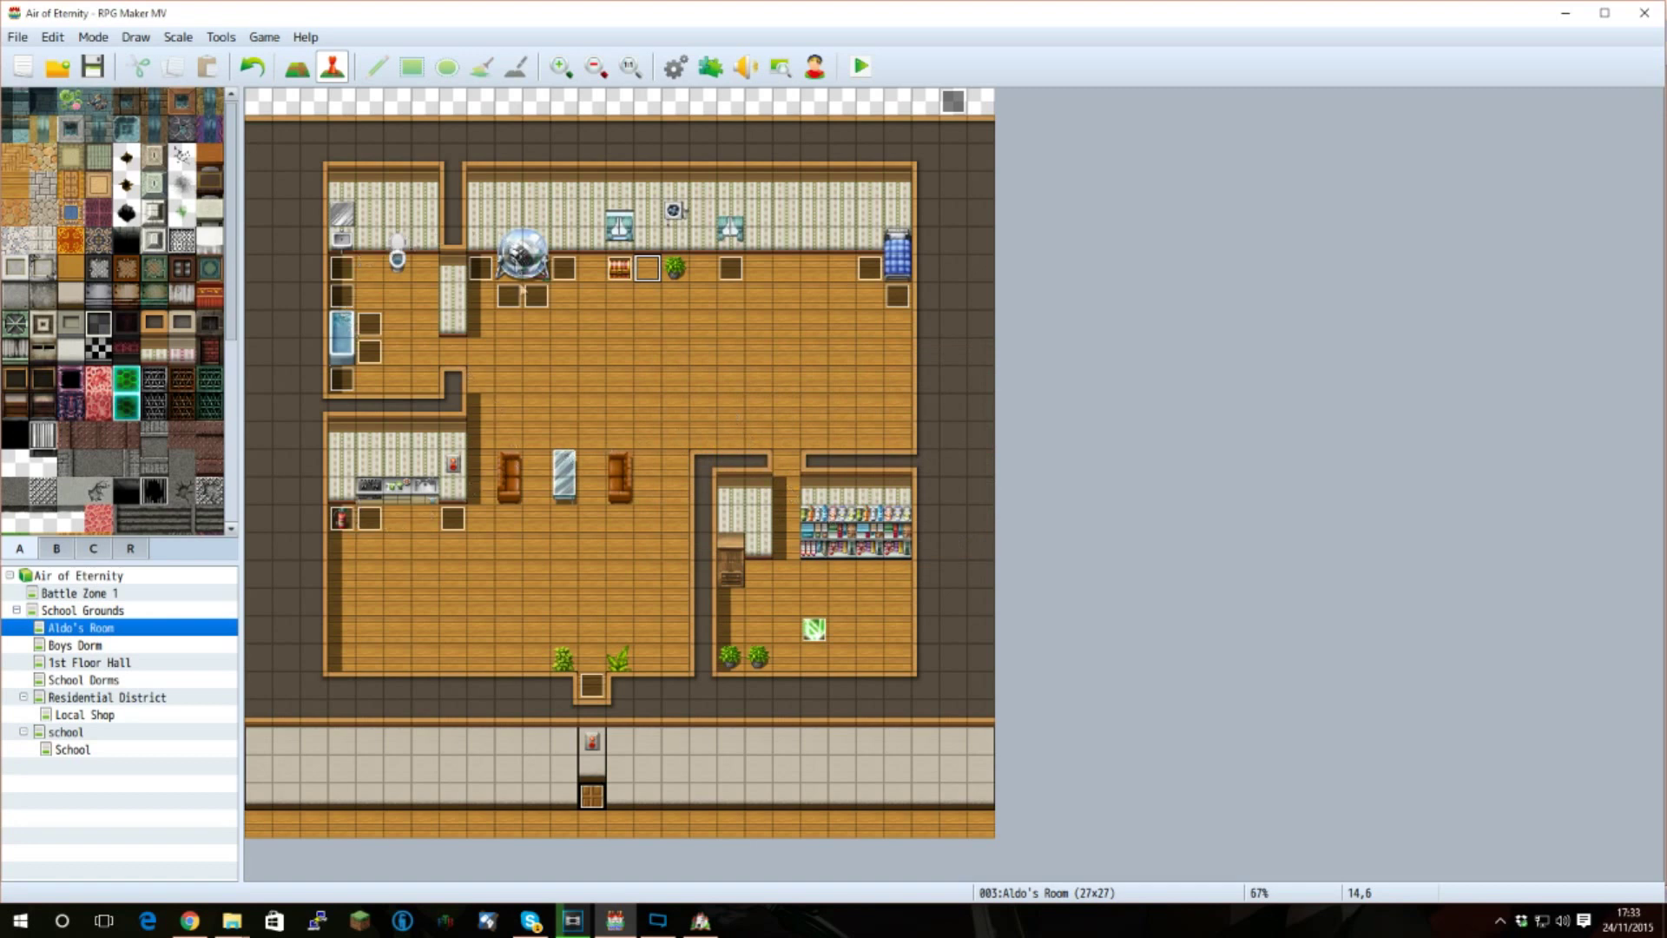
right_click(363, 524)
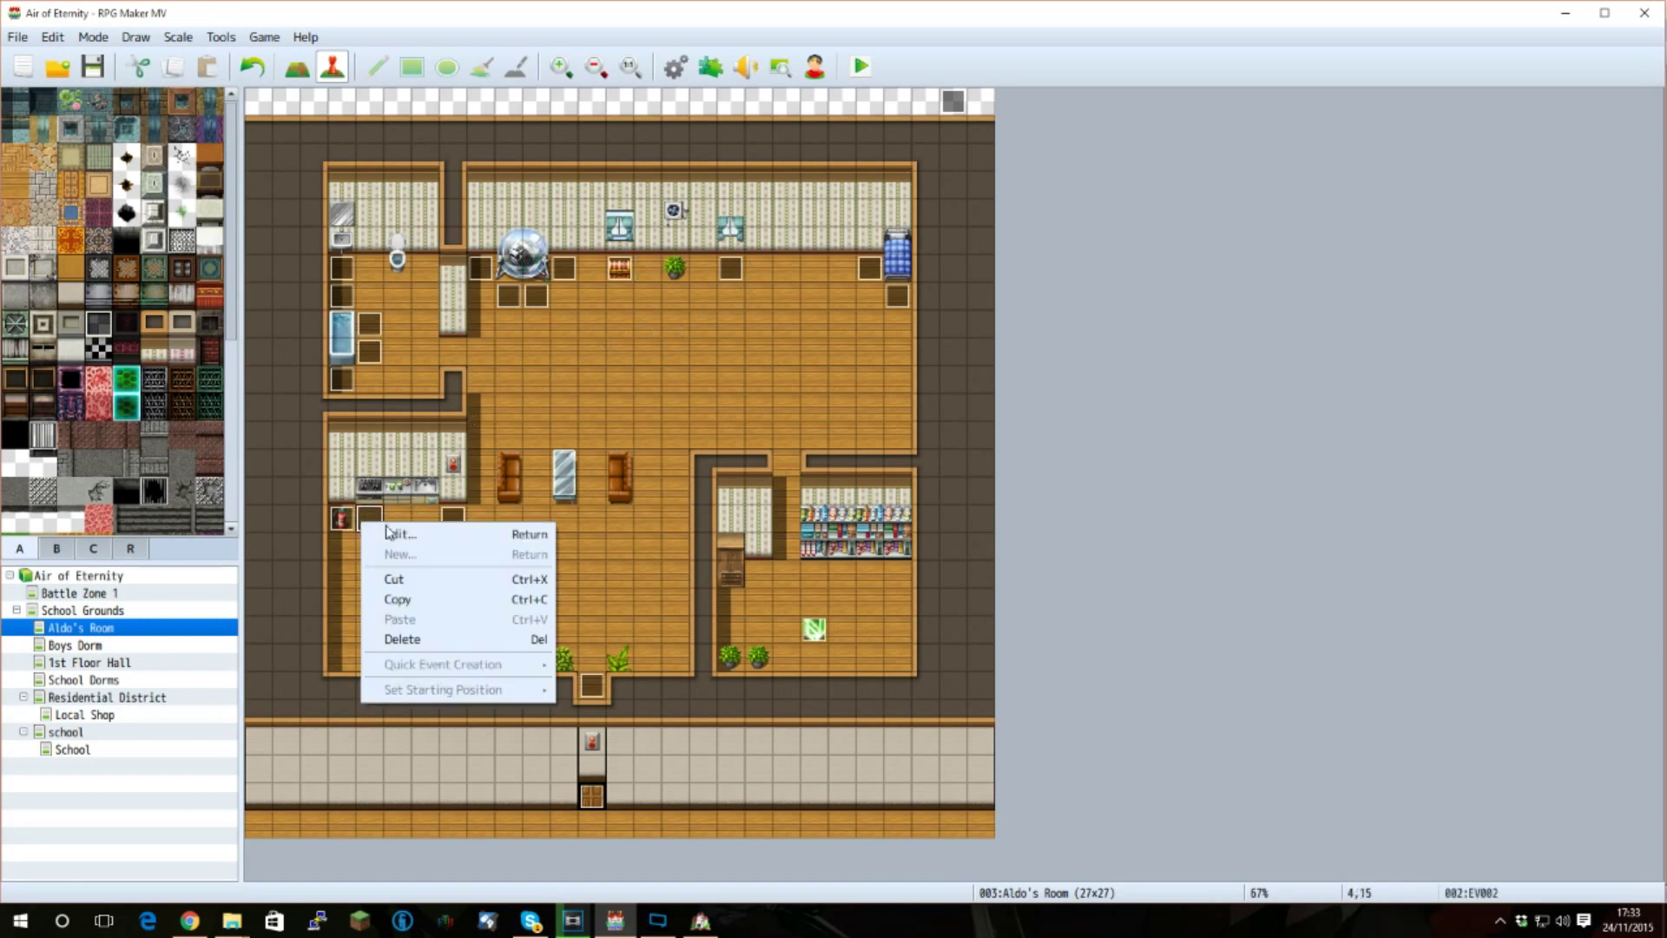
click(388, 533)
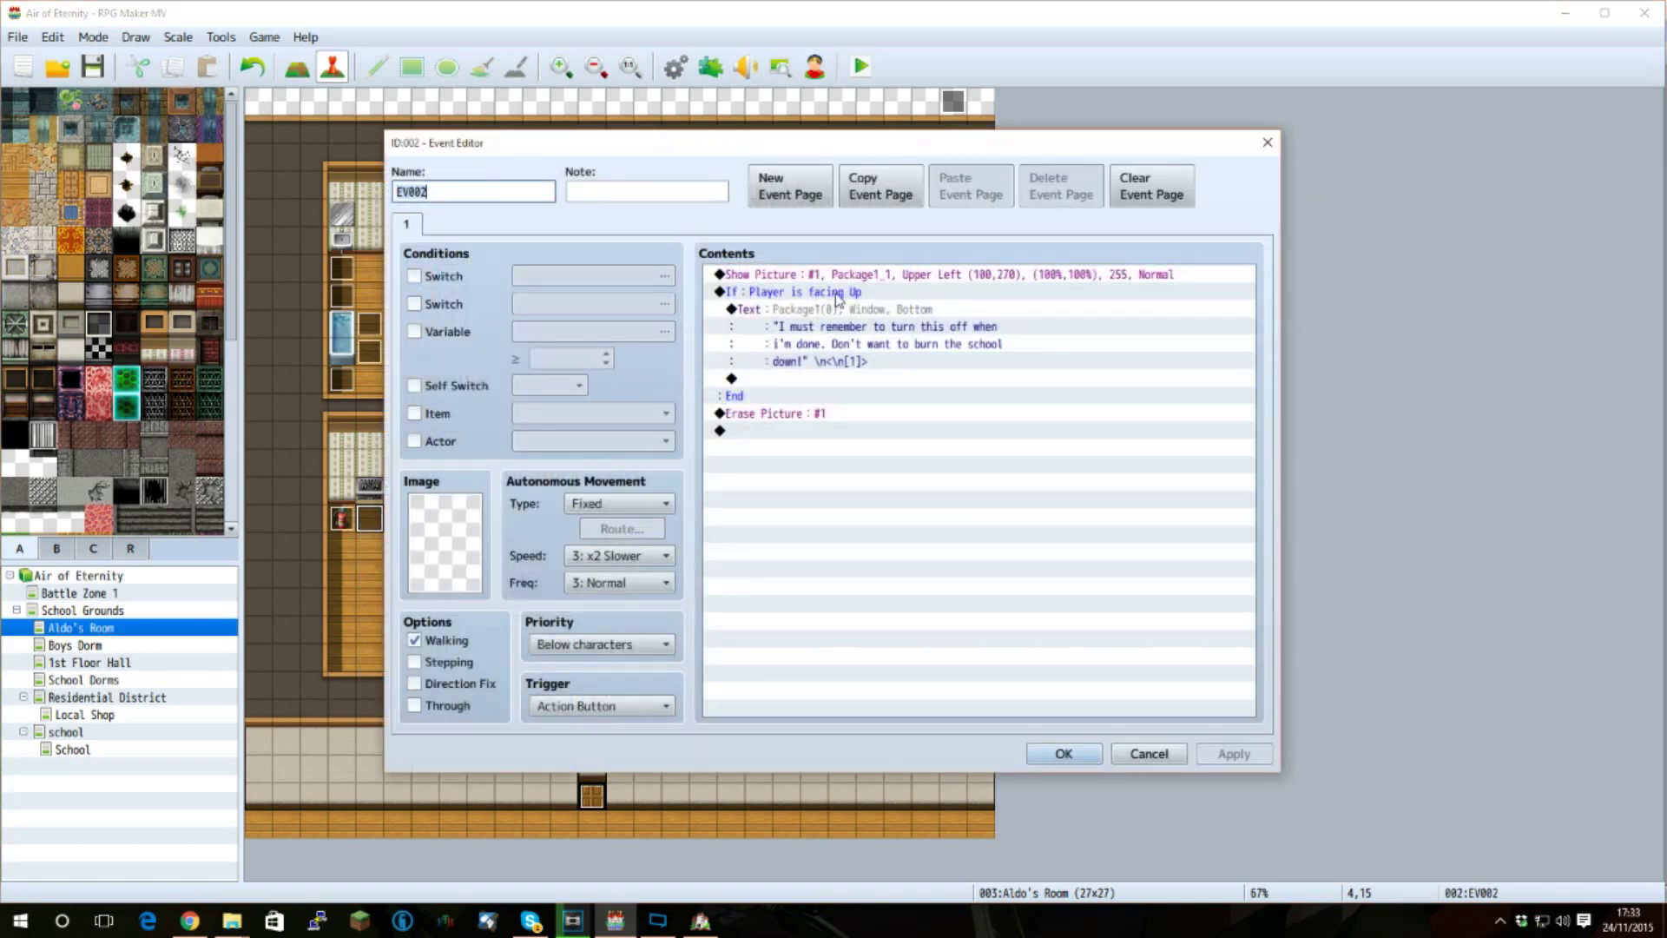
click(847, 276)
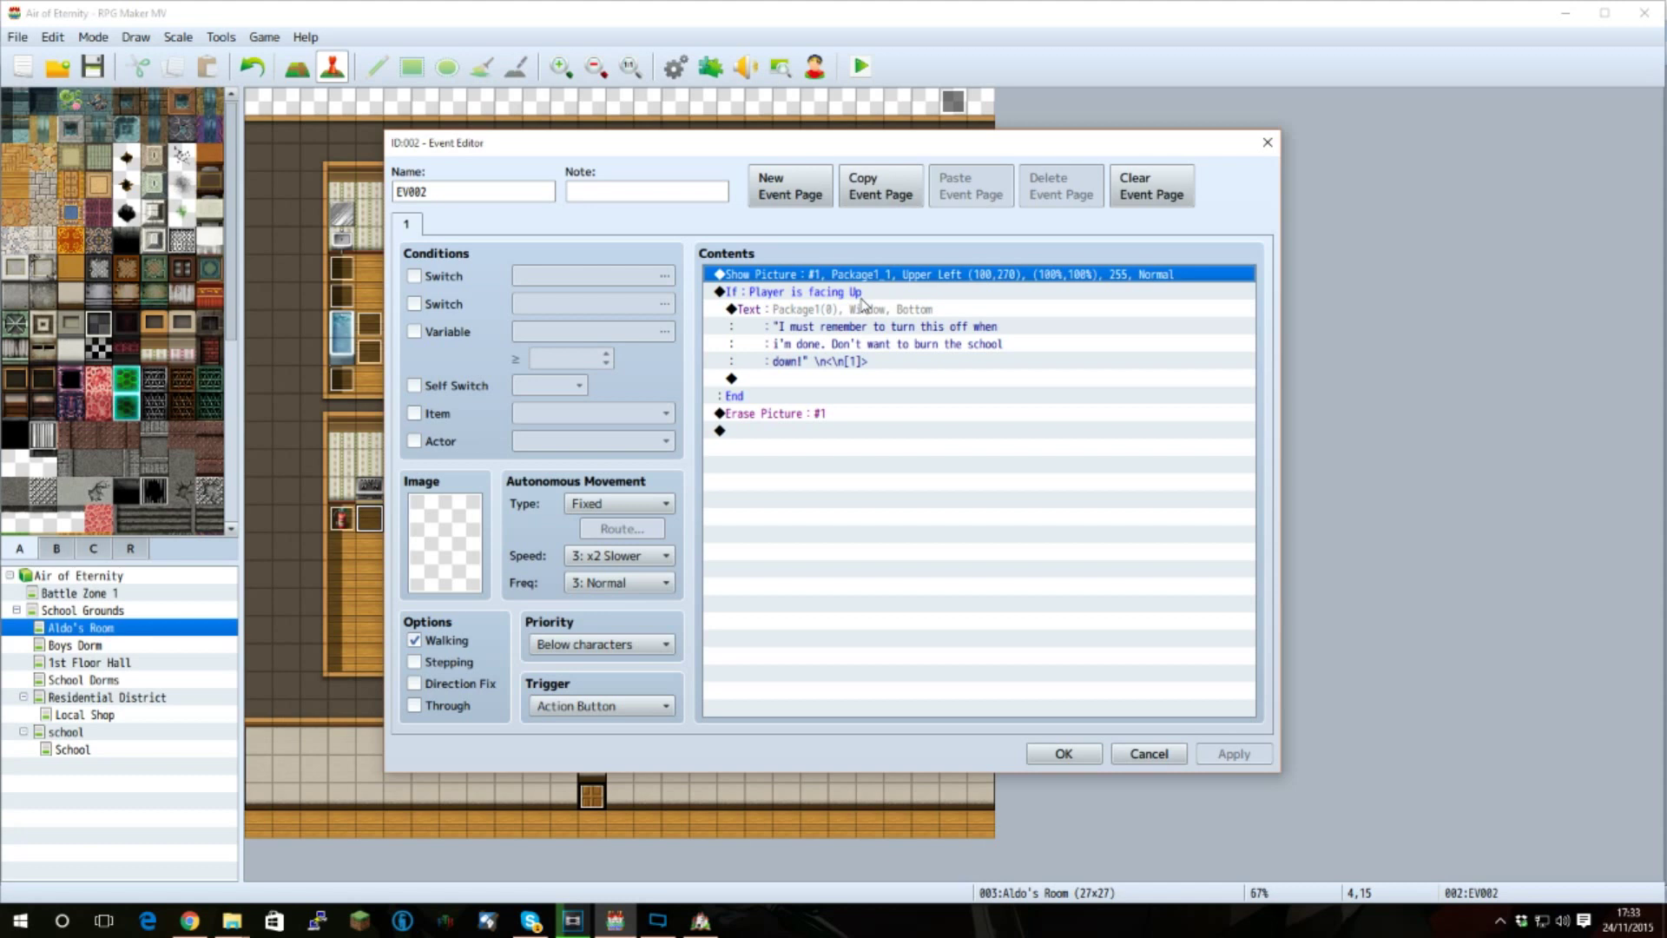
click(830, 295)
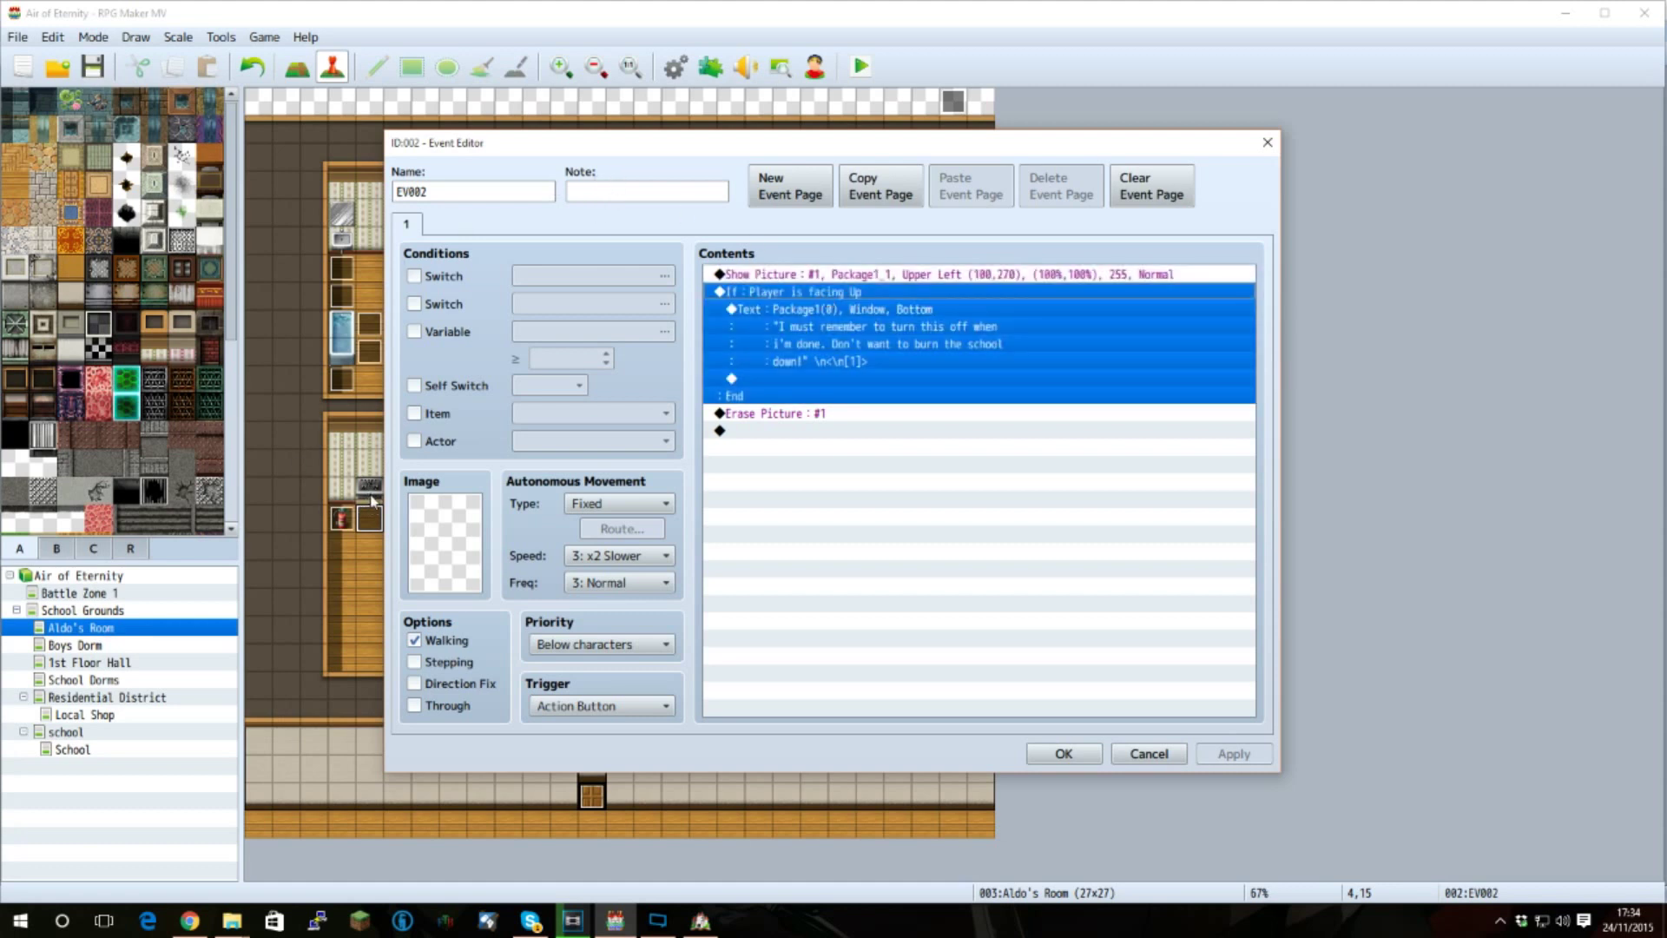
click(869, 323)
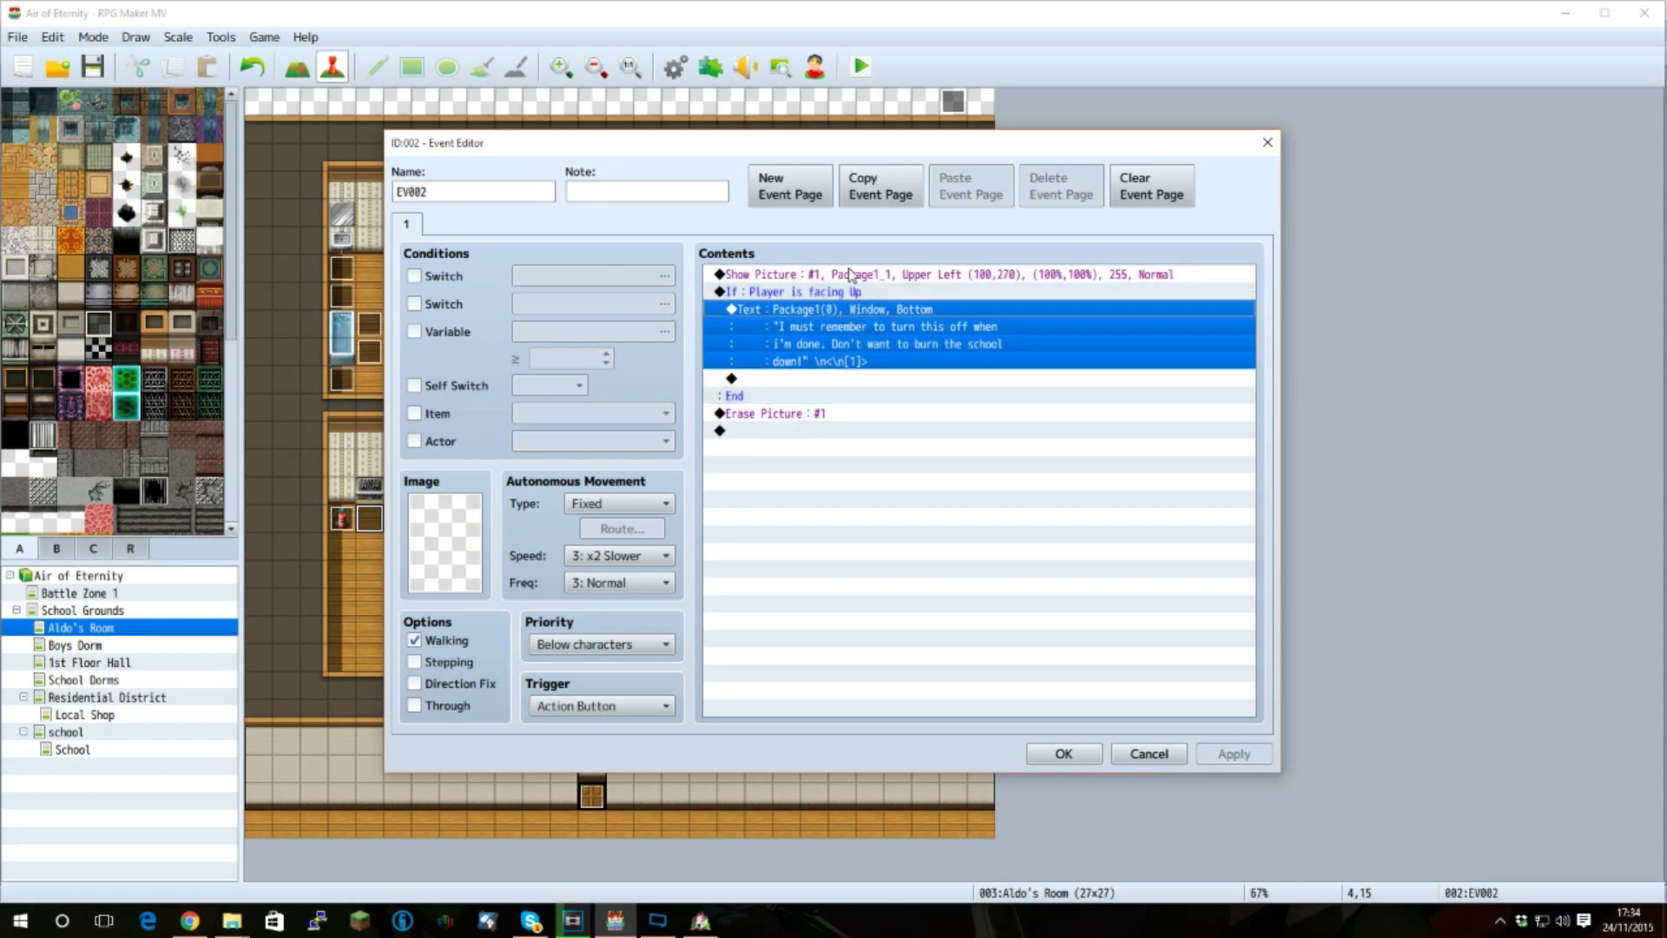
click(851, 274)
click(800, 416)
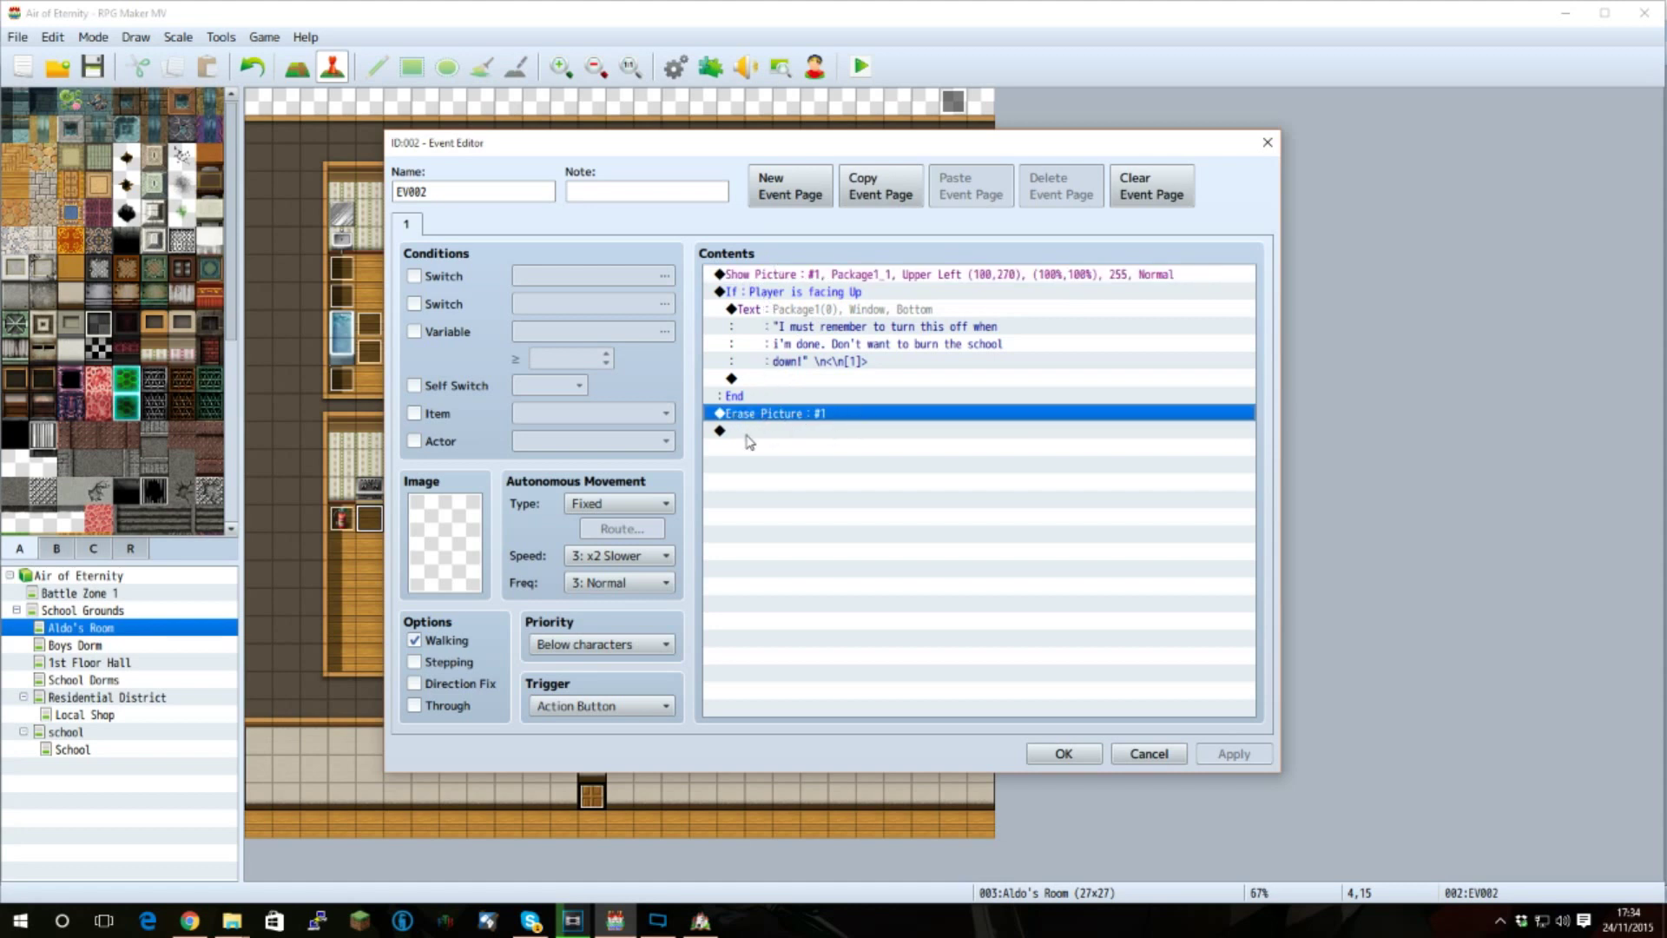
click(1057, 755)
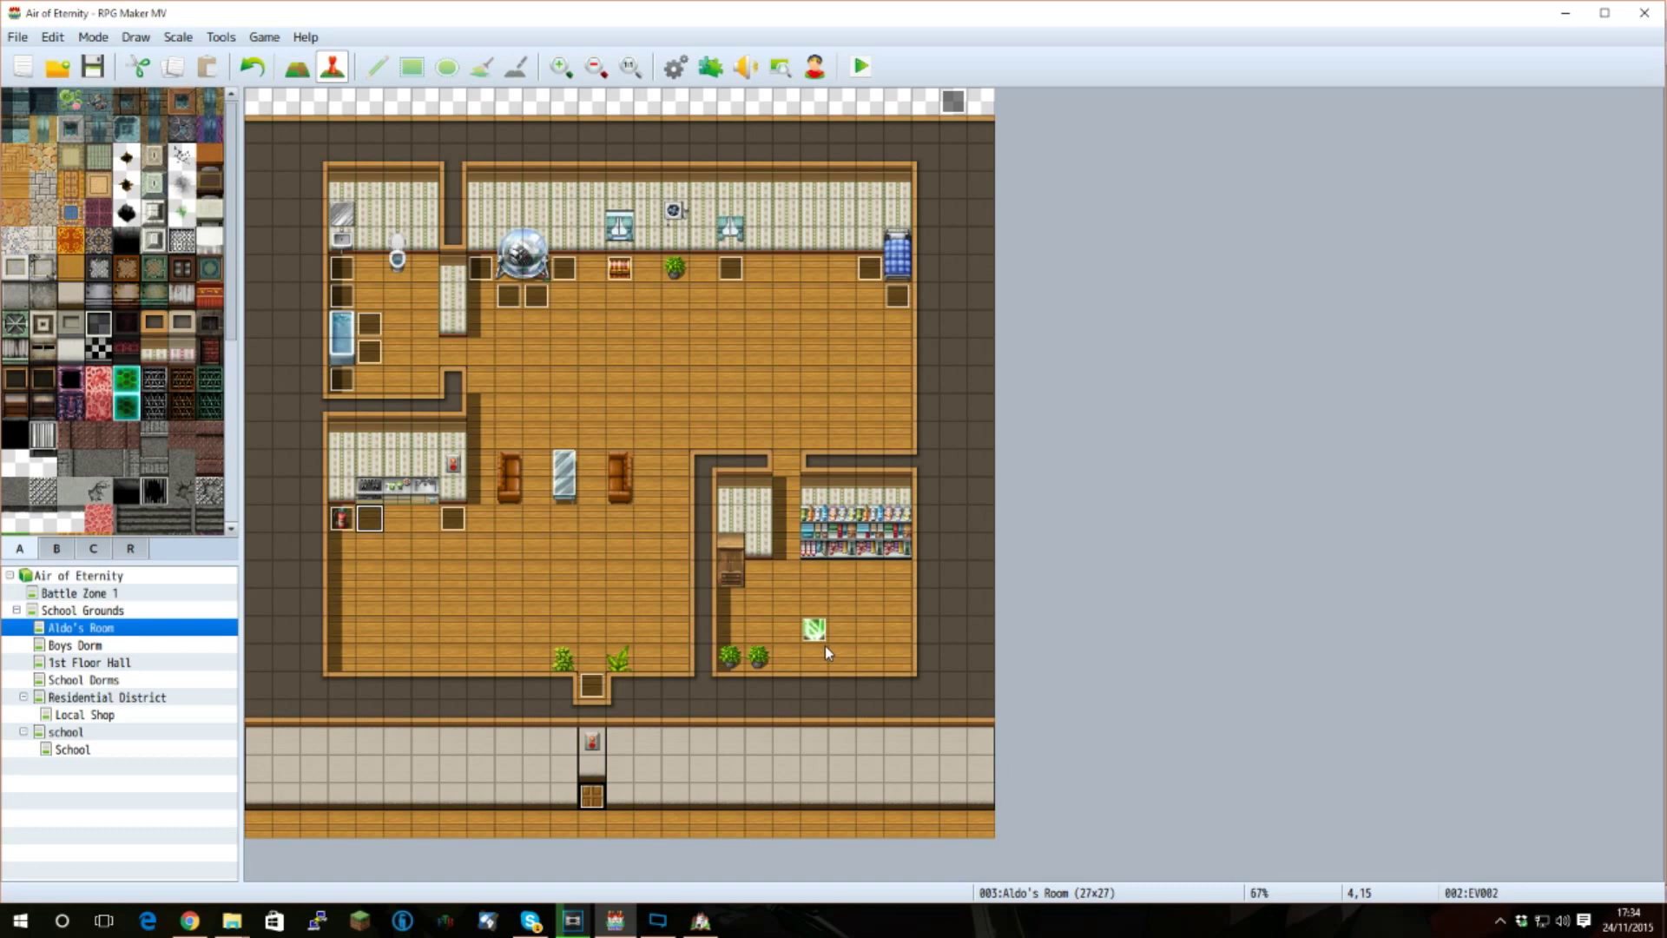
click(717, 70)
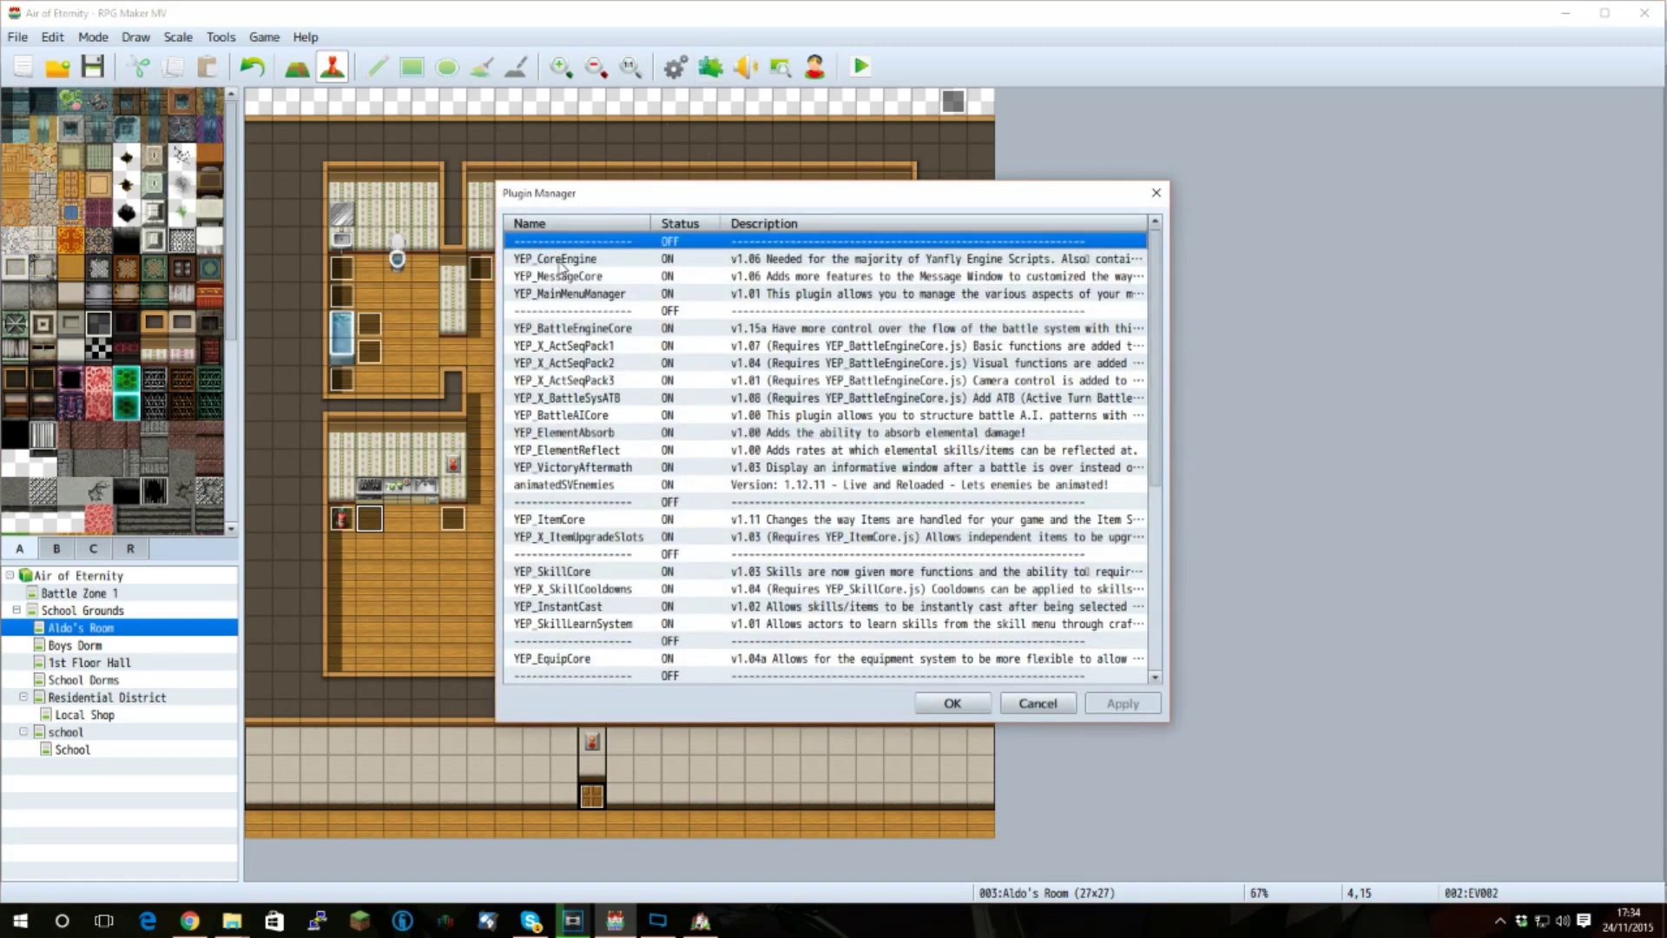
- Scroll the Plugin Manager list to review installed plugins like YEP_Taunt, ItemBook and AltSaveScreen
scroll(601, 469, down, 3)
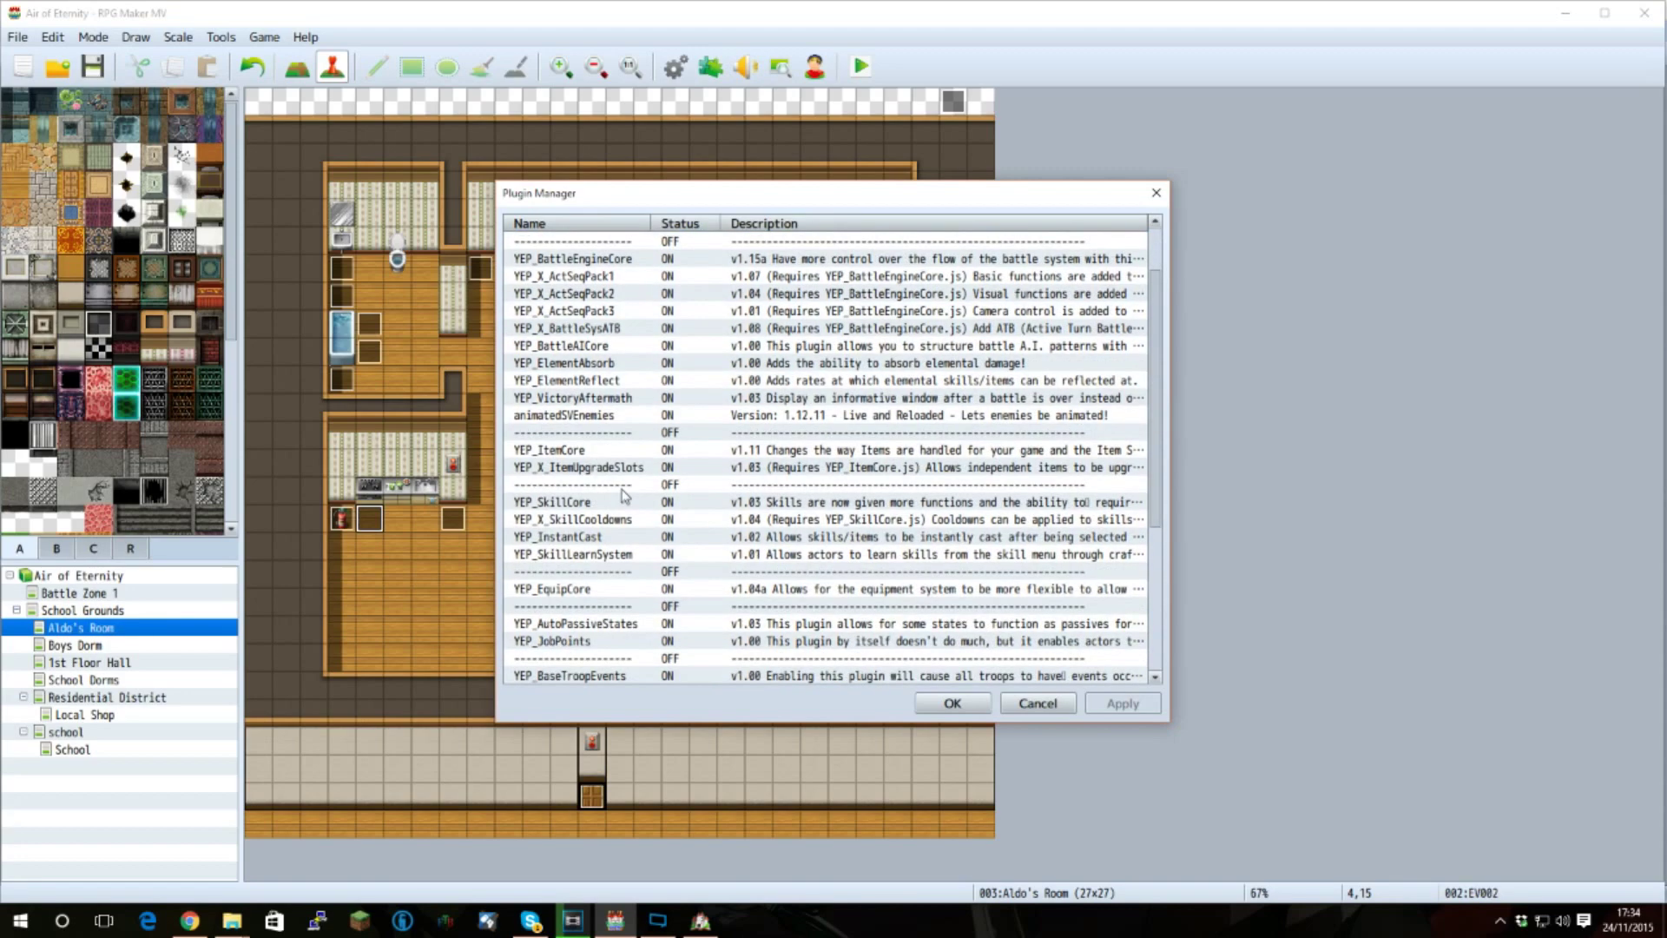
scroll(640, 501, down, 4)
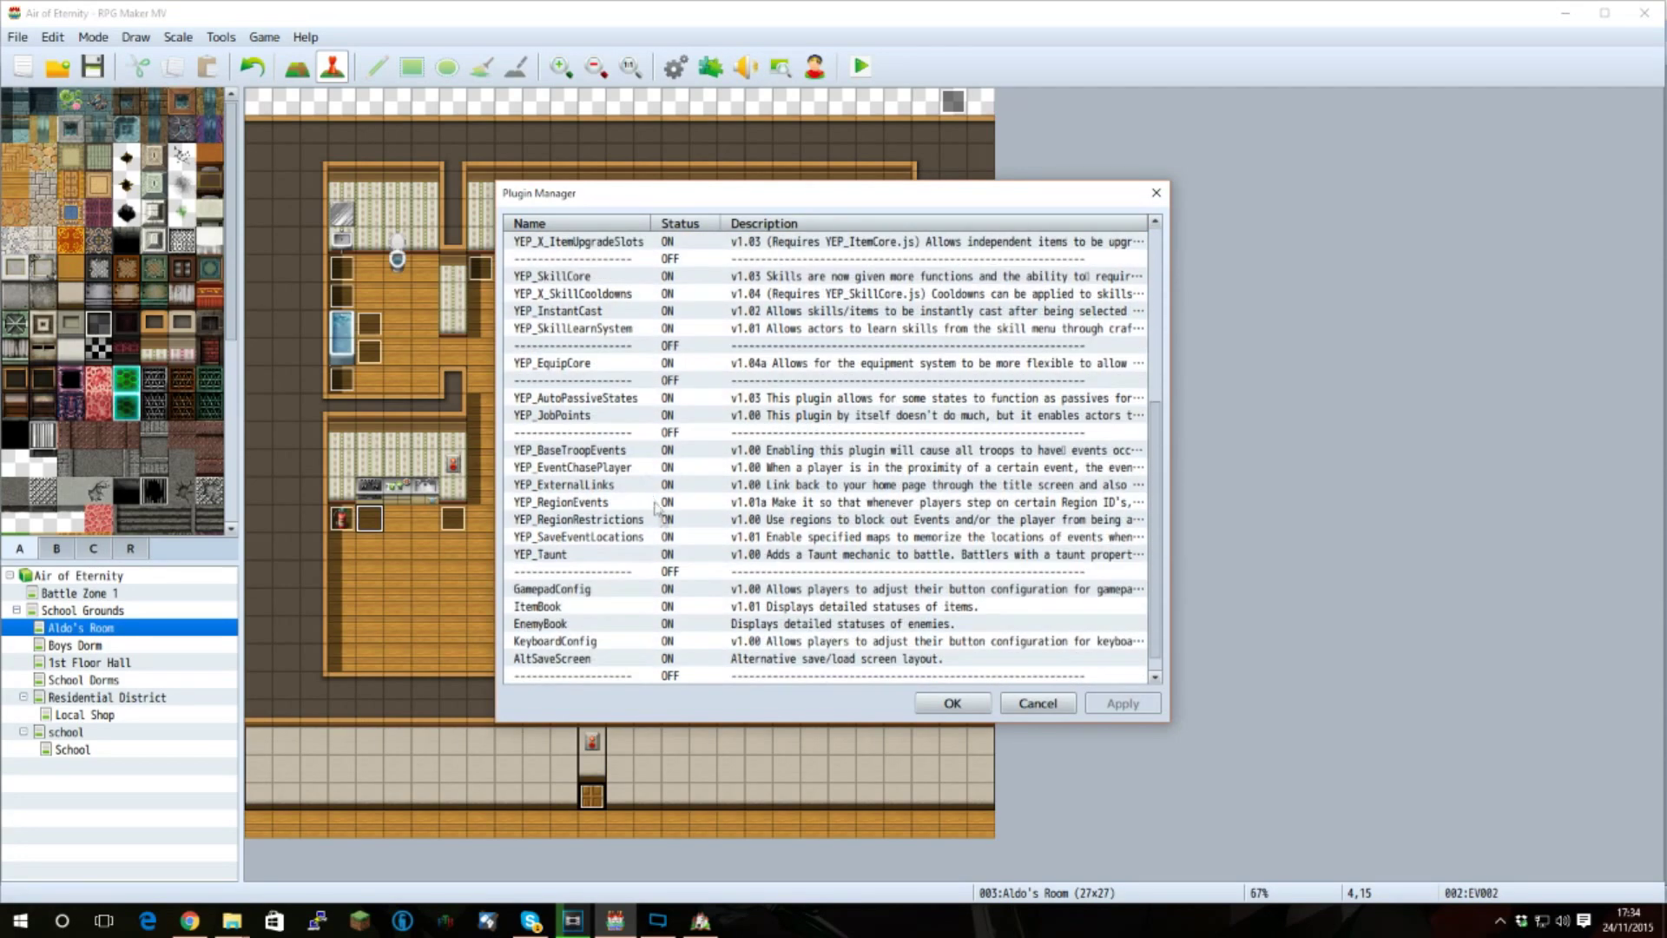
scroll(612, 566, up, 5)
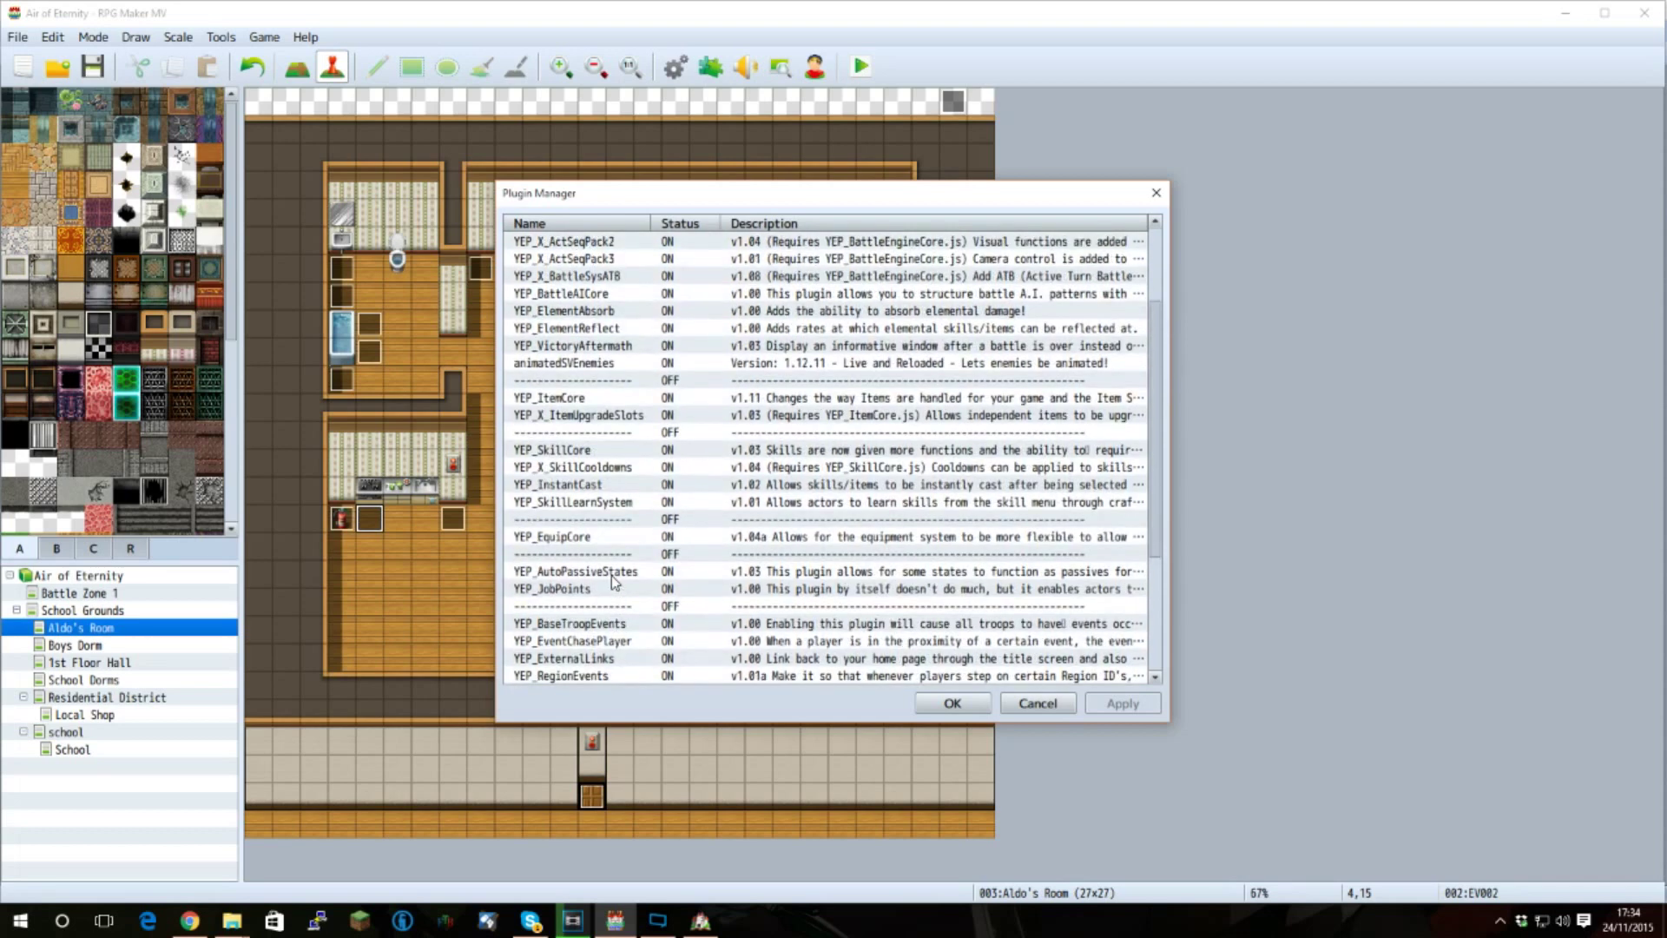
scroll(614, 562, up, 2)
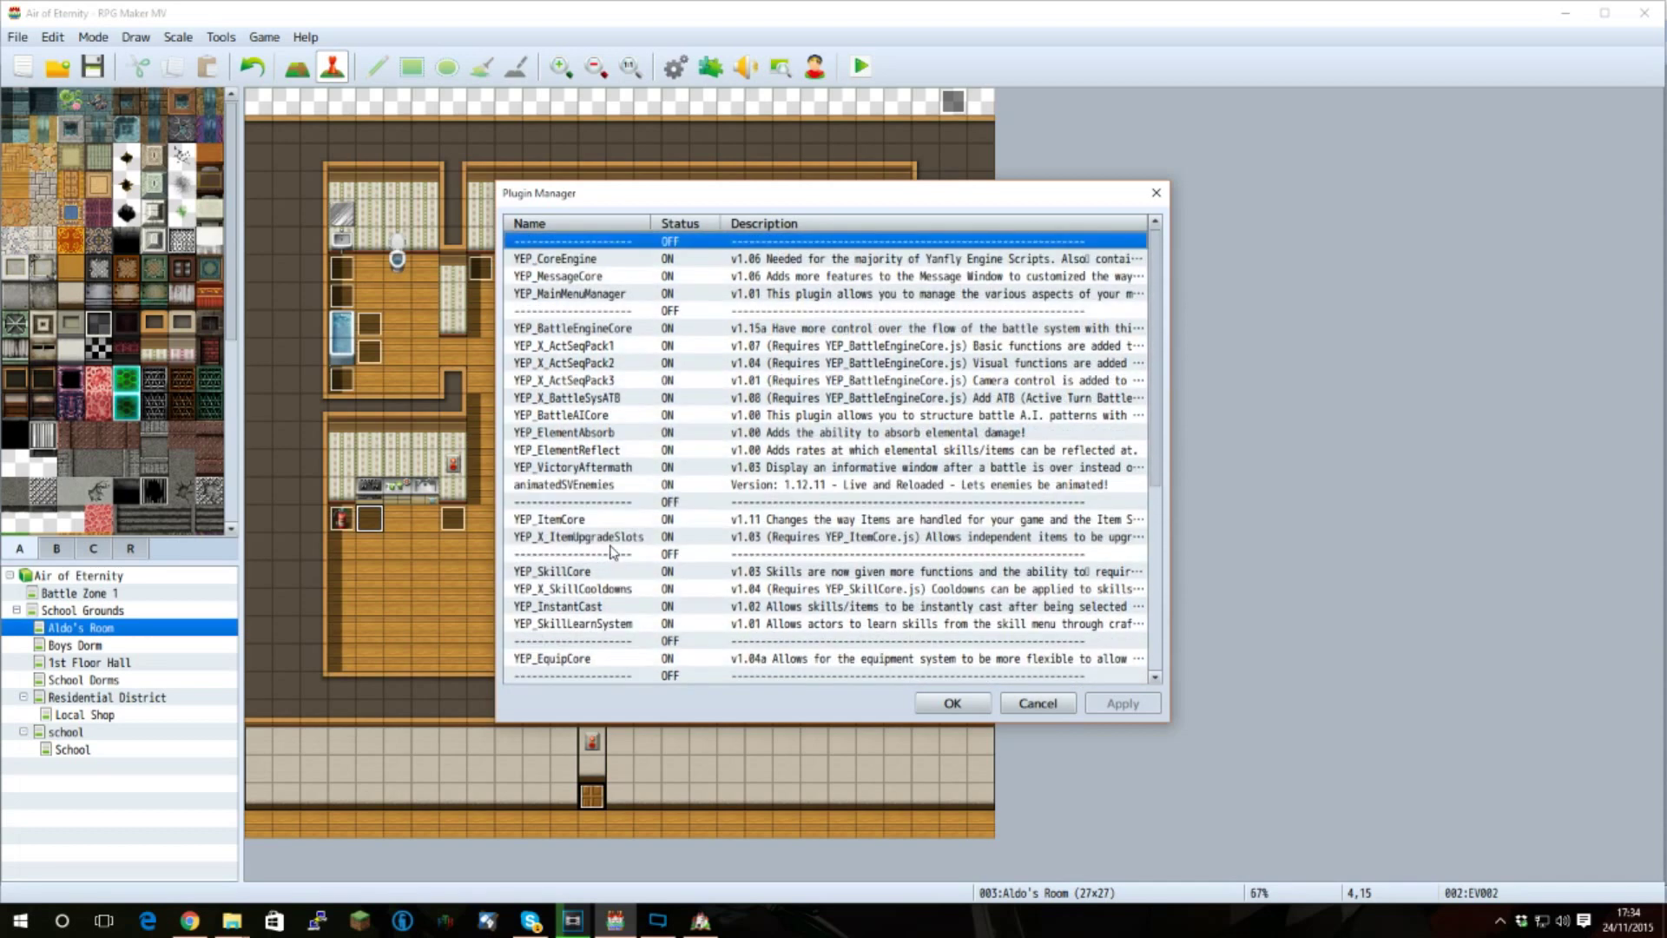